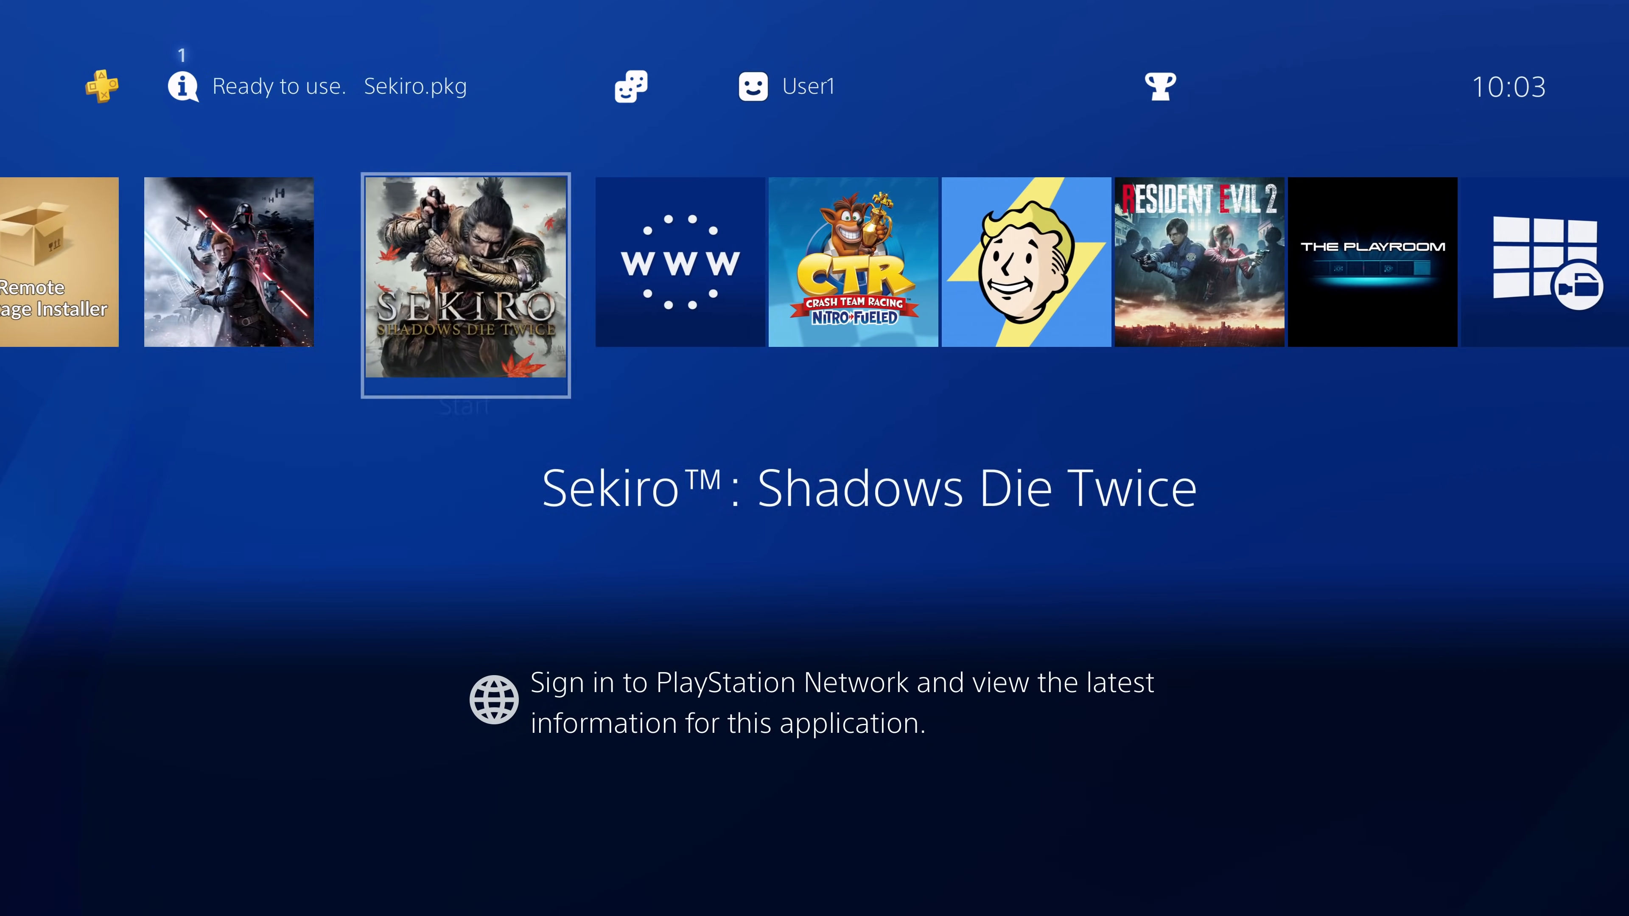
Step: Try to launch STAR WARS Jedi: Fallen Order from the PS4 home screen and return to the home screen
key(Left)
key(Left)
key(Right)
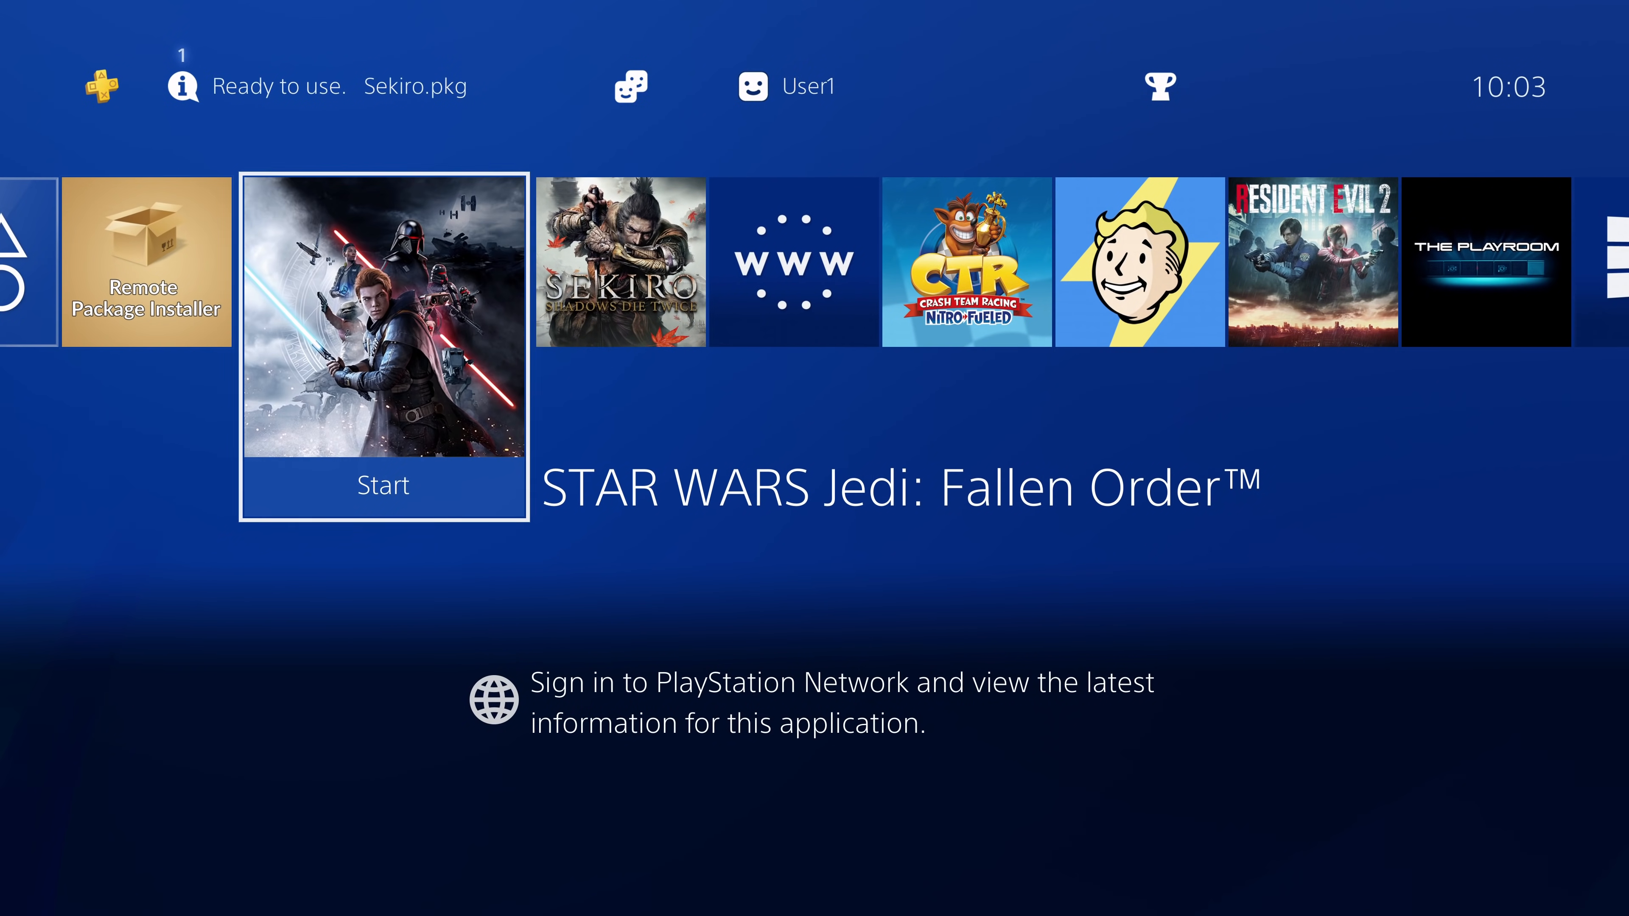
key(Return)
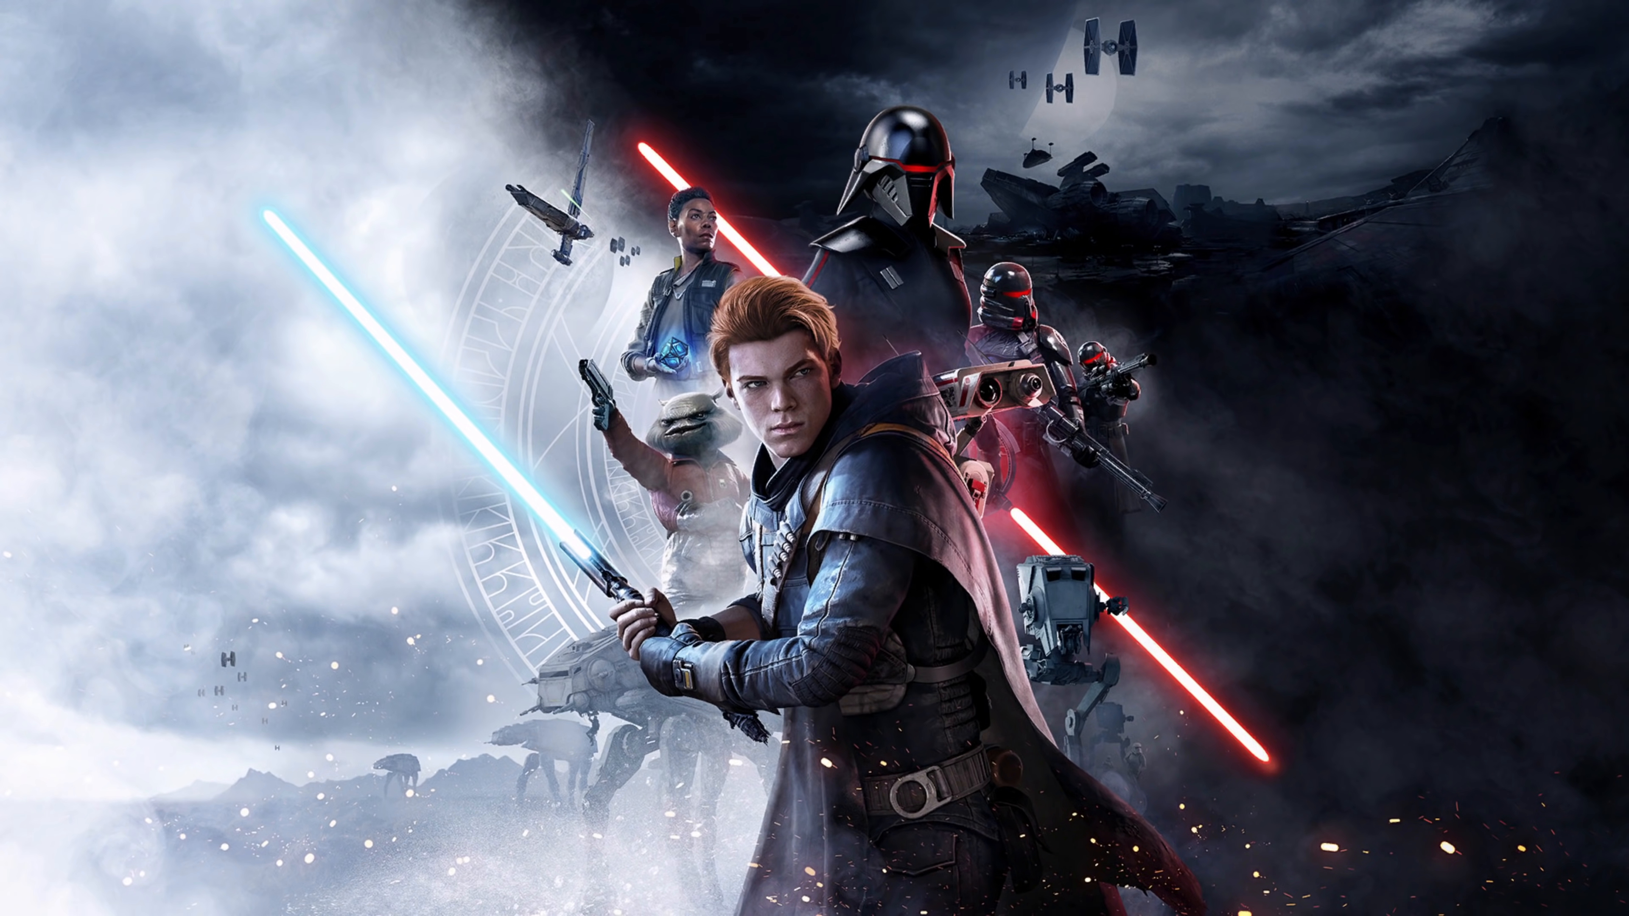
key(Return)
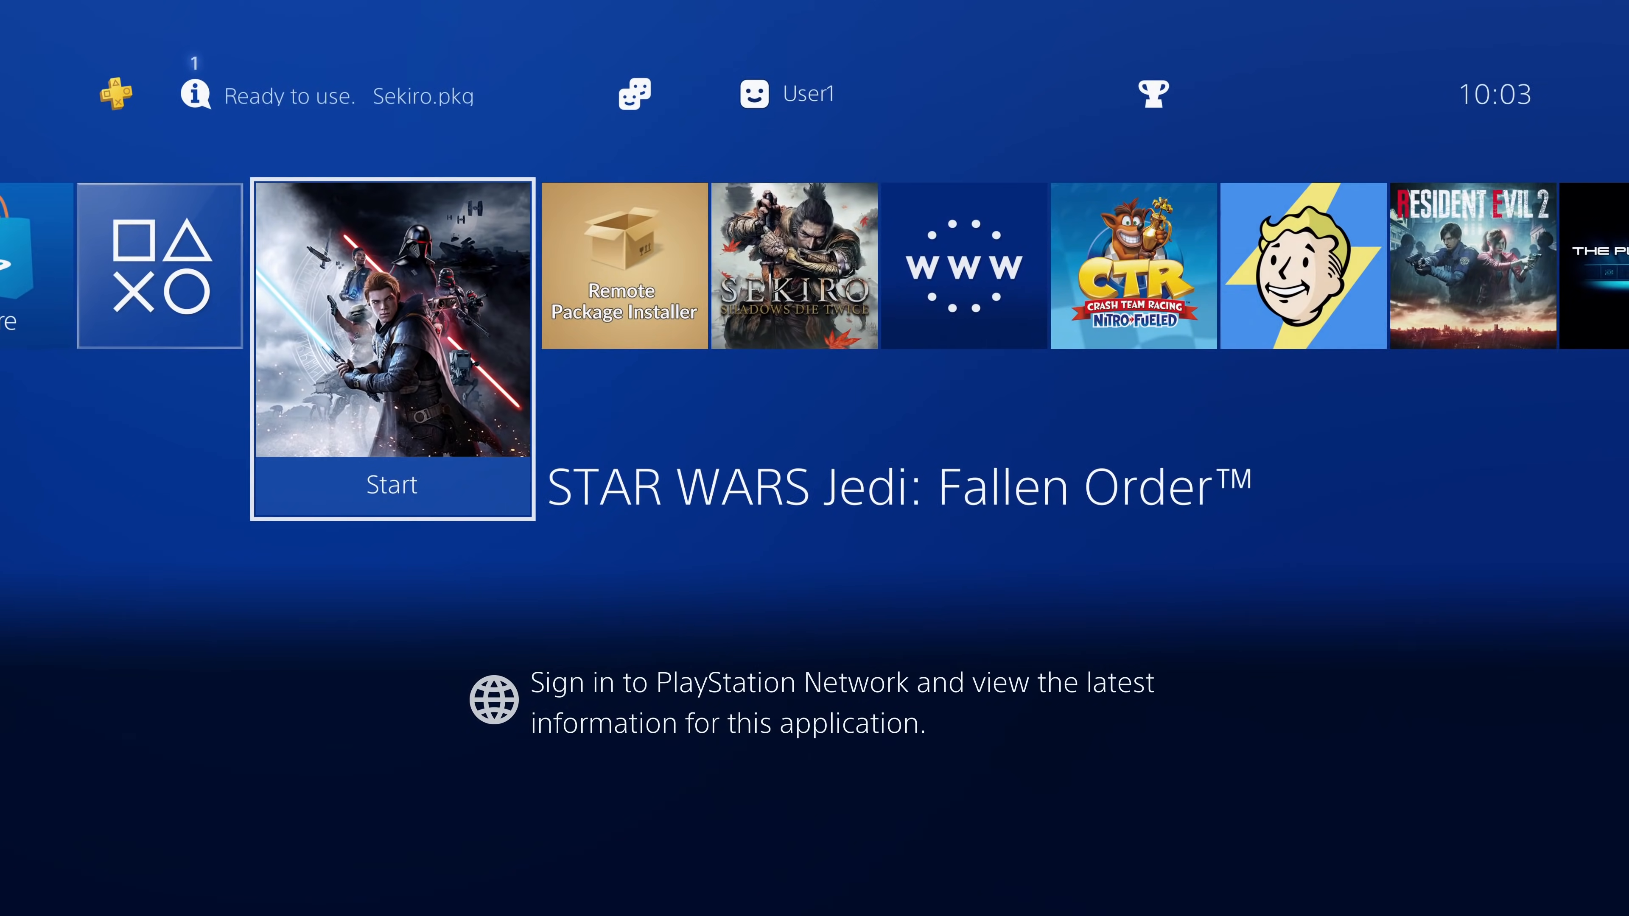
Step: Try to launch Sekiro: Shadows Die Twice from the PS4 home screen and return to the home screen
key(Right)
key(Right)
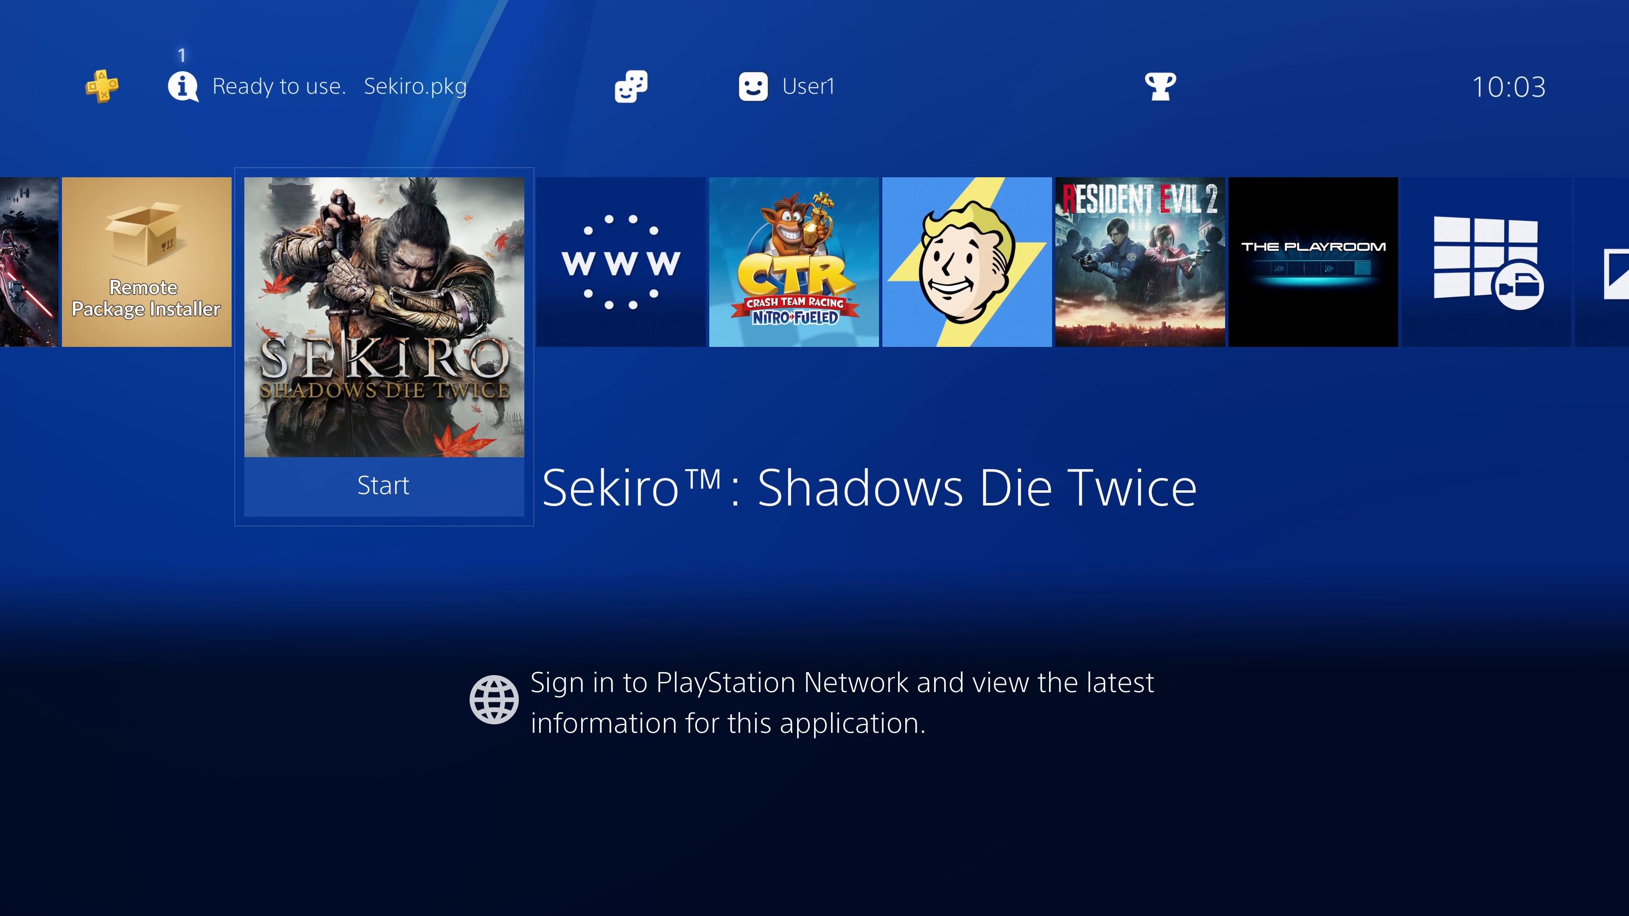
key(Return)
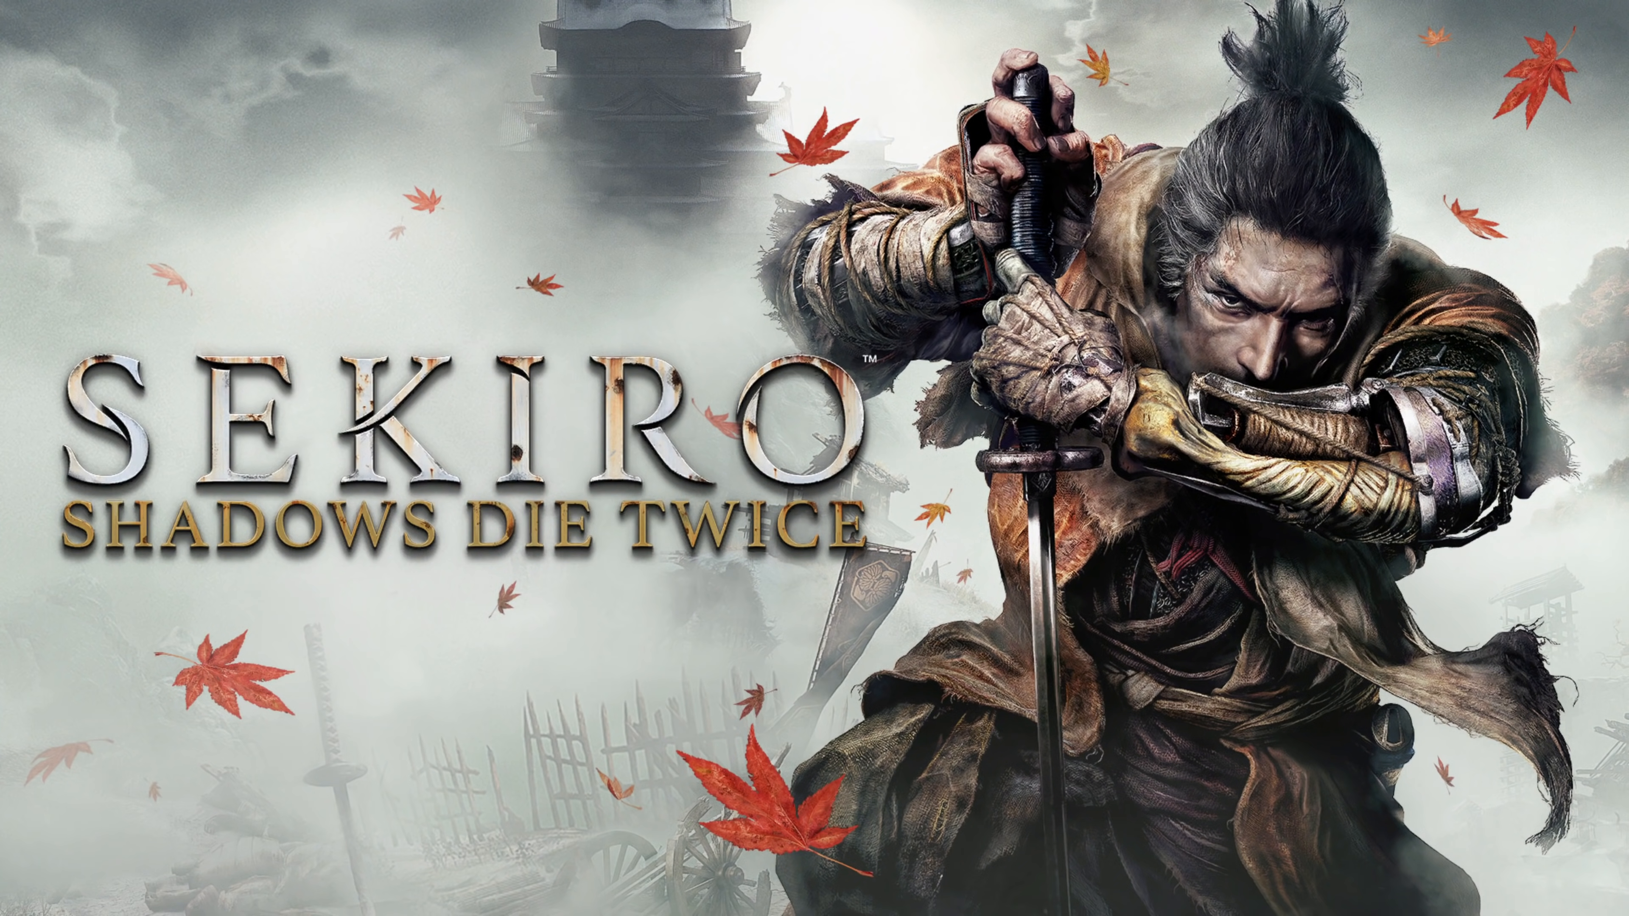
key(Return)
Step: Try to launch Crash Team Racing Nitro-Fueled from the PS4 home screen and return to the home screen
key(Right)
key(Right)
key(Right)
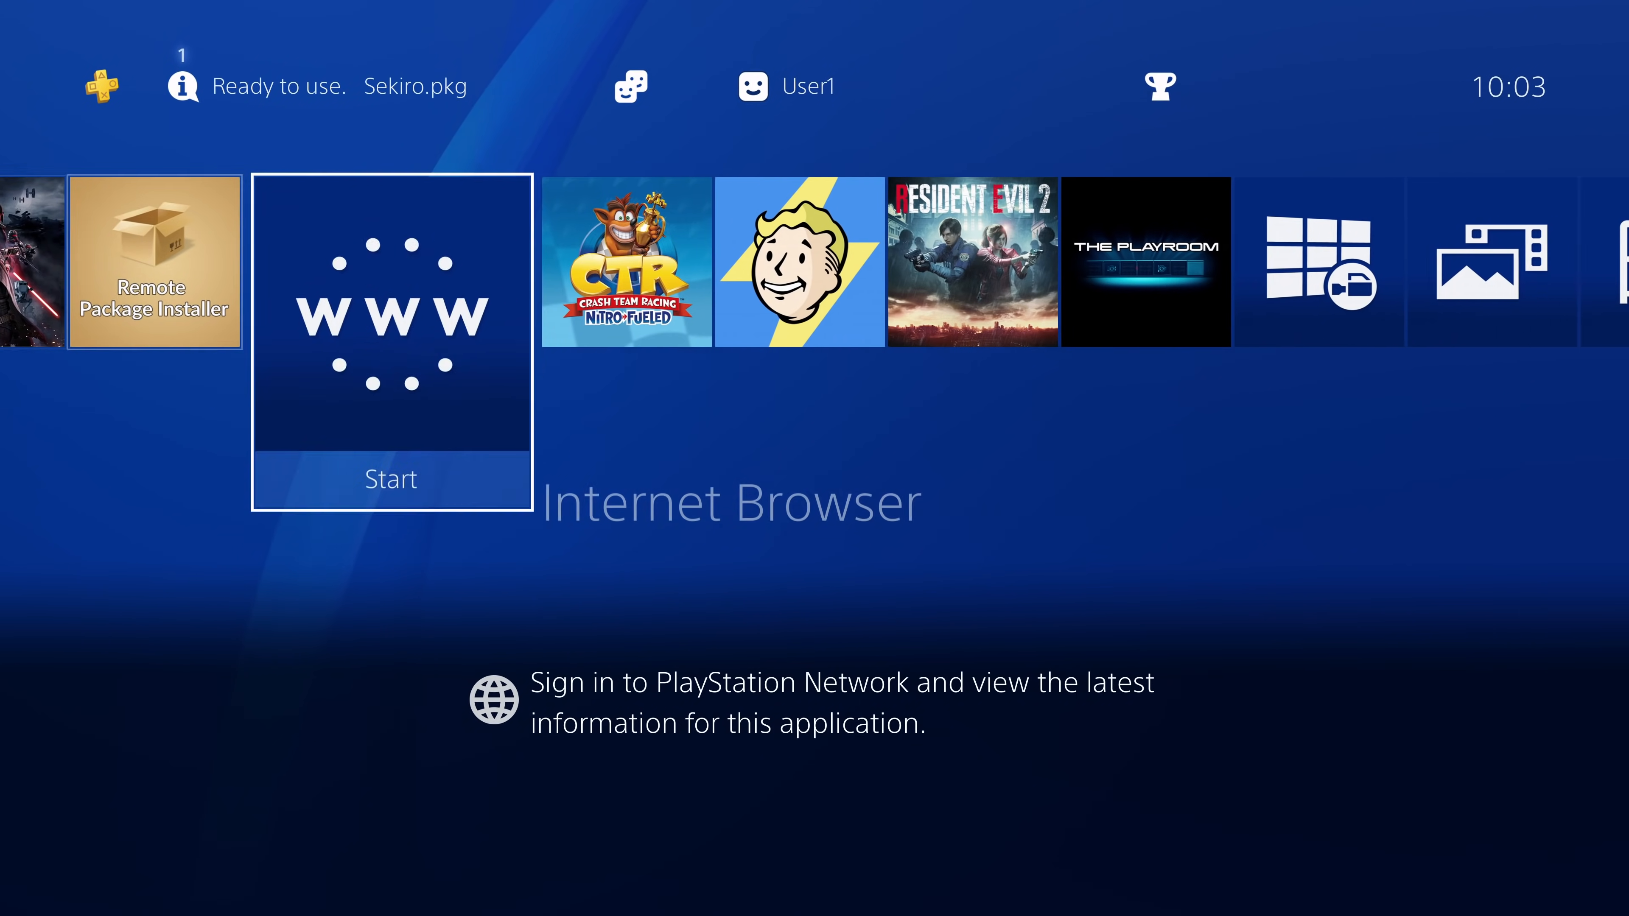
key(Right)
key(Return)
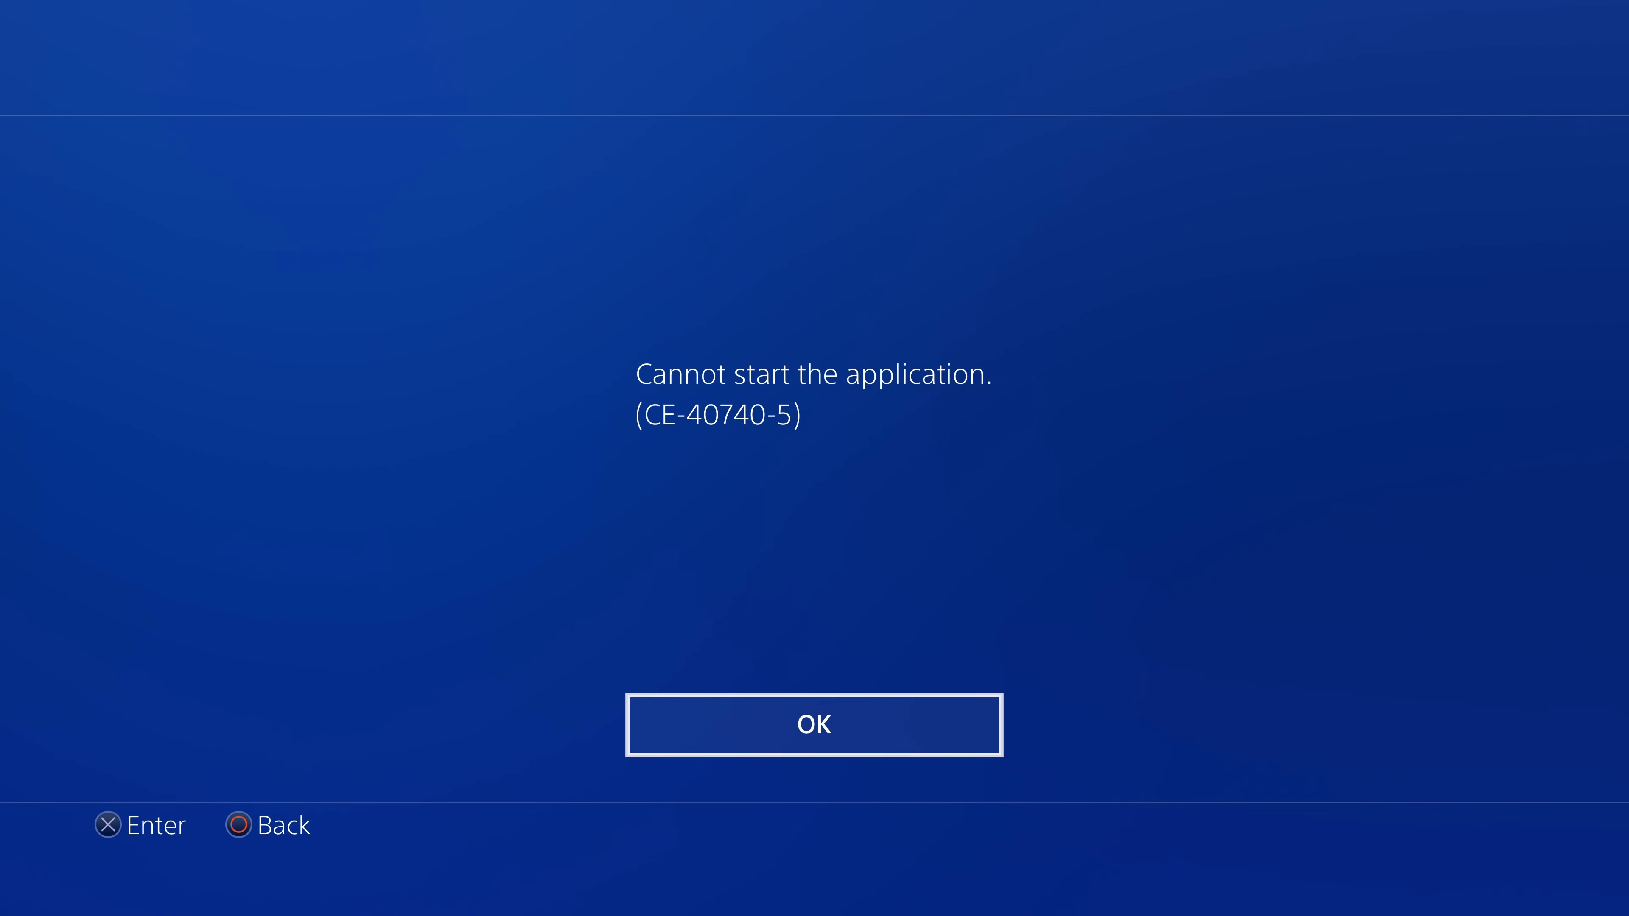
key(Return)
Step: Launch Remote Package Installer from the PS4 home screen
key(Left)
key(Left)
key(Right)
key(Right)
key(Right)
key(Right)
key(Right)
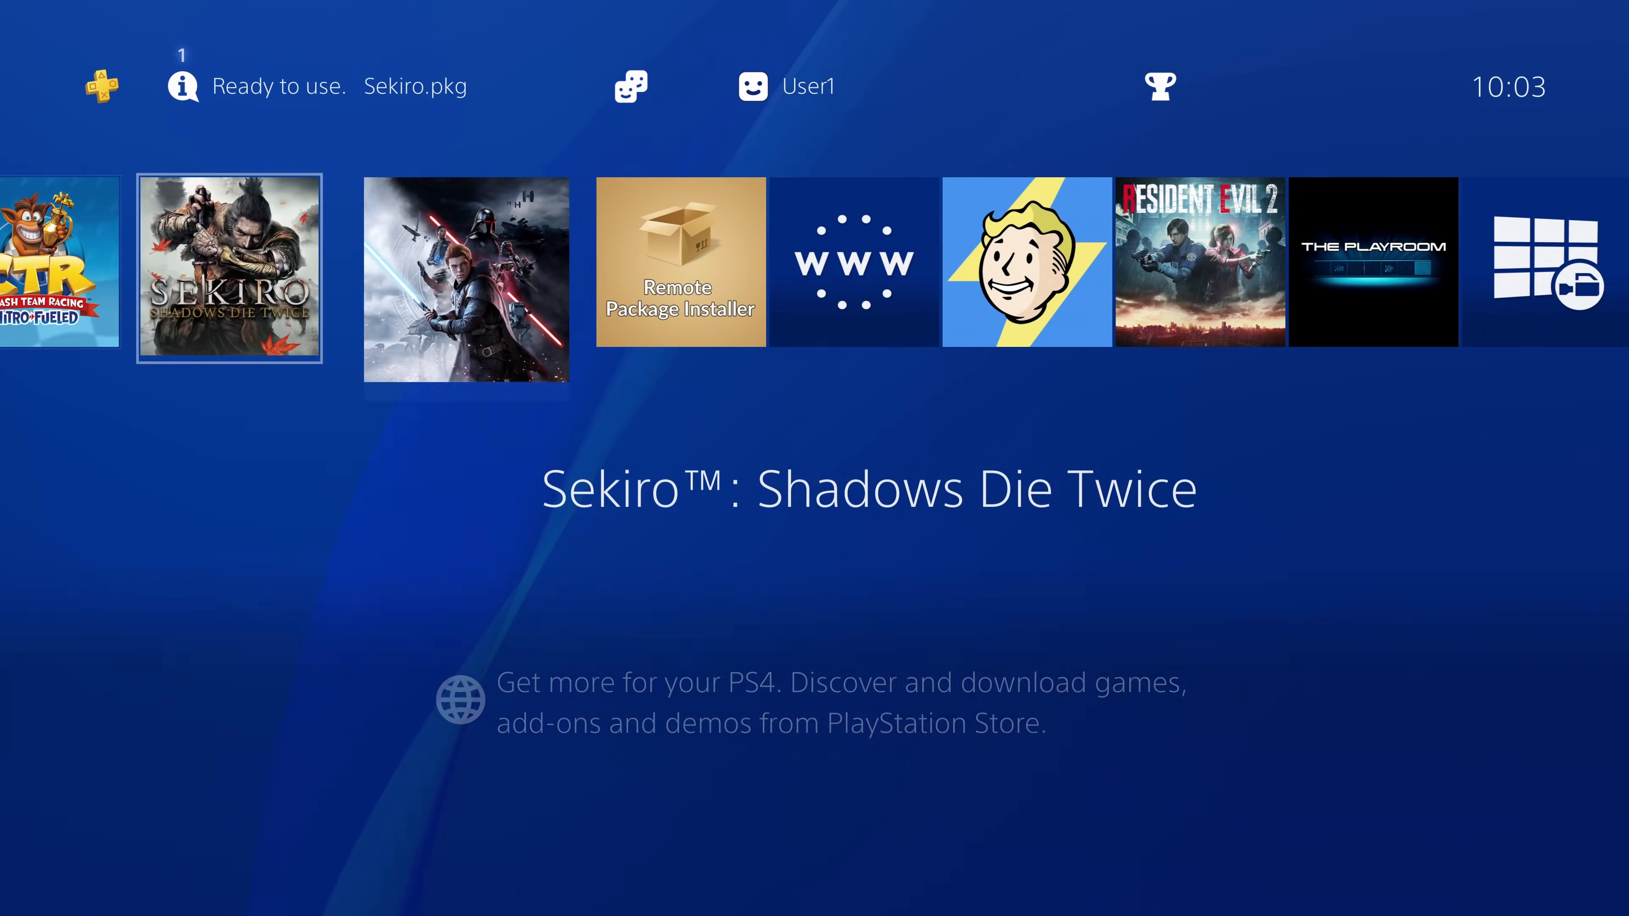
key(Return)
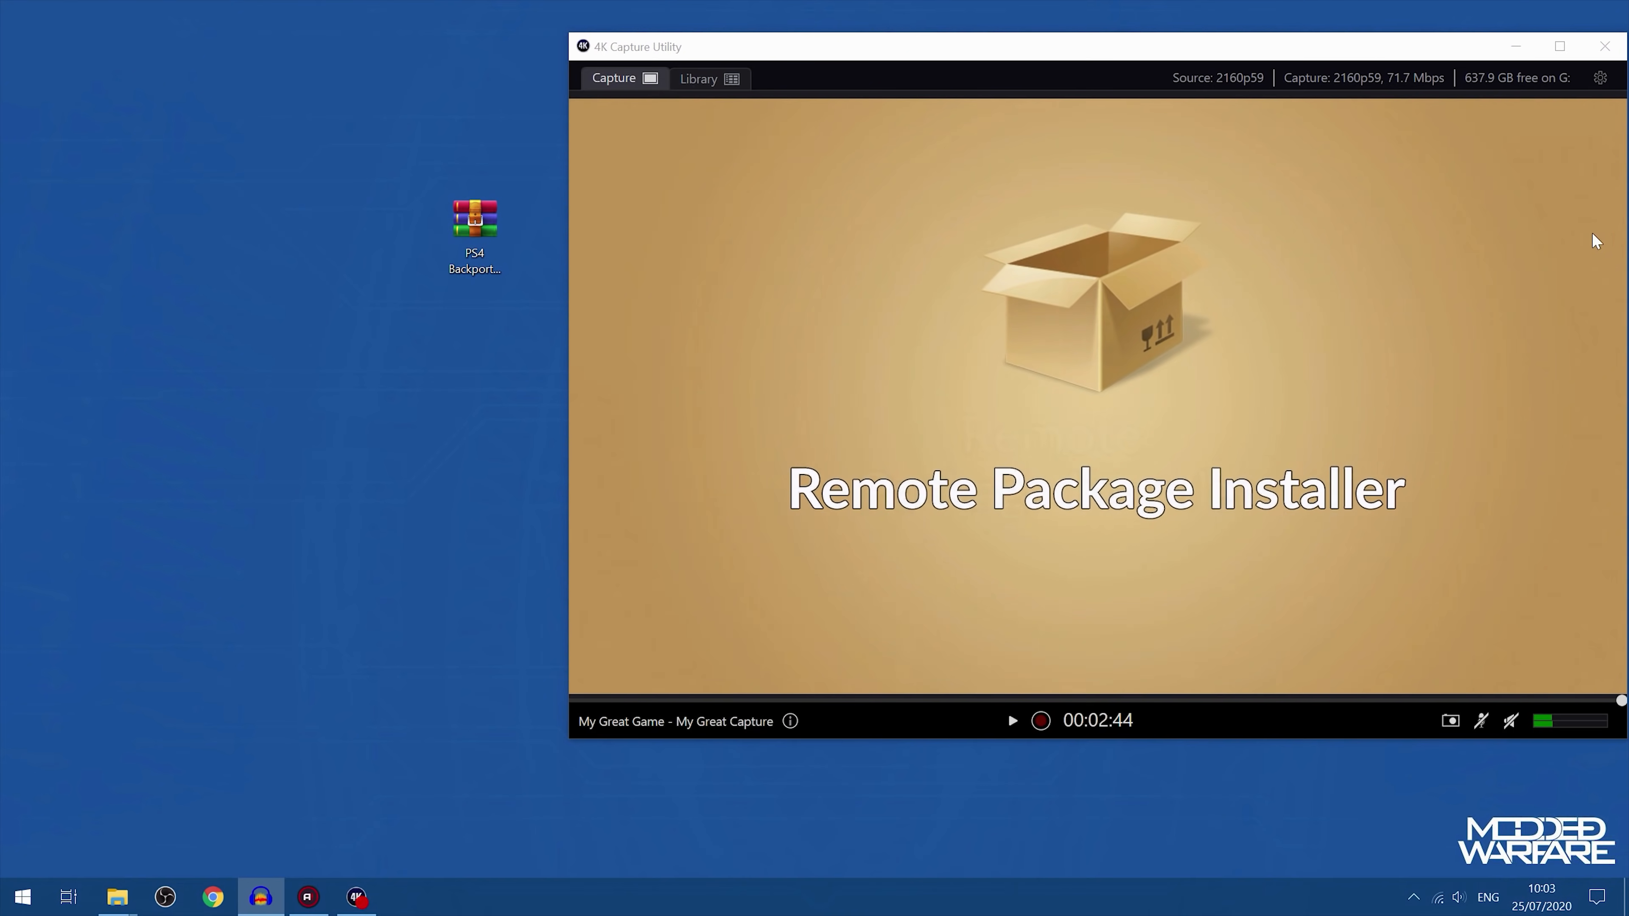
Step: Minimize the 4K Capture Utility window and open the PS4 Backporter v1.3.zip archive on the PC desktop, dismissing the license reminder
click(1516, 47)
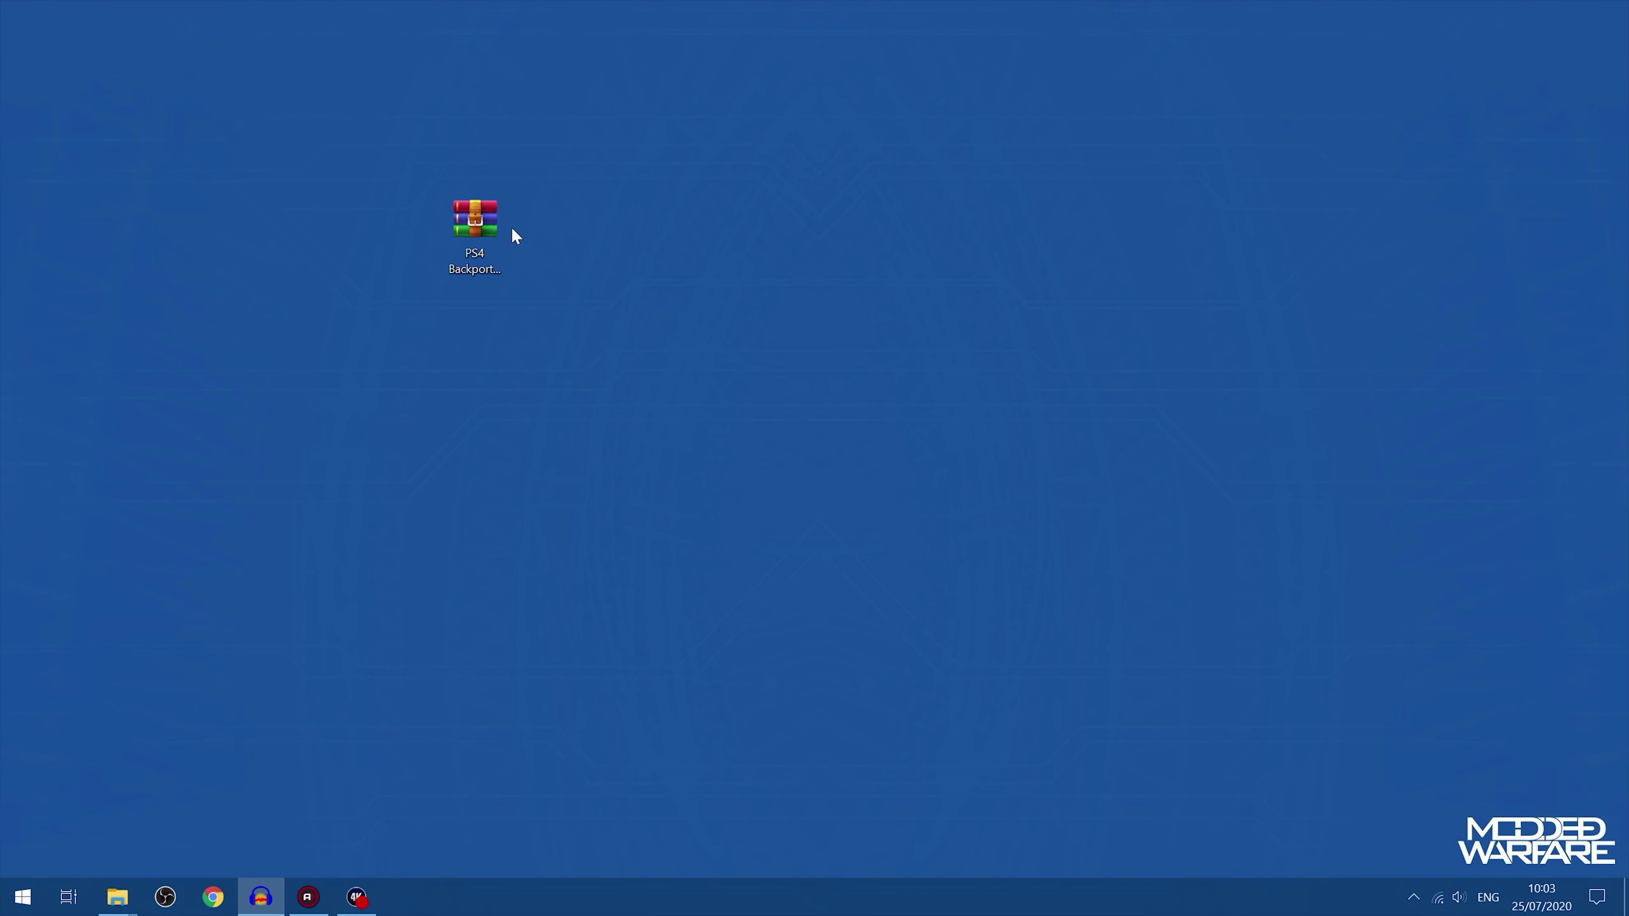
click(494, 246)
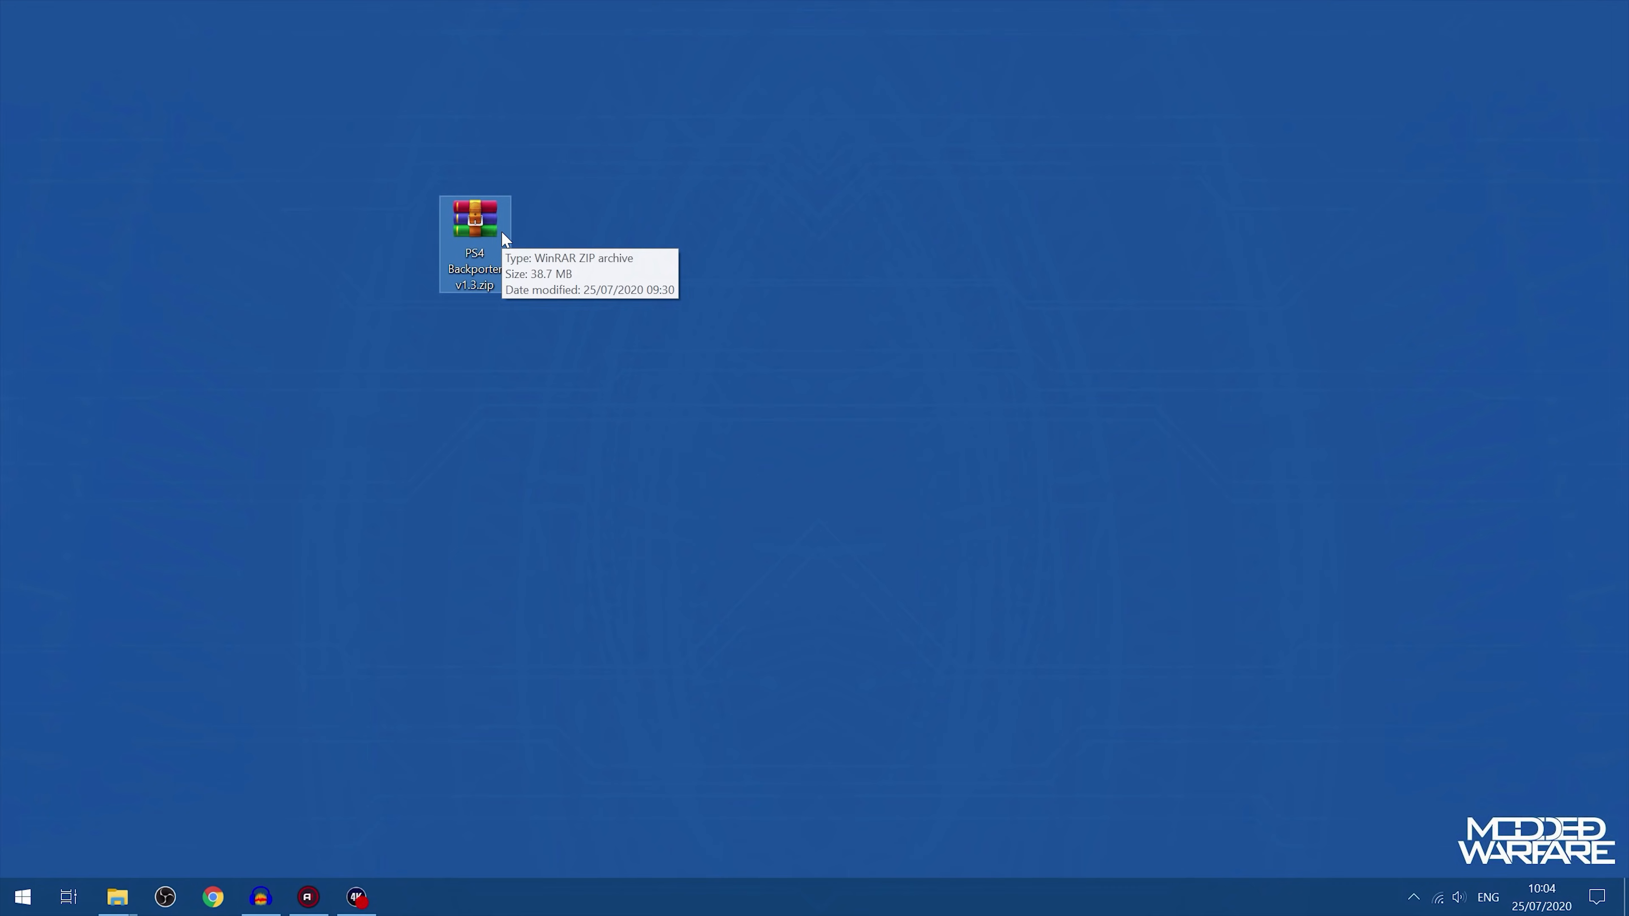
double_click(481, 233)
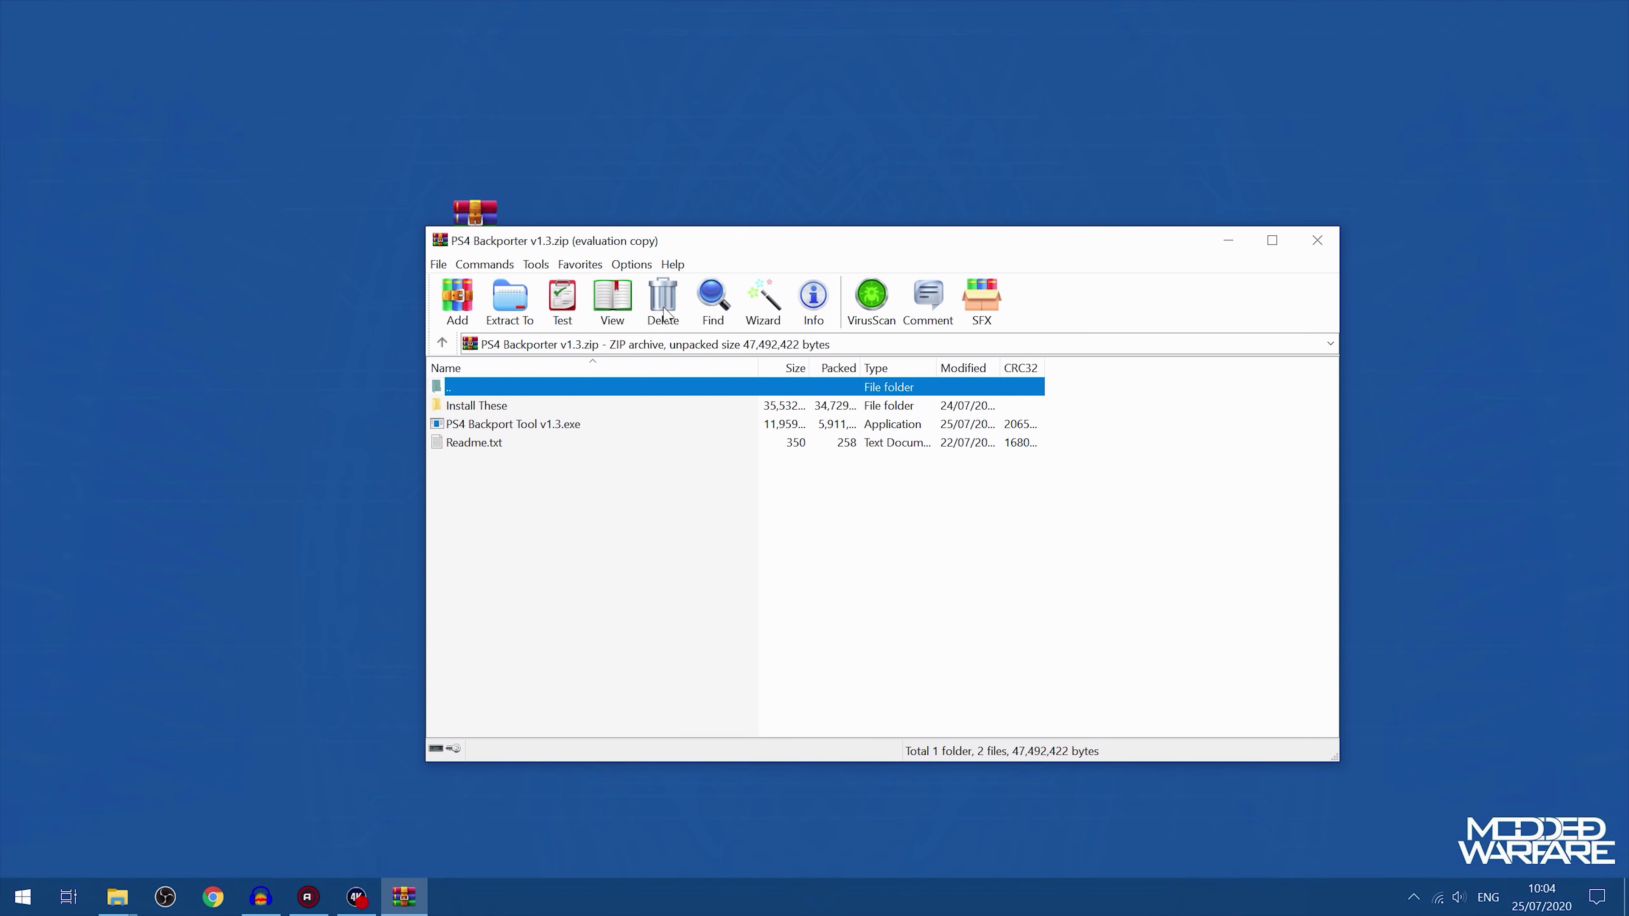
key(Escape)
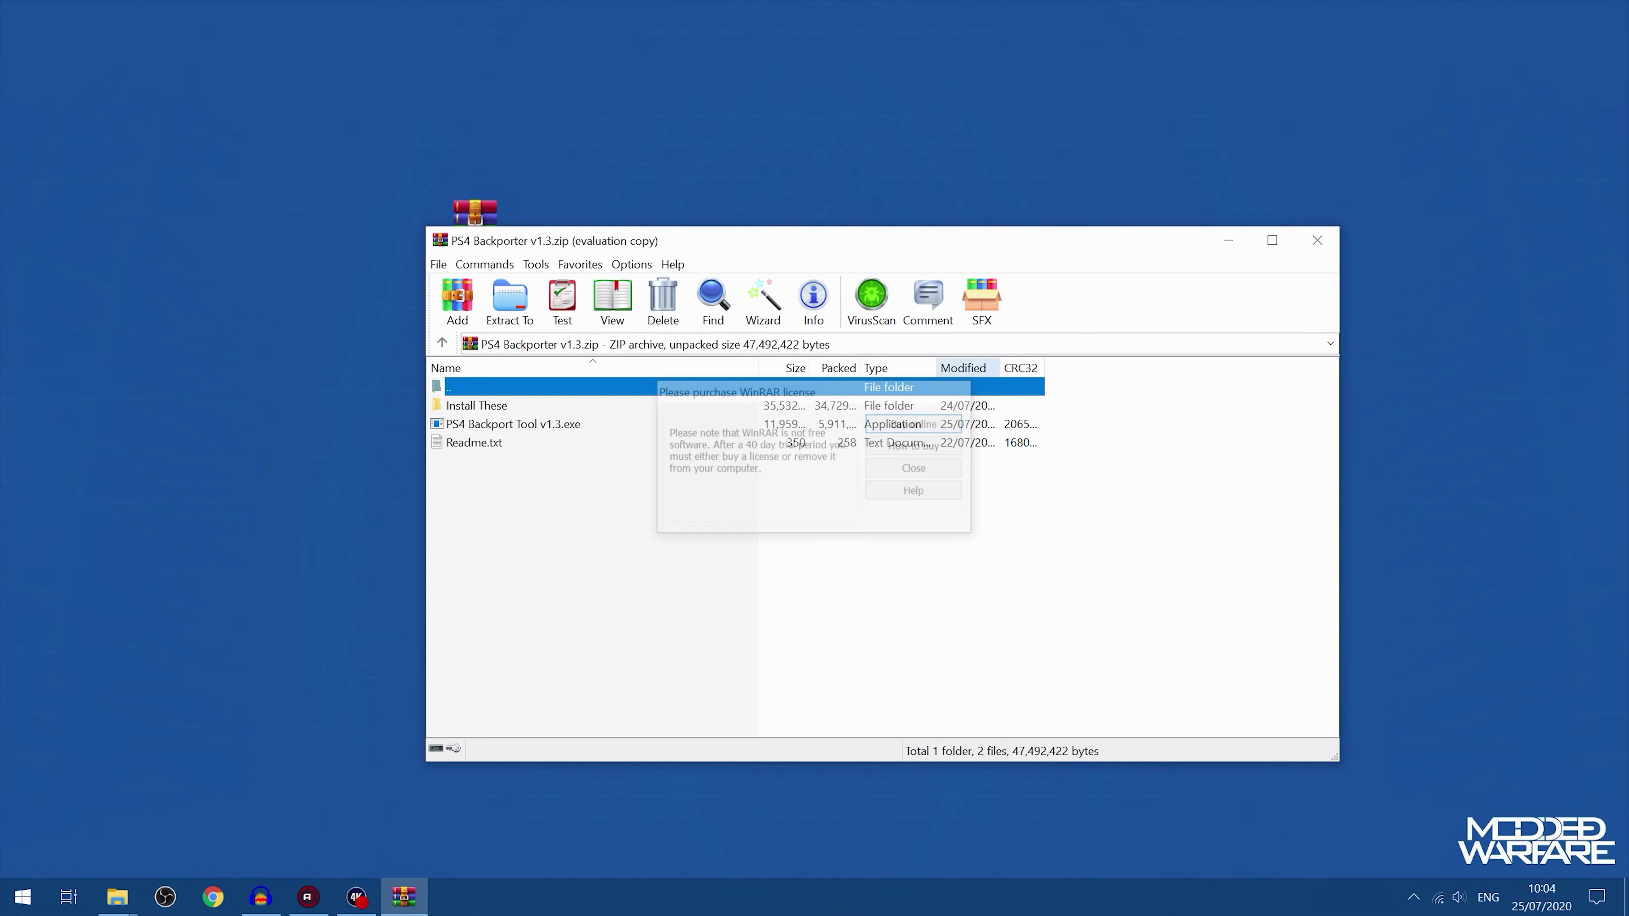
Step: Extract the Install These folder and PS4 Backport Tool v1.3.exe from the archive to the desktop and close the archive
drag(823, 242, 982, 258)
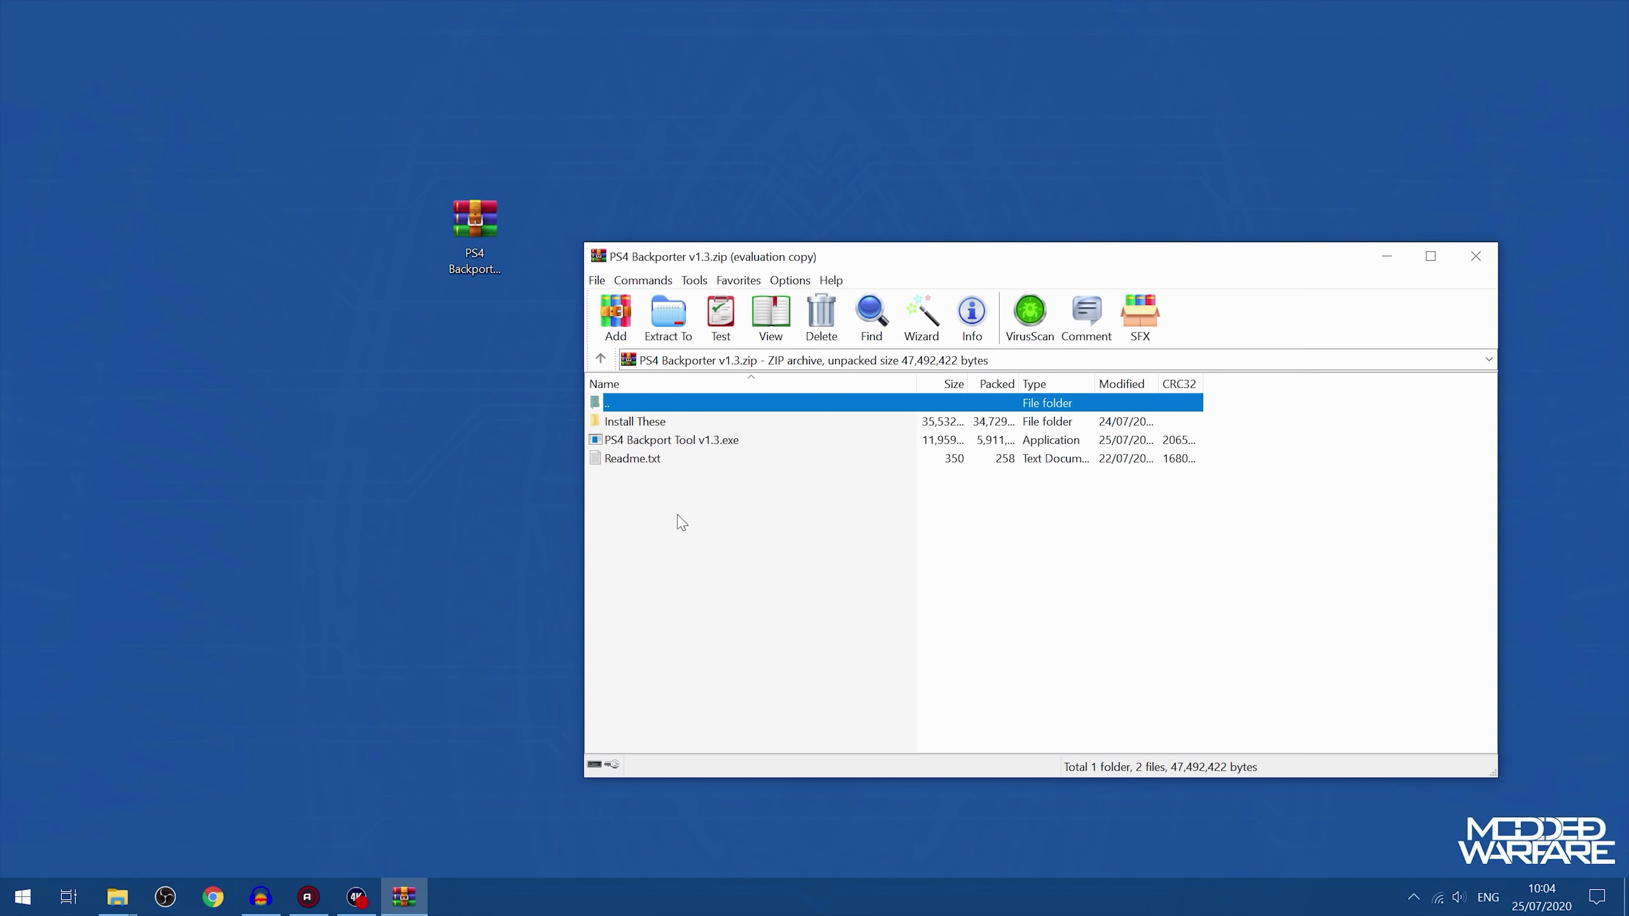
drag(677, 516, 653, 418)
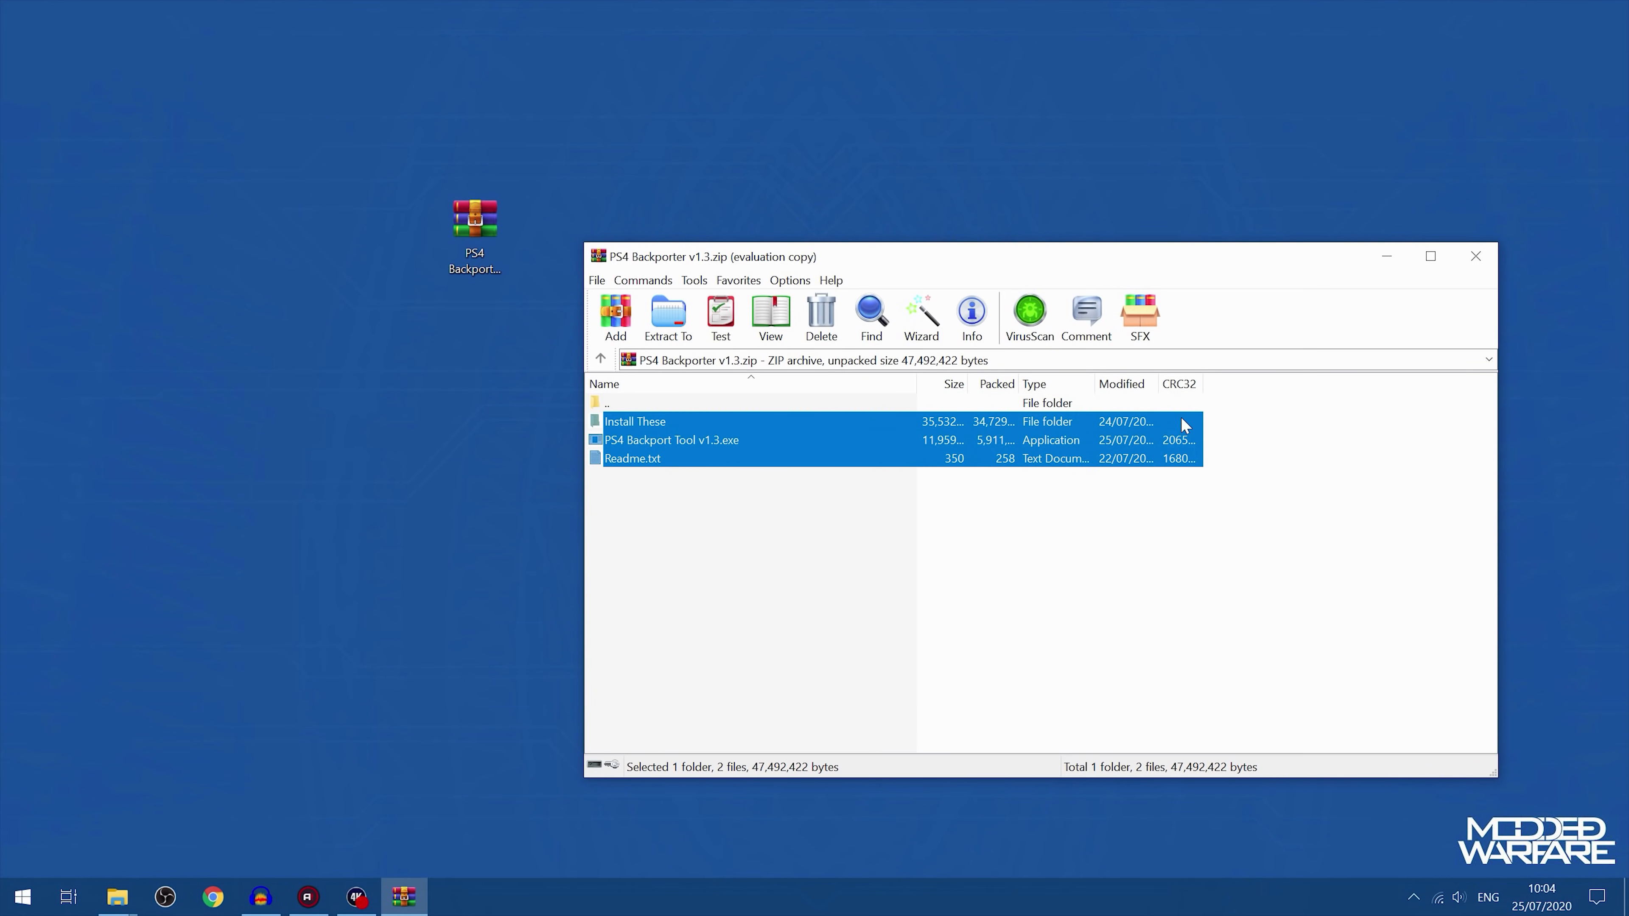
drag(1225, 421, 997, 438)
drag(678, 428, 557, 423)
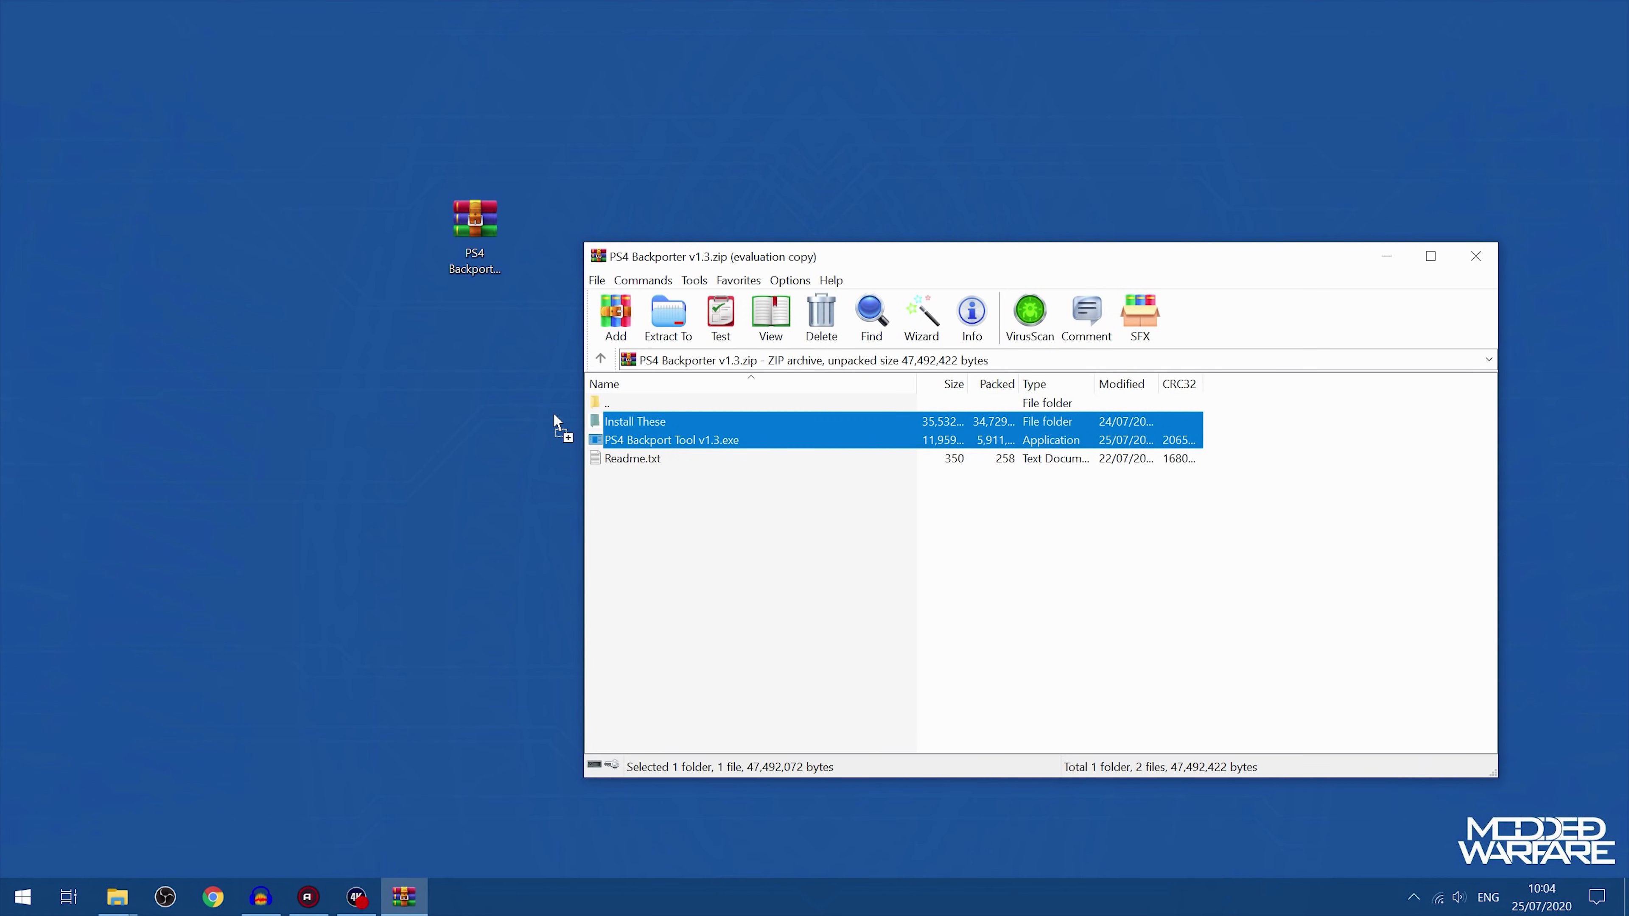
drag(338, 264, 337, 263)
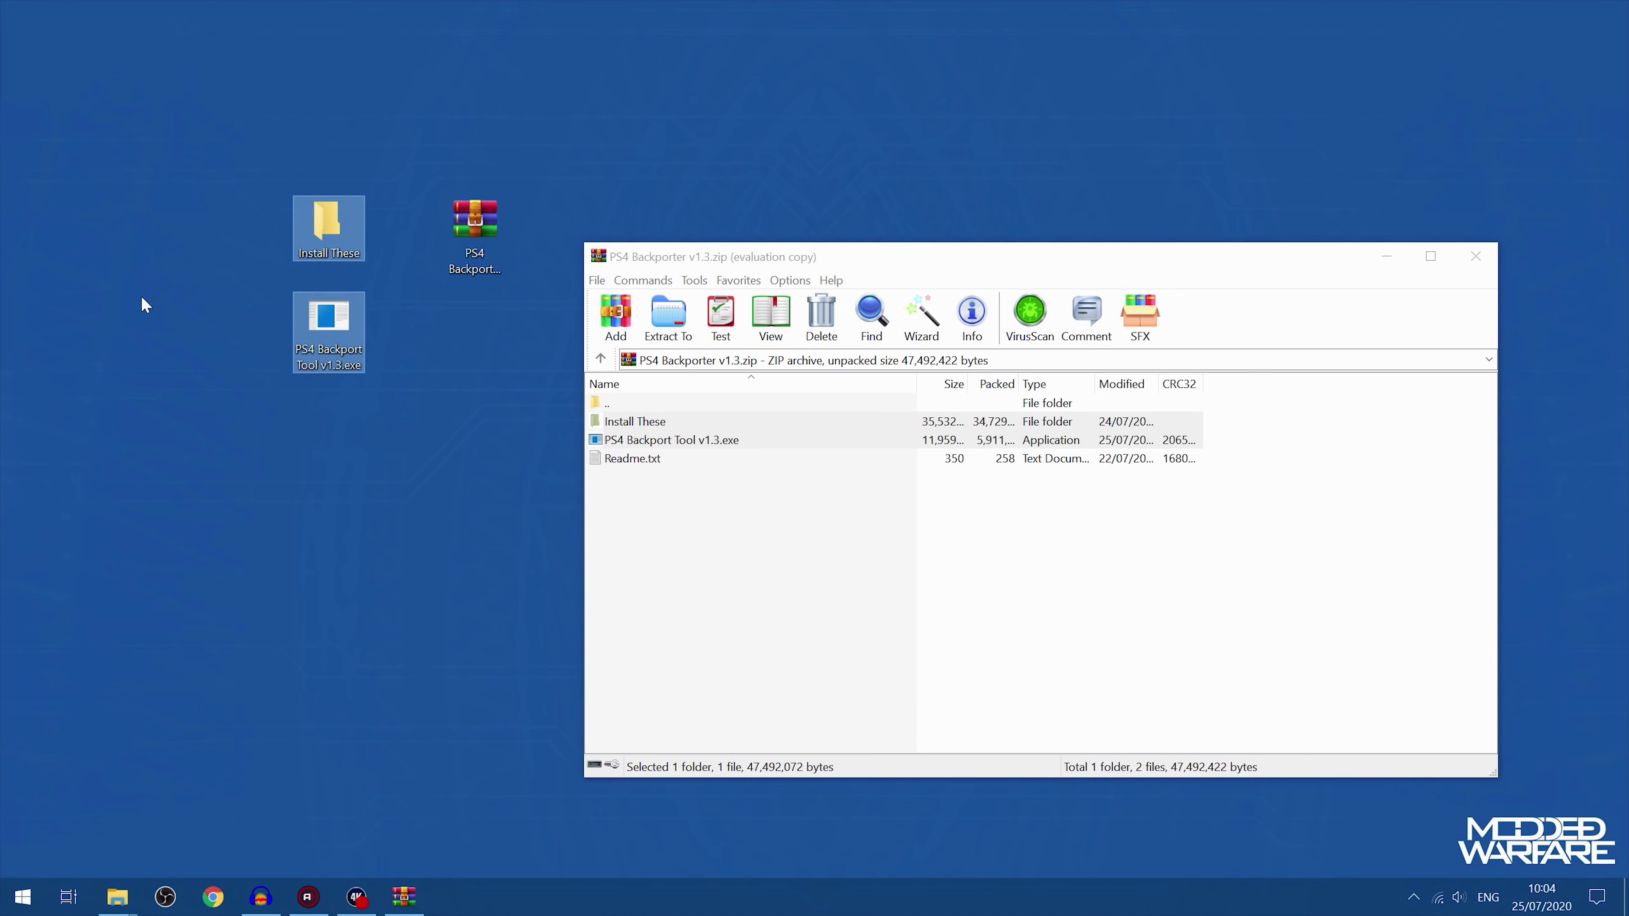
click(1475, 256)
Step: Open the extracted Install These folder and look at the Python and Visual C++ redistributable installers in it
double_click(328, 226)
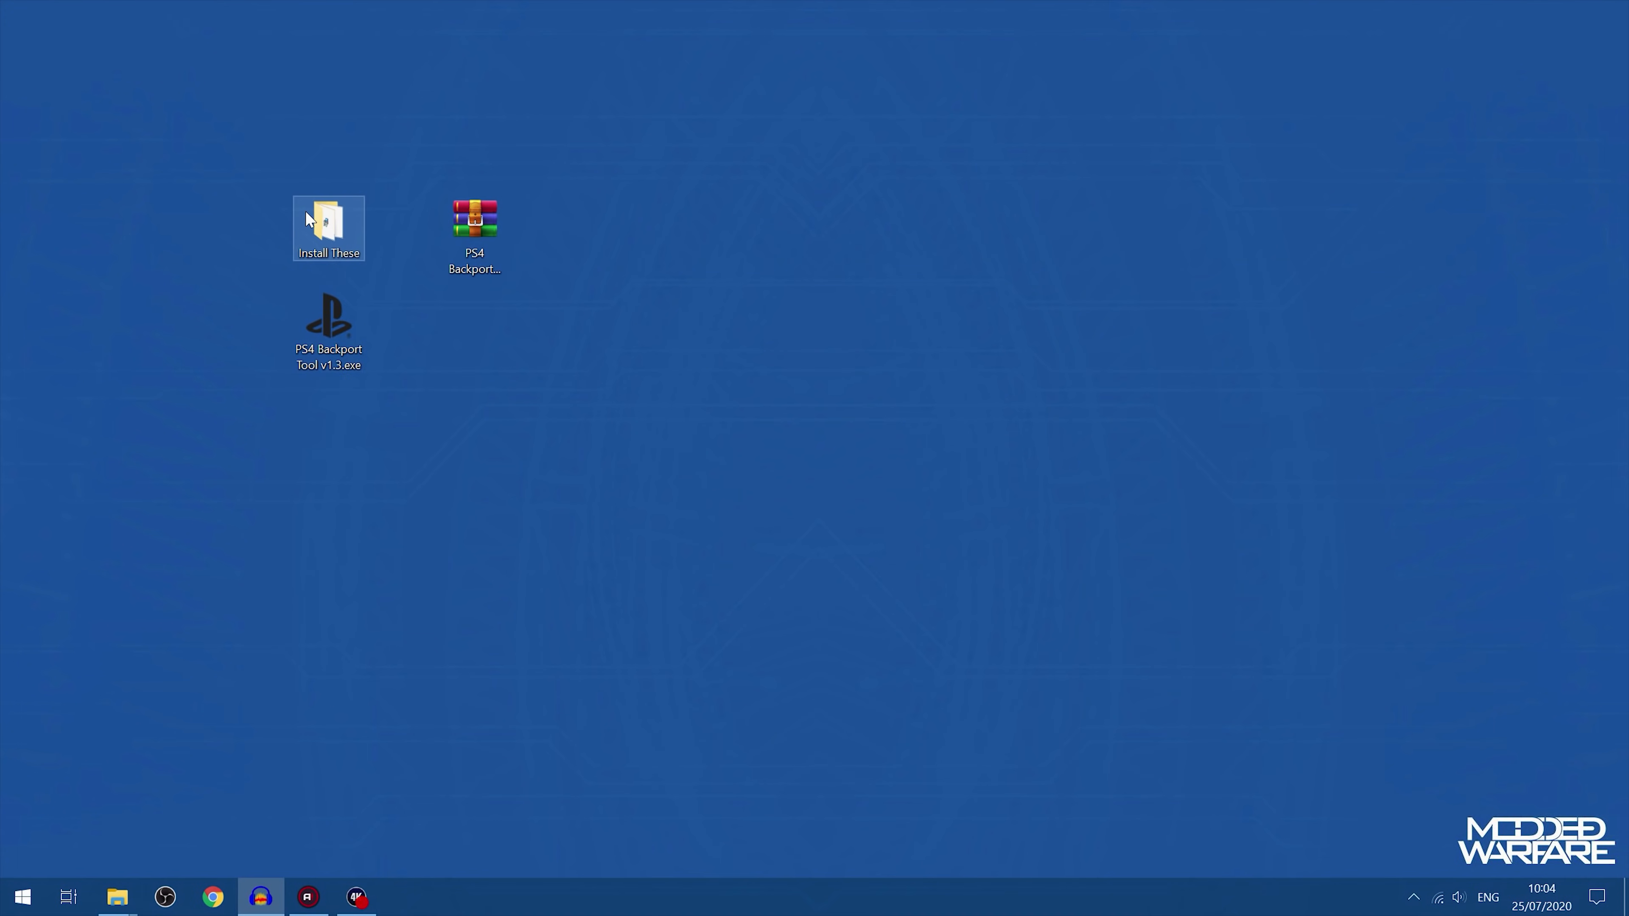
drag(872, 18, 745, 127)
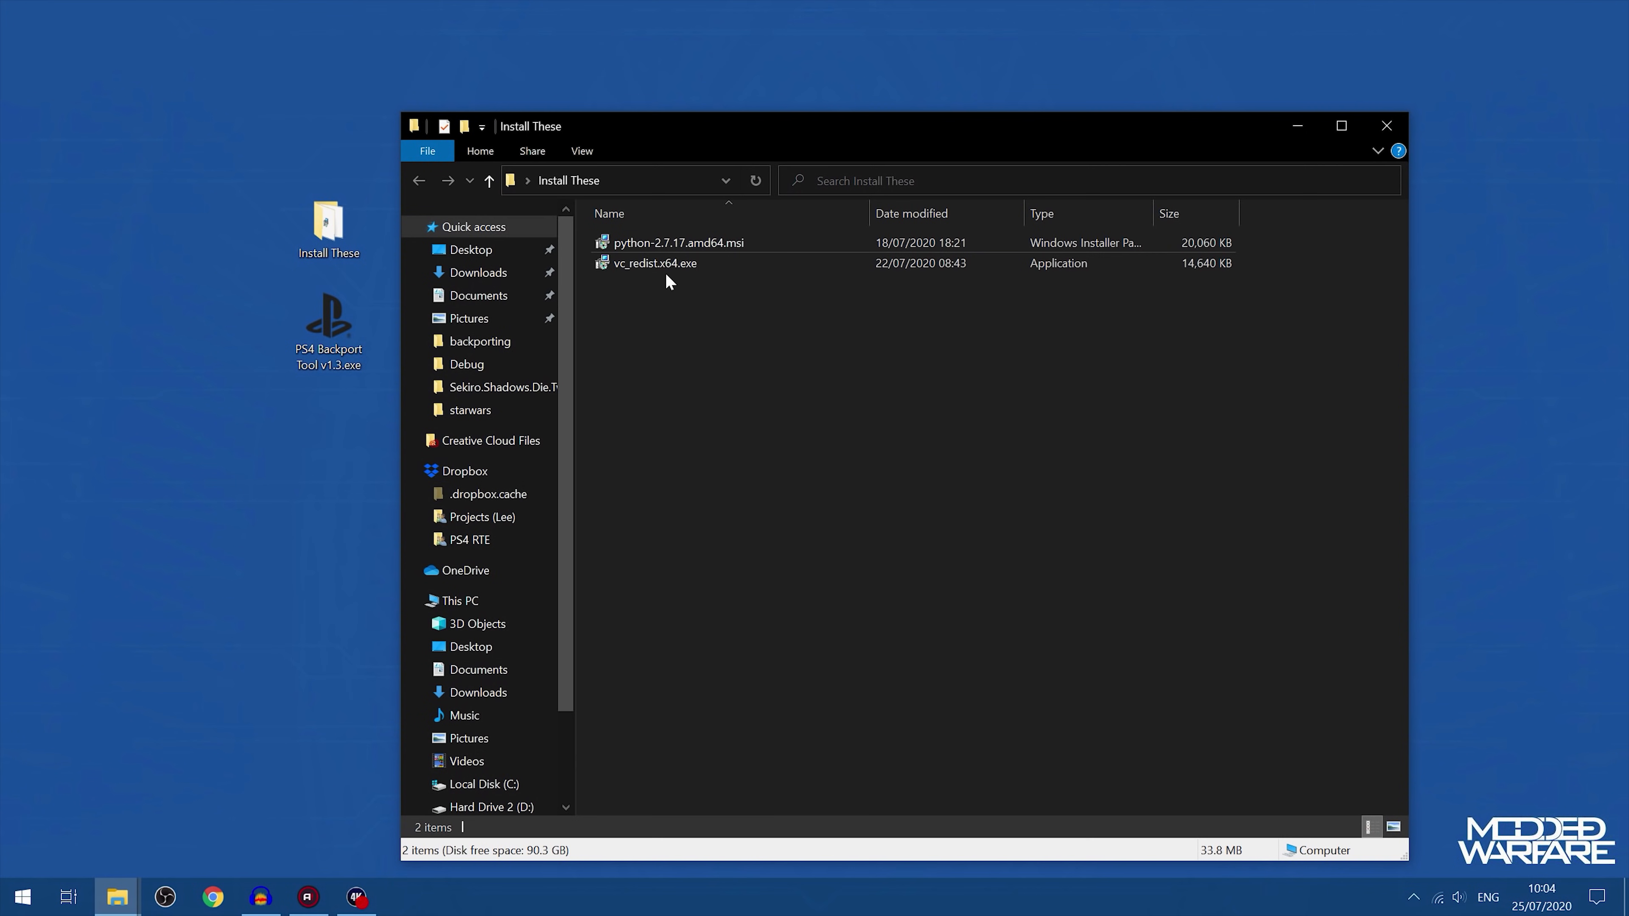
click(664, 266)
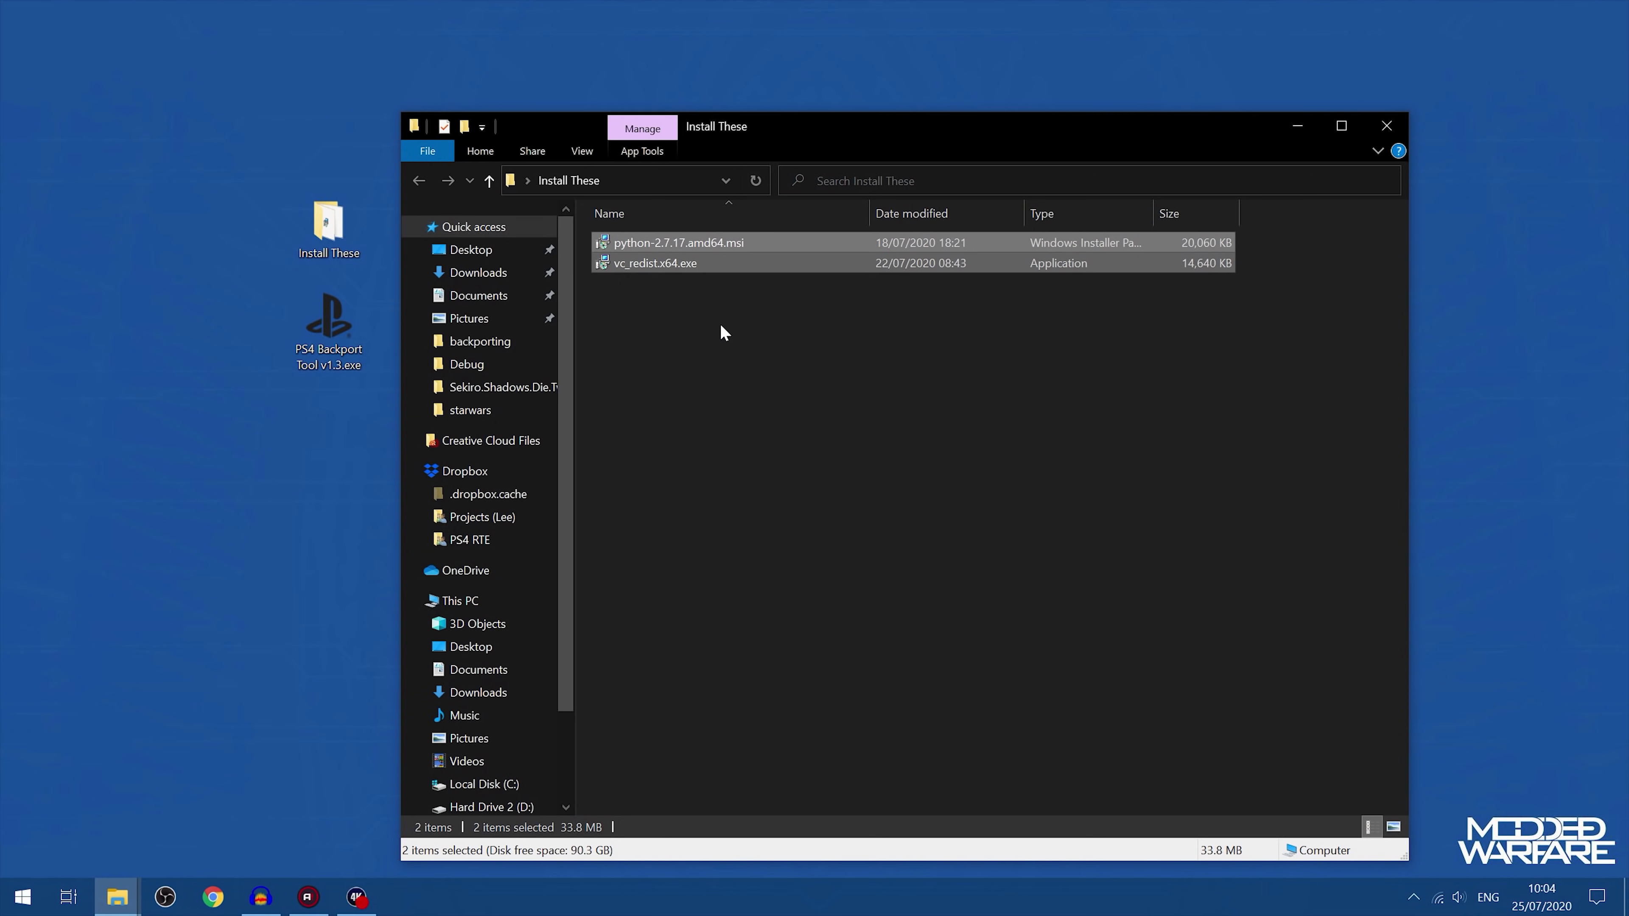
click(707, 264)
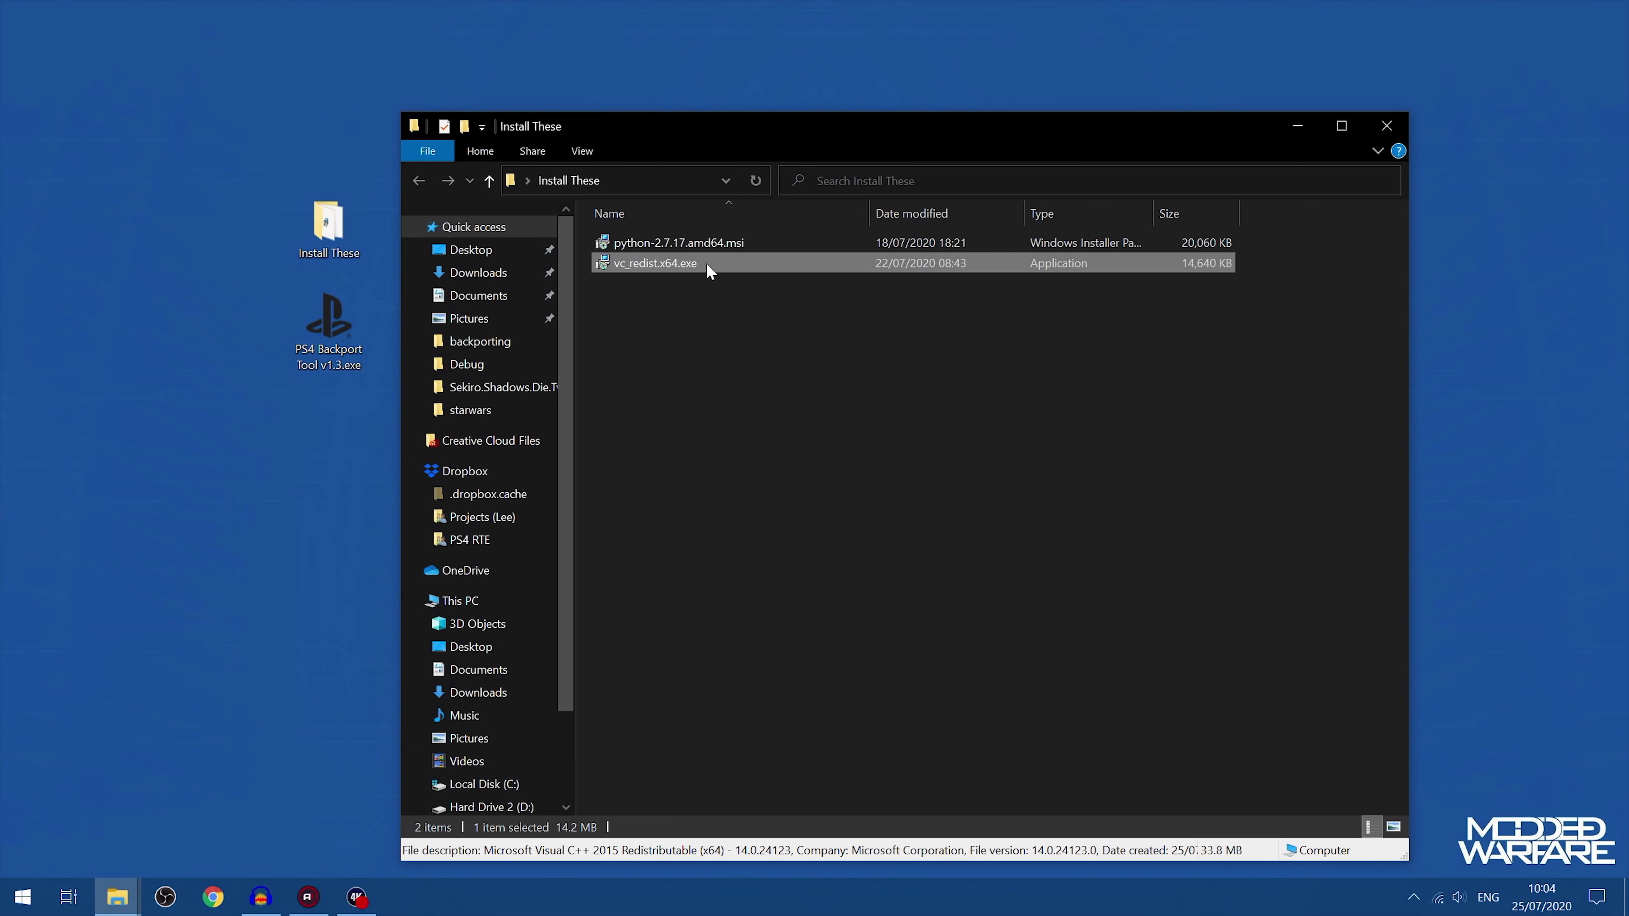
Step: Open python-2.7.17.amd64.msi to view its setup options and exit the wizard without changing the installation
double_click(685, 241)
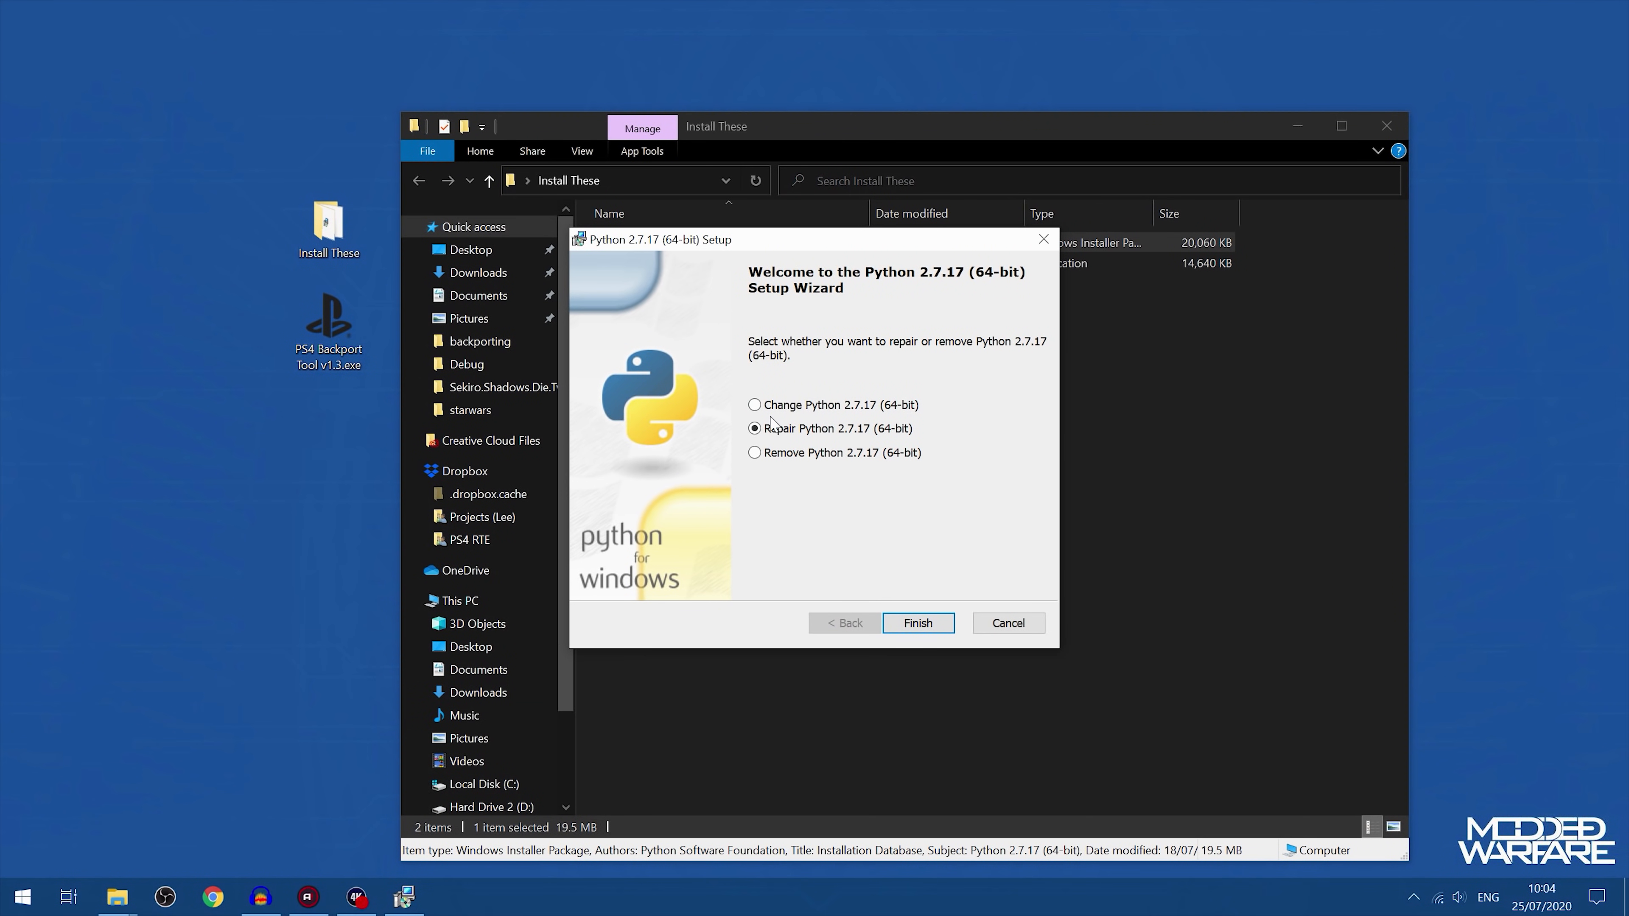
click(1045, 247)
click(757, 186)
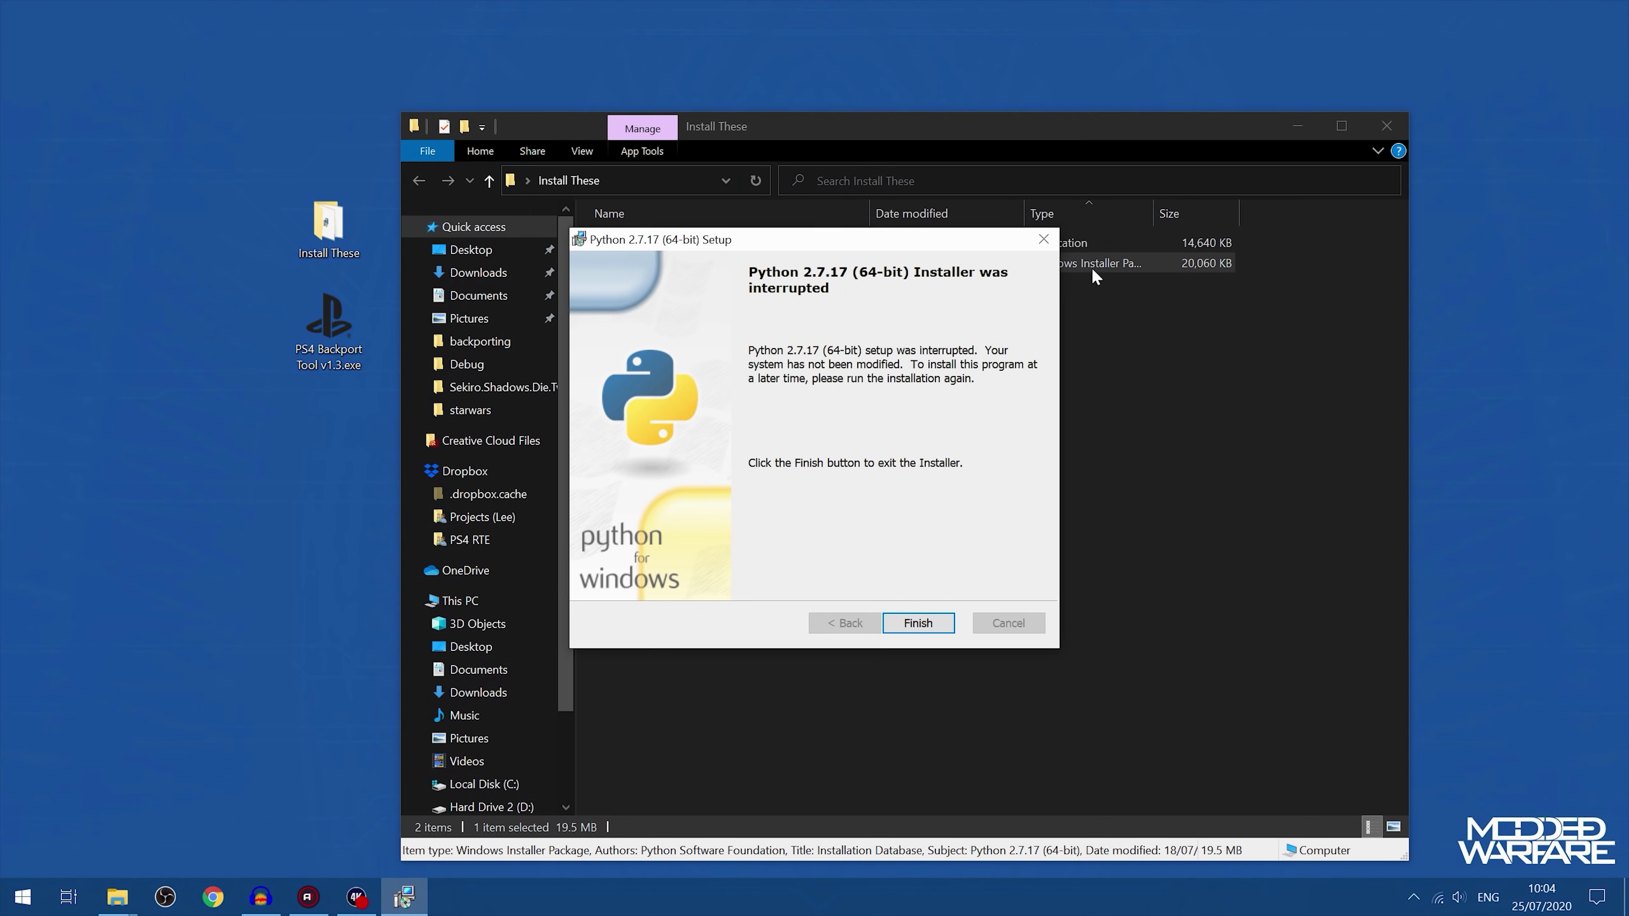
click(1044, 241)
Step: Open vc_redist.x64.exe to view its license terms, cancel the setup without installing, and close the Install These folder
double_click(642, 242)
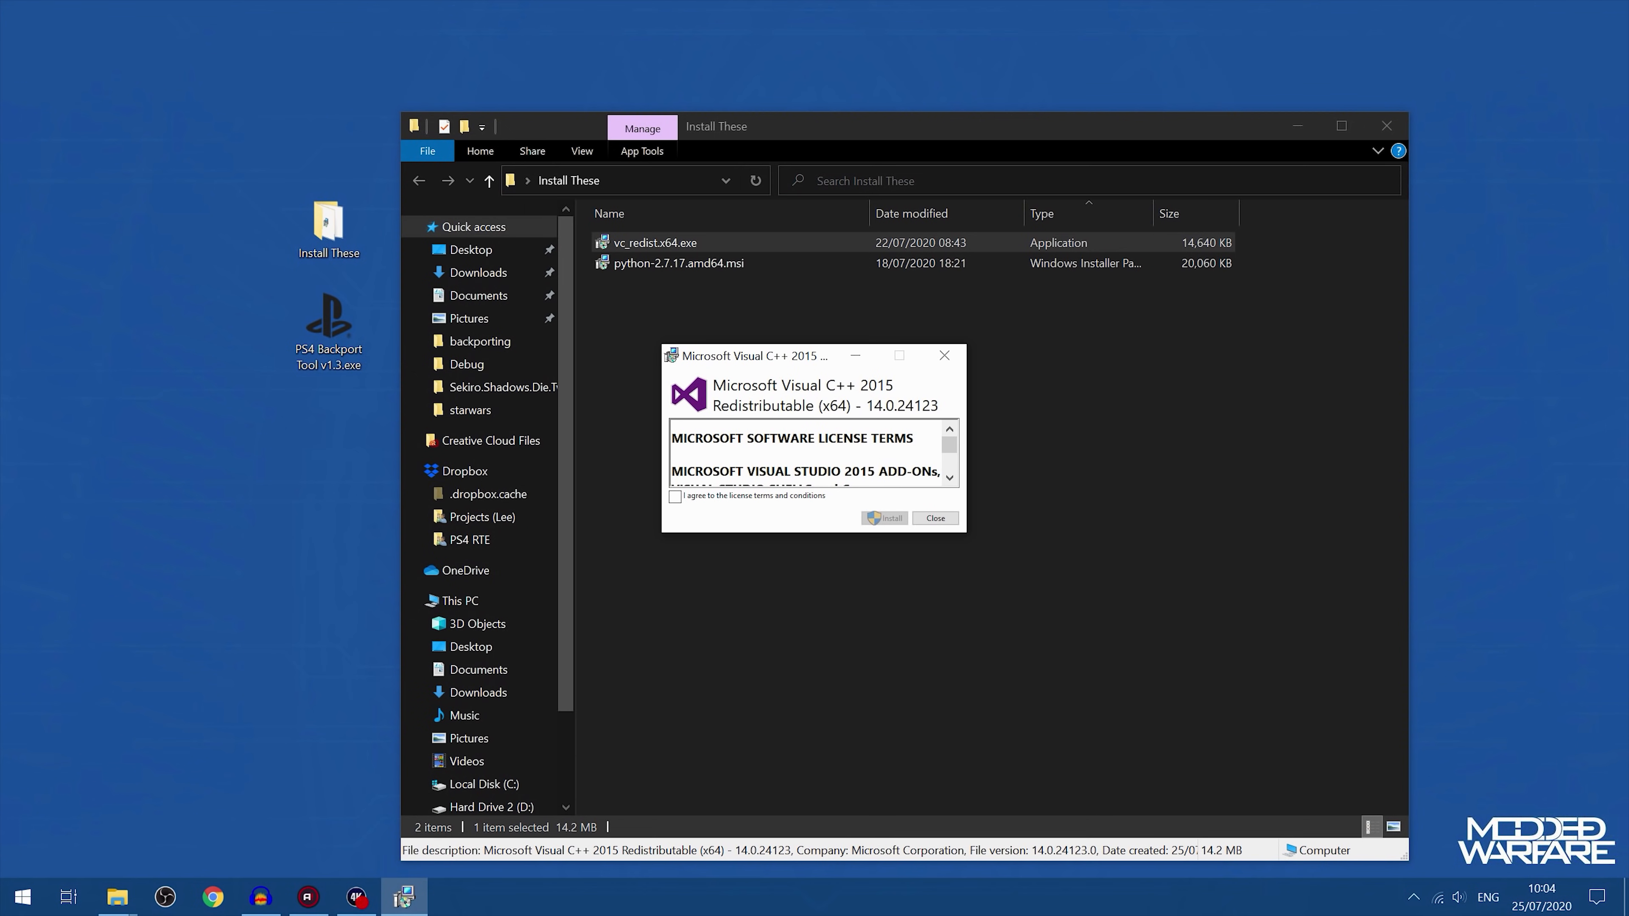
scroll(805, 452, down, 5)
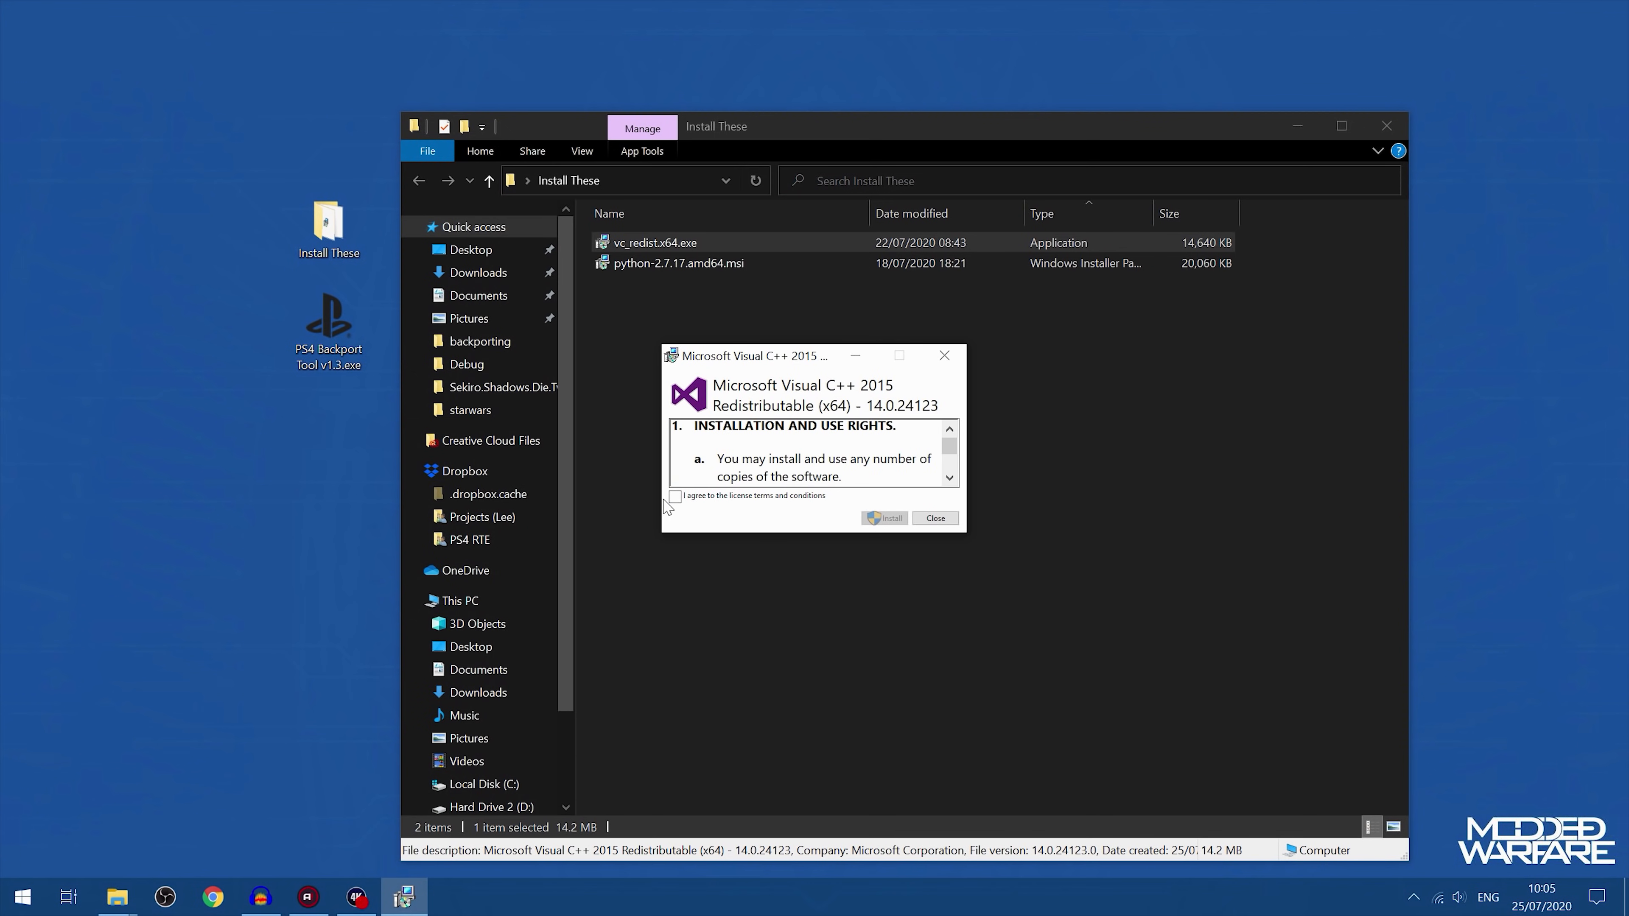
click(944, 355)
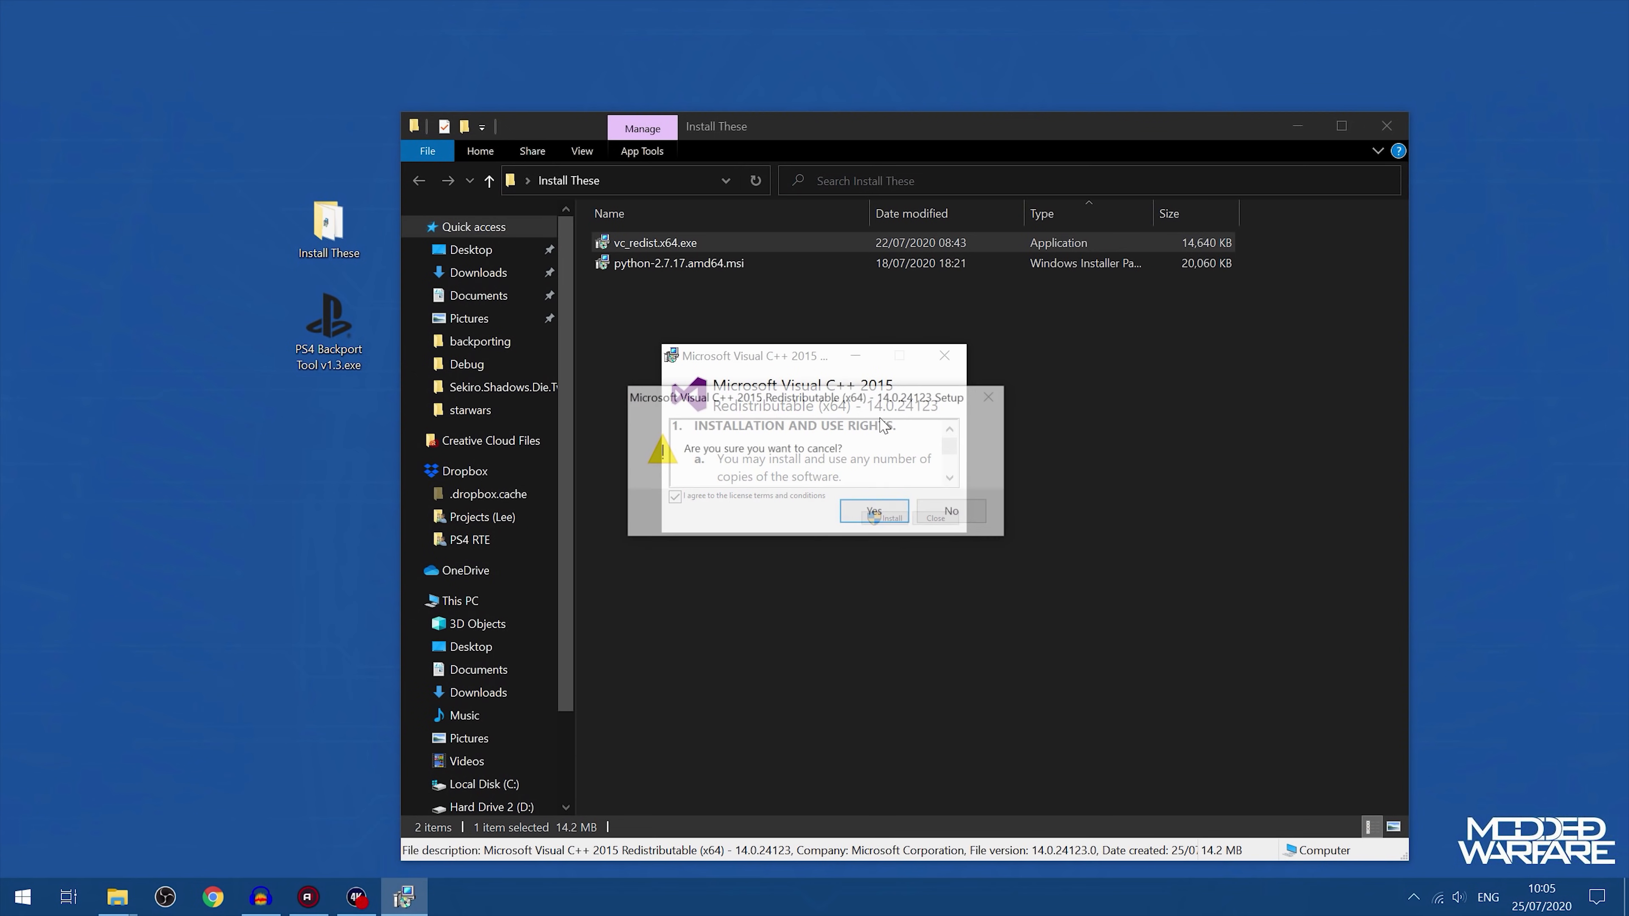
click(874, 513)
click(843, 351)
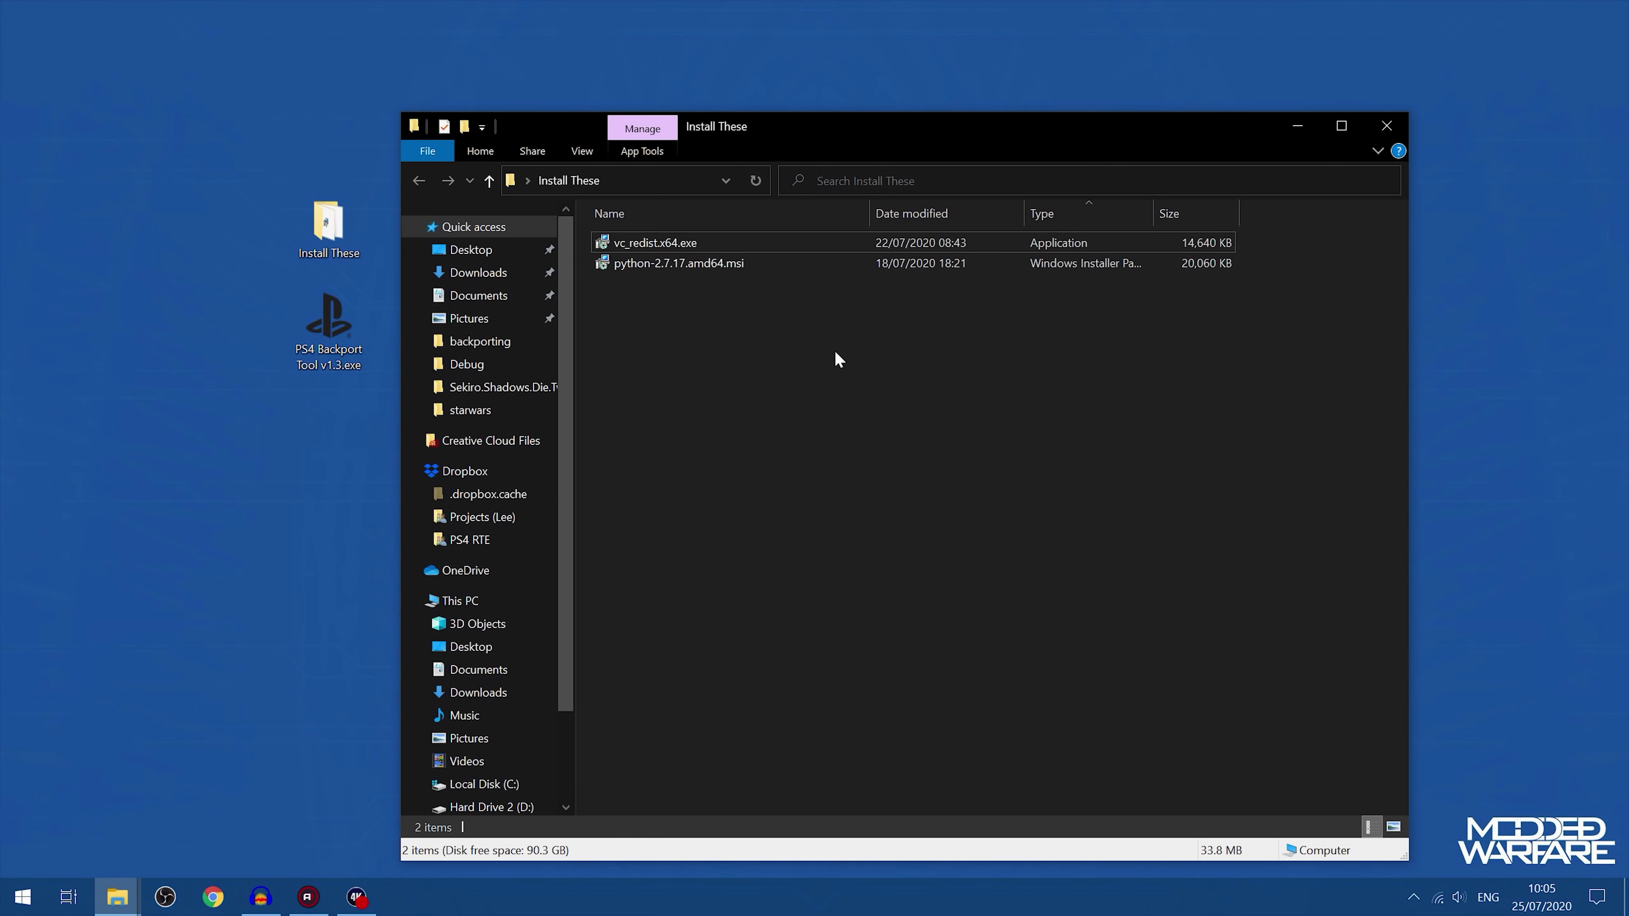
click(1388, 127)
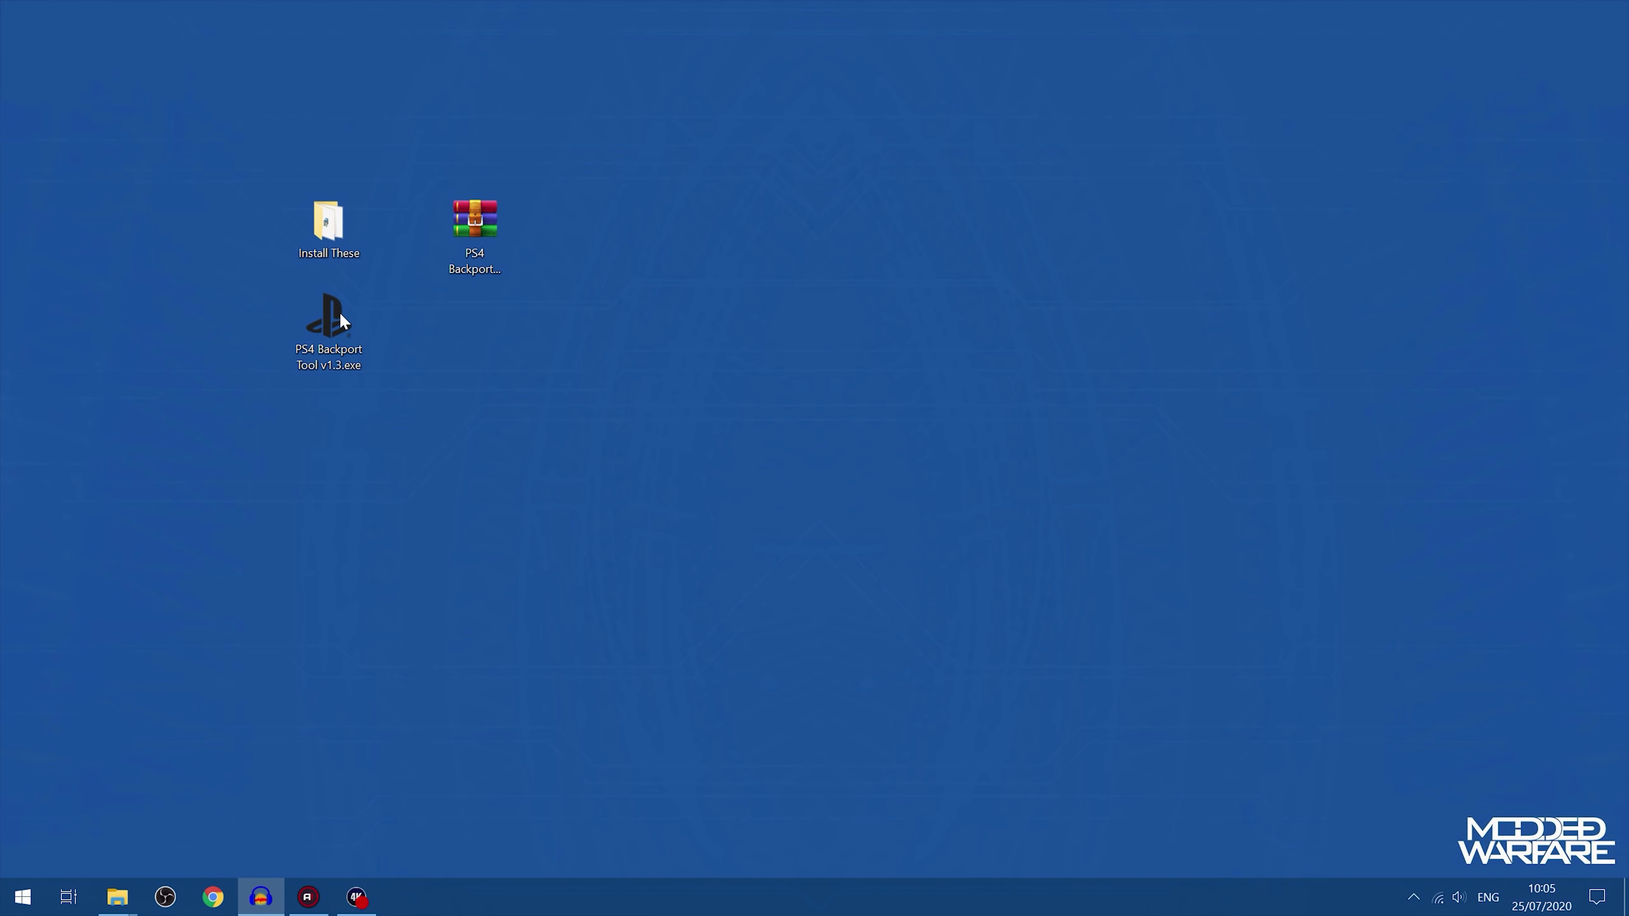
Step: Launch PS4 Backport Tool v1.3 and load Crash.Team.Racing.Nitro.Fueled.PS4-DUPLEX.pkg as the input PKG file
double_click(341, 315)
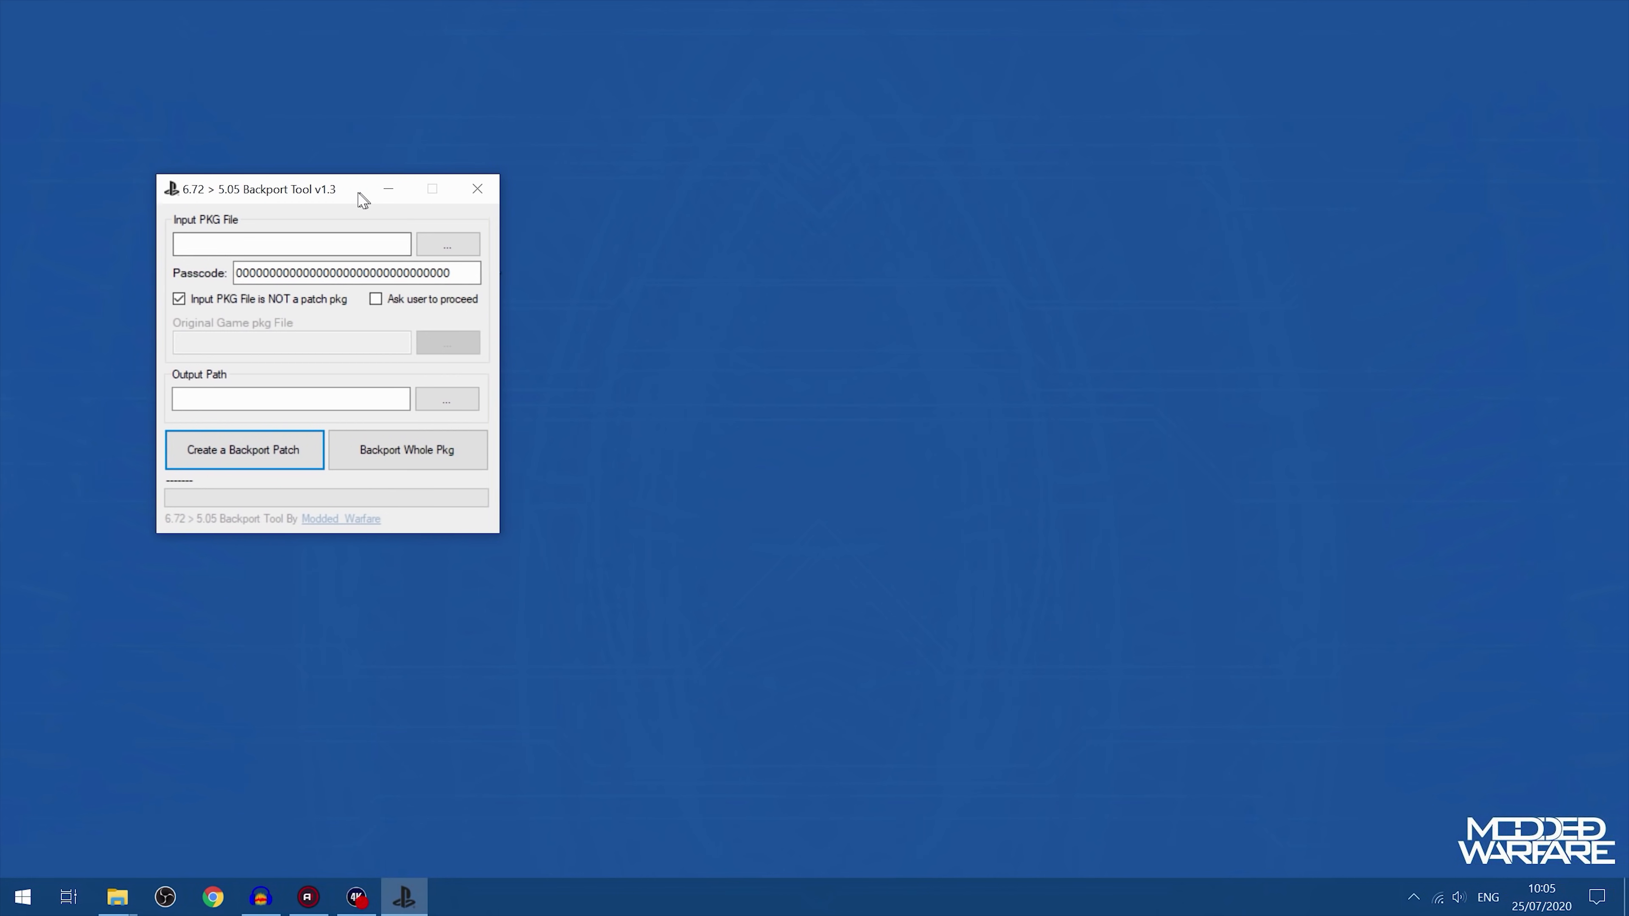
drag(363, 200, 349, 177)
mouse_move(114, 906)
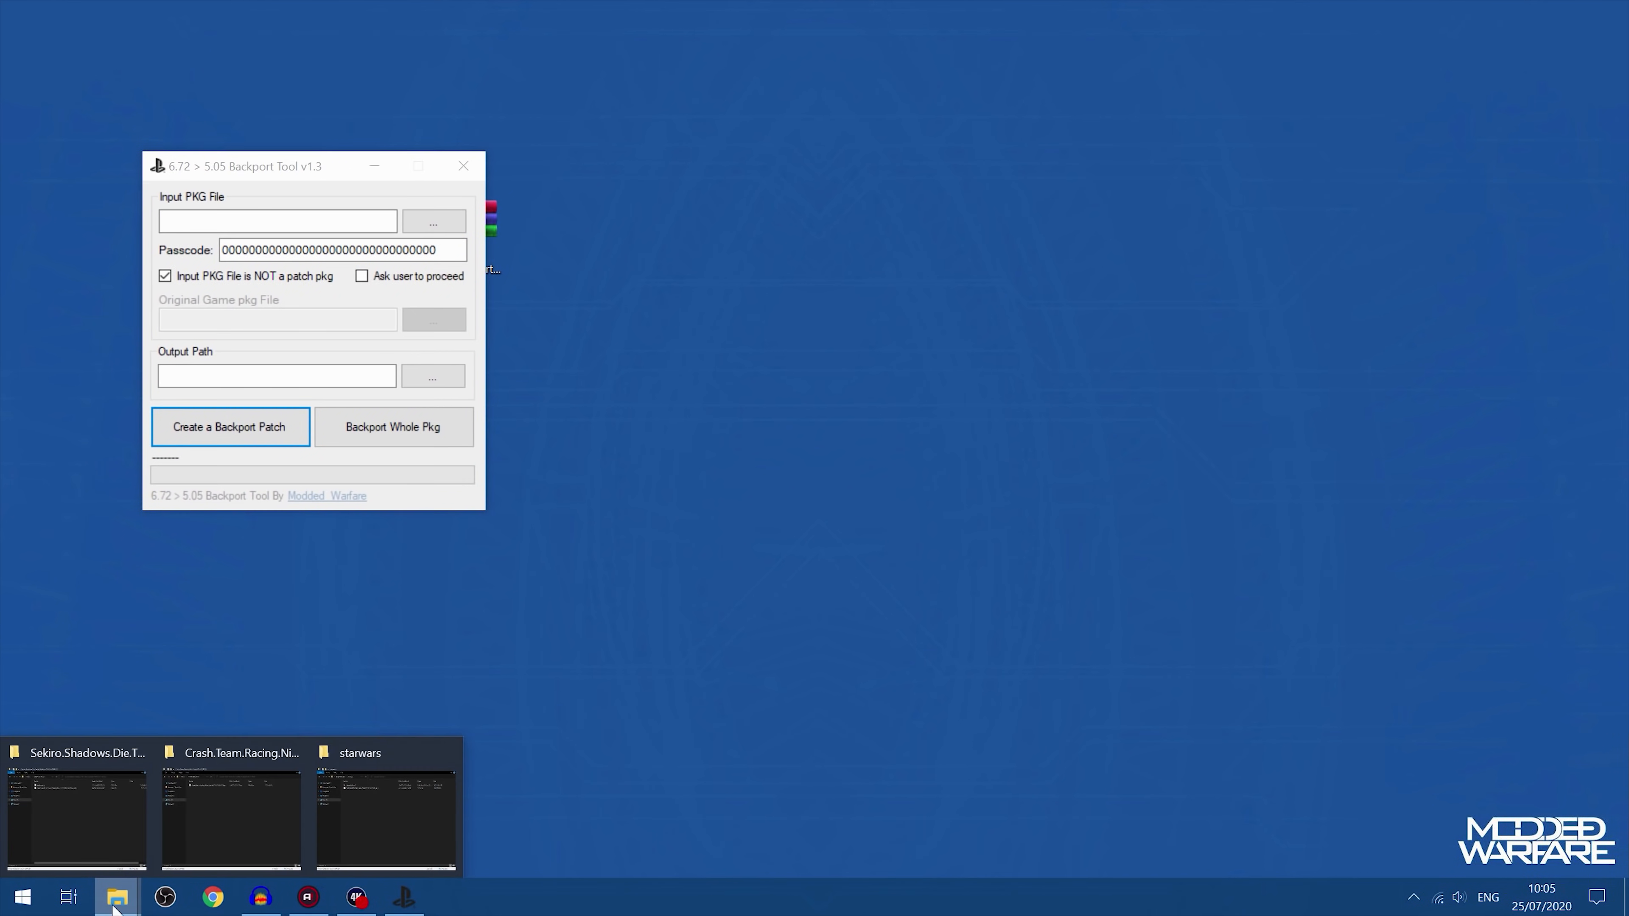
click(231, 811)
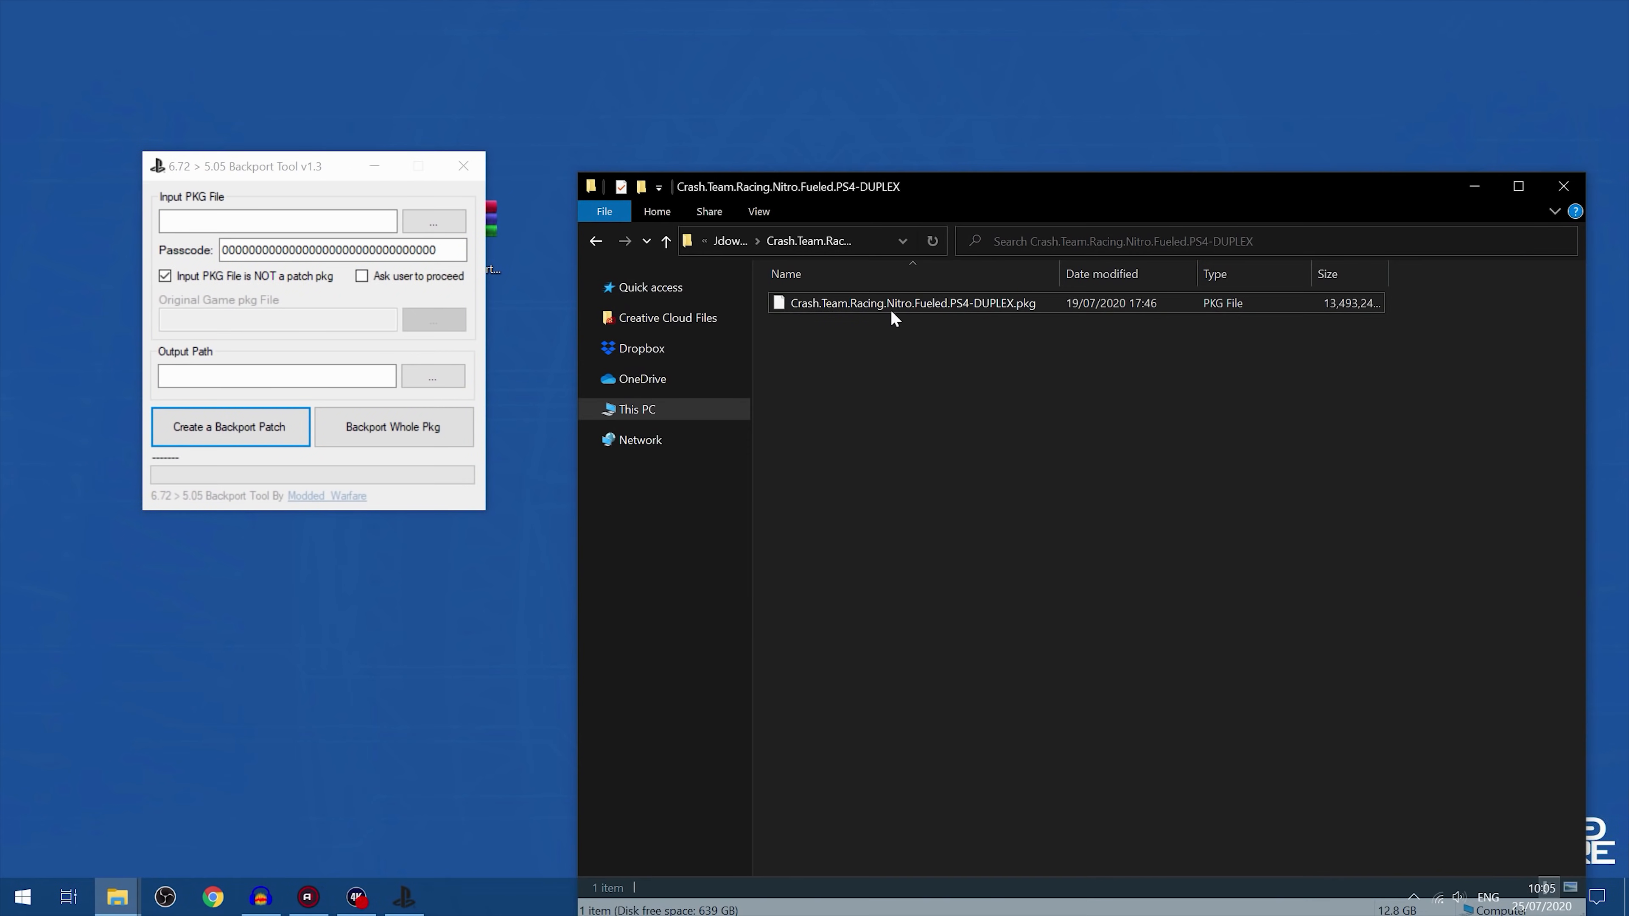
click(863, 311)
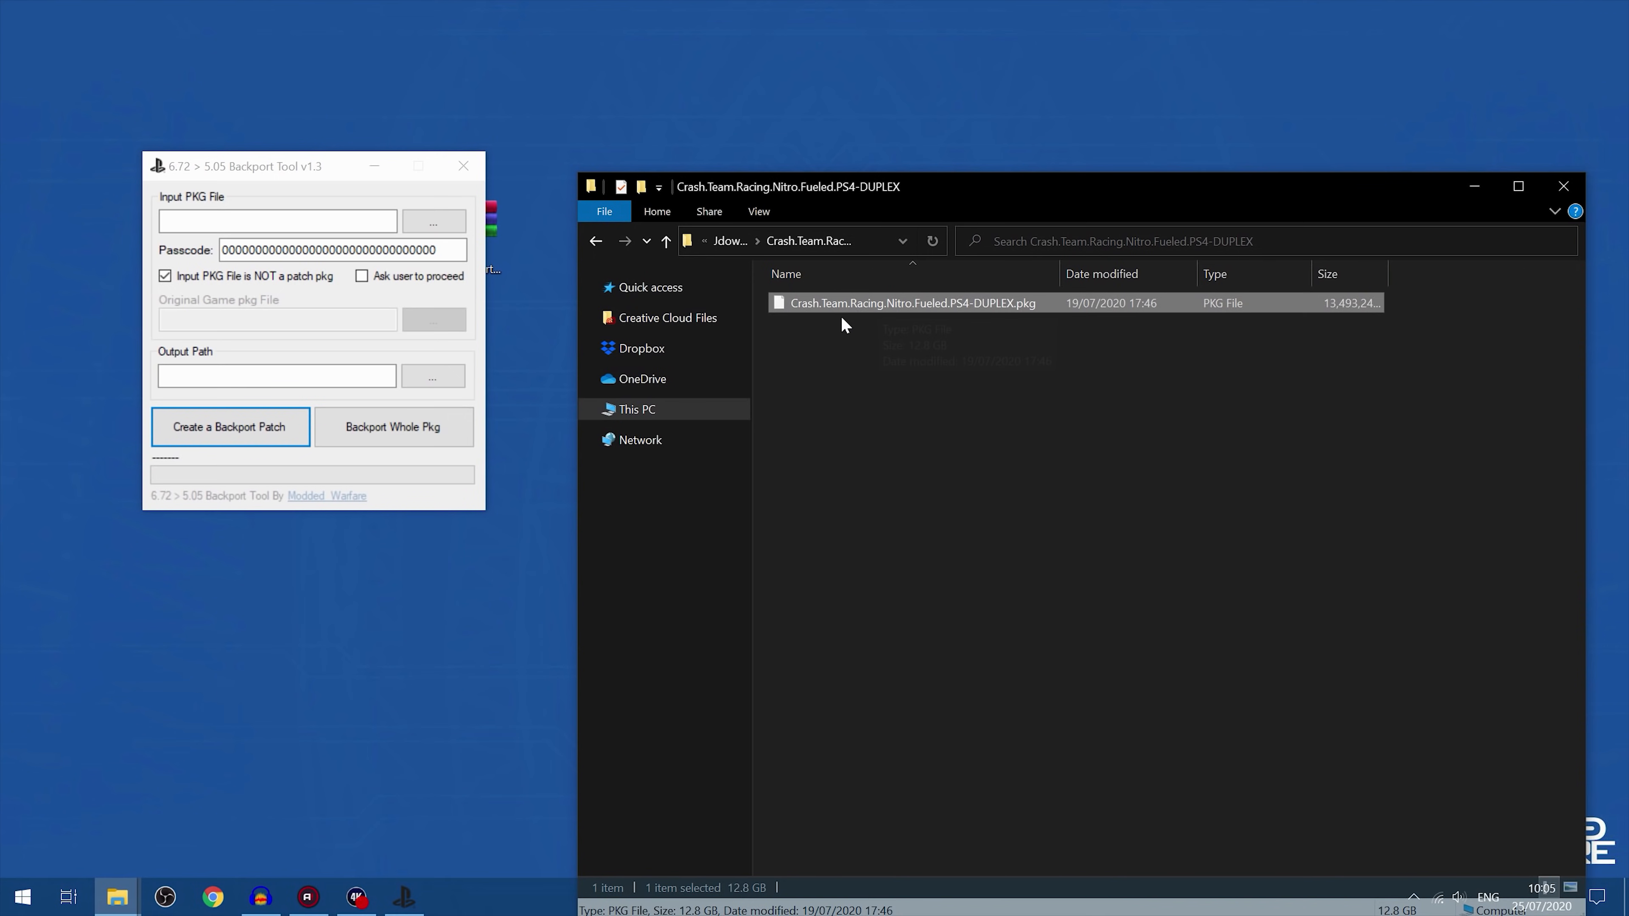
drag(881, 299, 236, 233)
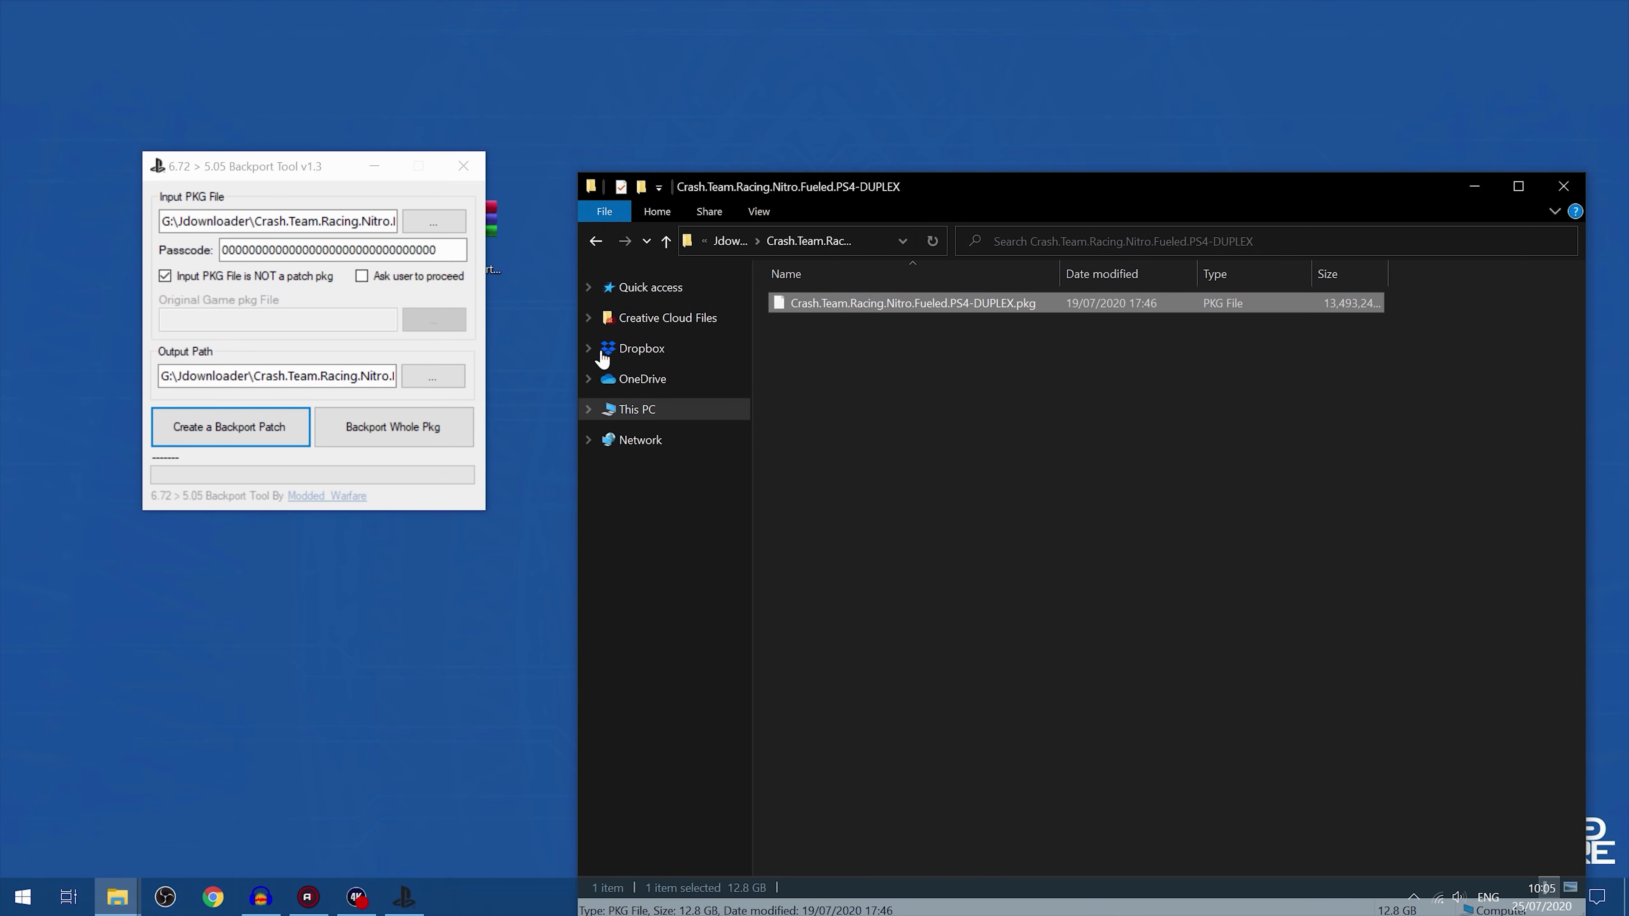
Step: Create a backport patch for the loaded Crash Team Racing package and select the resulting PKG in the output_pkg folder
click(250, 436)
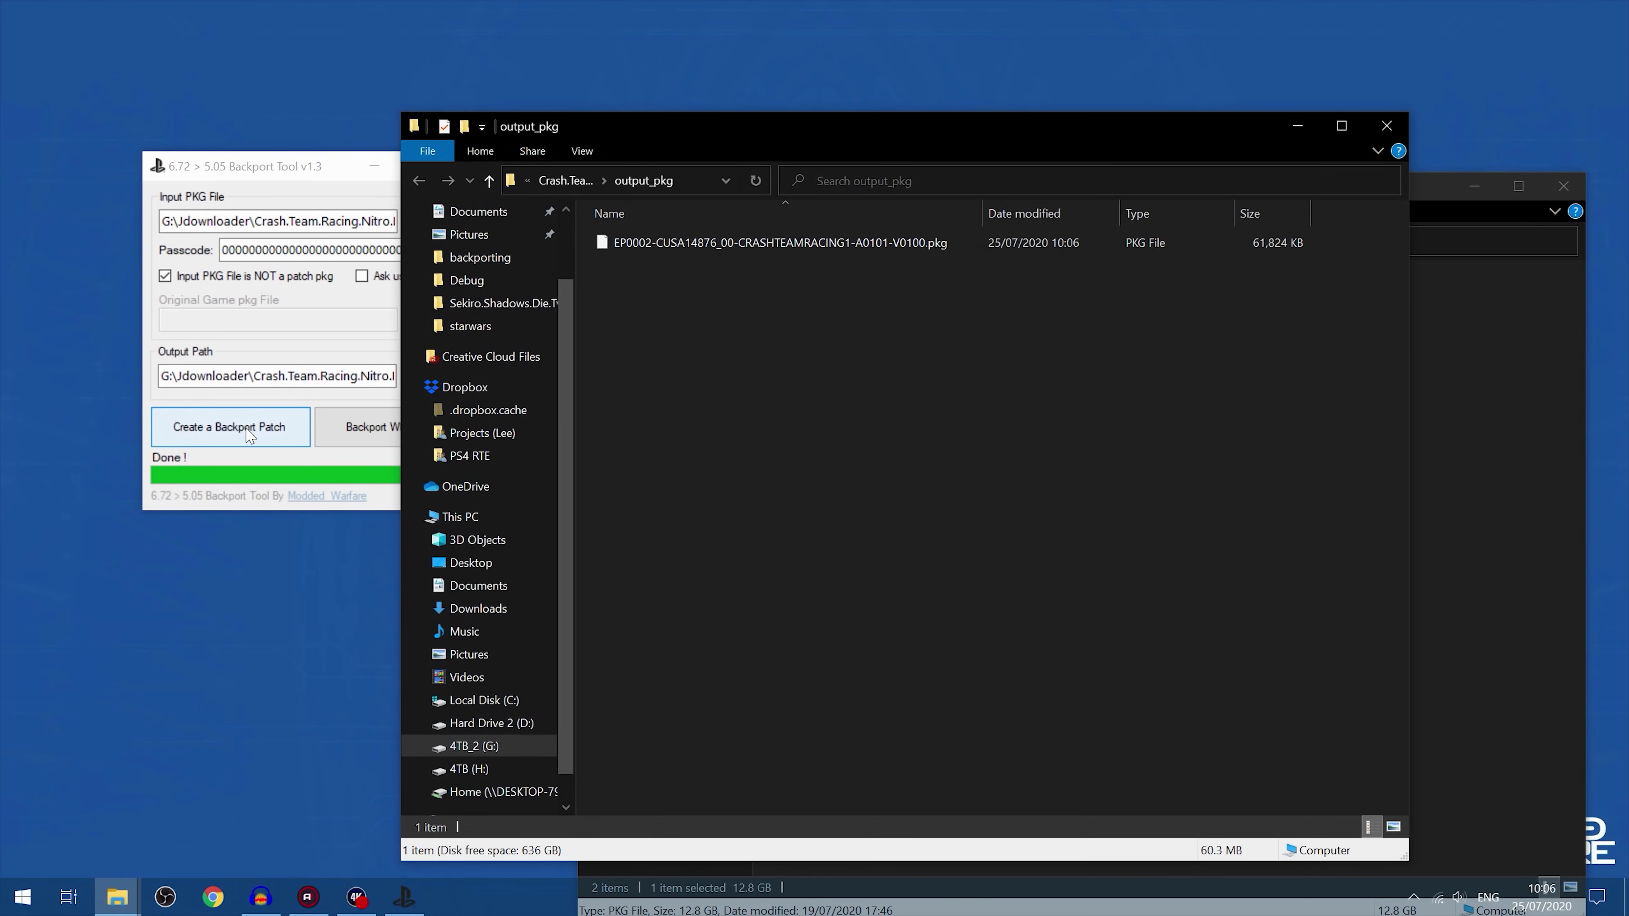
click(994, 246)
drag(849, 120, 1084, 161)
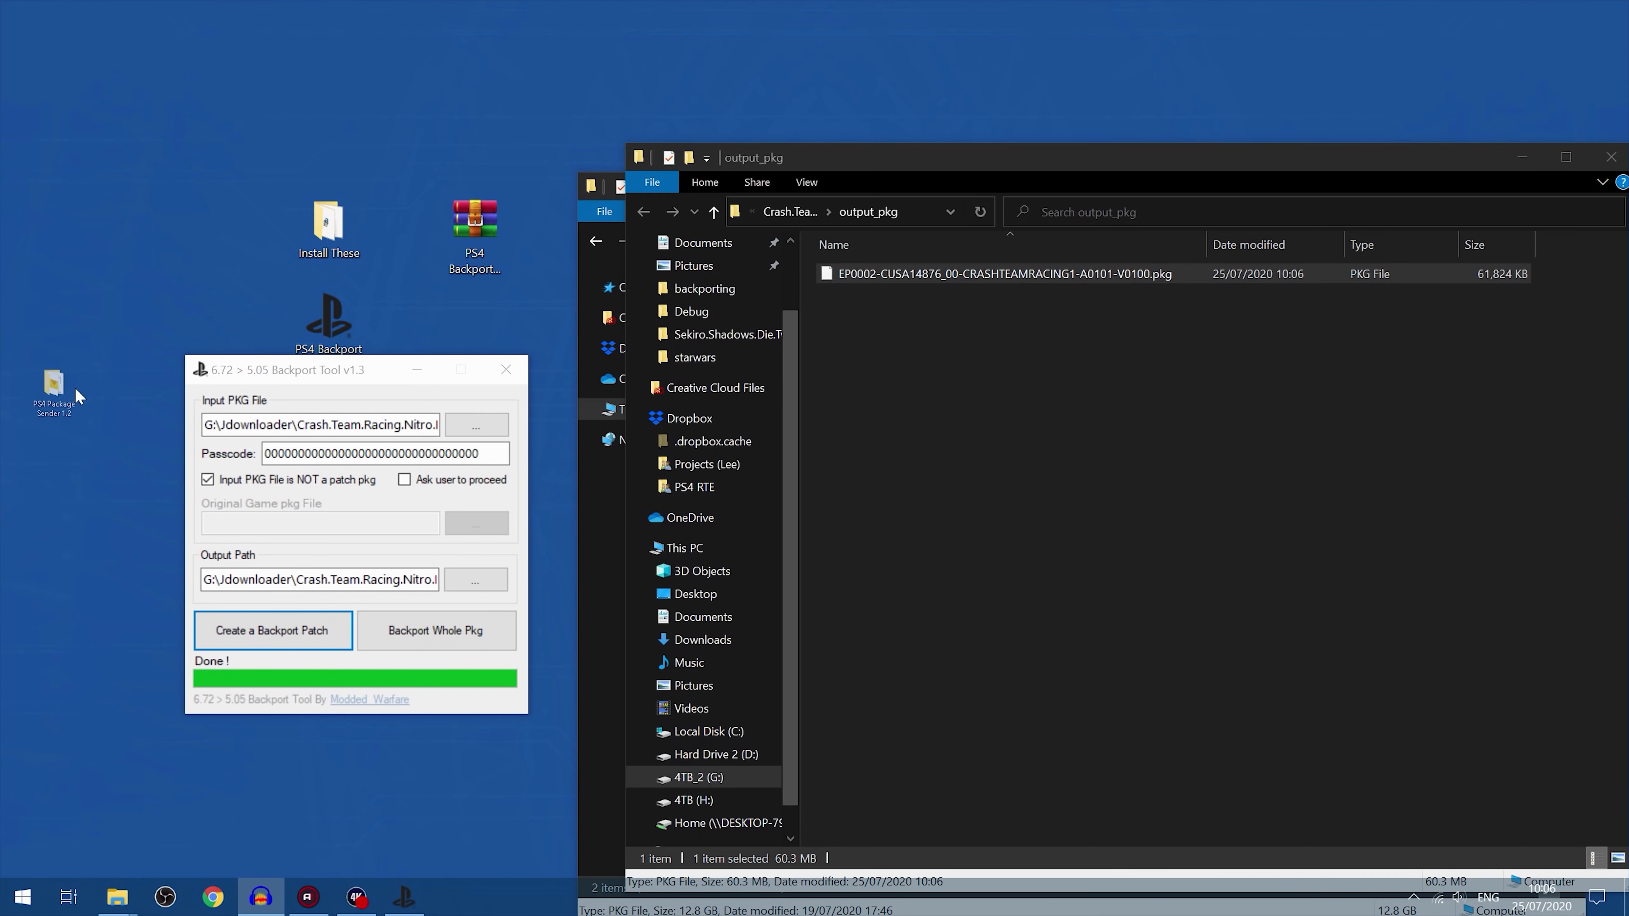
Step: Place the PS4 Package Sender 1.2 folder beside Install These on the desktop and launch PS4 Package Sender v1.2.exe from it
drag(78, 397, 431, 230)
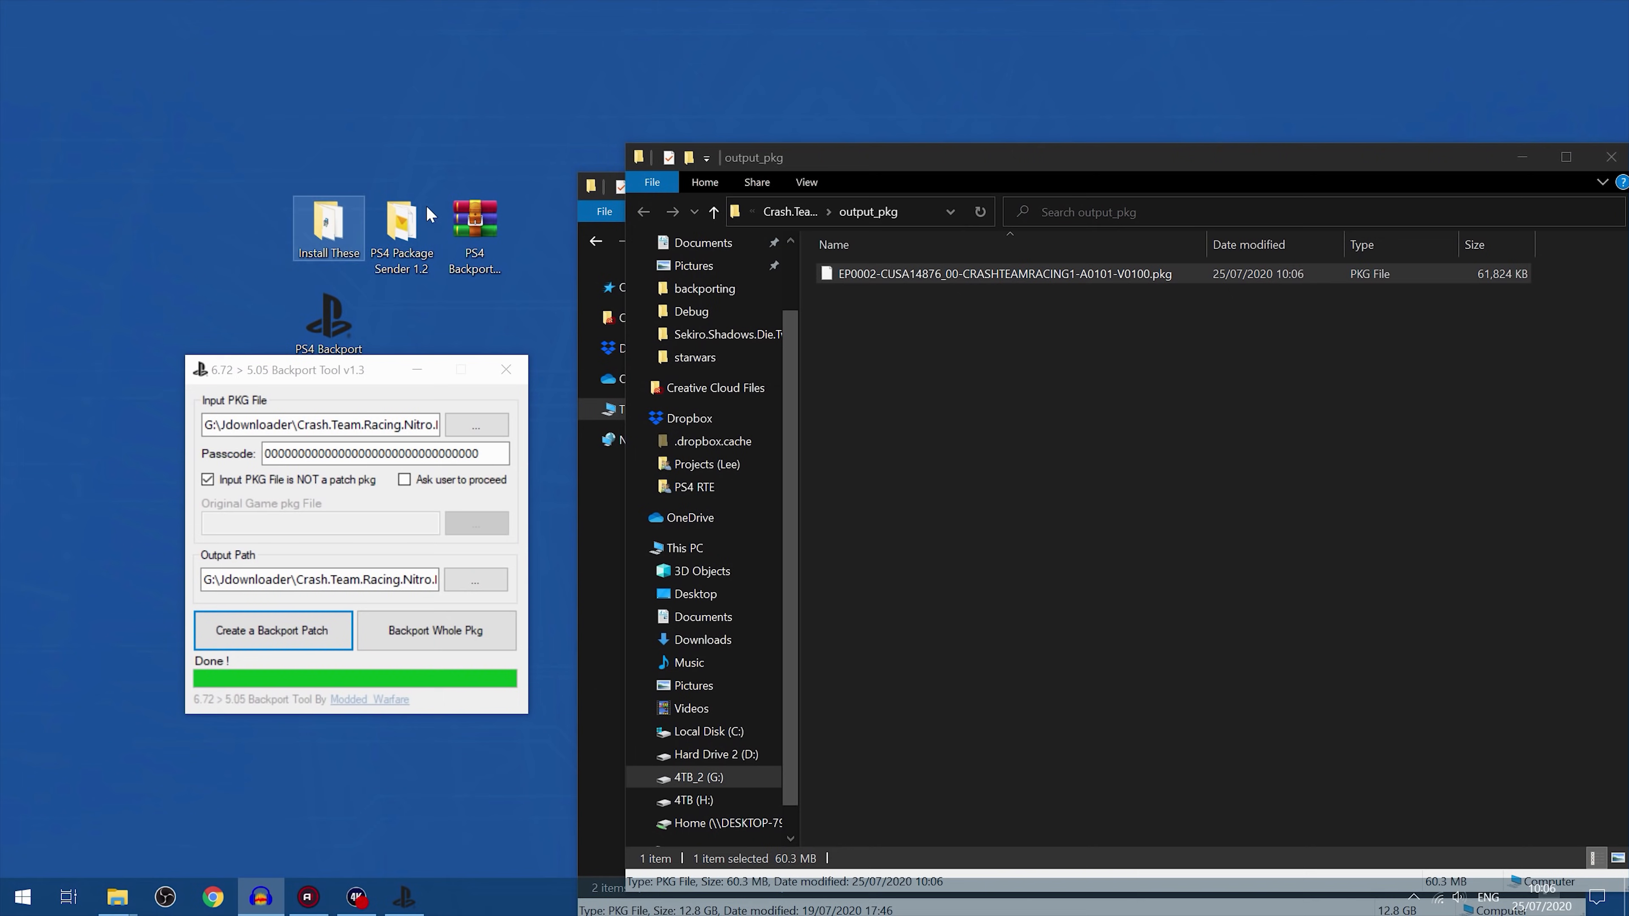
double_click(369, 214)
double_click(359, 132)
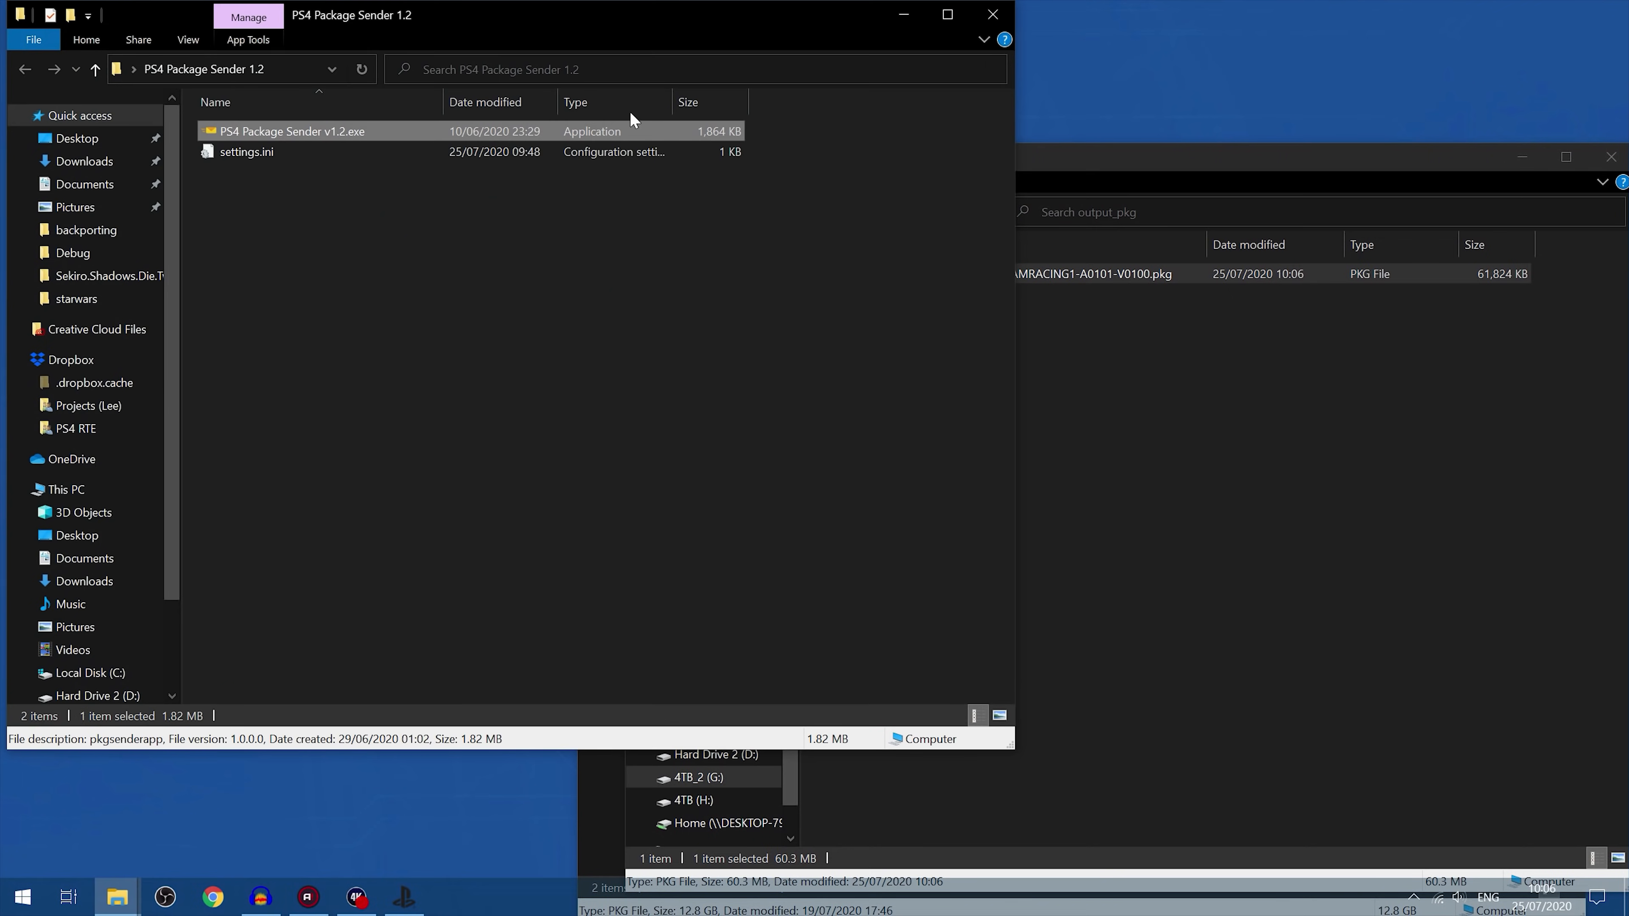
click(903, 14)
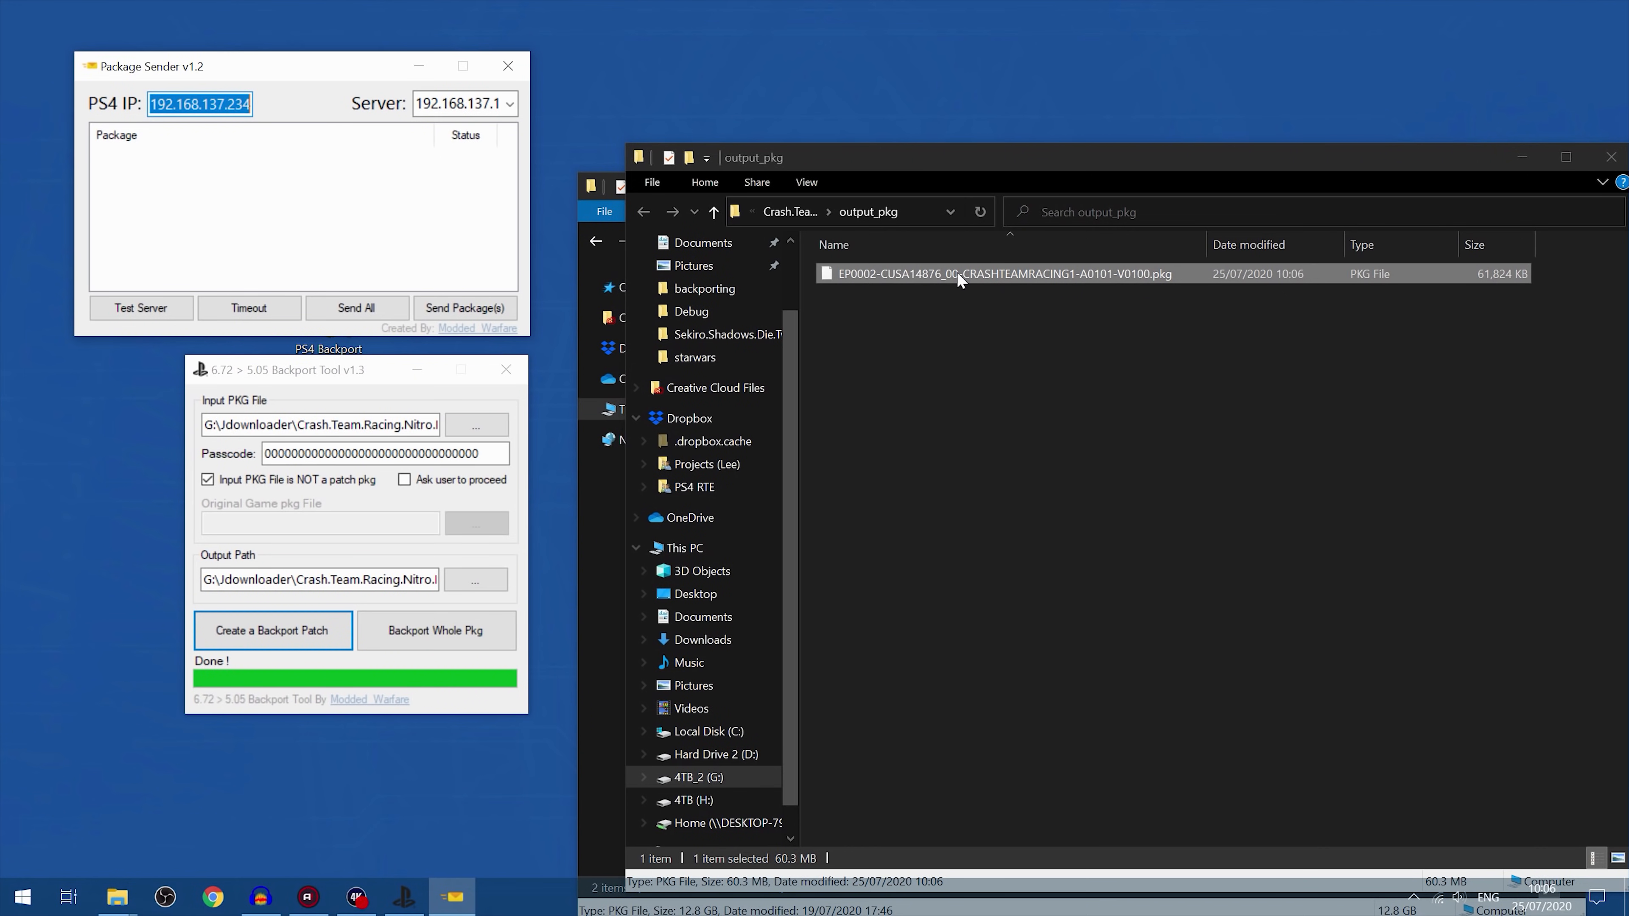
Step: Add the Crash Team Racing backport PKG to Package Sender and send it to the PS4 with the 4K Capture Utility in view
drag(957, 273, 190, 188)
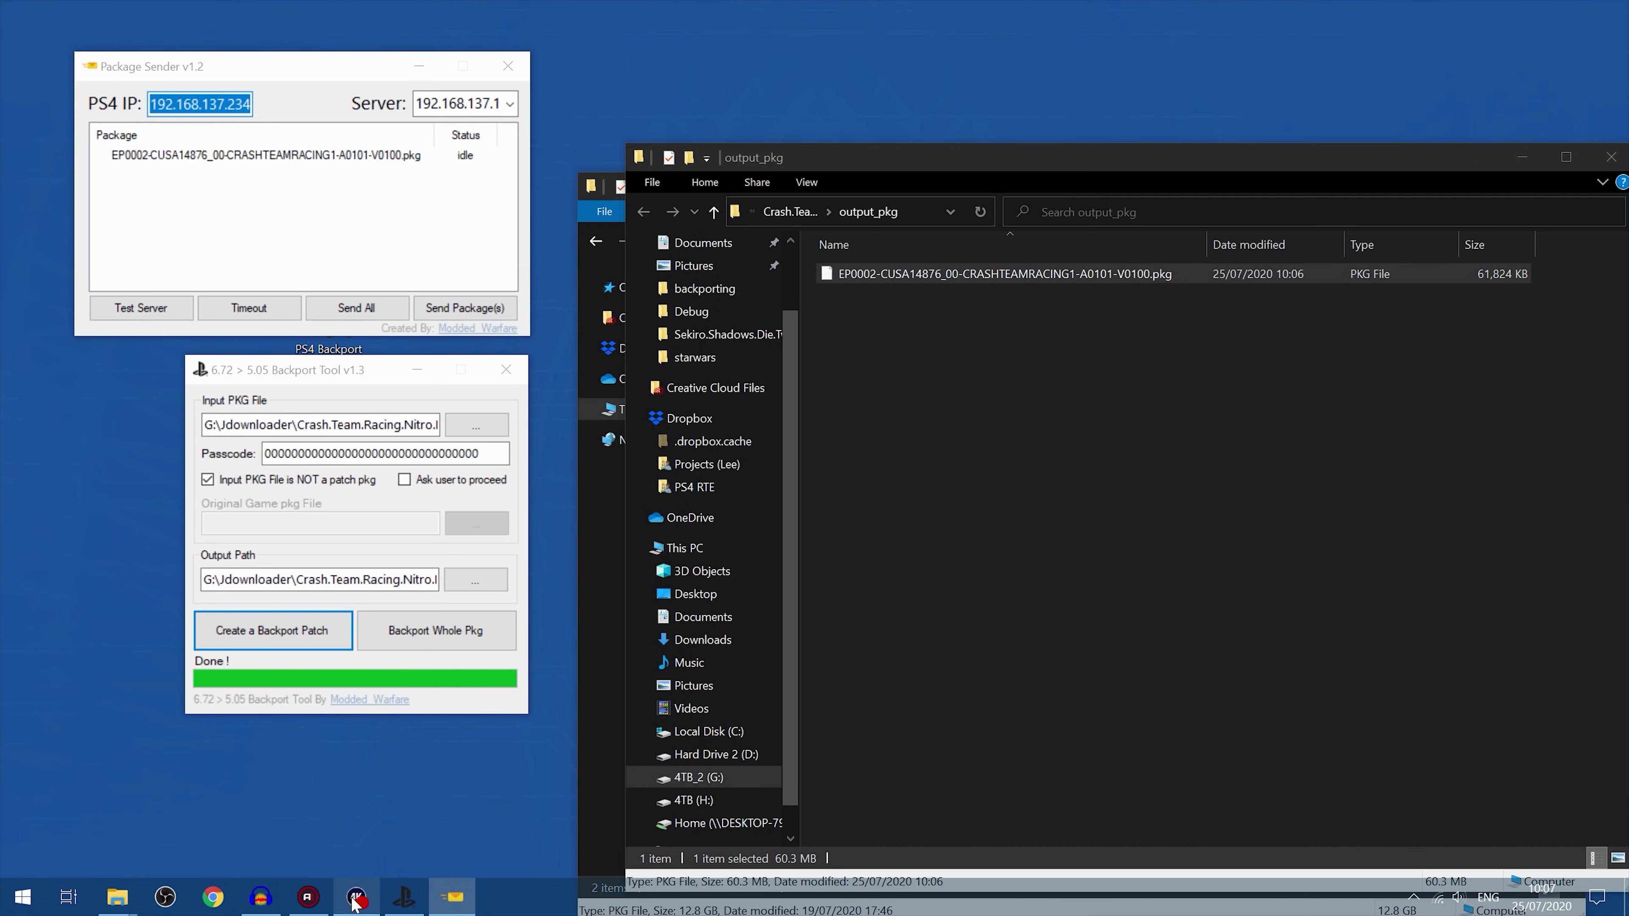
click(355, 899)
click(289, 158)
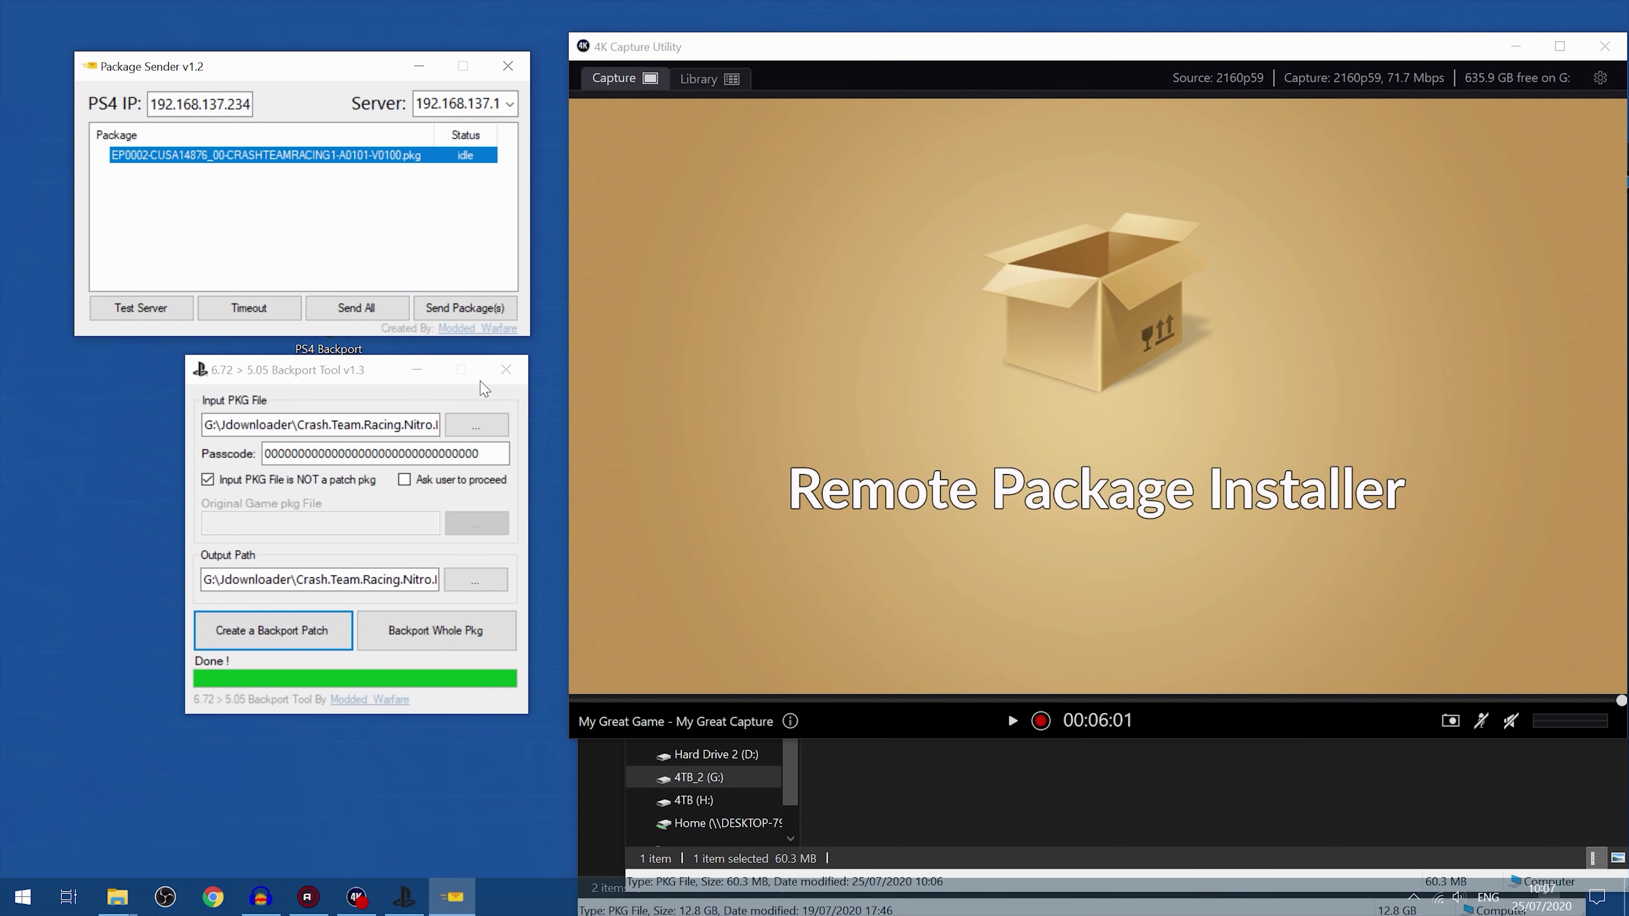
click(463, 308)
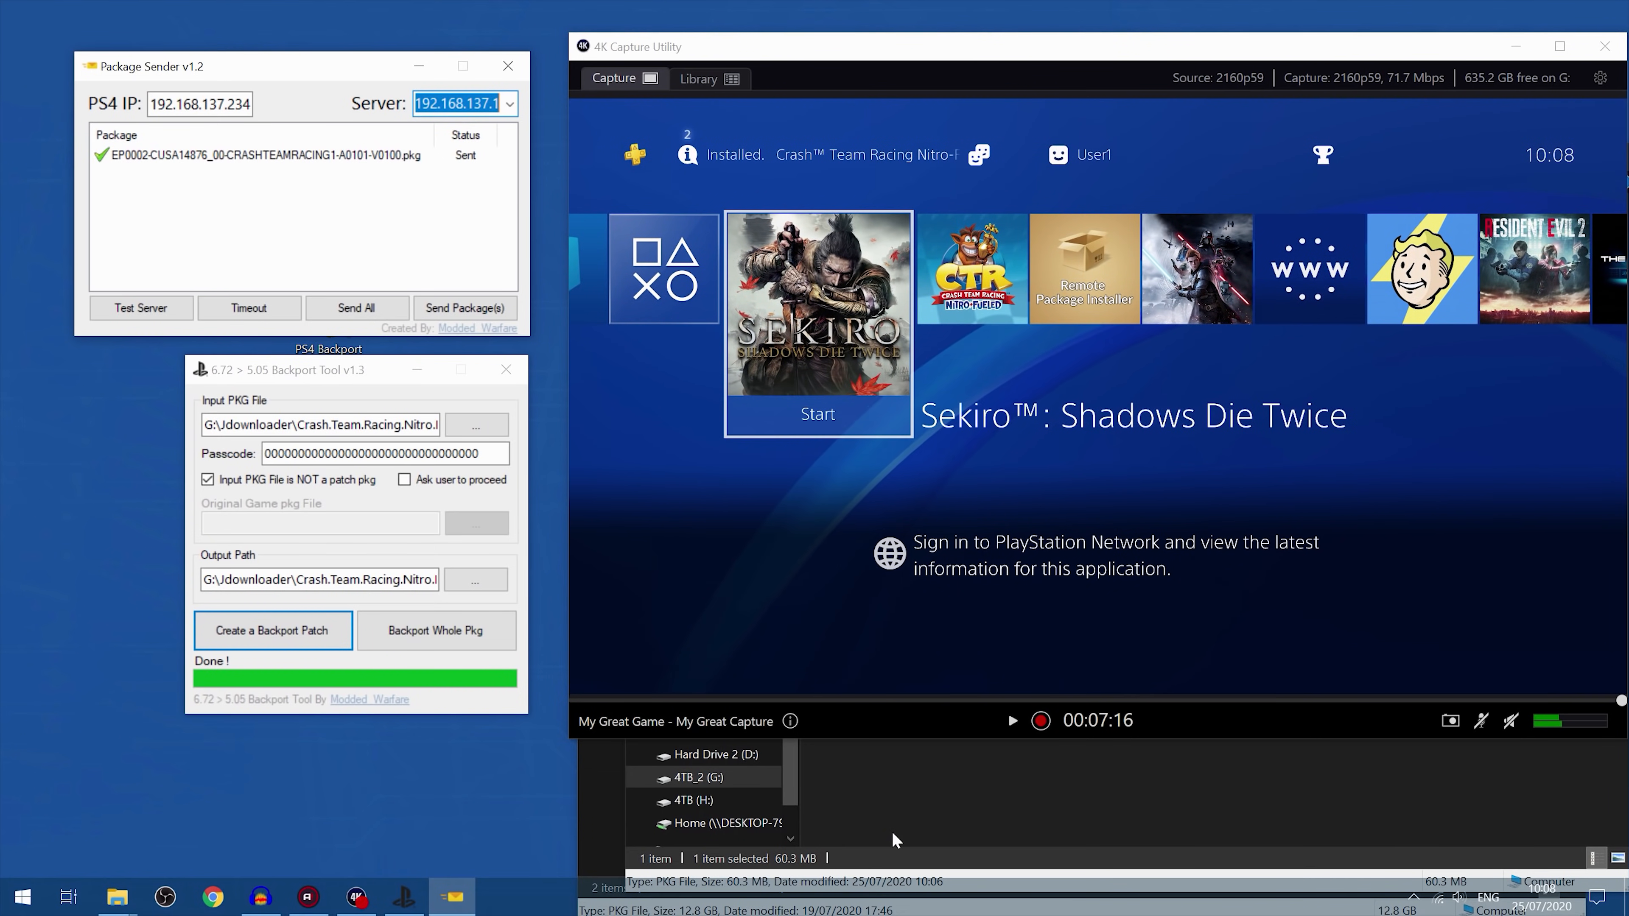
Step: Switch to the Sekiro.Shadows.Die.Twice.Update.v1.04.PS4-DUPLEX folder in File Explorer and select Sekiro.pkg
click(923, 820)
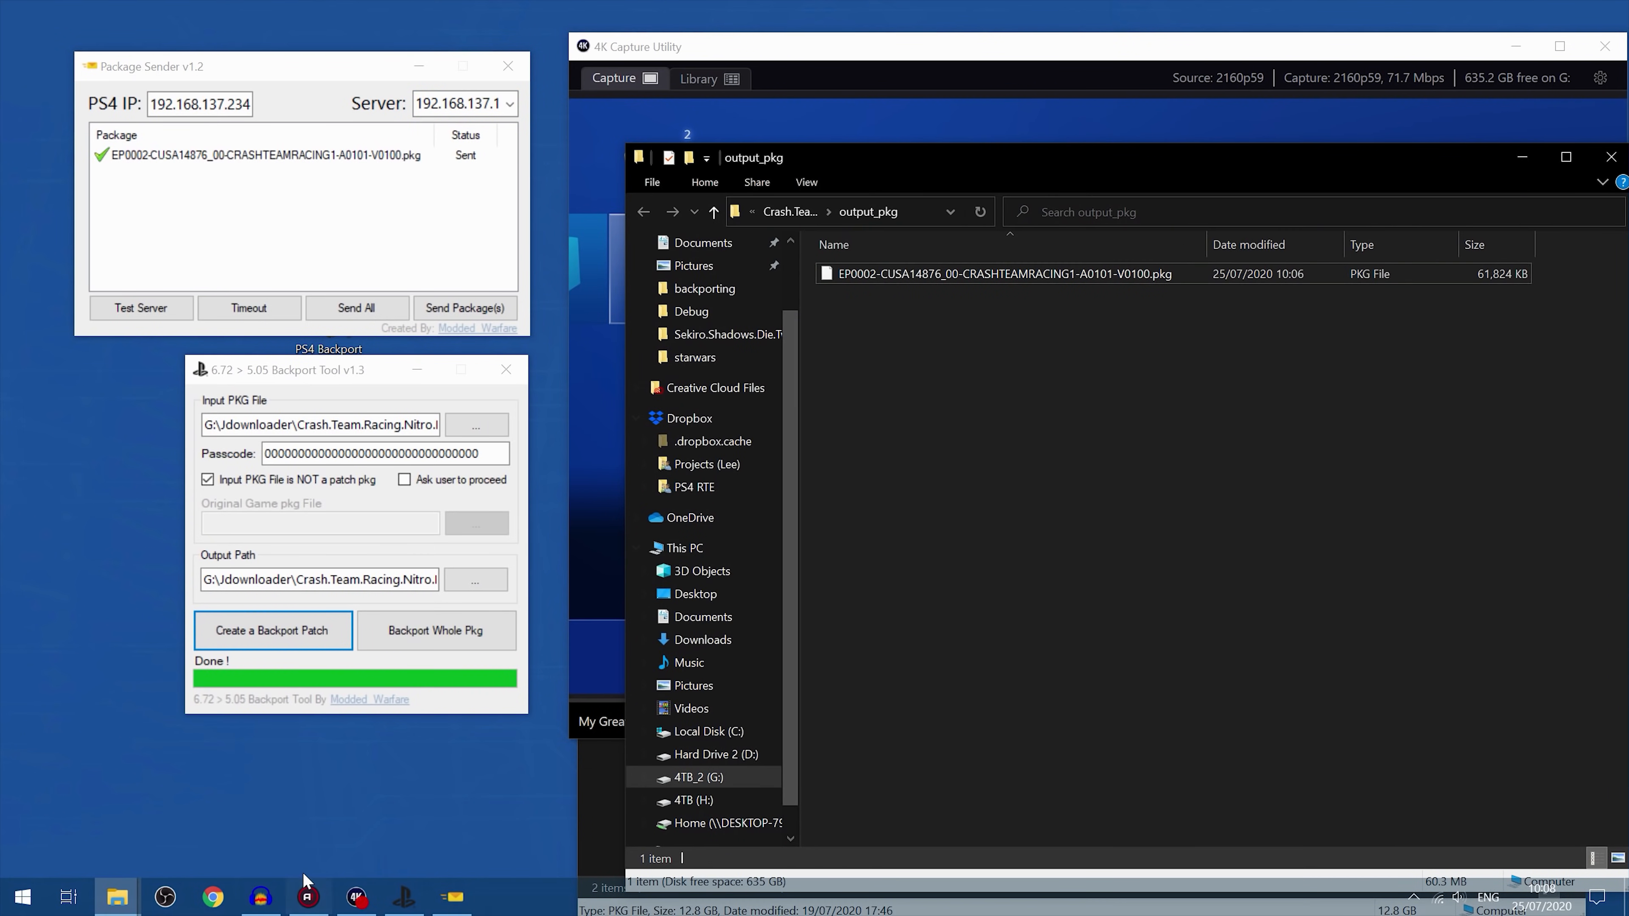
click(135, 899)
click(71, 805)
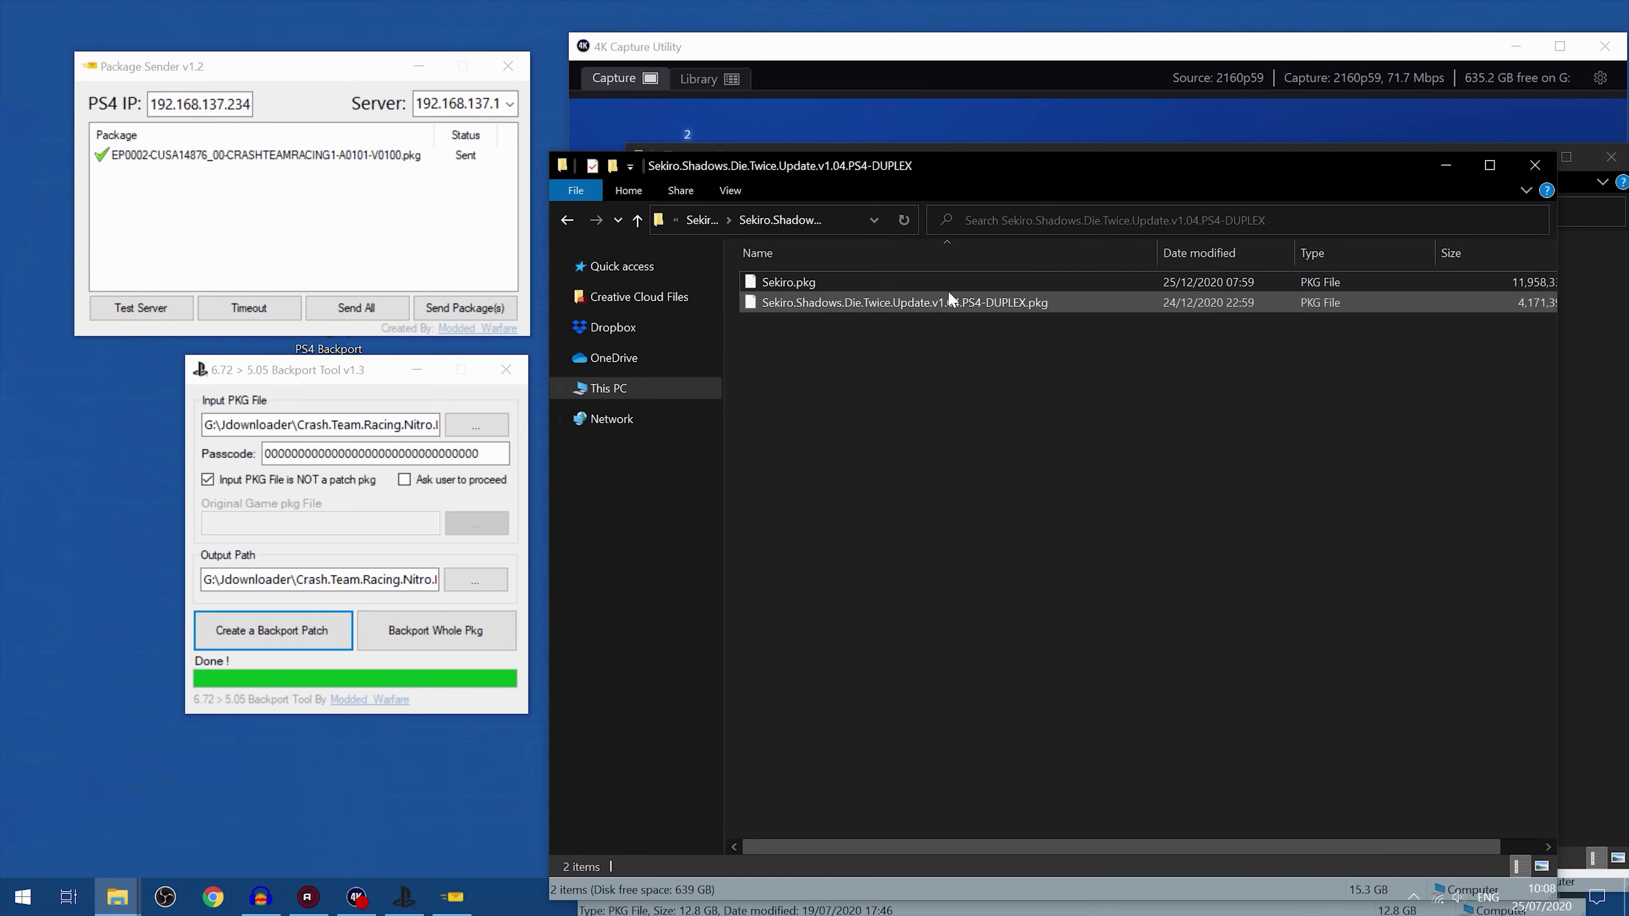
ctrl+click(881, 281)
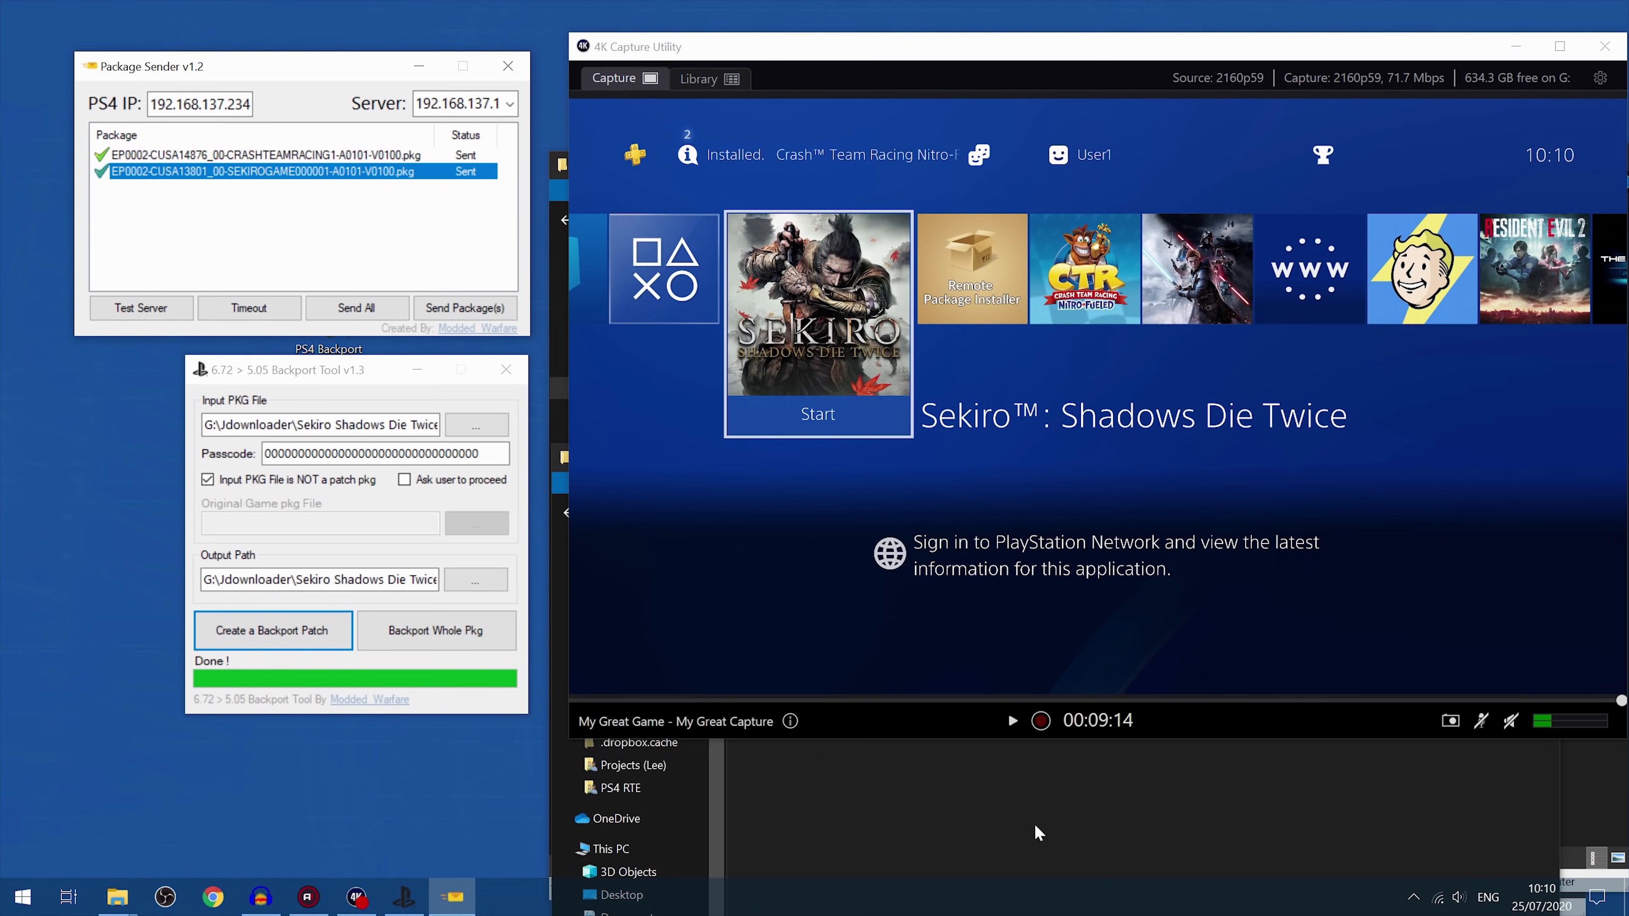
Step: Load Sekiro.Shadows.Die.Twice.Update.v1.04.PS4-DUPLEX.pkg as the input PKG file in the Backport Tool
click(1039, 832)
click(907, 622)
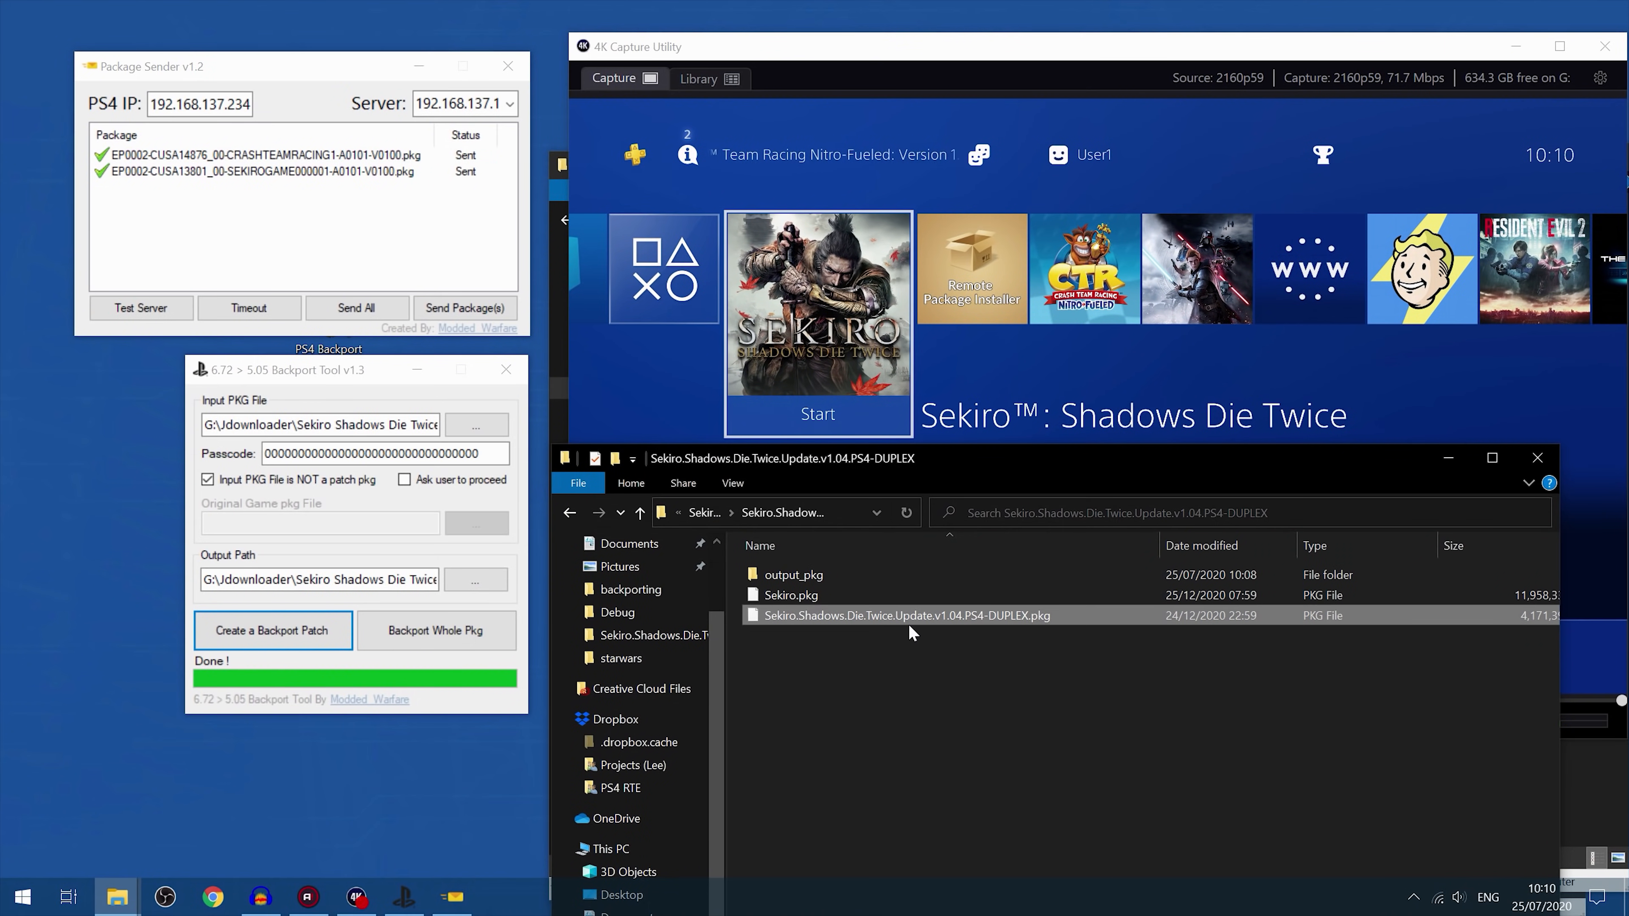
drag(909, 624, 312, 434)
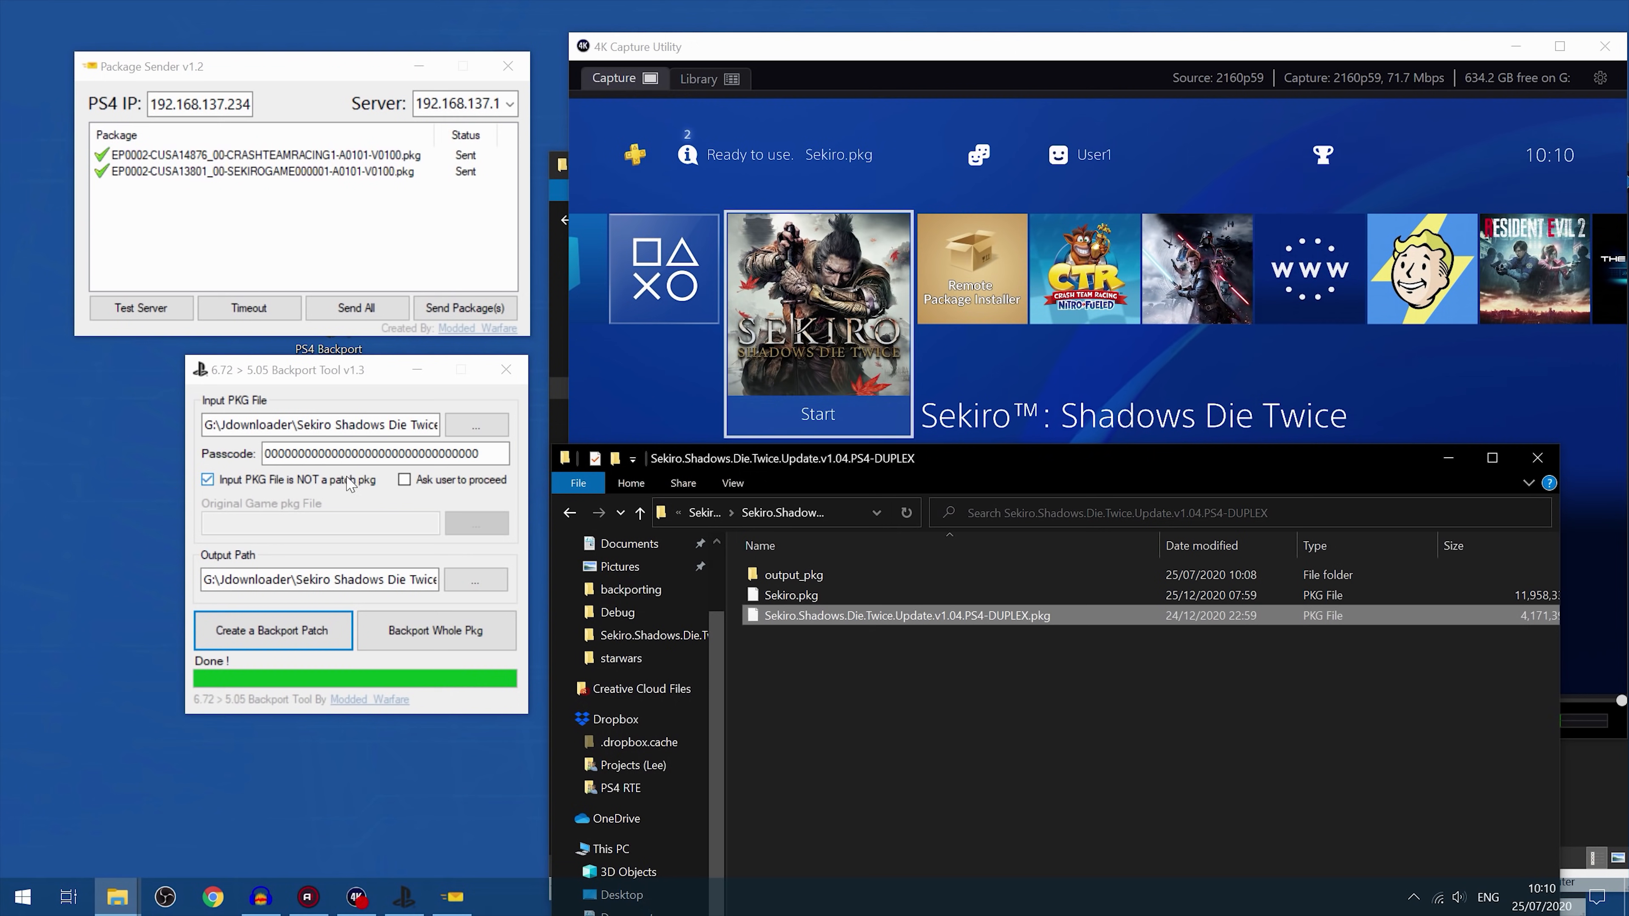
click(292, 442)
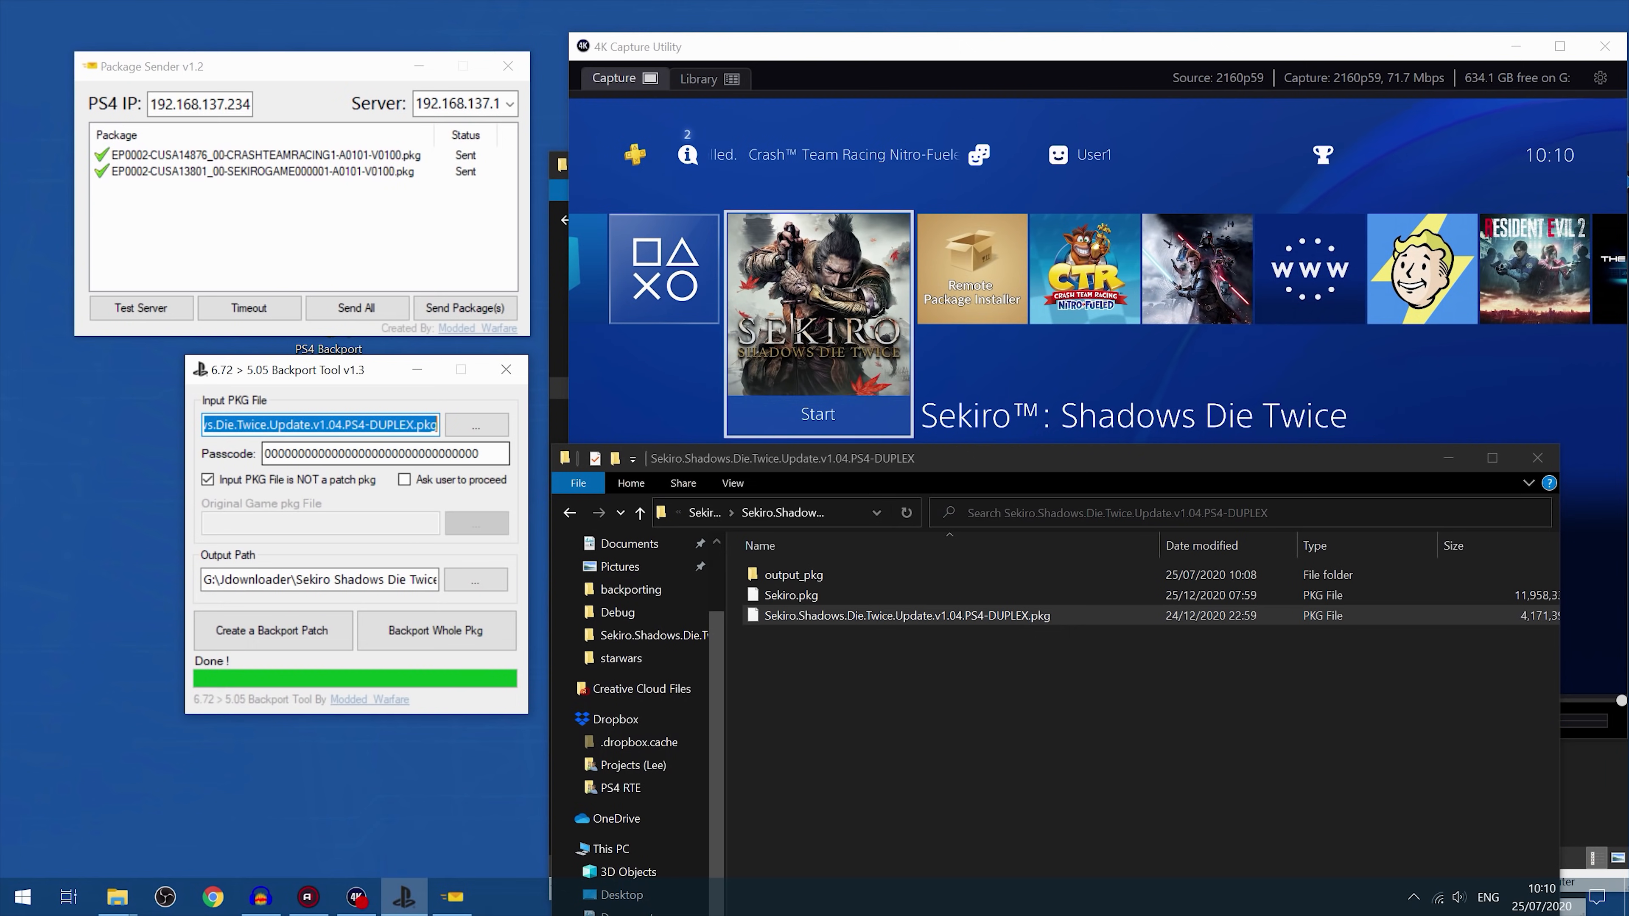
drag(313, 425, 351, 424)
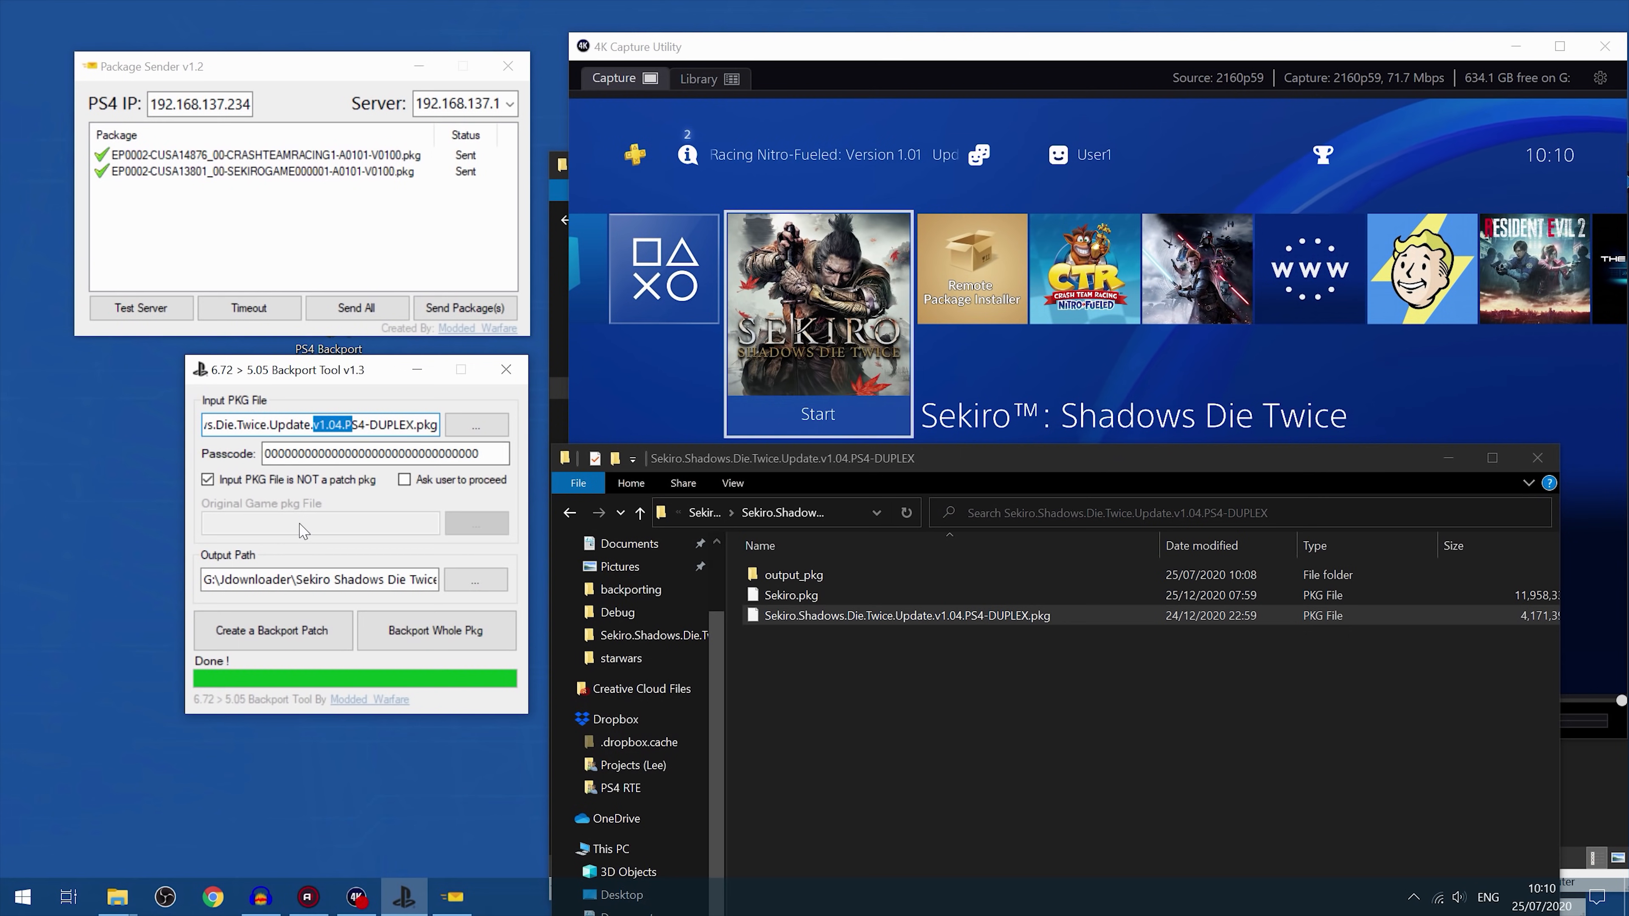
Step: Turn off the "Input PKG File is NOT a patch pkg" option and load Sekiro.pkg as the original game PKG file
click(346, 480)
drag(799, 596, 282, 526)
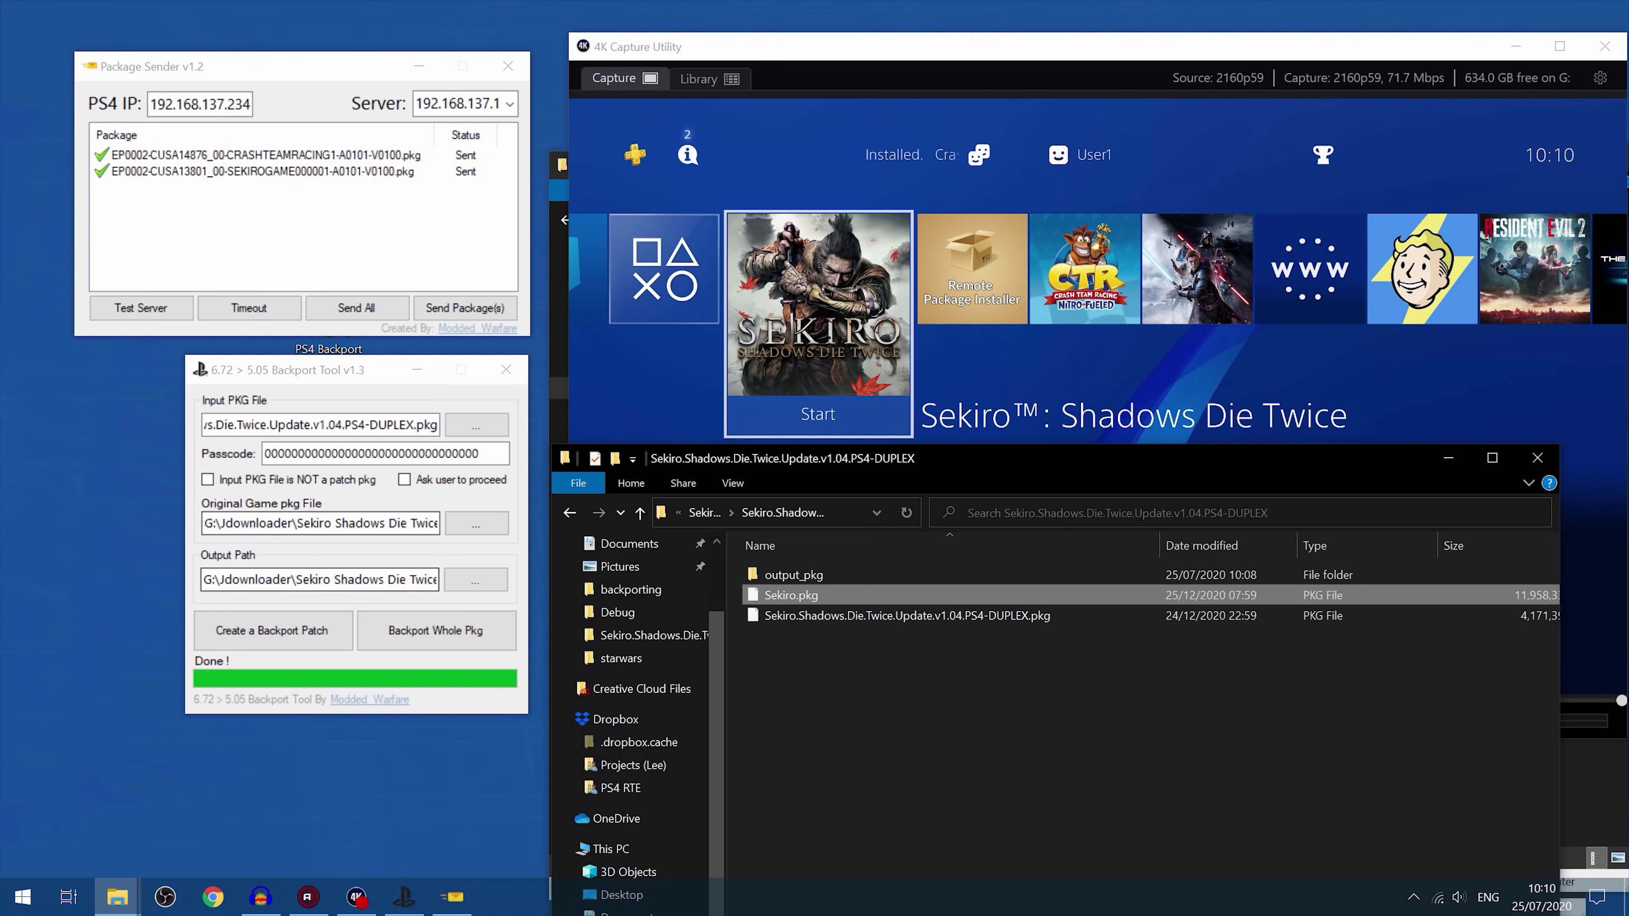
double_click(290, 524)
drag(205, 523, 349, 524)
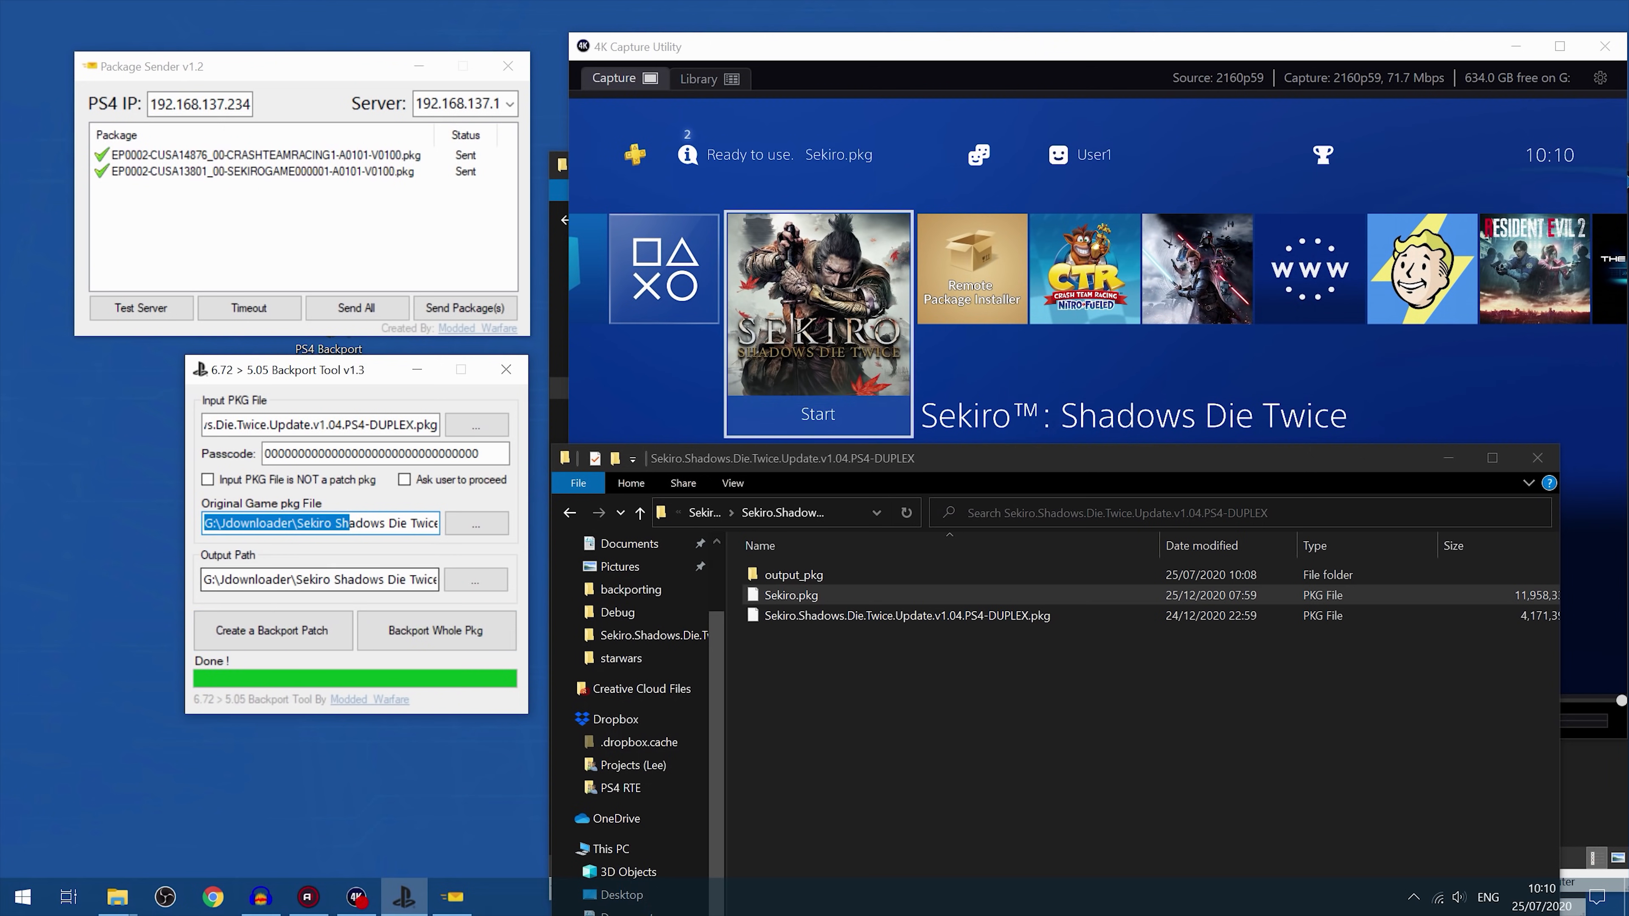
drag(278, 424, 387, 424)
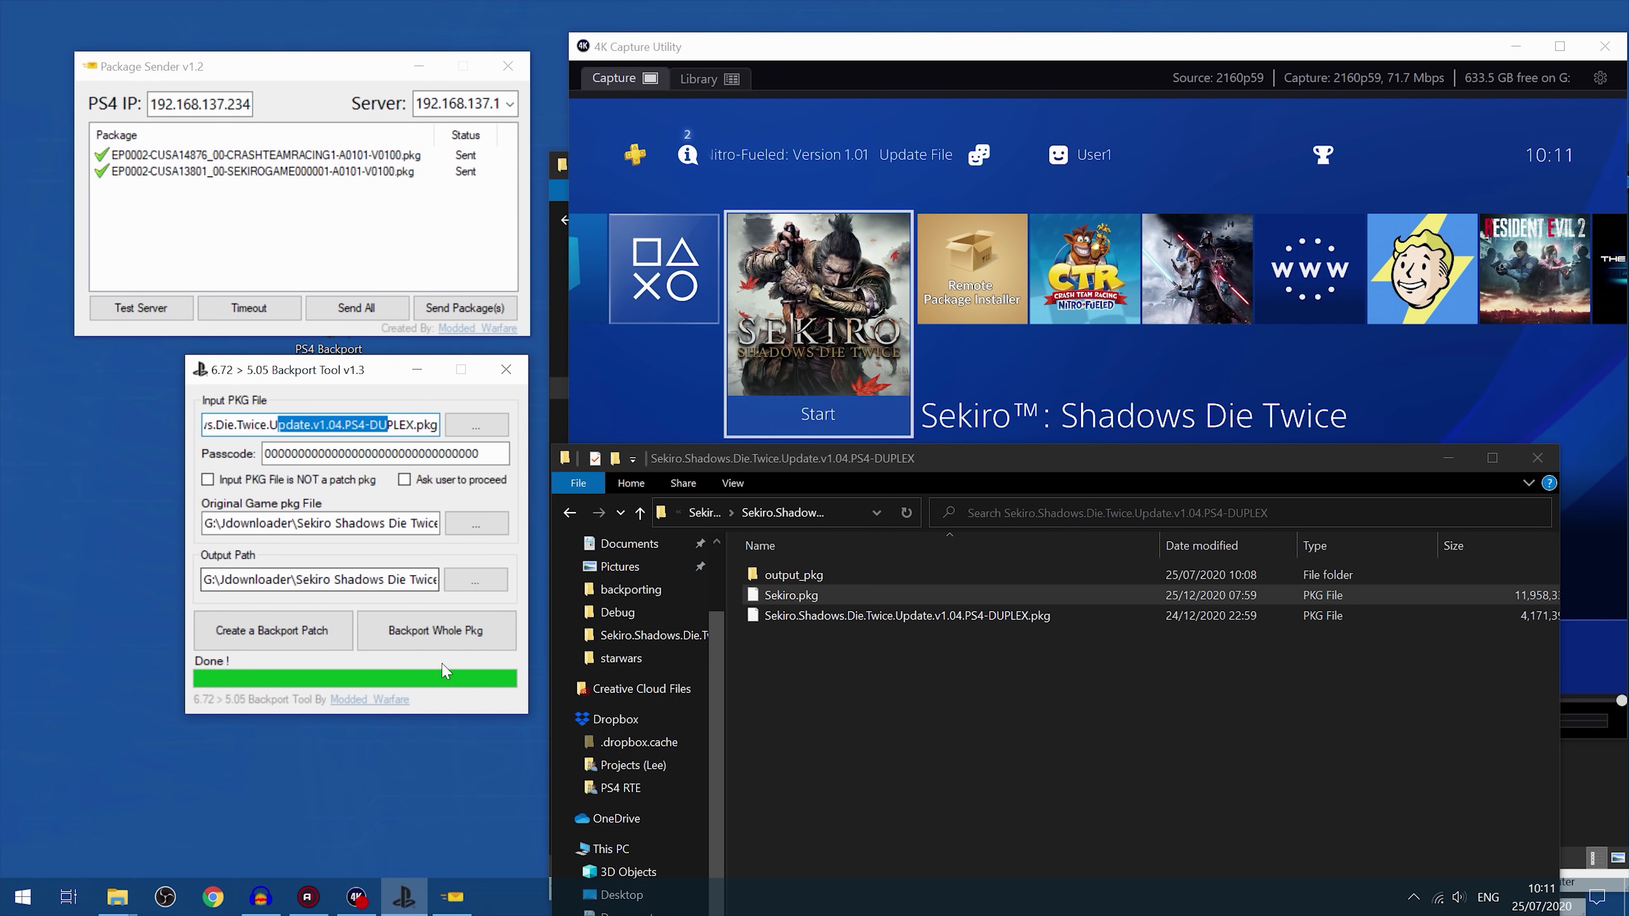
Step: Backport the whole Sekiro update package and compare the resulting PKG in output_pkg with the original update file
click(442, 637)
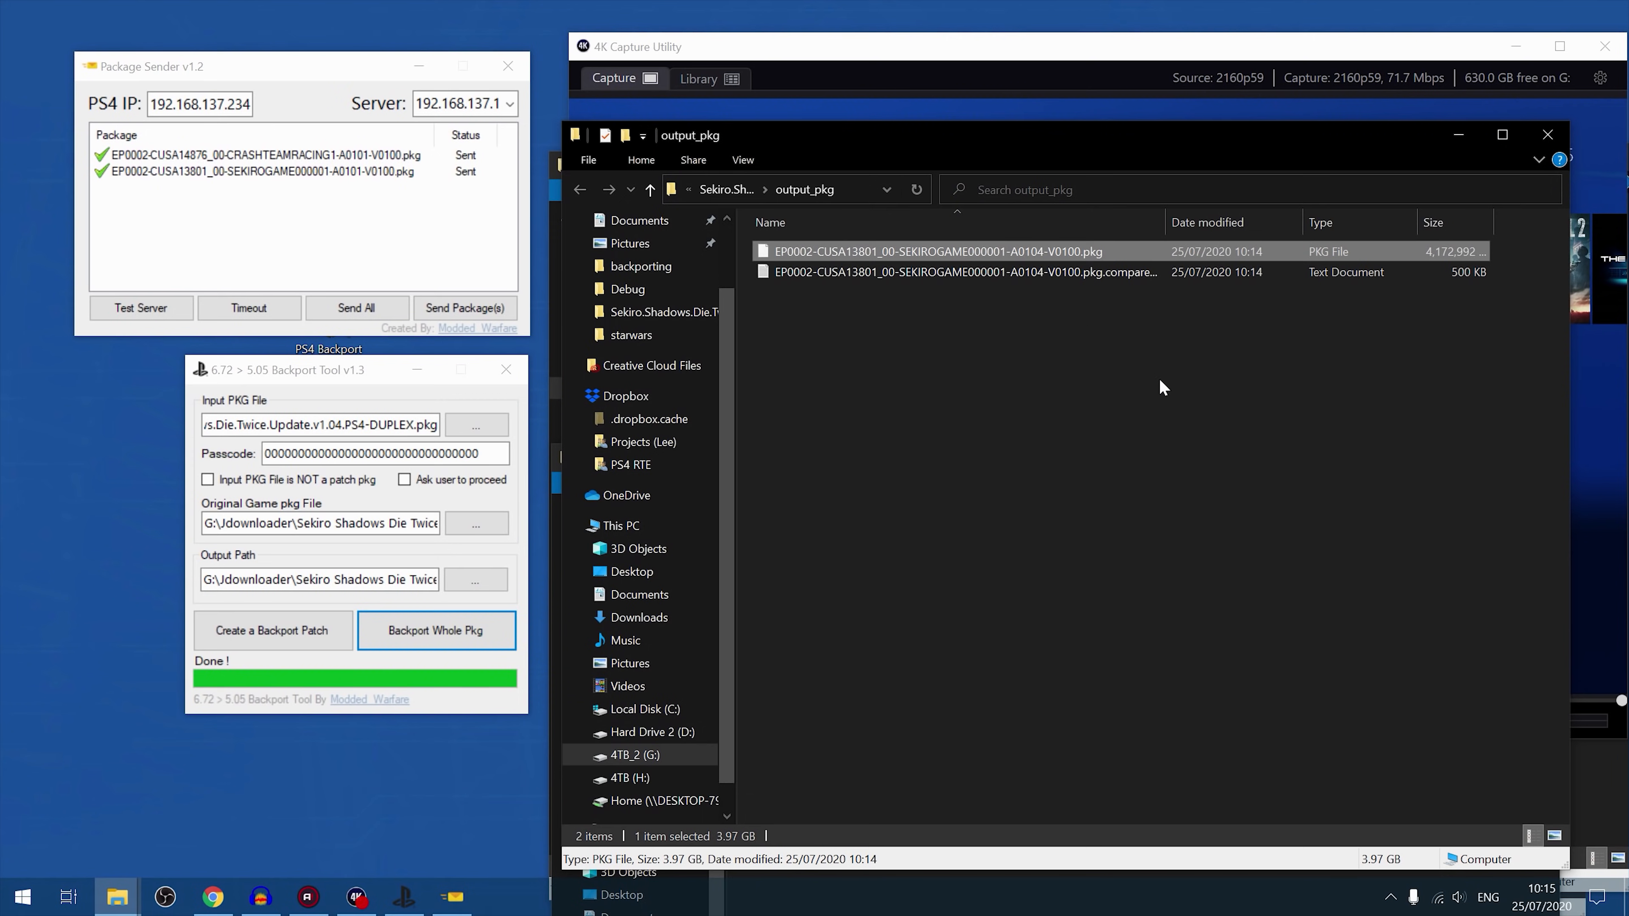
click(1548, 134)
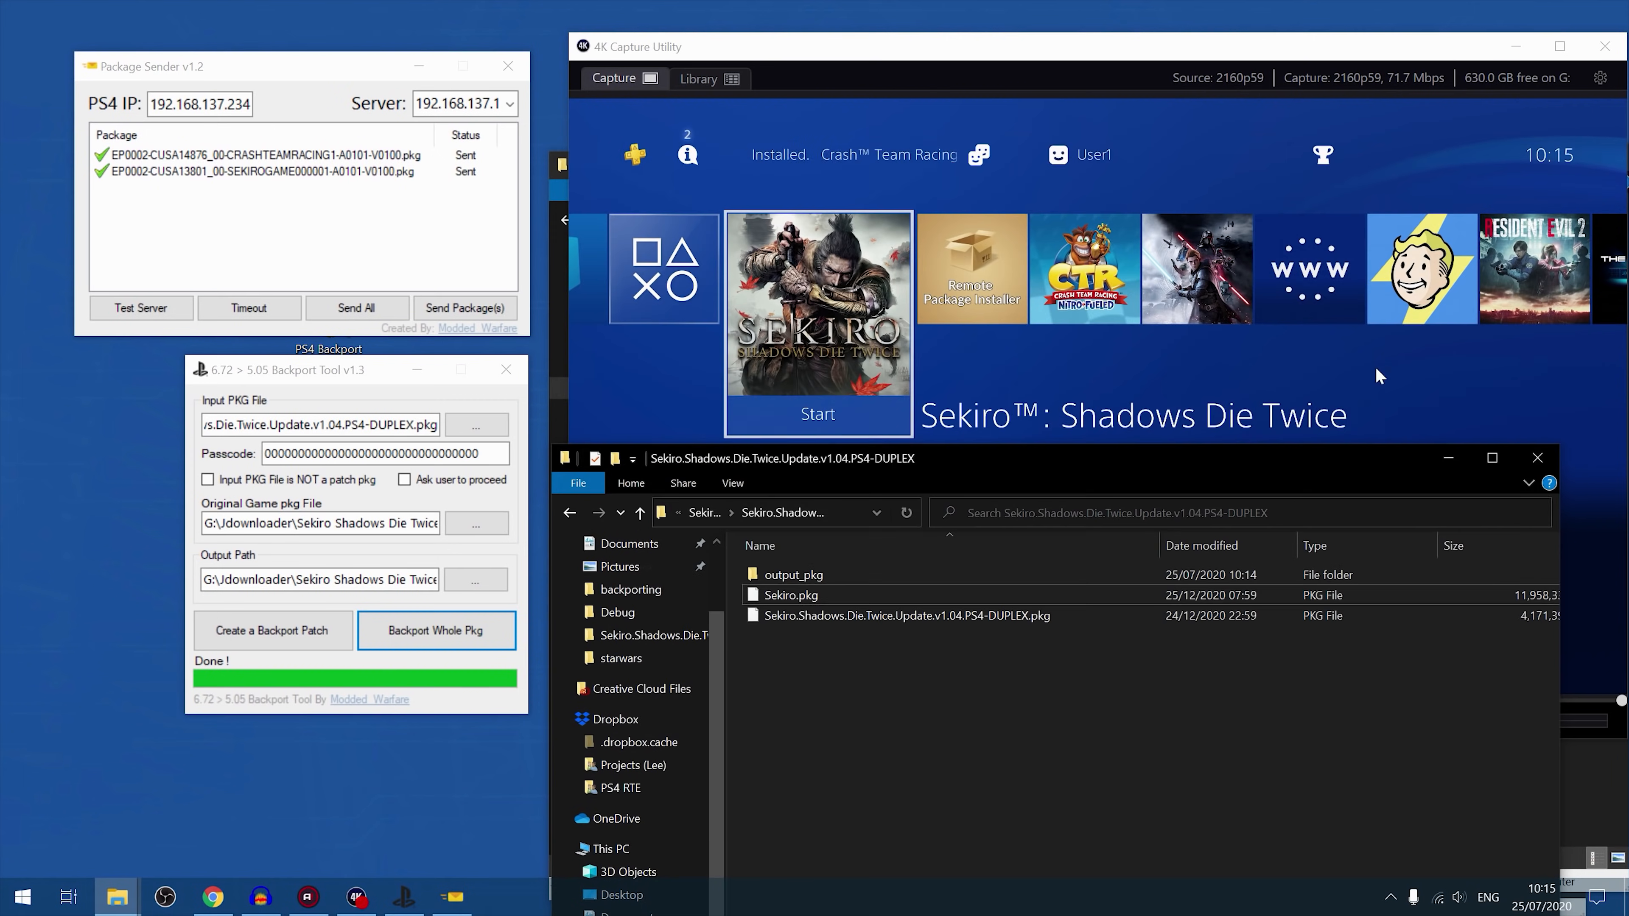
drag(1122, 457, 1102, 326)
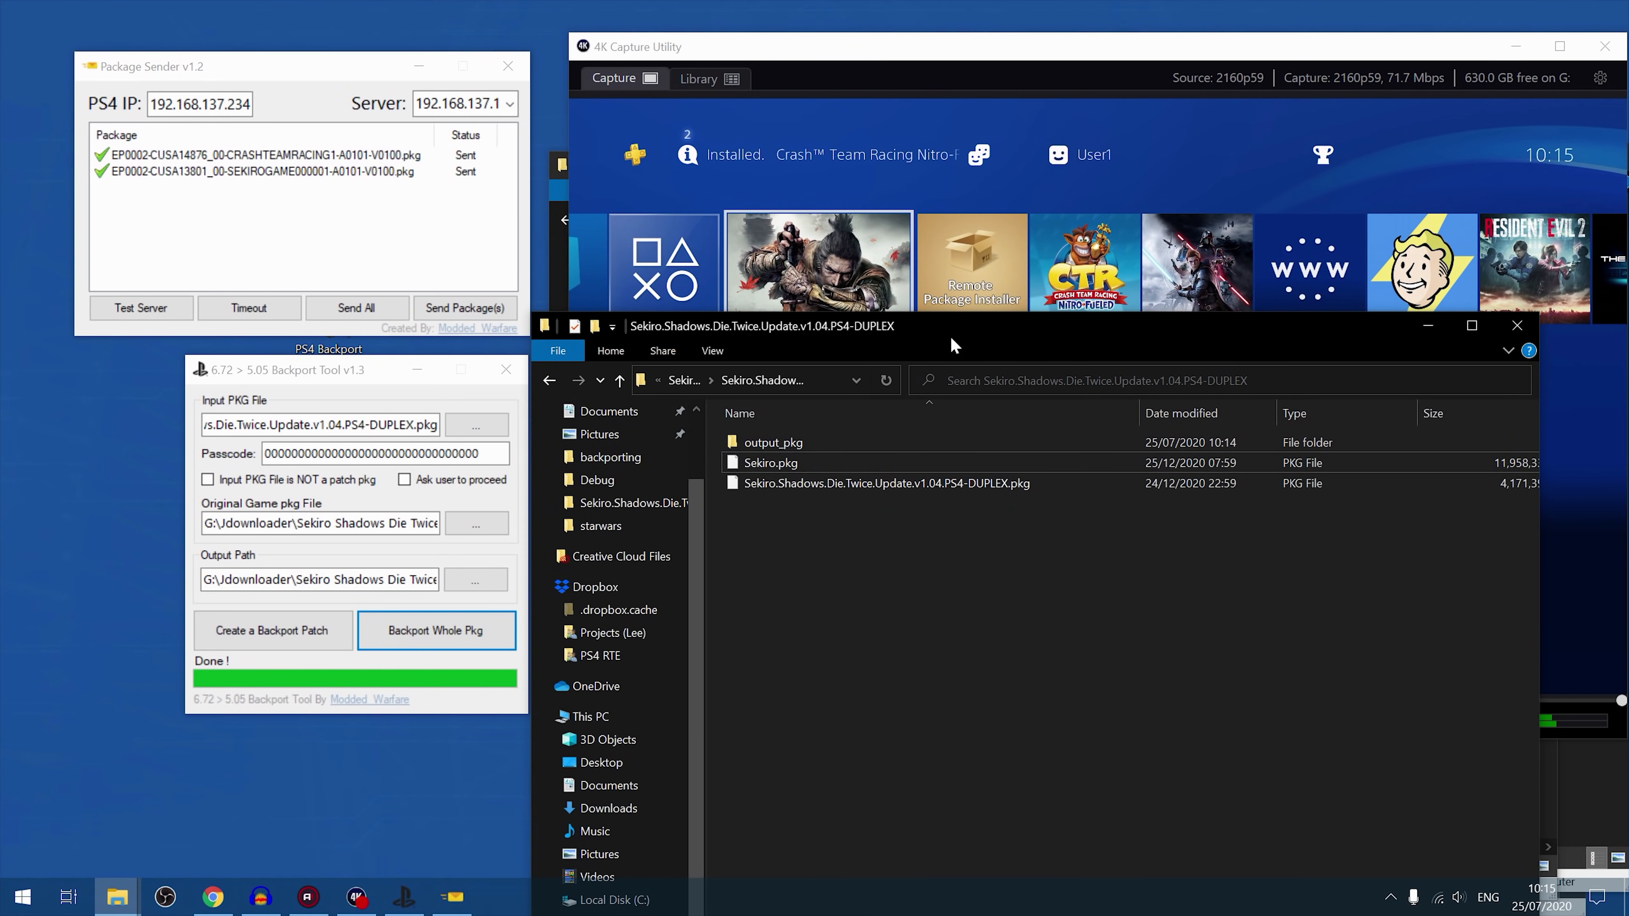
double_click(799, 444)
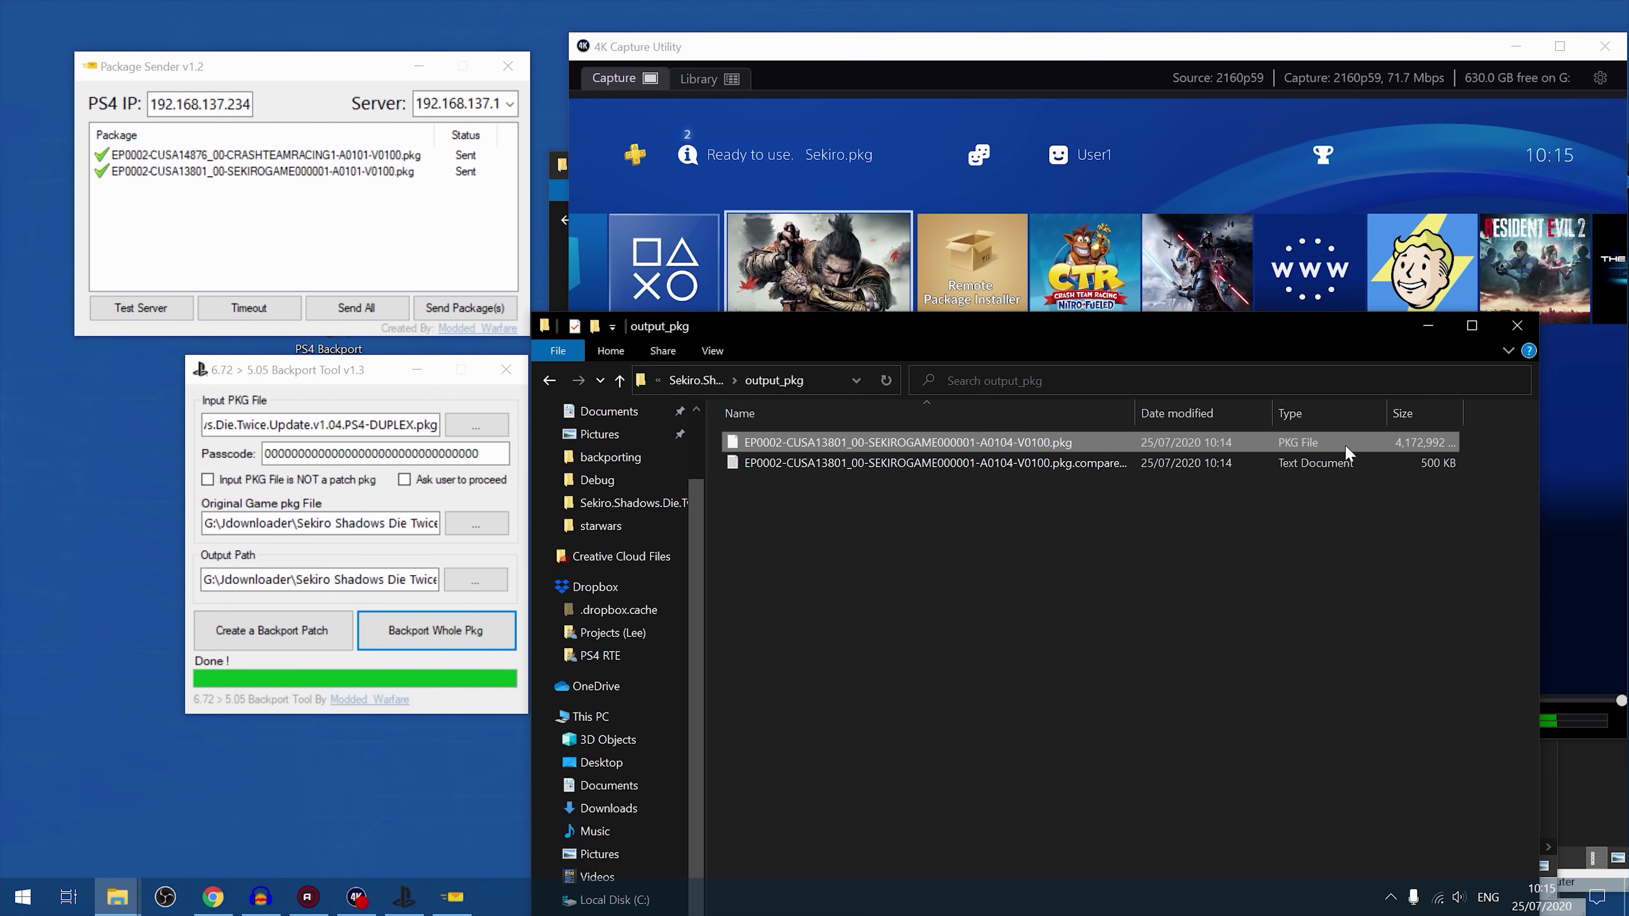
key(alt+Left)
click(977, 487)
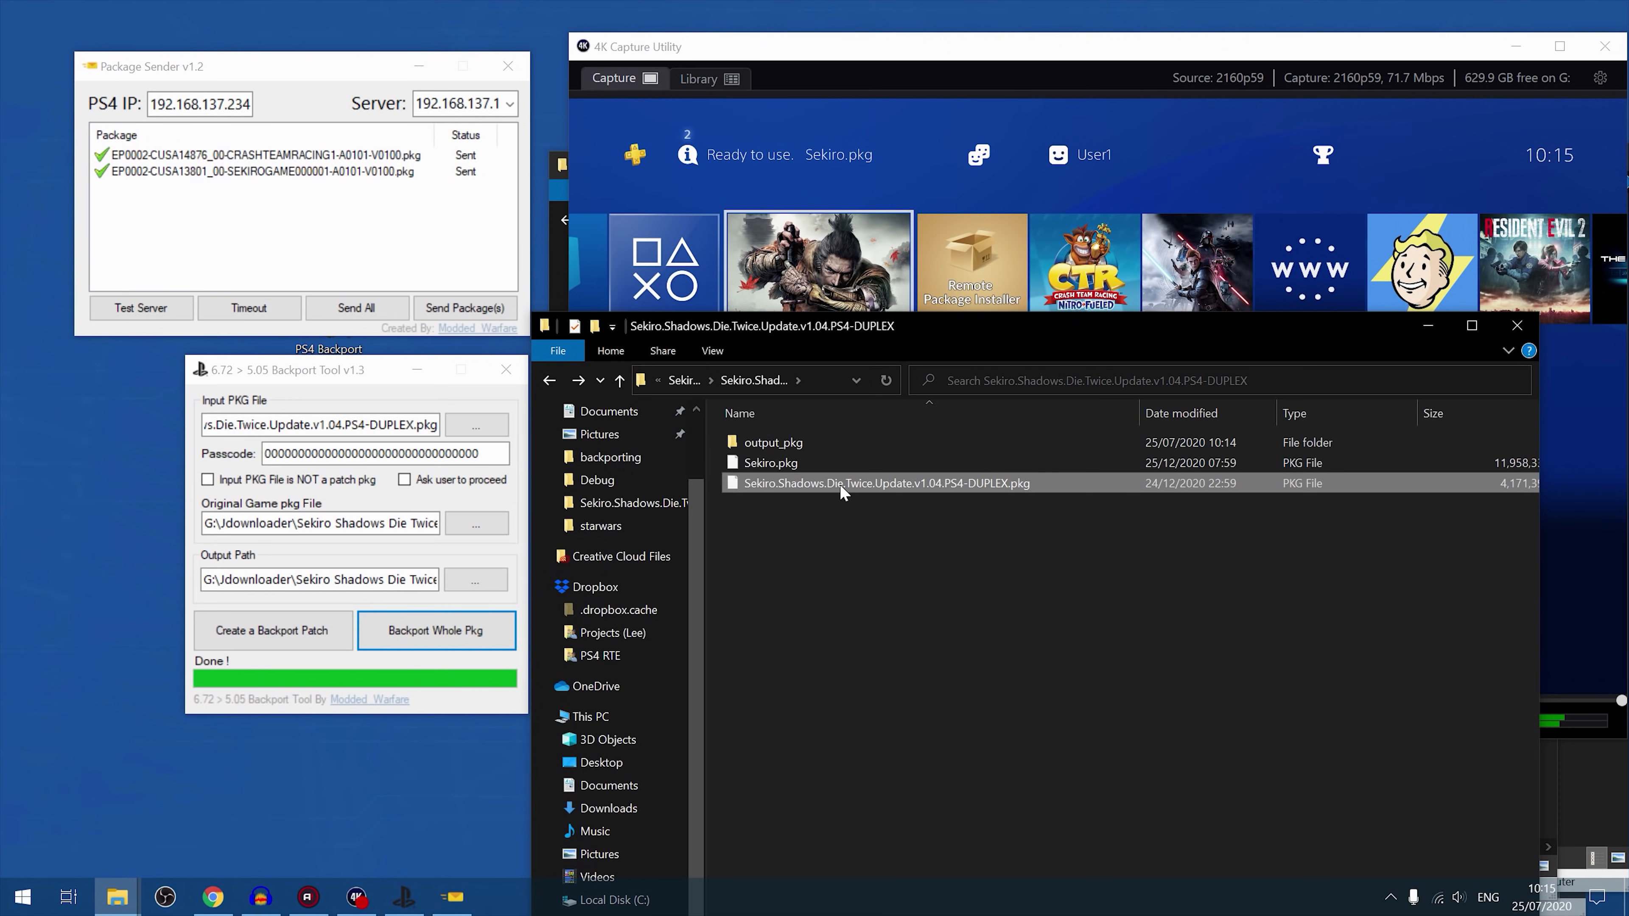
Step: Add EP0002-CUSA13801_00-SEKIROGAME000001-A0104-V0100.pkg from output_pkg to Package Sender and send it to the PS4
click(804, 450)
double_click(803, 449)
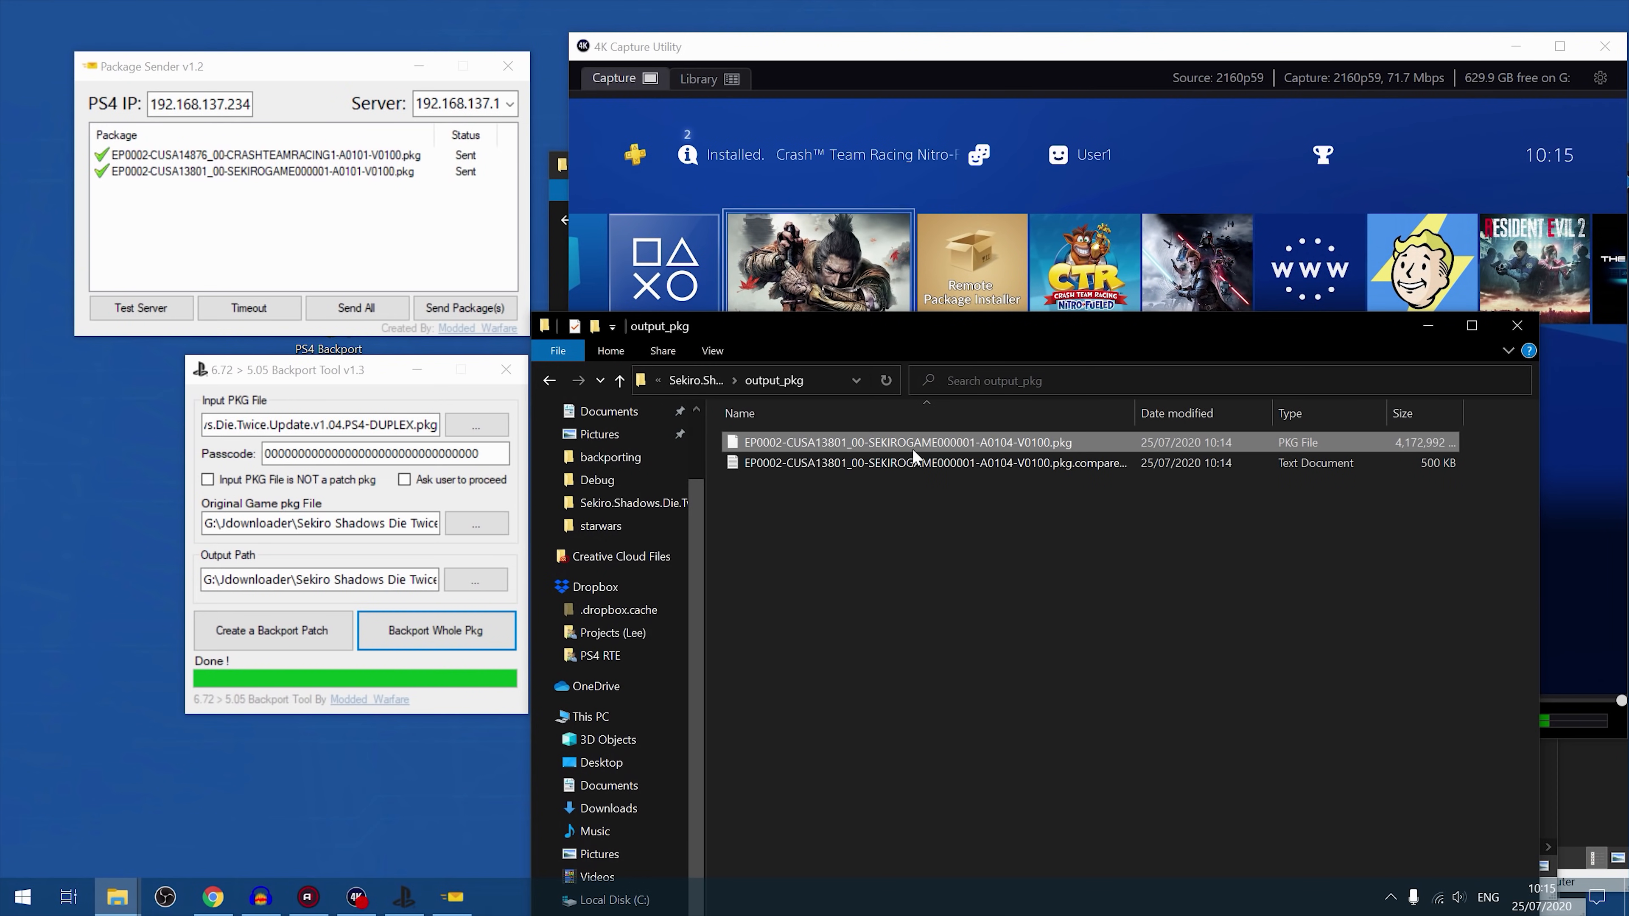
drag(806, 450, 288, 217)
click(303, 188)
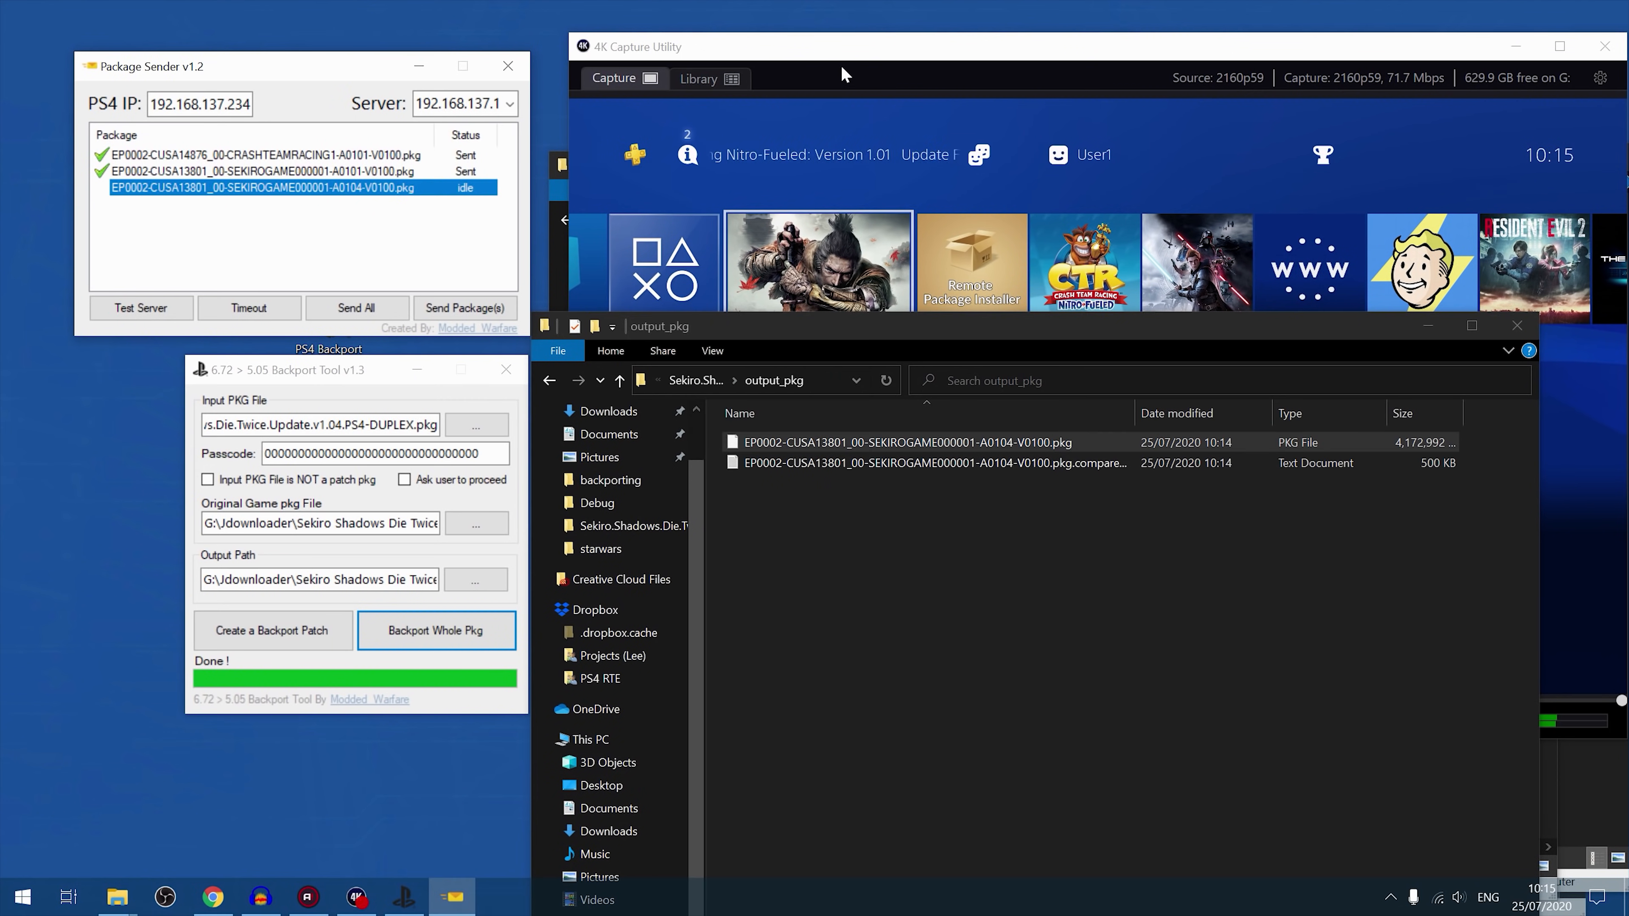
click(832, 61)
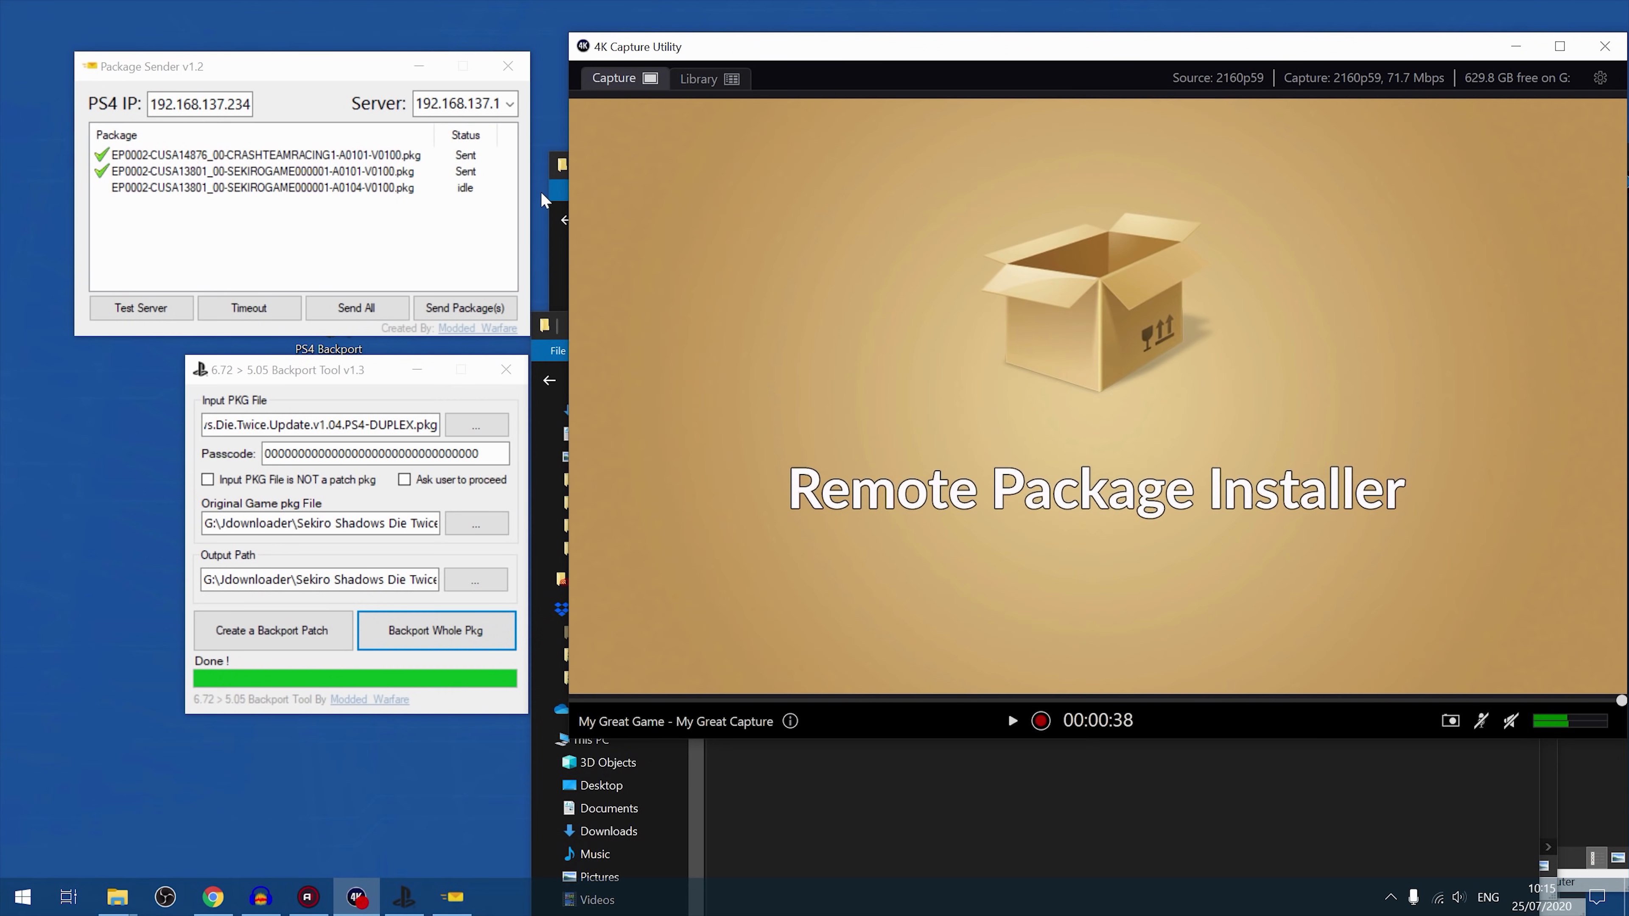
click(406, 193)
click(464, 309)
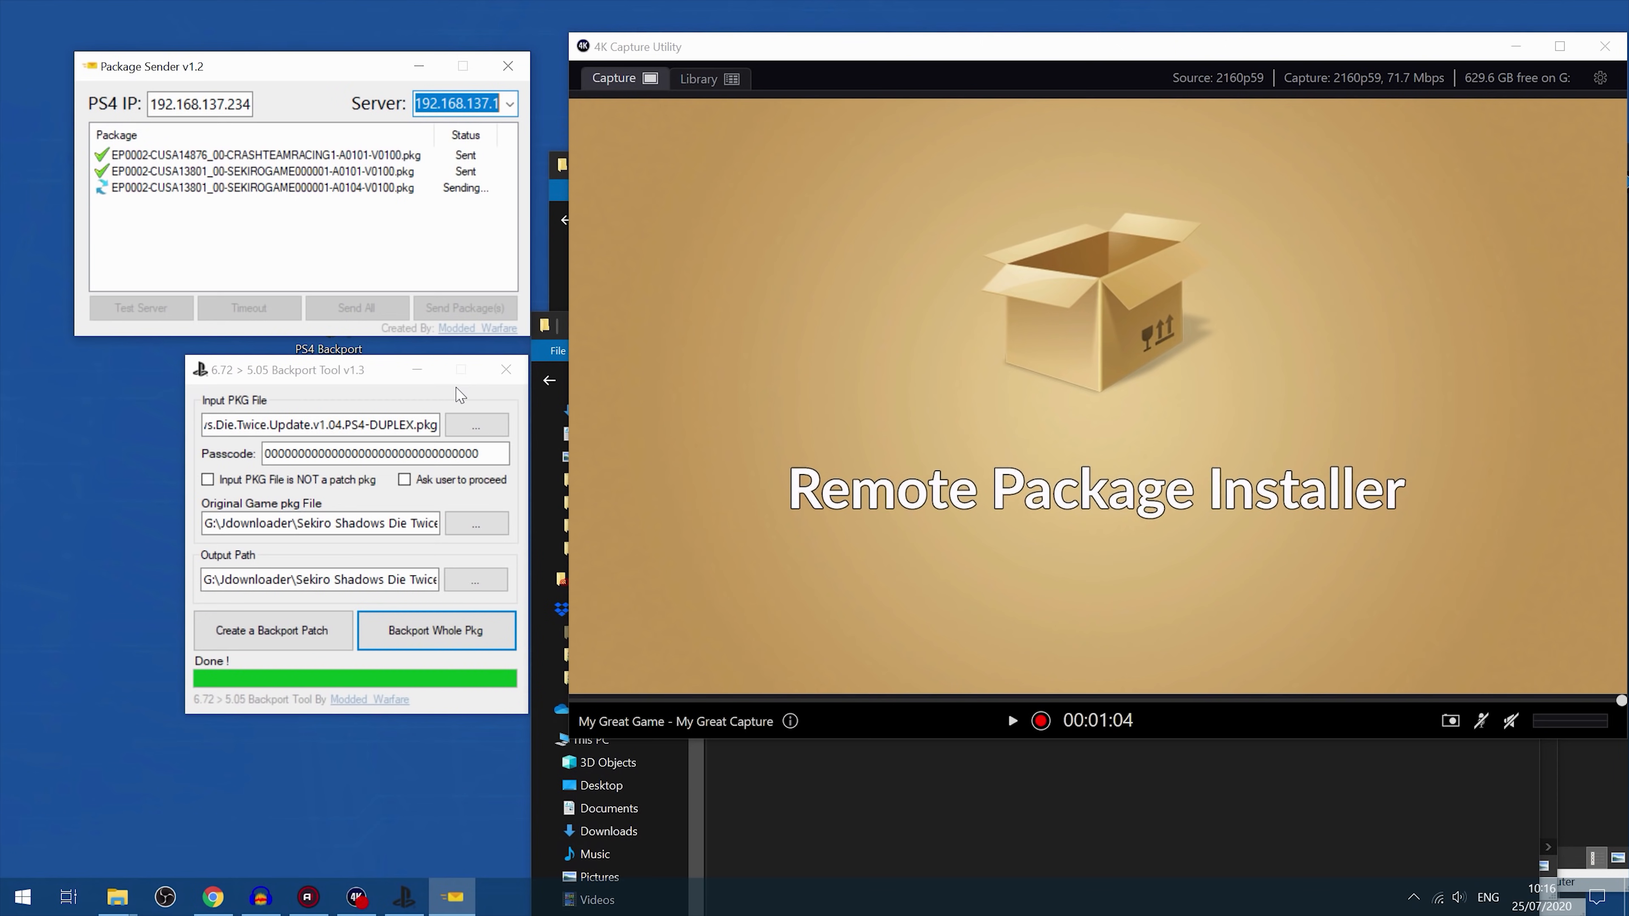
Step: Bring the console capture back into view, check Package Sender's timeout settings, and close them without changes
click(1059, 834)
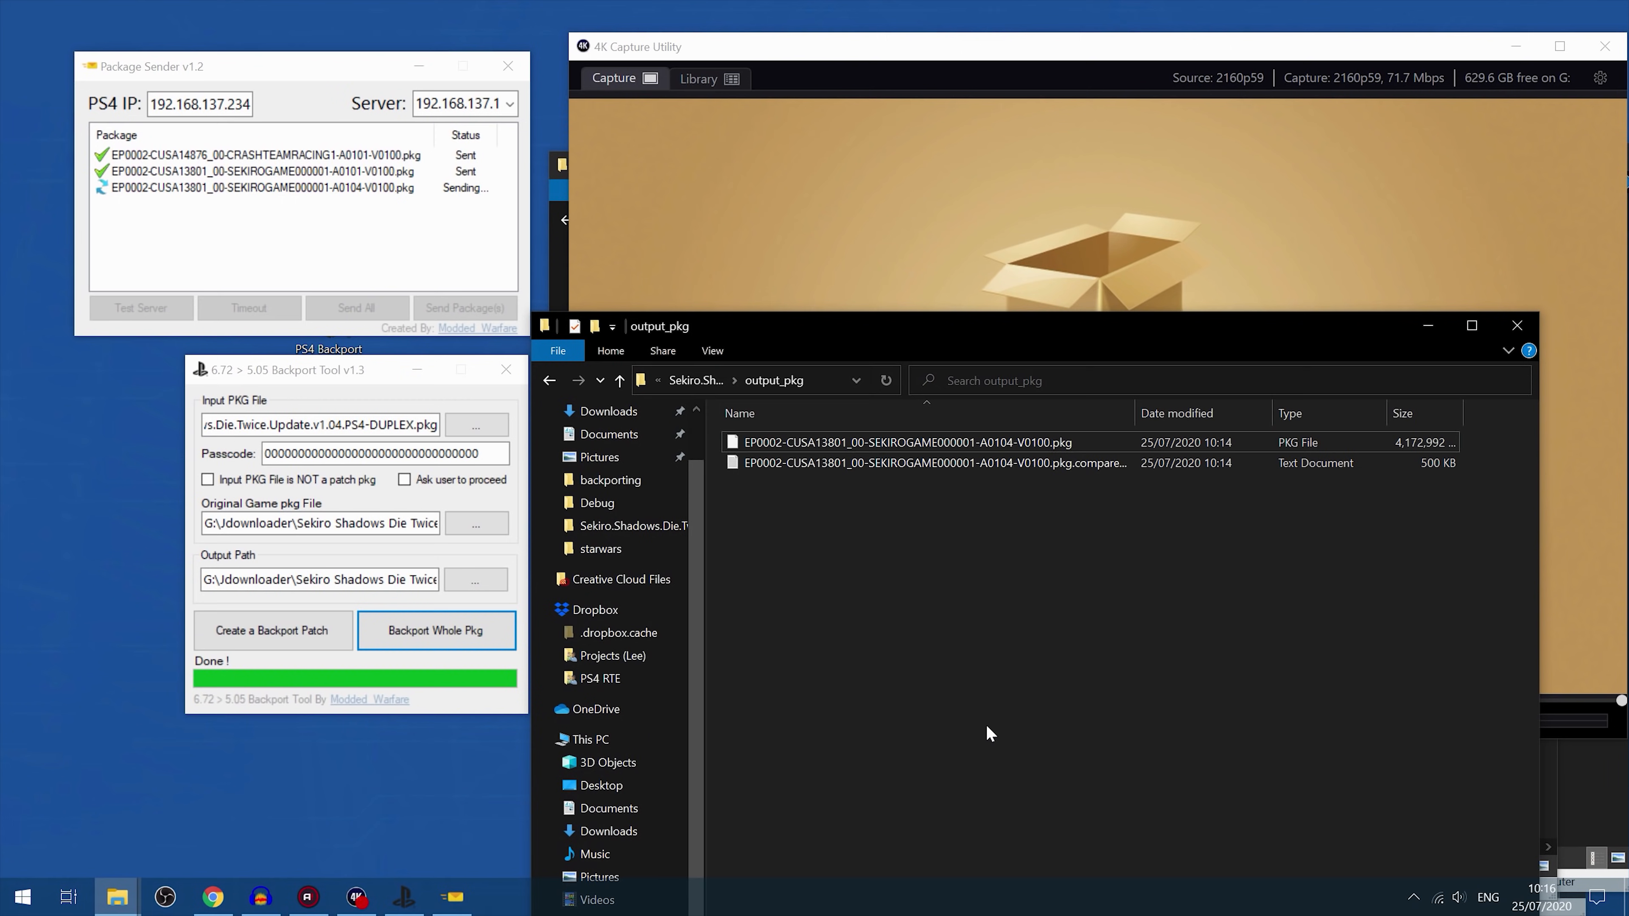
click(1044, 54)
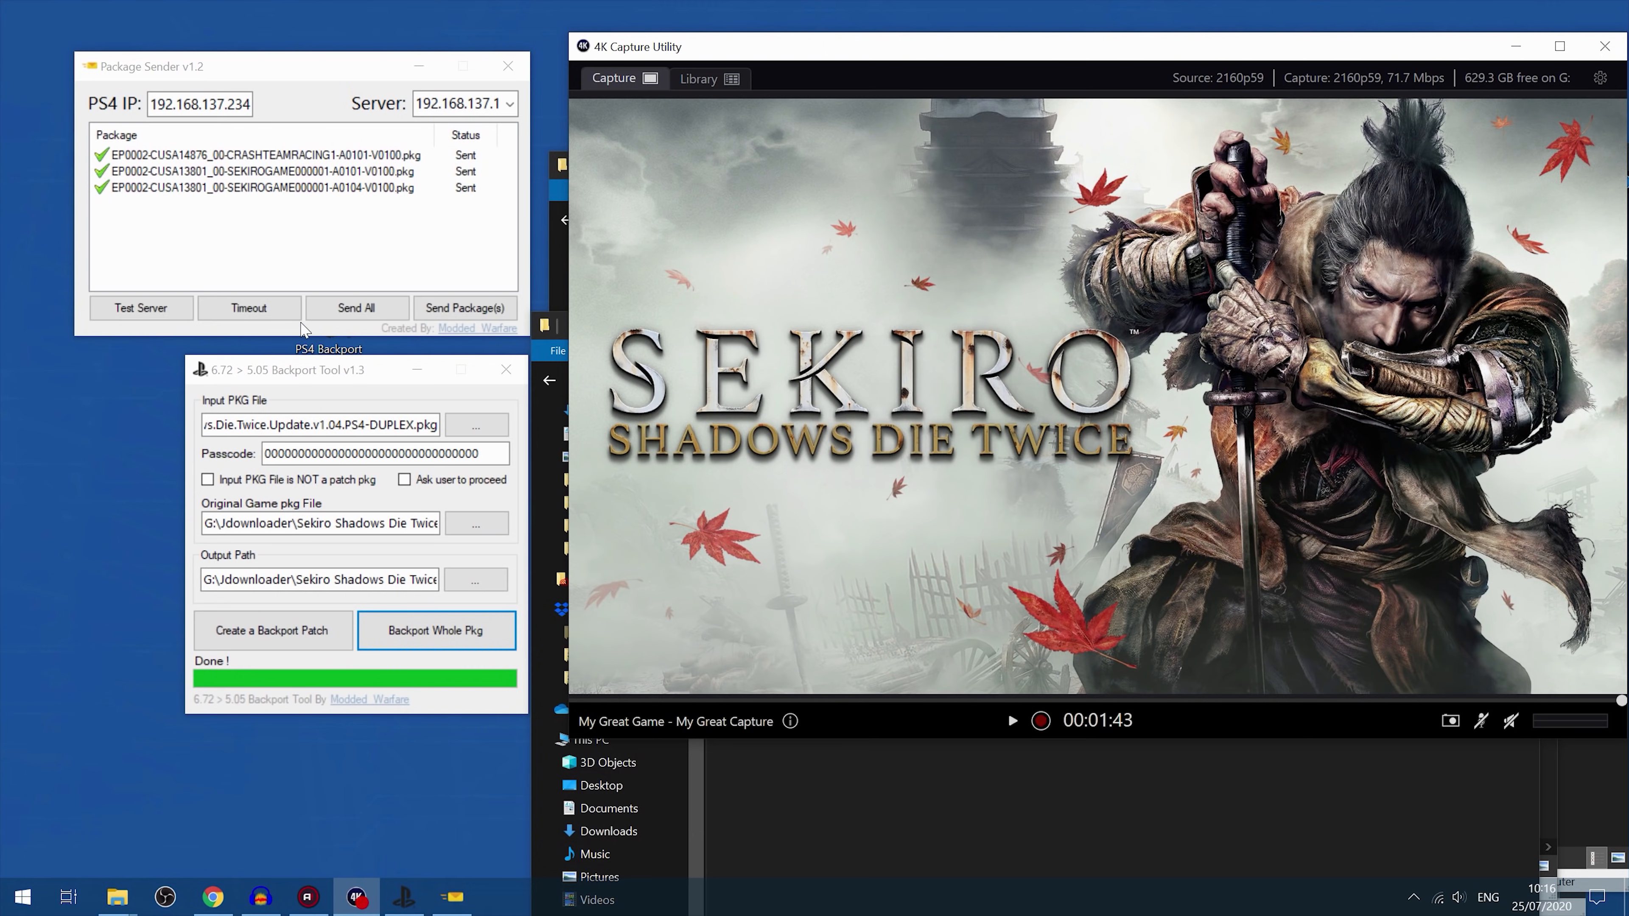
click(250, 308)
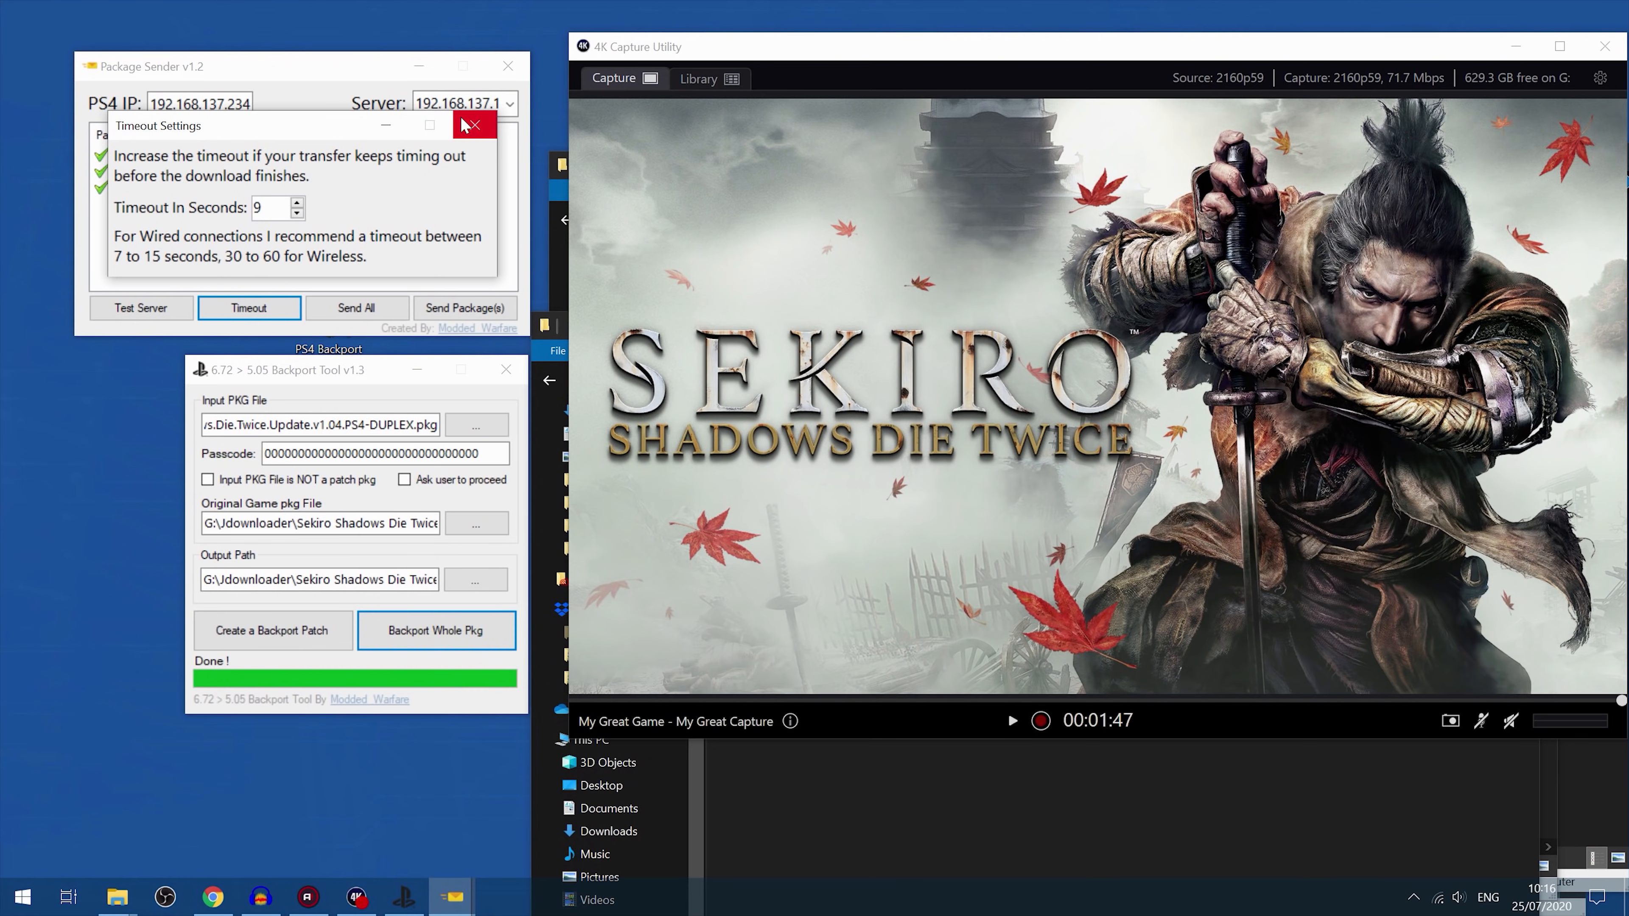
click(475, 125)
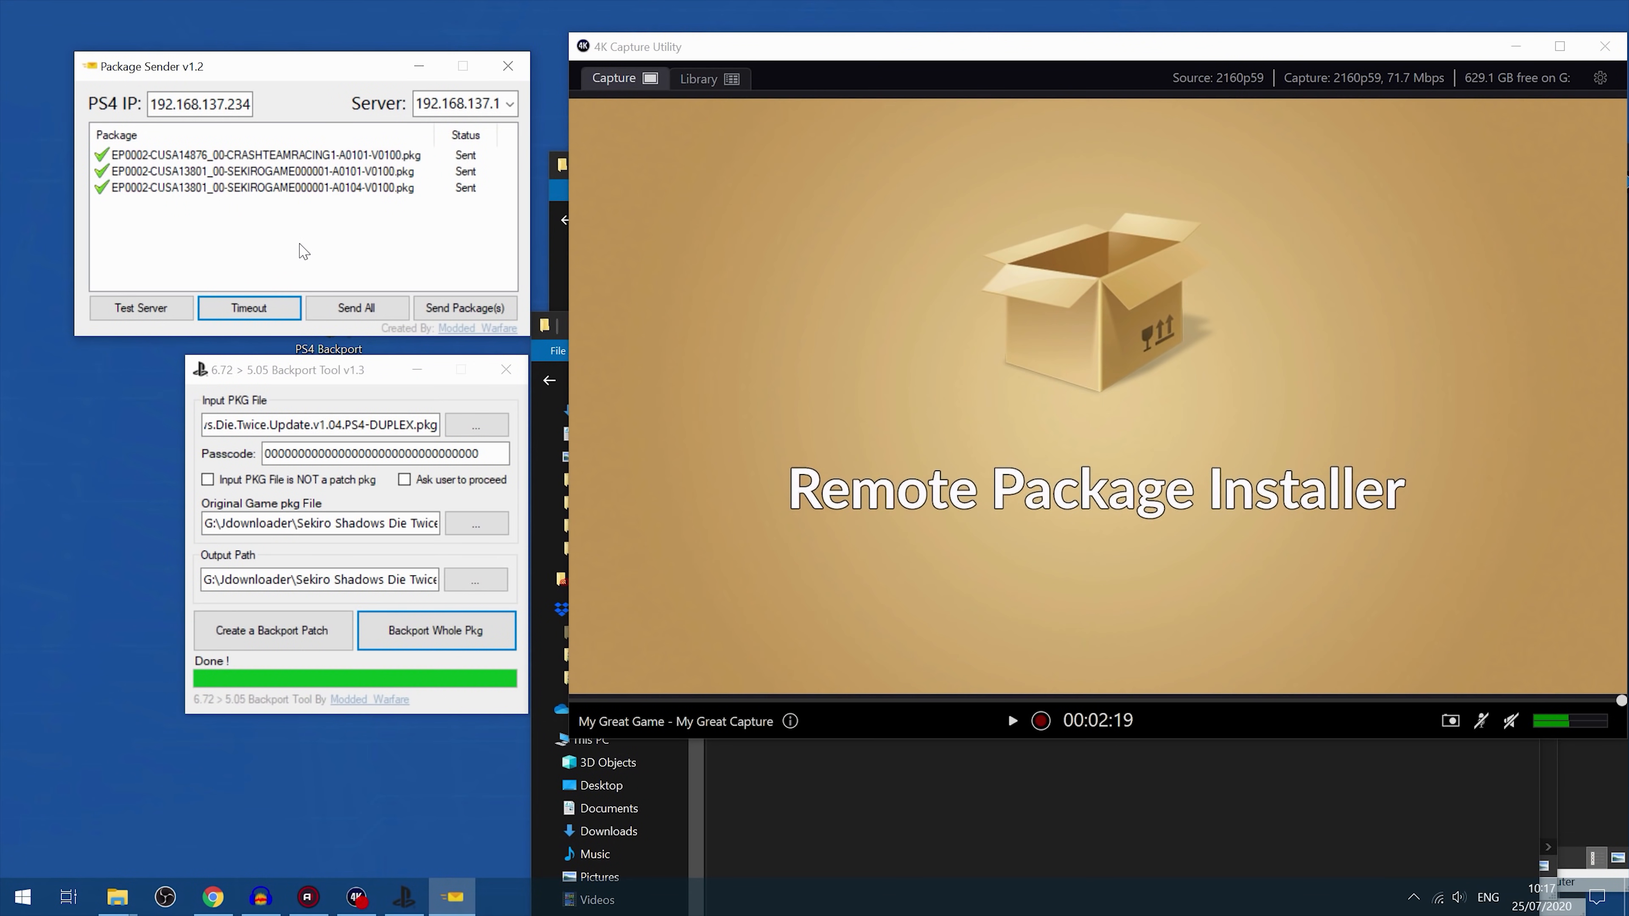
Step: Uninstall the Sekiro A0104 patch from the PS4 through Package Sender and dismiss the command notice
right_click(314, 185)
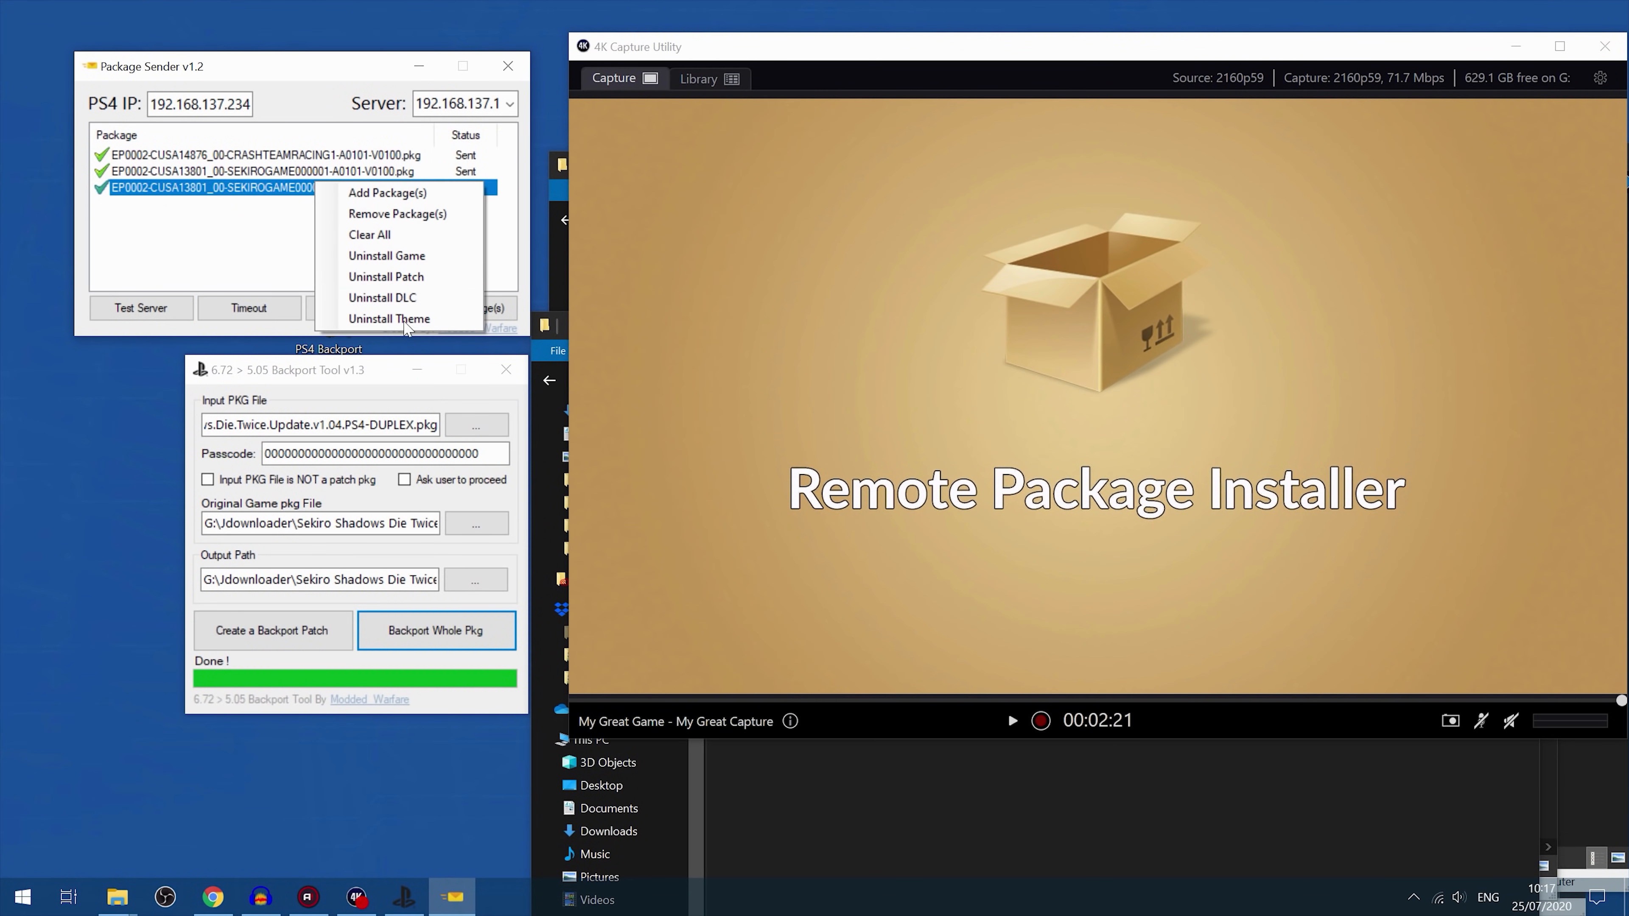
click(393, 282)
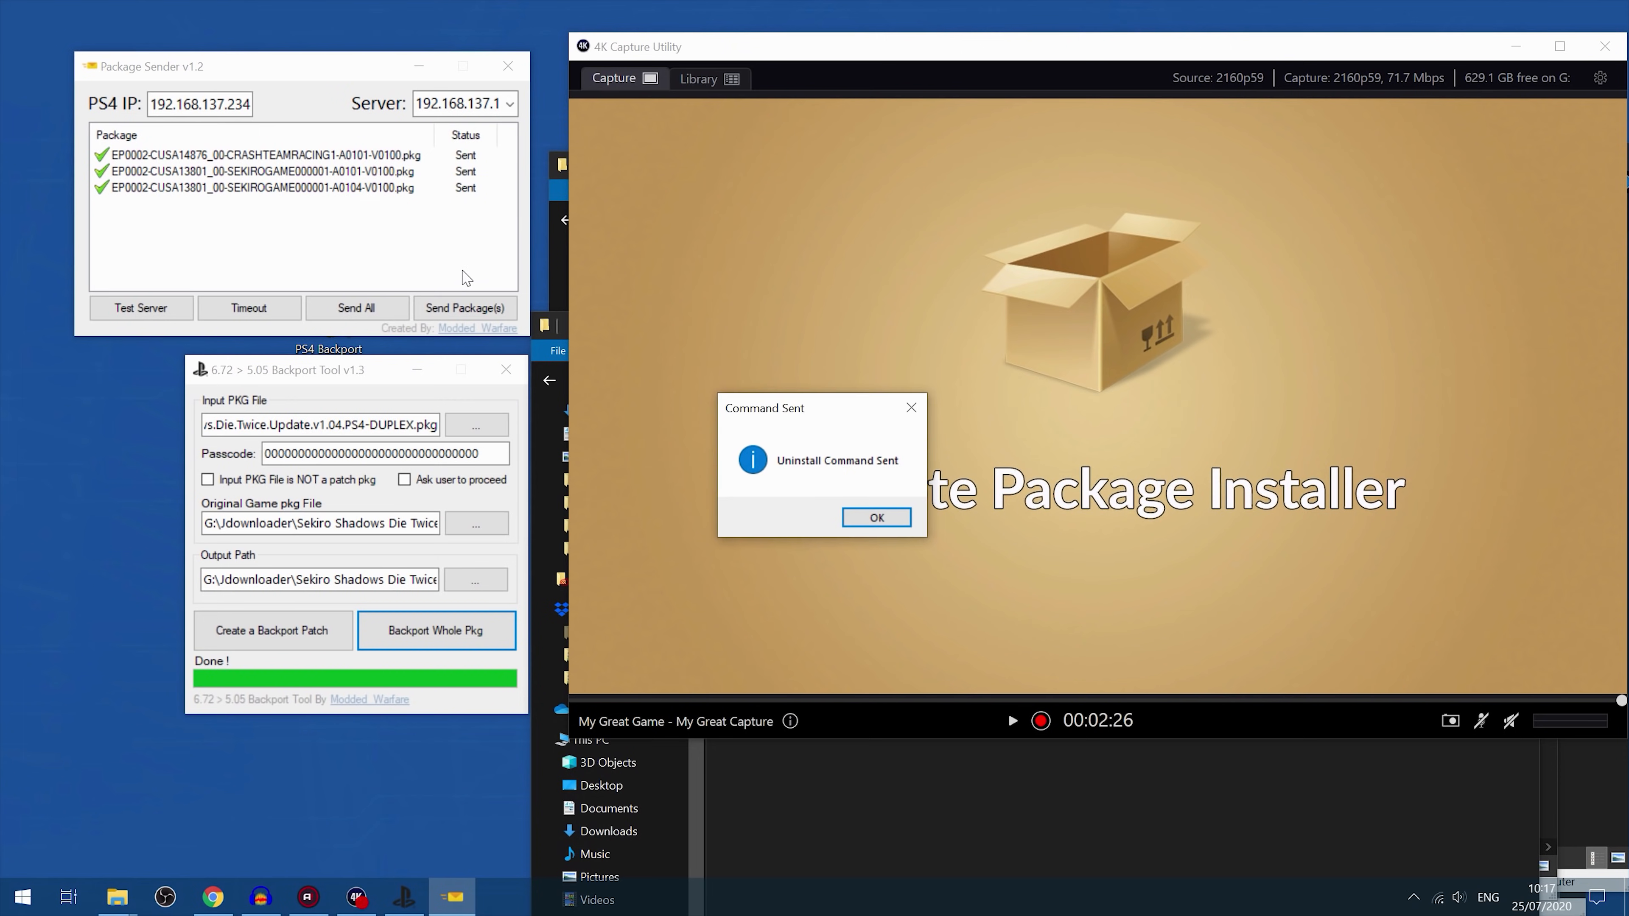
key(Return)
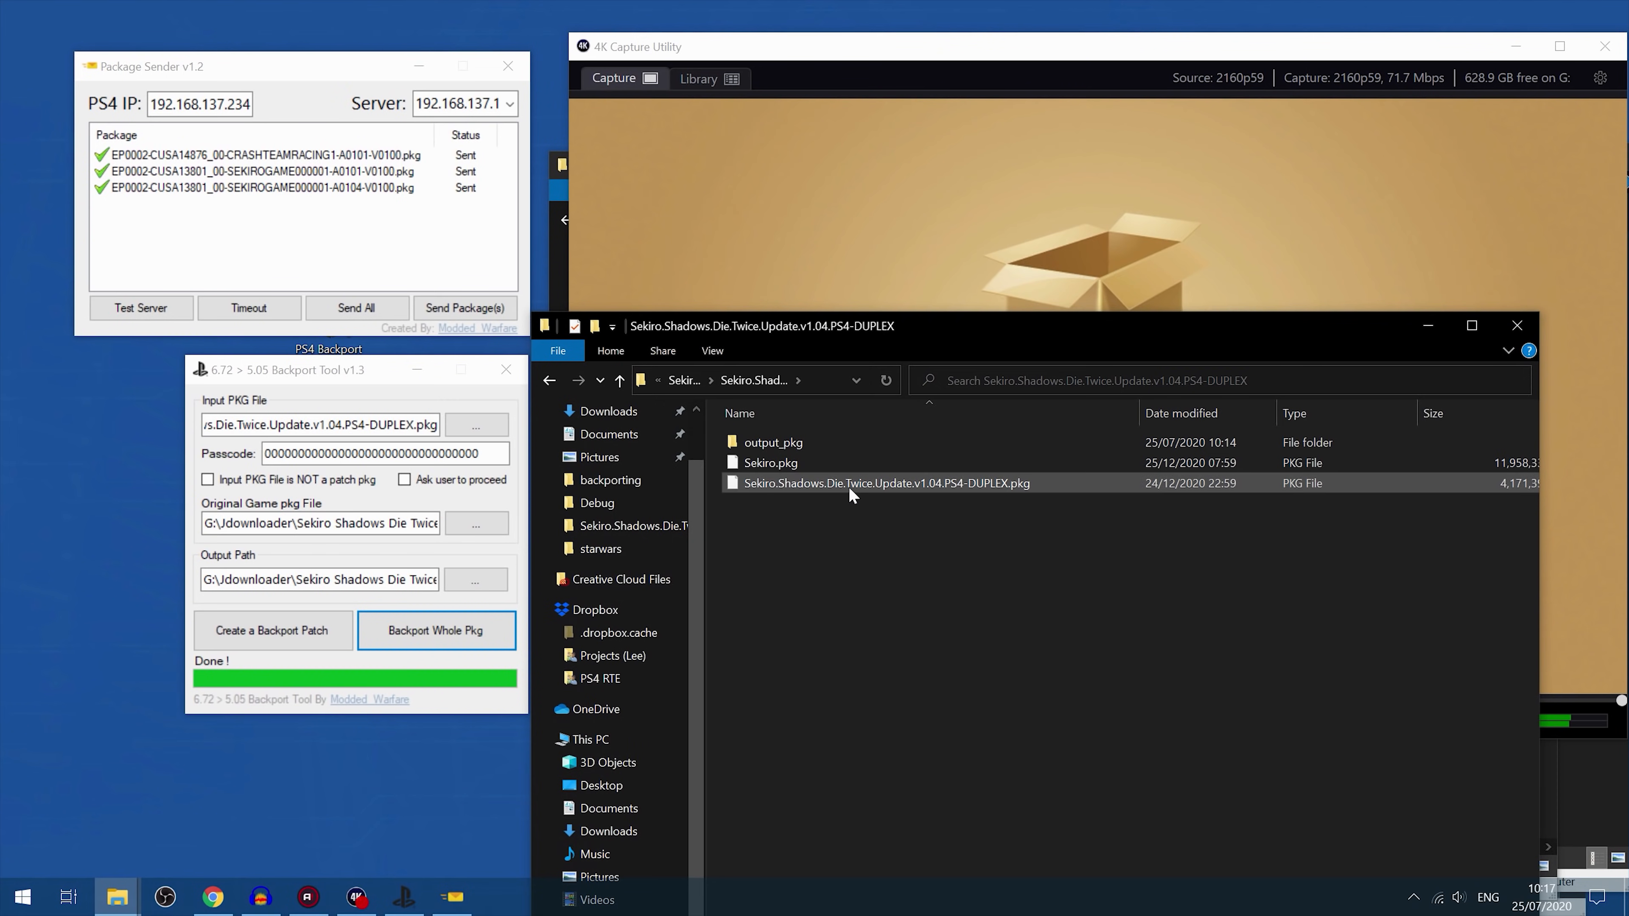
Step: Add the original Sekiro.Shadows.Die.Twice.Update.v1.04.PS4-DUPLEX.pkg to Package Sender, send it to the PS4, and return to the Backport Tool
drag(855, 482, 320, 206)
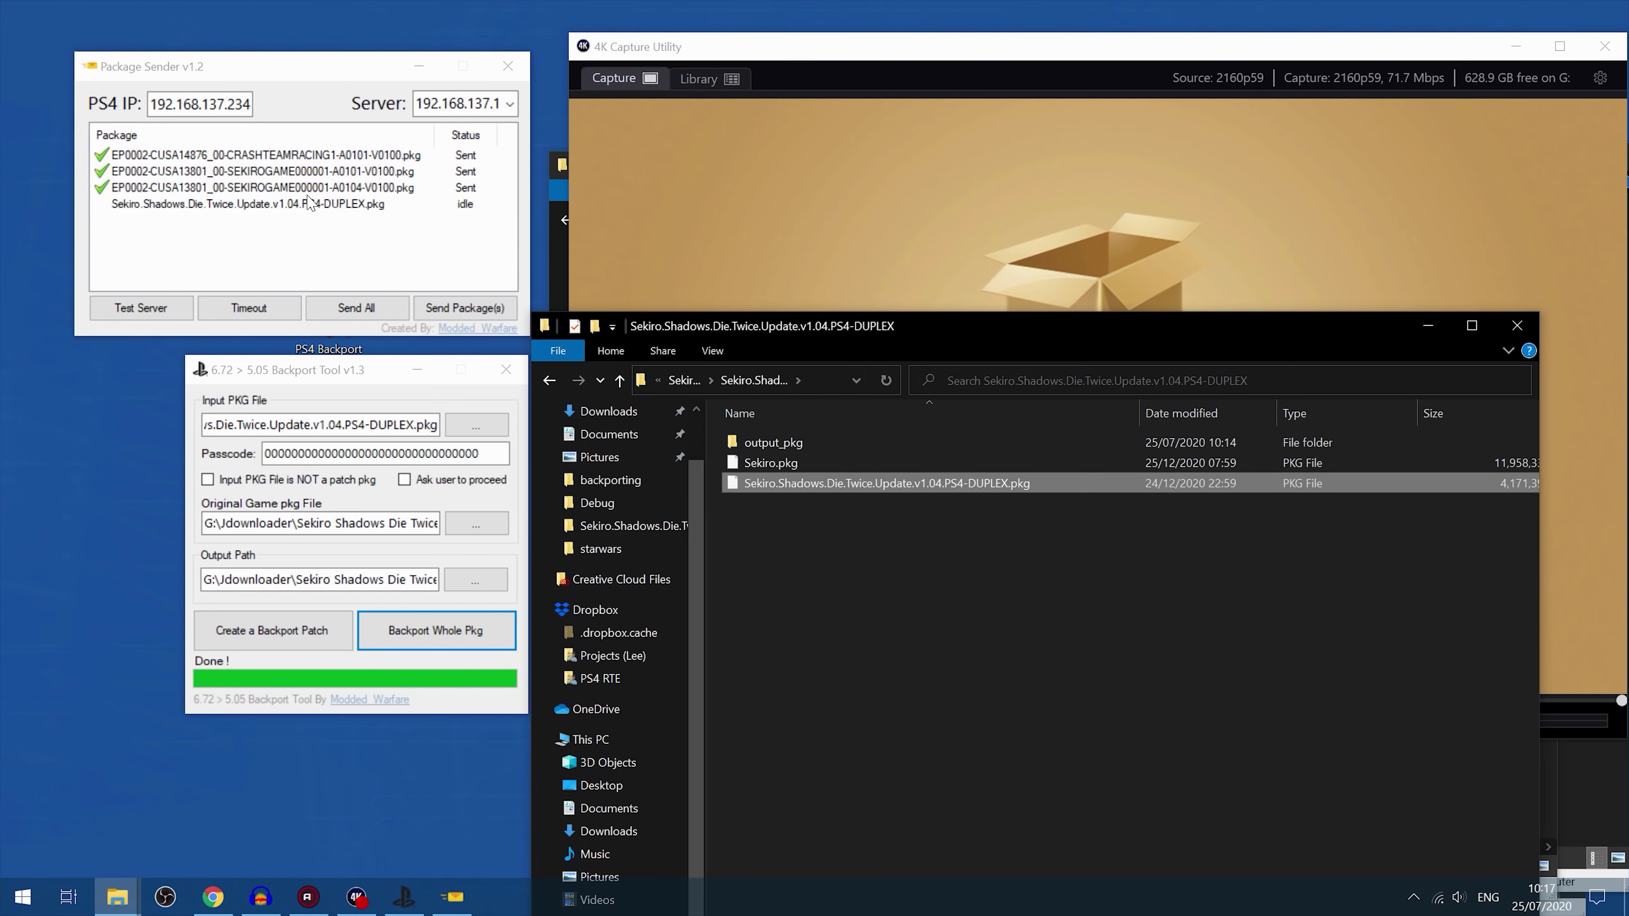
click(463, 308)
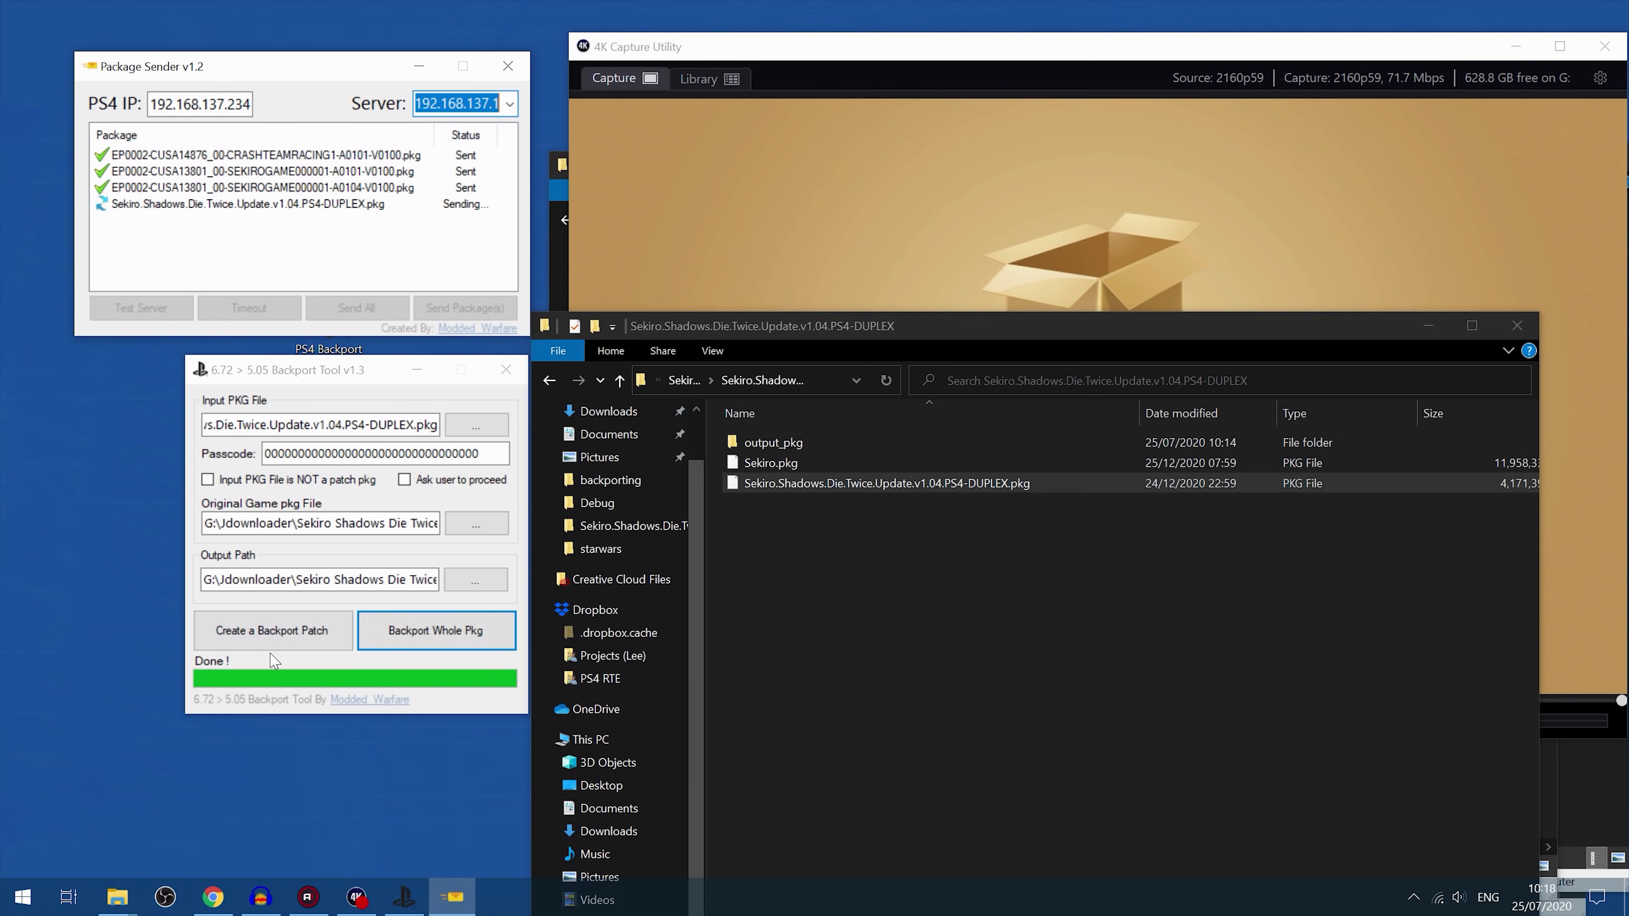
click(311, 376)
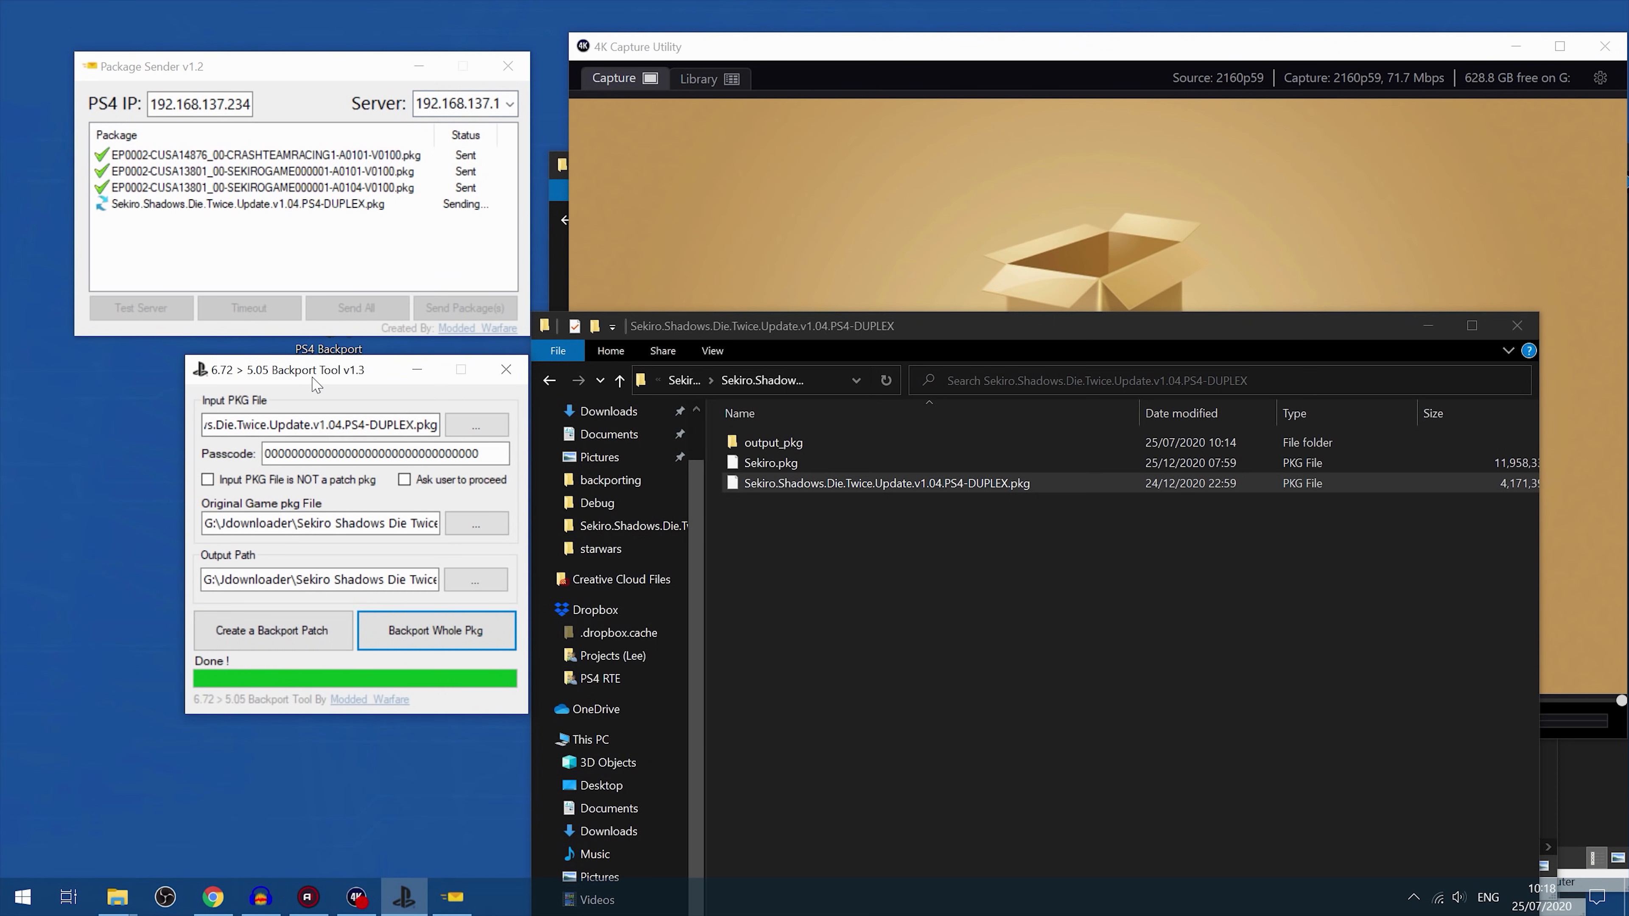
Step: Create a backport patch from the Sekiro v1.04 update package, close the output folder window, and uncover the console capture
click(272, 637)
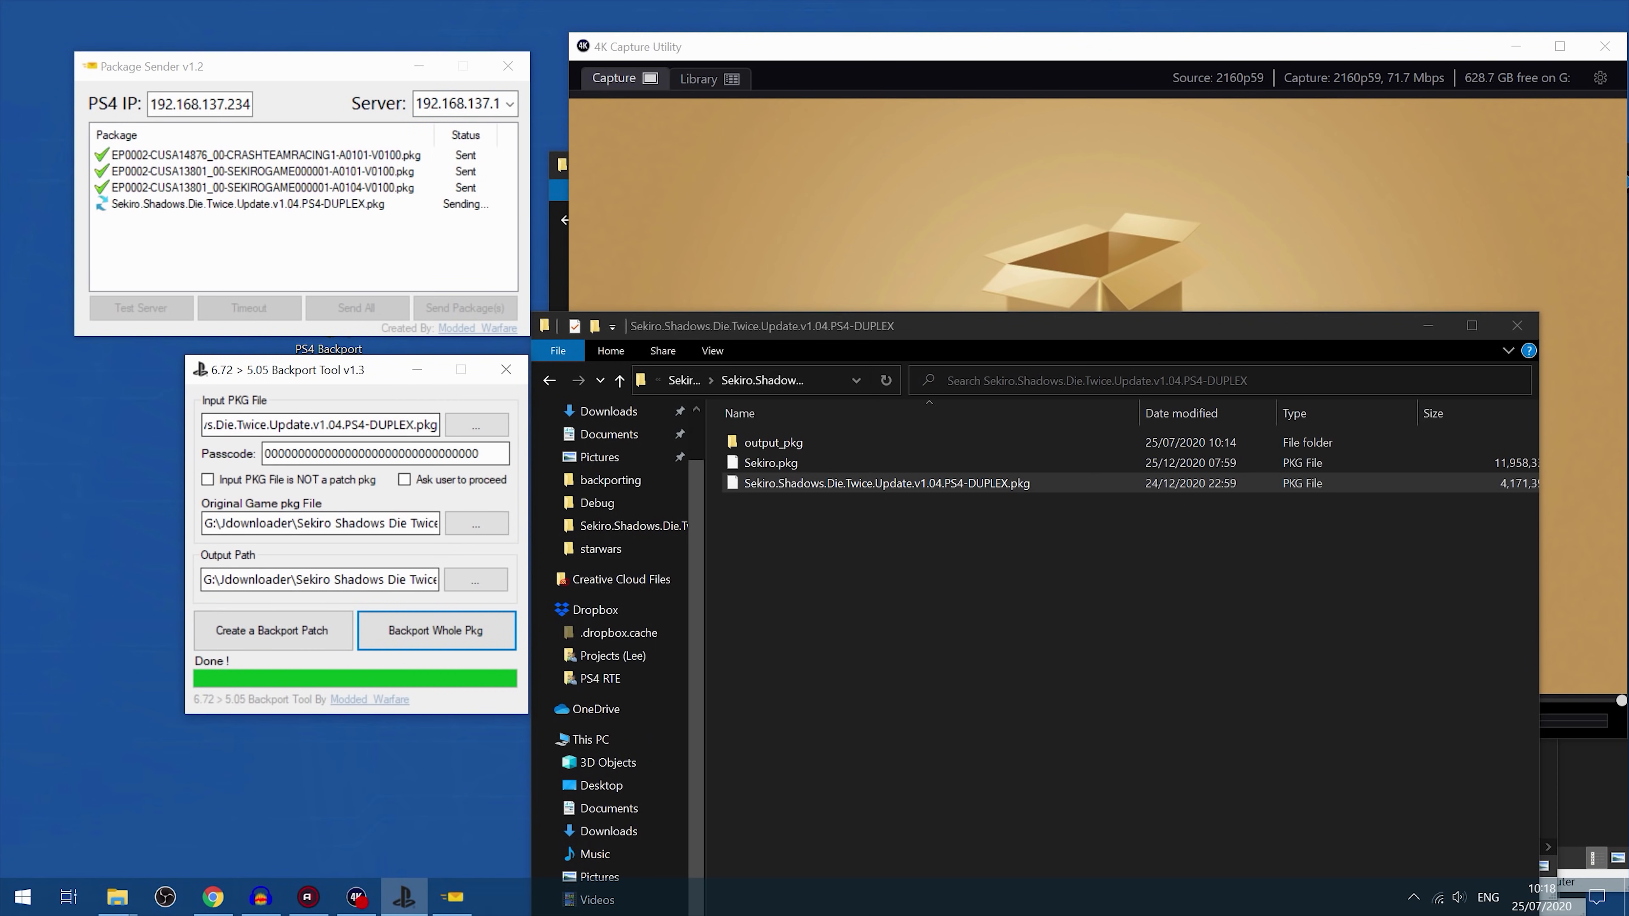
click(276, 640)
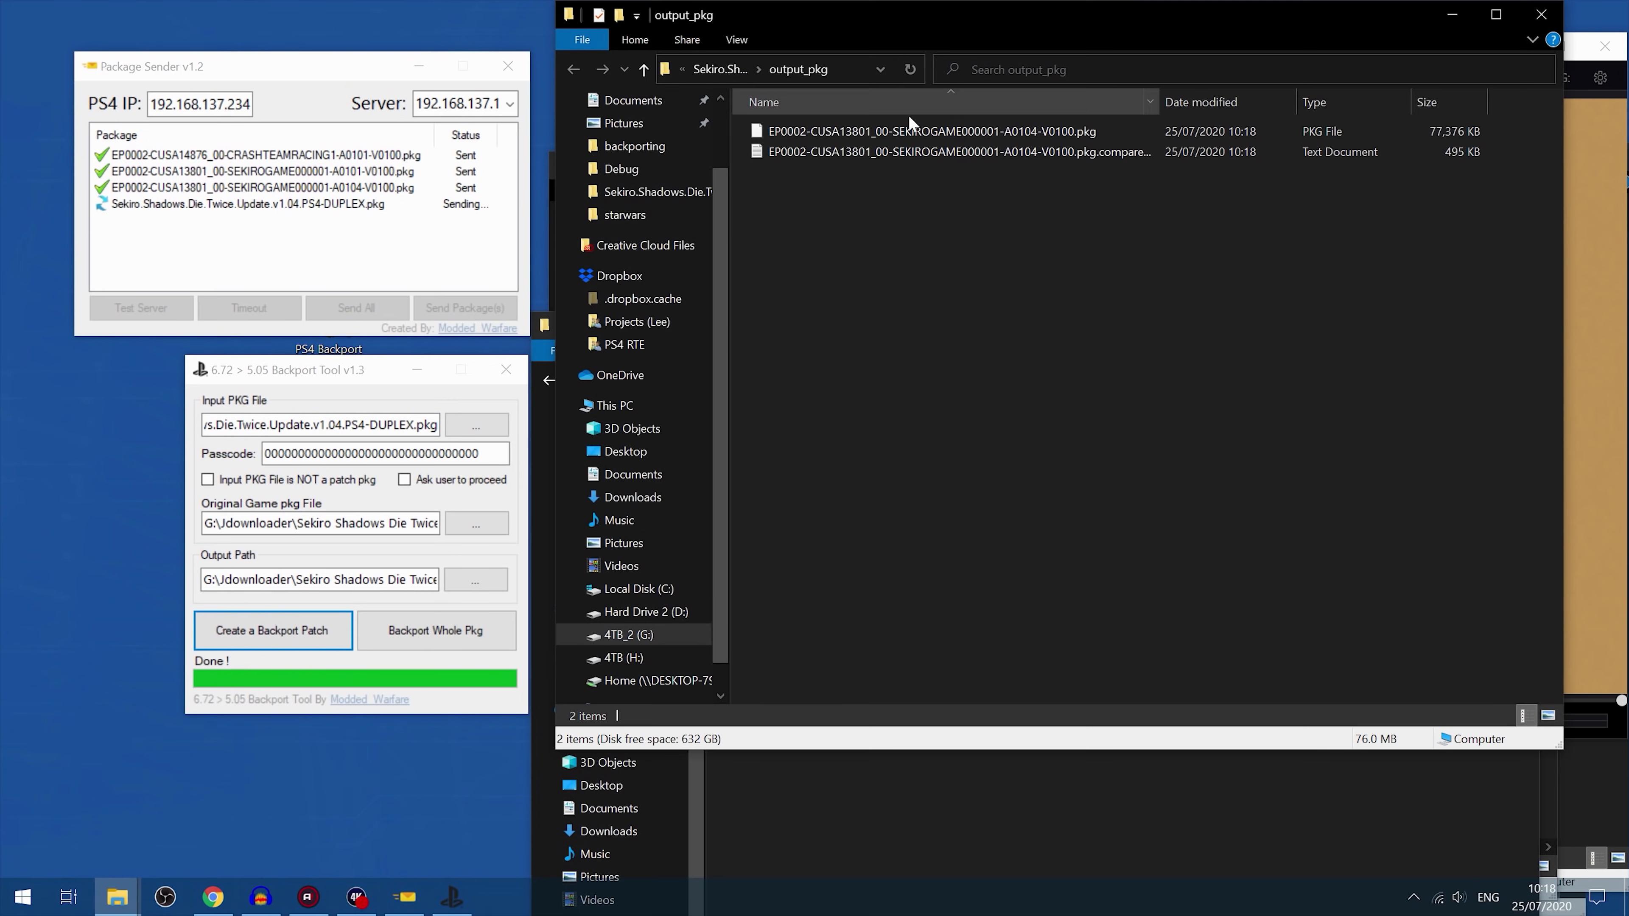
click(1541, 14)
drag(920, 672, 941, 740)
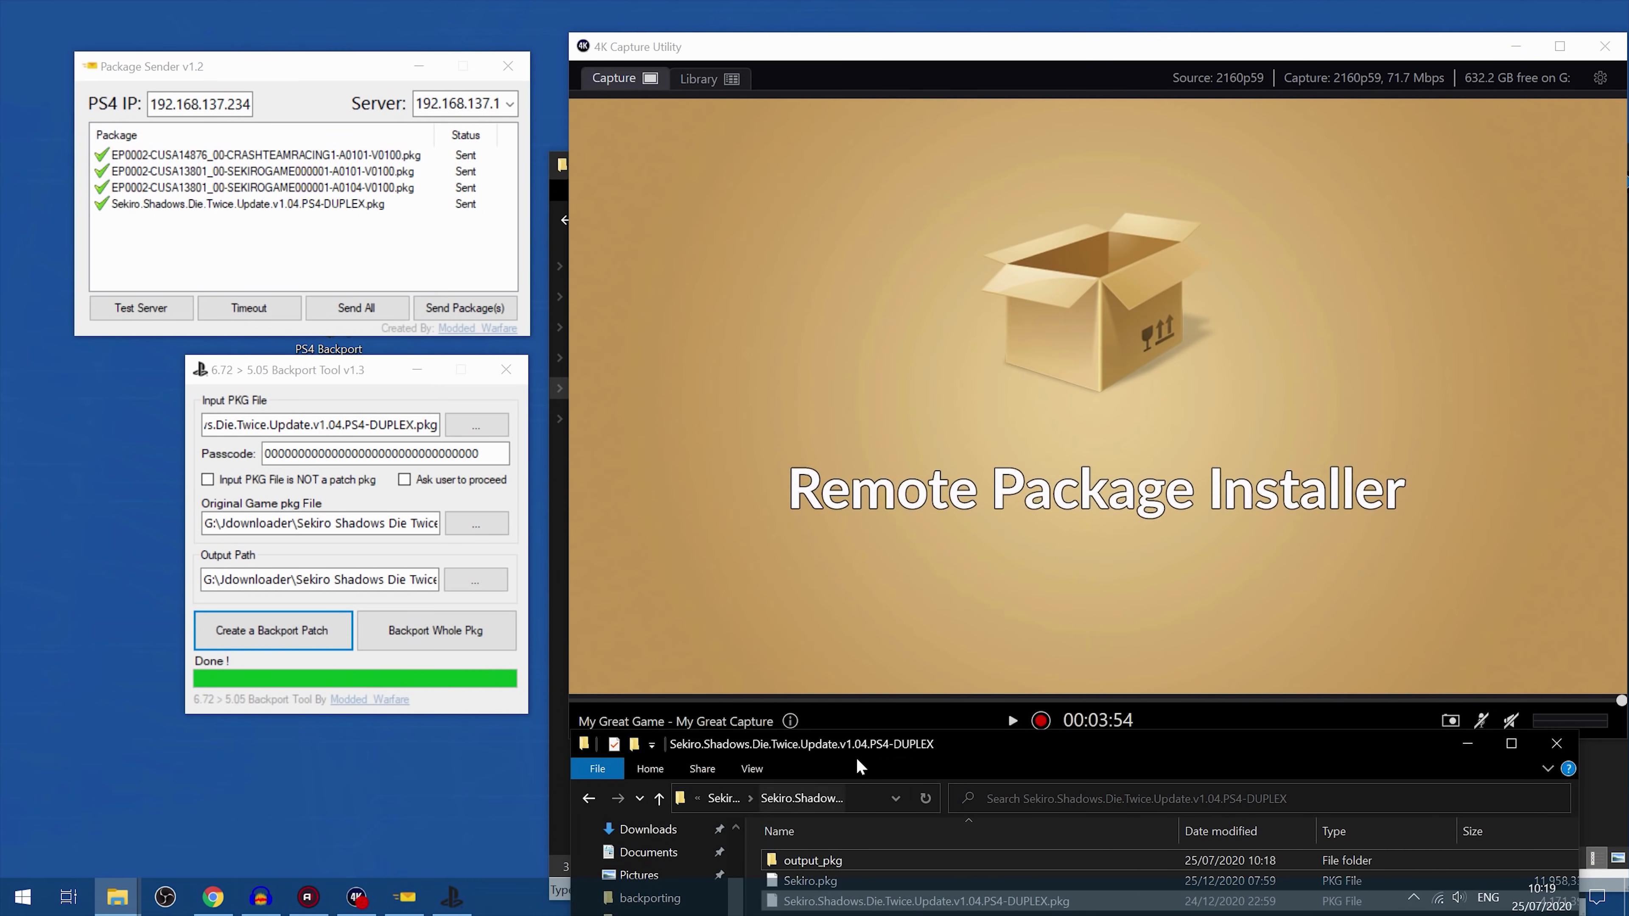
Step: Add the newly built EP0002-CUSA13801_00-SEKIROGAME000001-A0104-V0100.pkg patch from output_pkg to Package Sender and send it to the PS4
drag(856, 754, 855, 365)
double_click(815, 482)
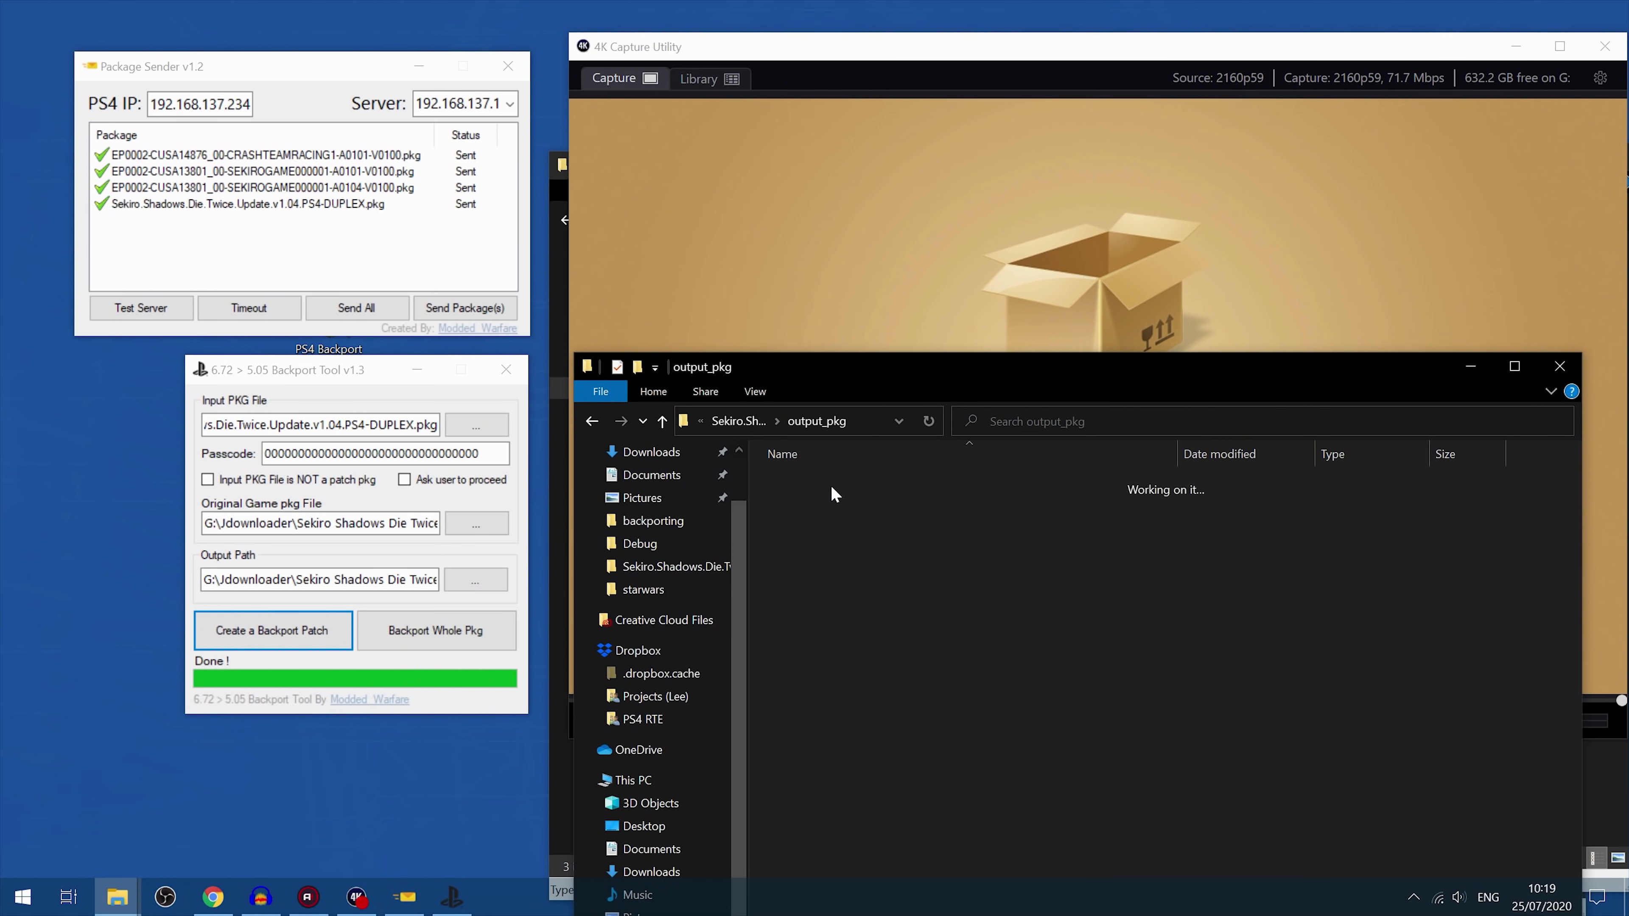
drag(1245, 488, 312, 232)
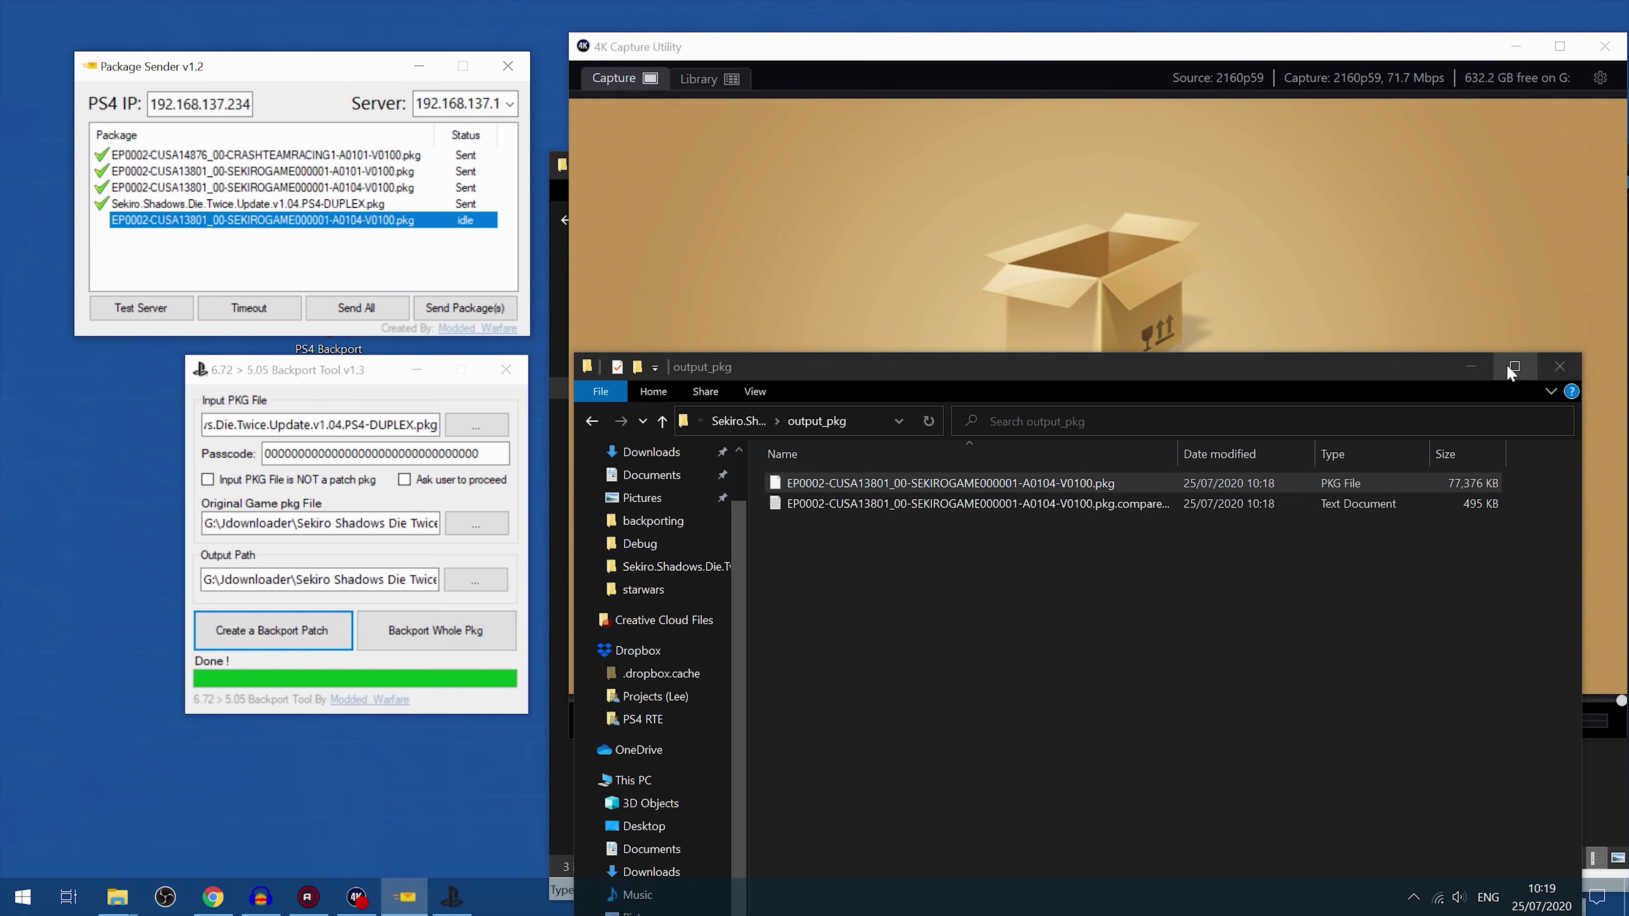
click(1470, 366)
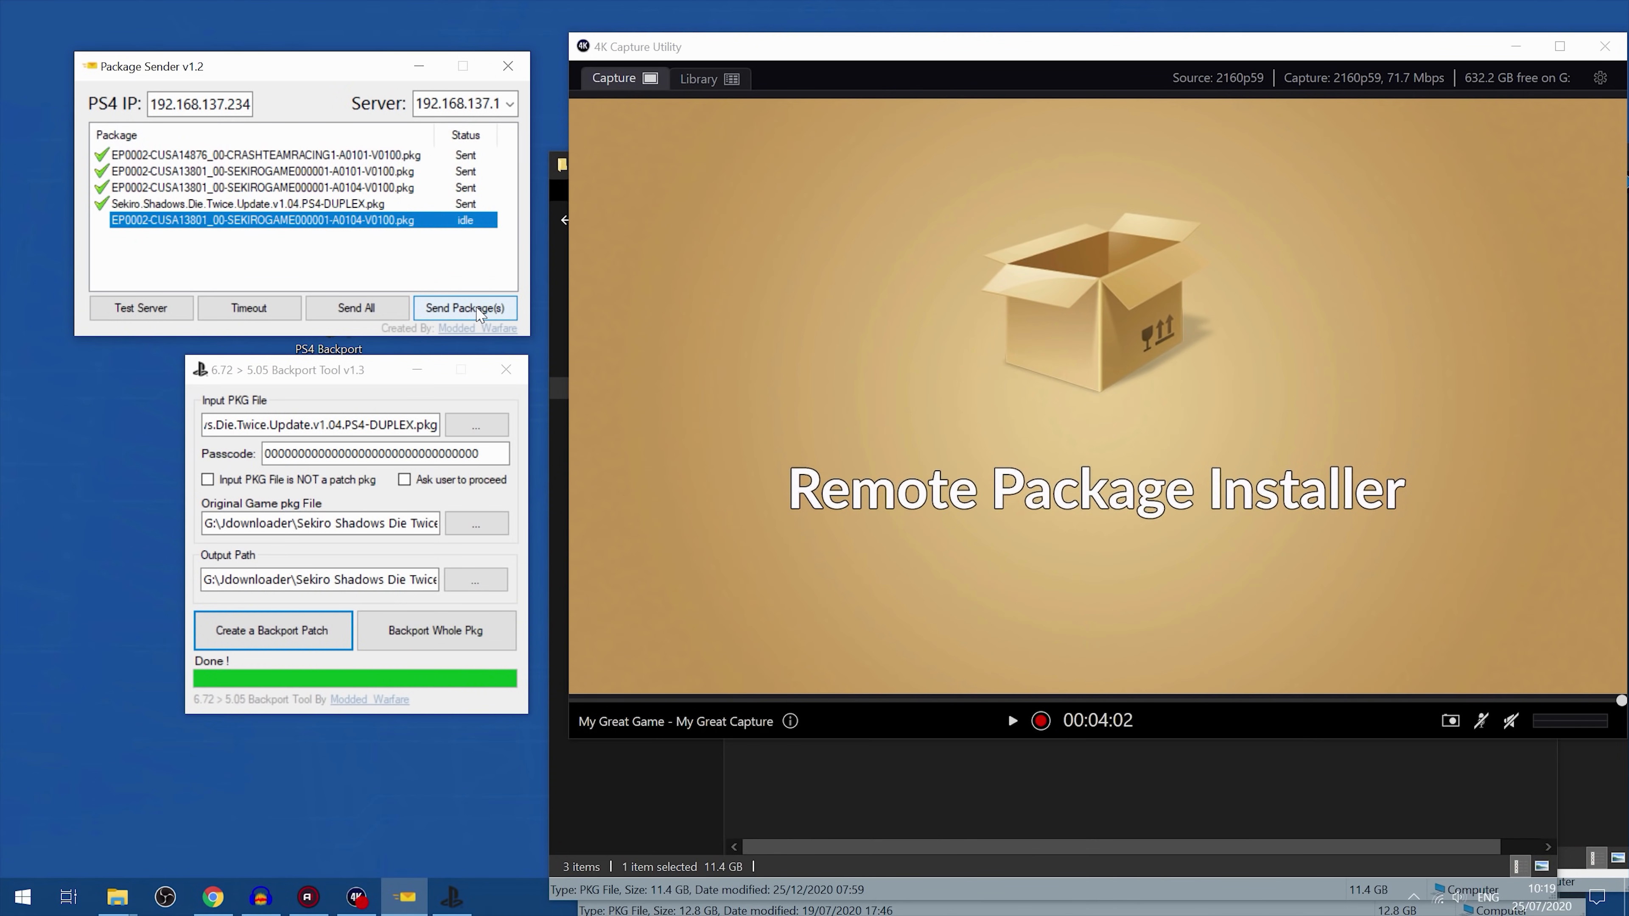
click(480, 309)
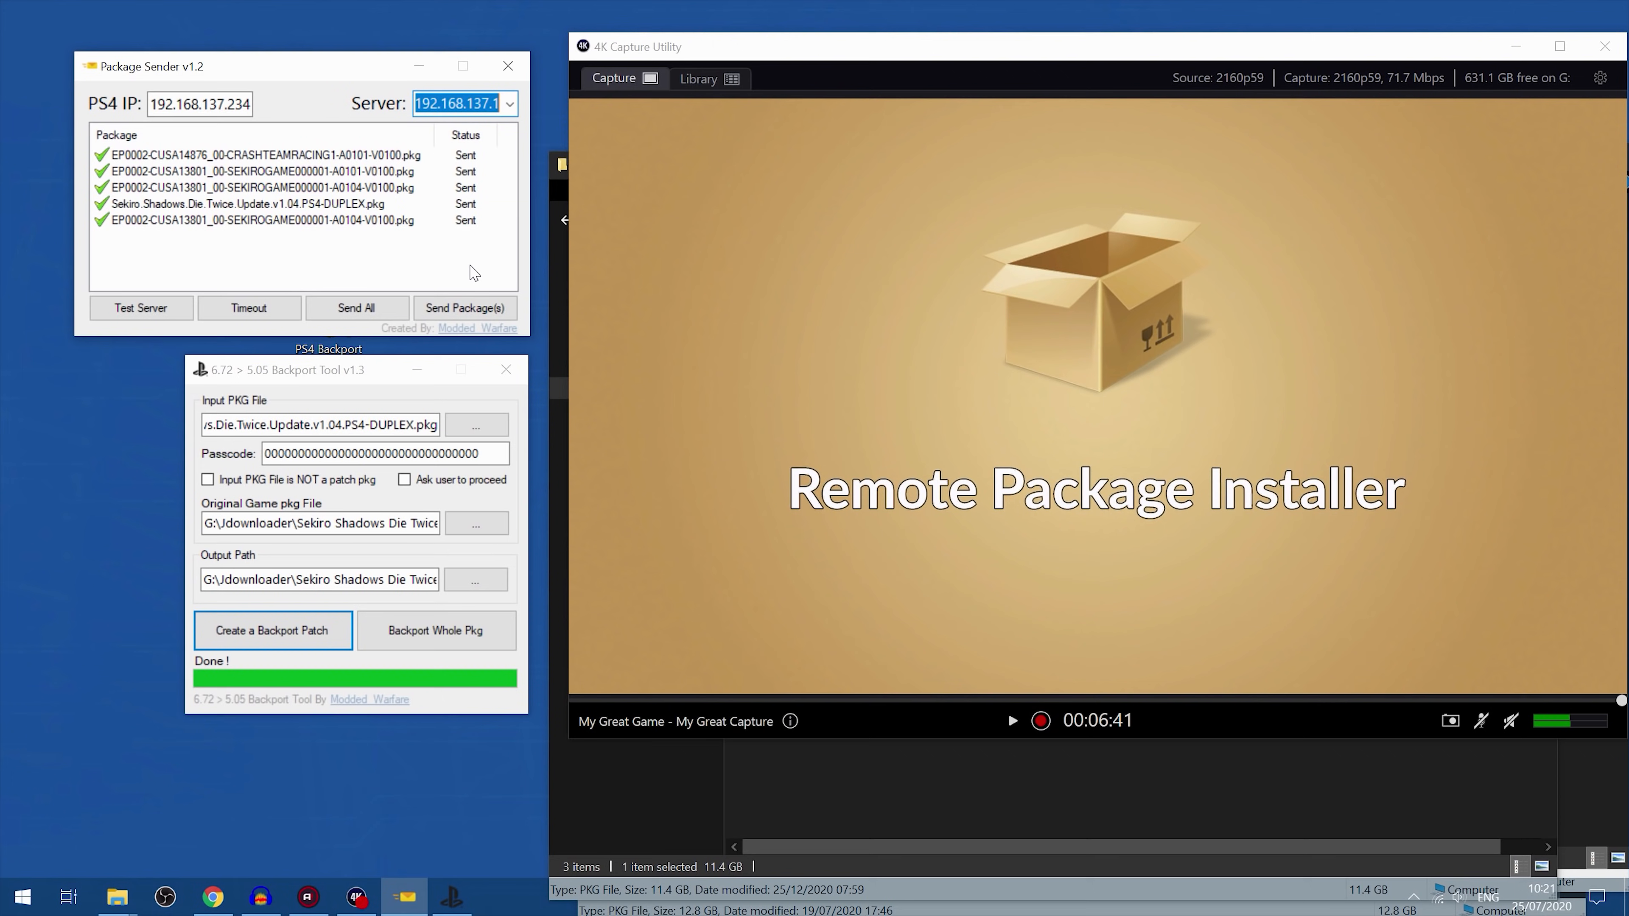
Step: Load STAR.WARS.Jedi.Fallen.Order.PS4-DUPLEX.pkg from the starwars folder as the Backport Tool's input package
click(936, 816)
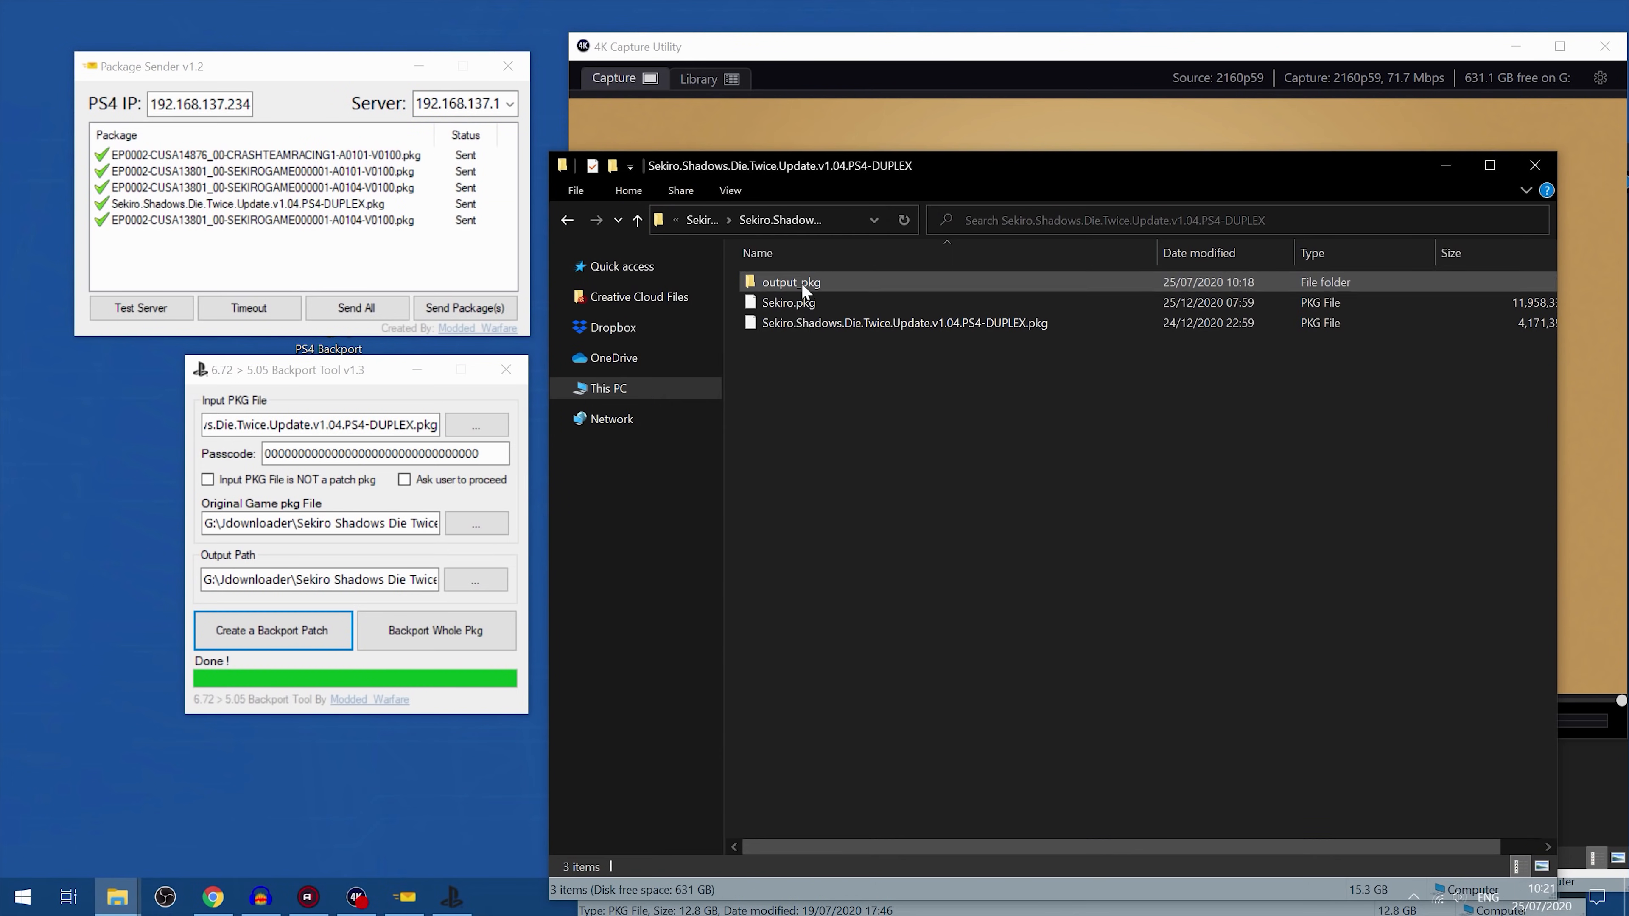
click(118, 896)
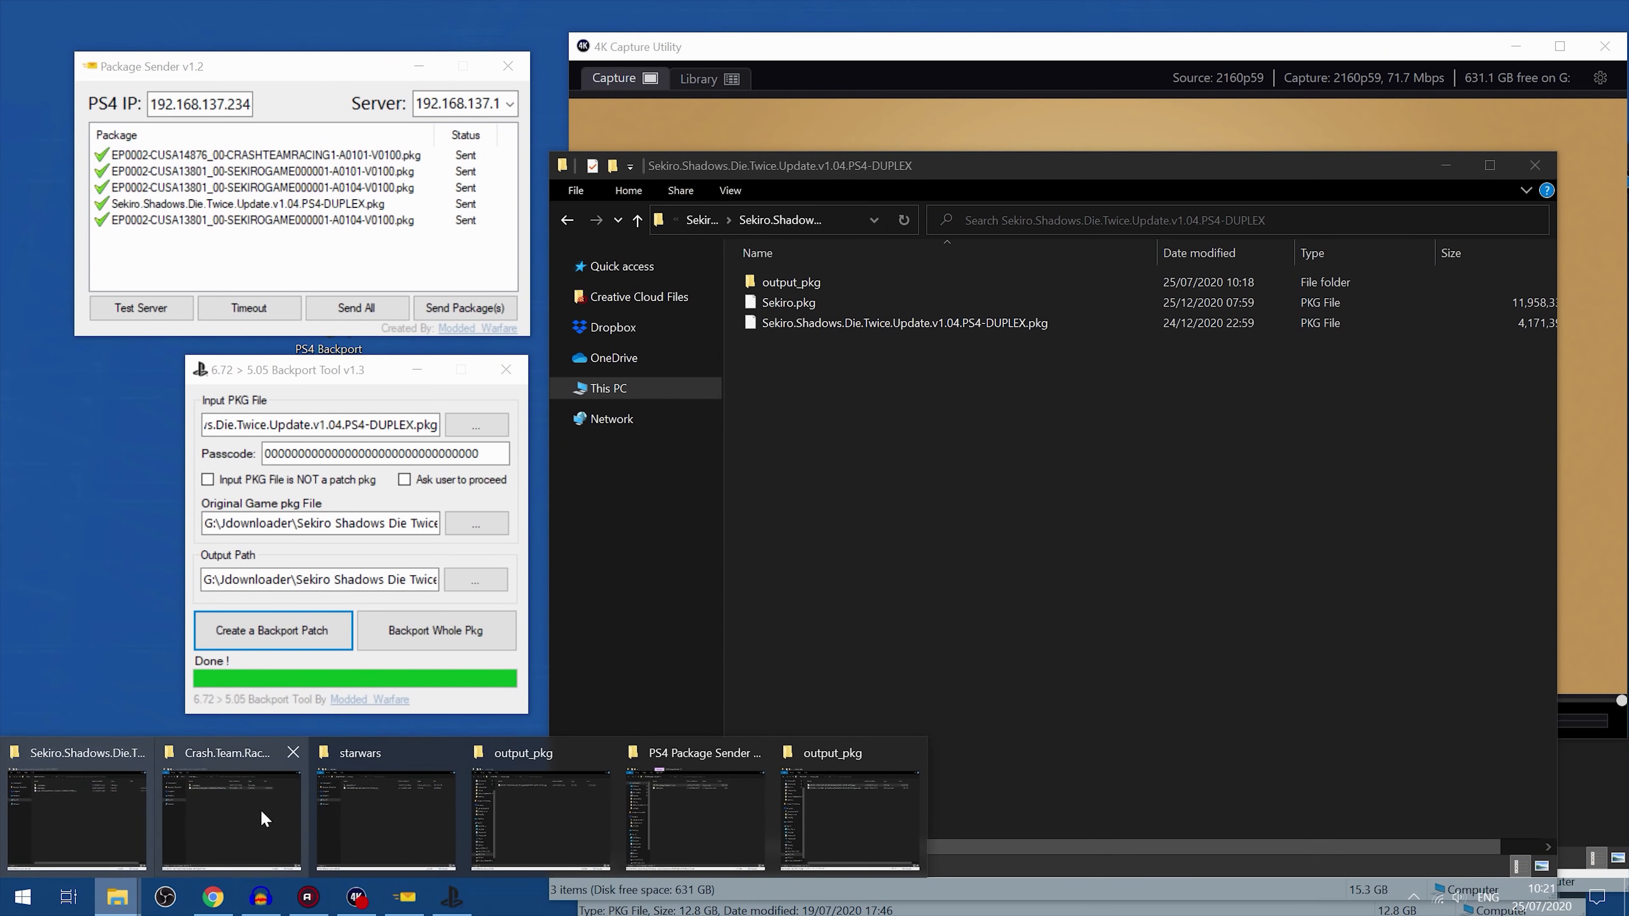
click(397, 826)
drag(849, 153, 933, 236)
click(939, 350)
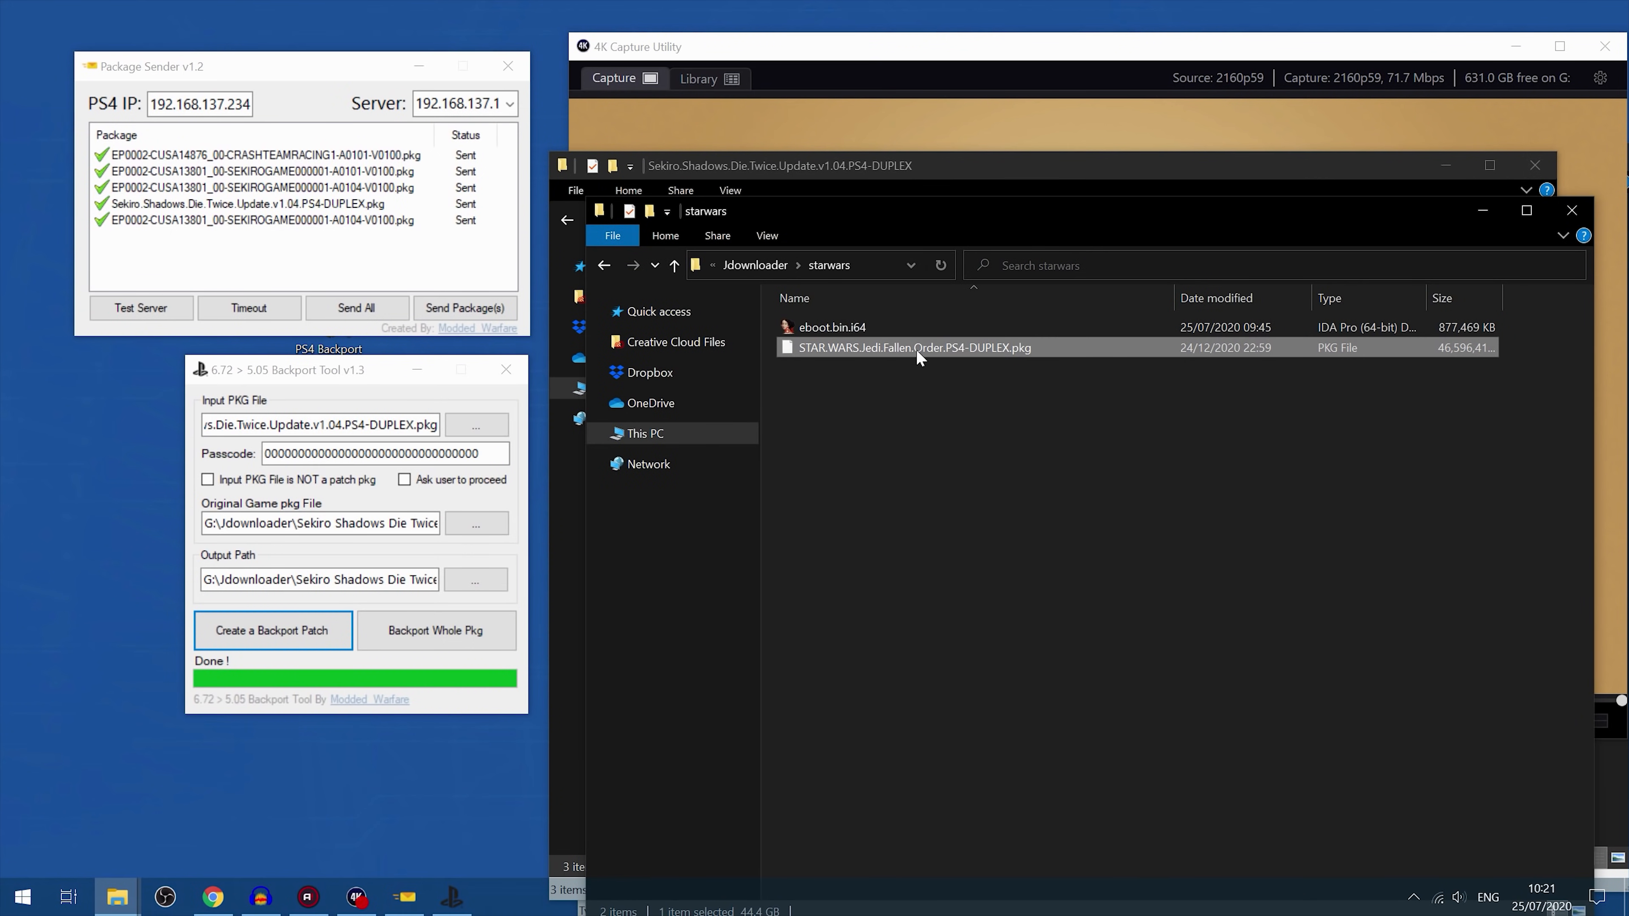
drag(915, 348, 292, 427)
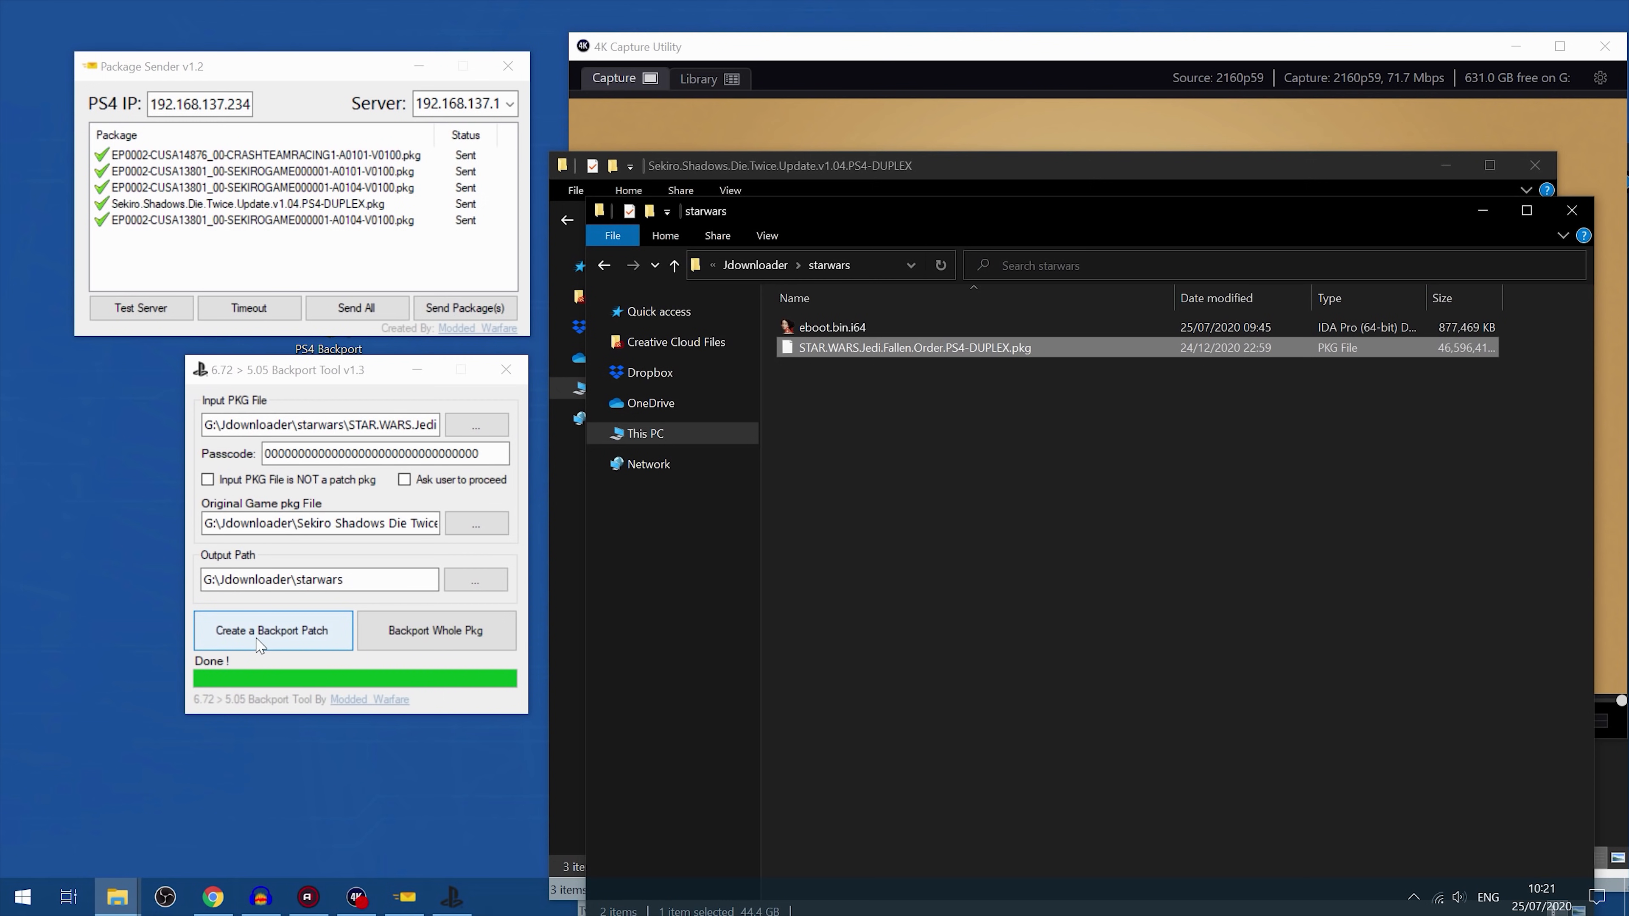
Step: Mark the Star Wars input package as not a patch, create its backport patch, and close the output window that opens
click(260, 476)
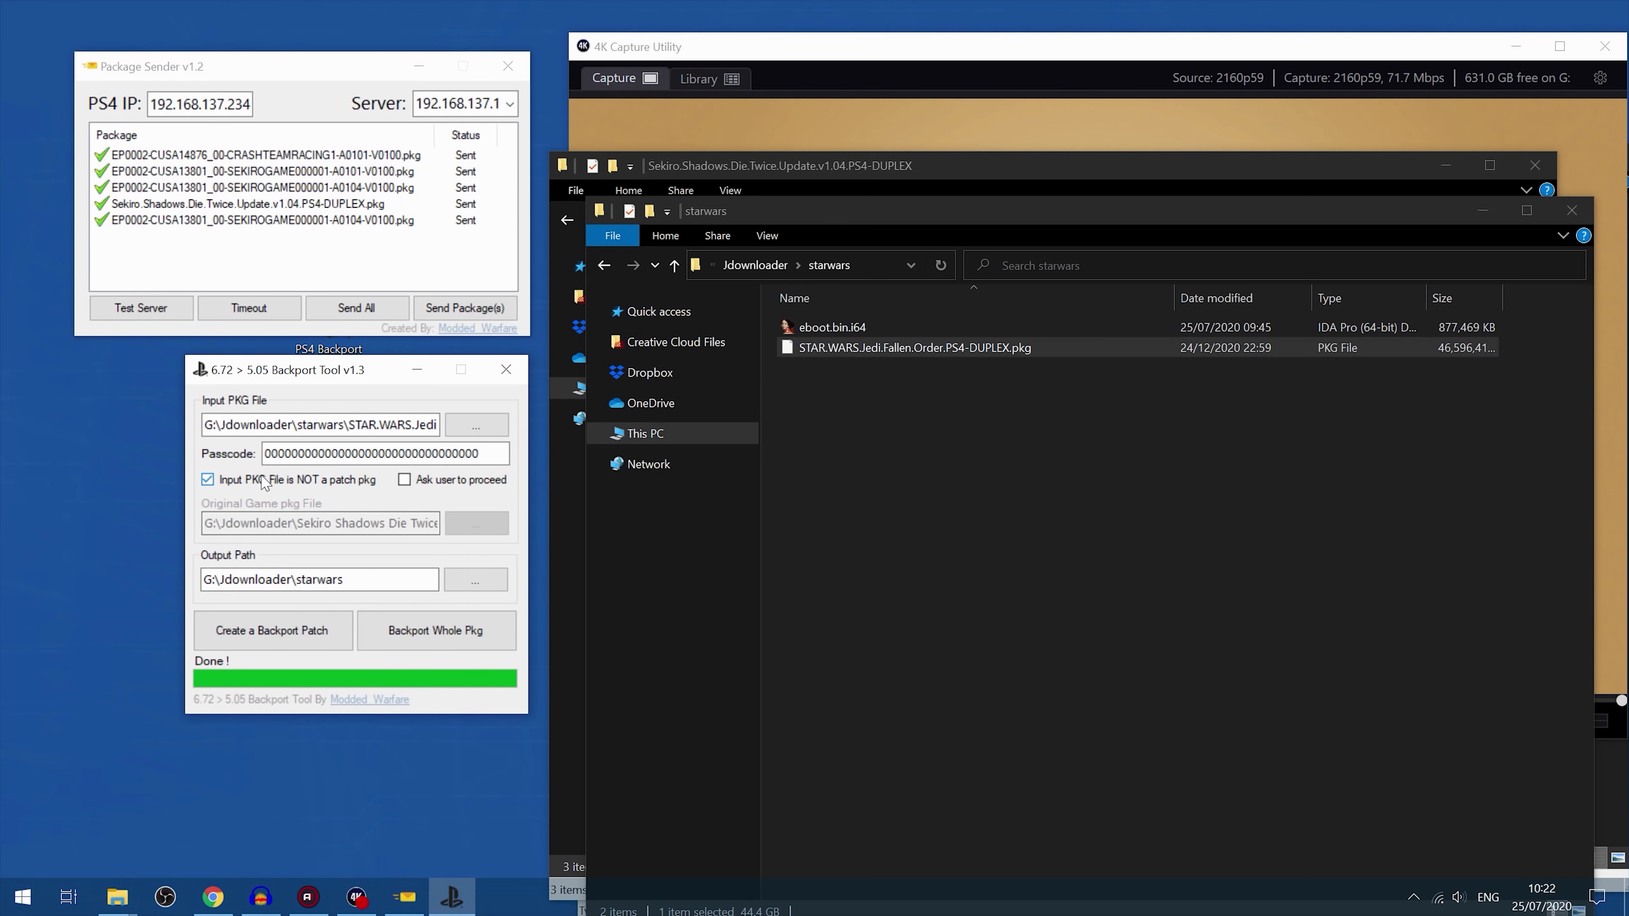
click(267, 642)
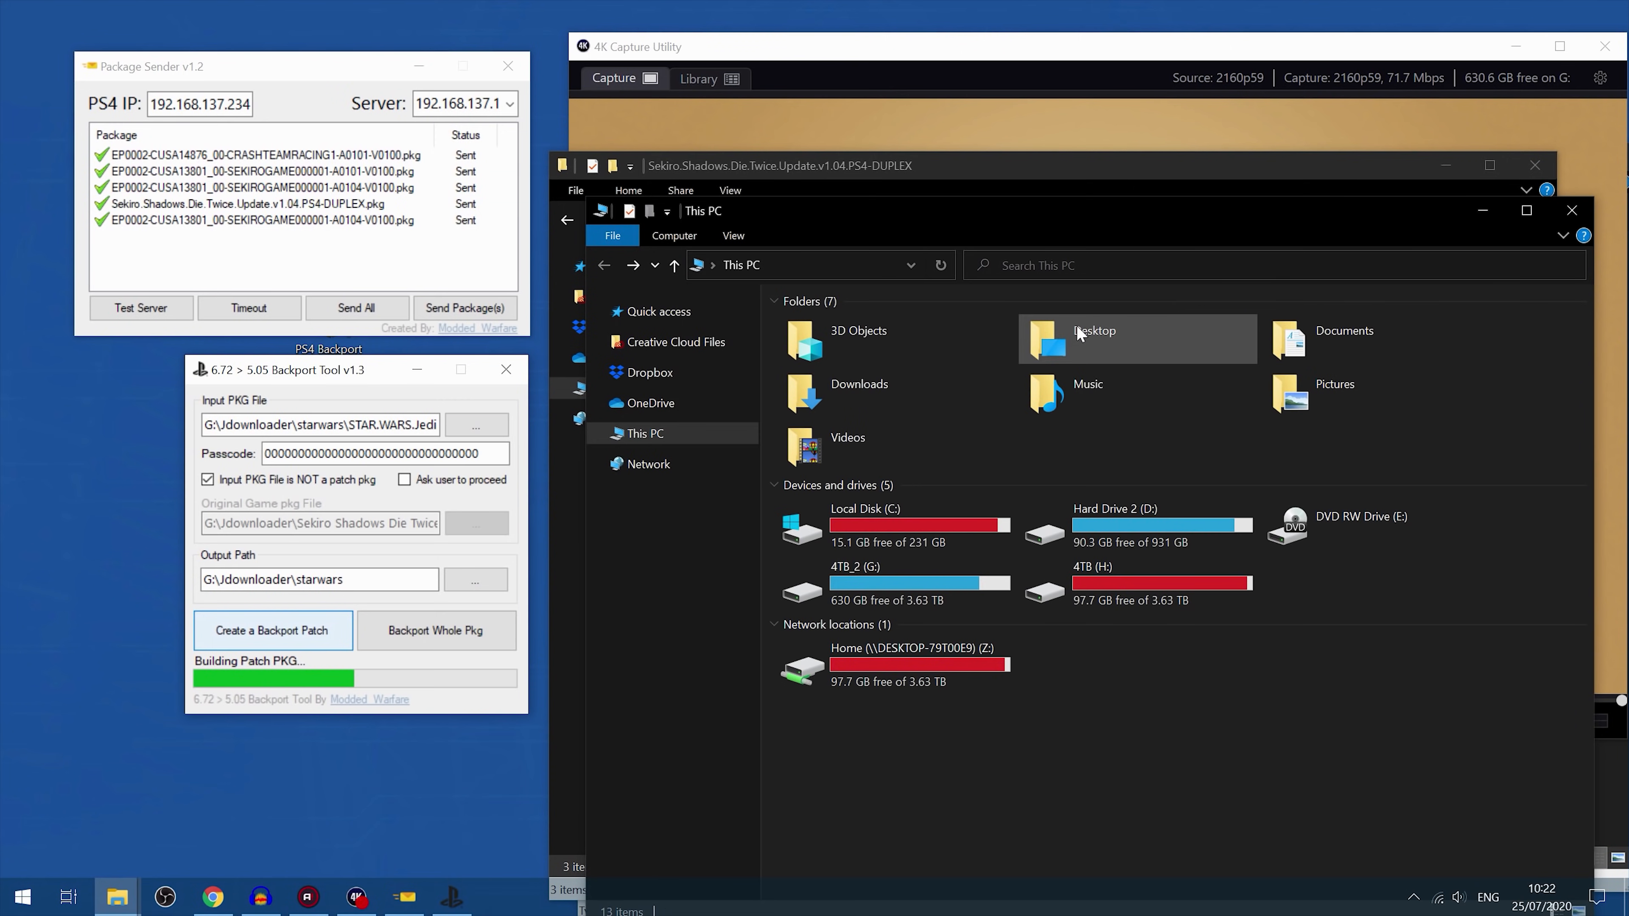
key(alt+Right)
click(1000, 539)
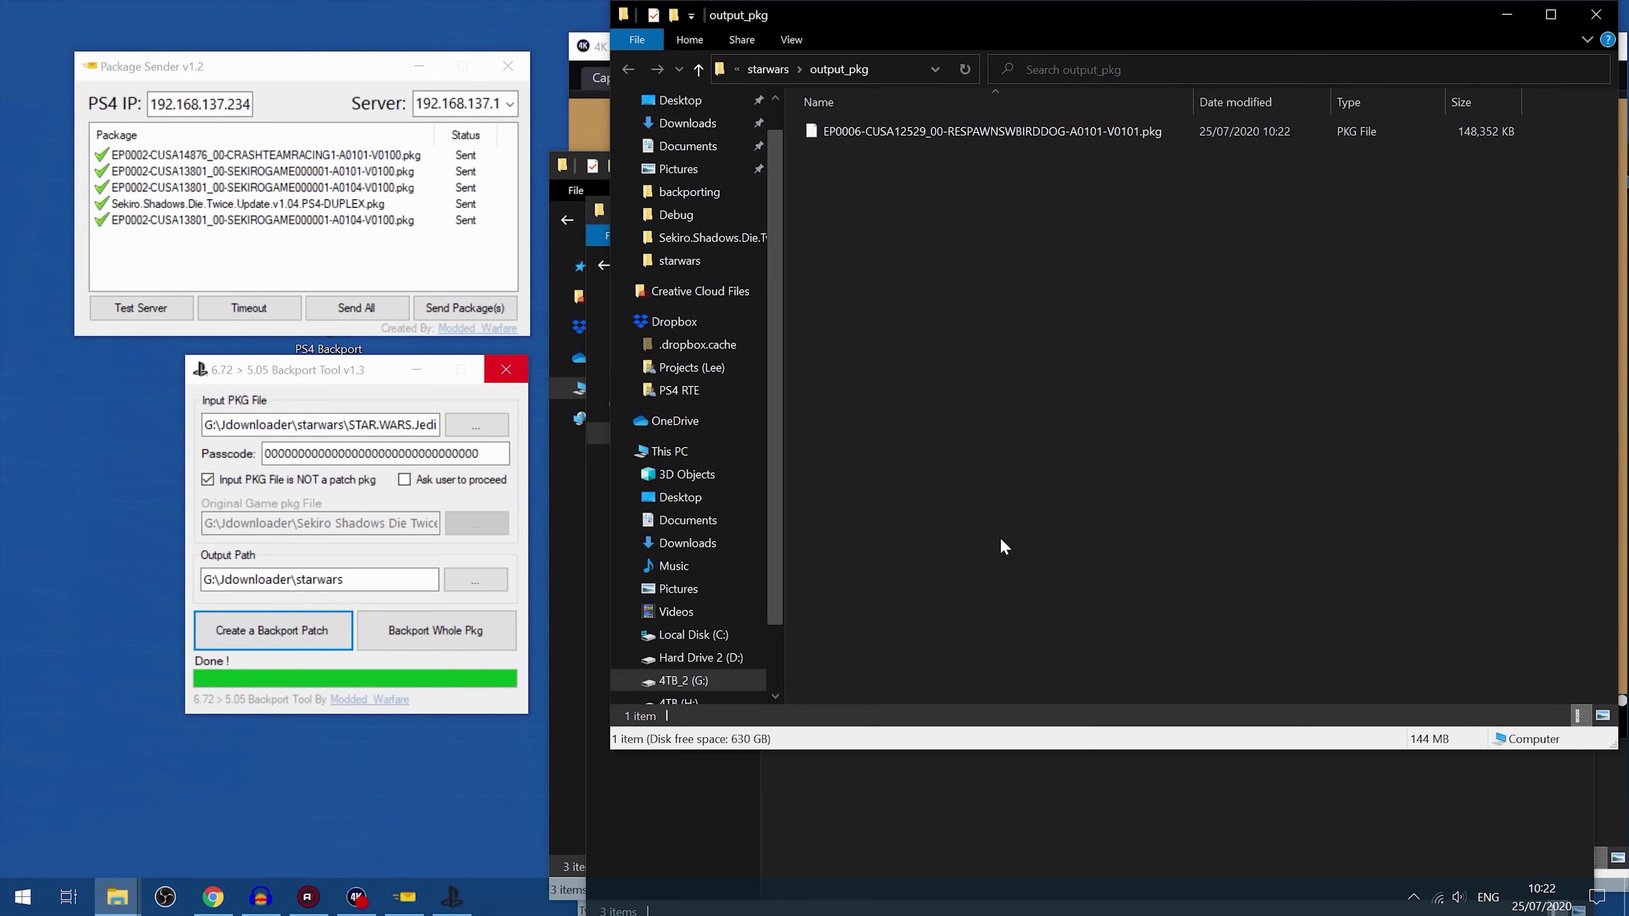
drag(1258, 17, 1031, 137)
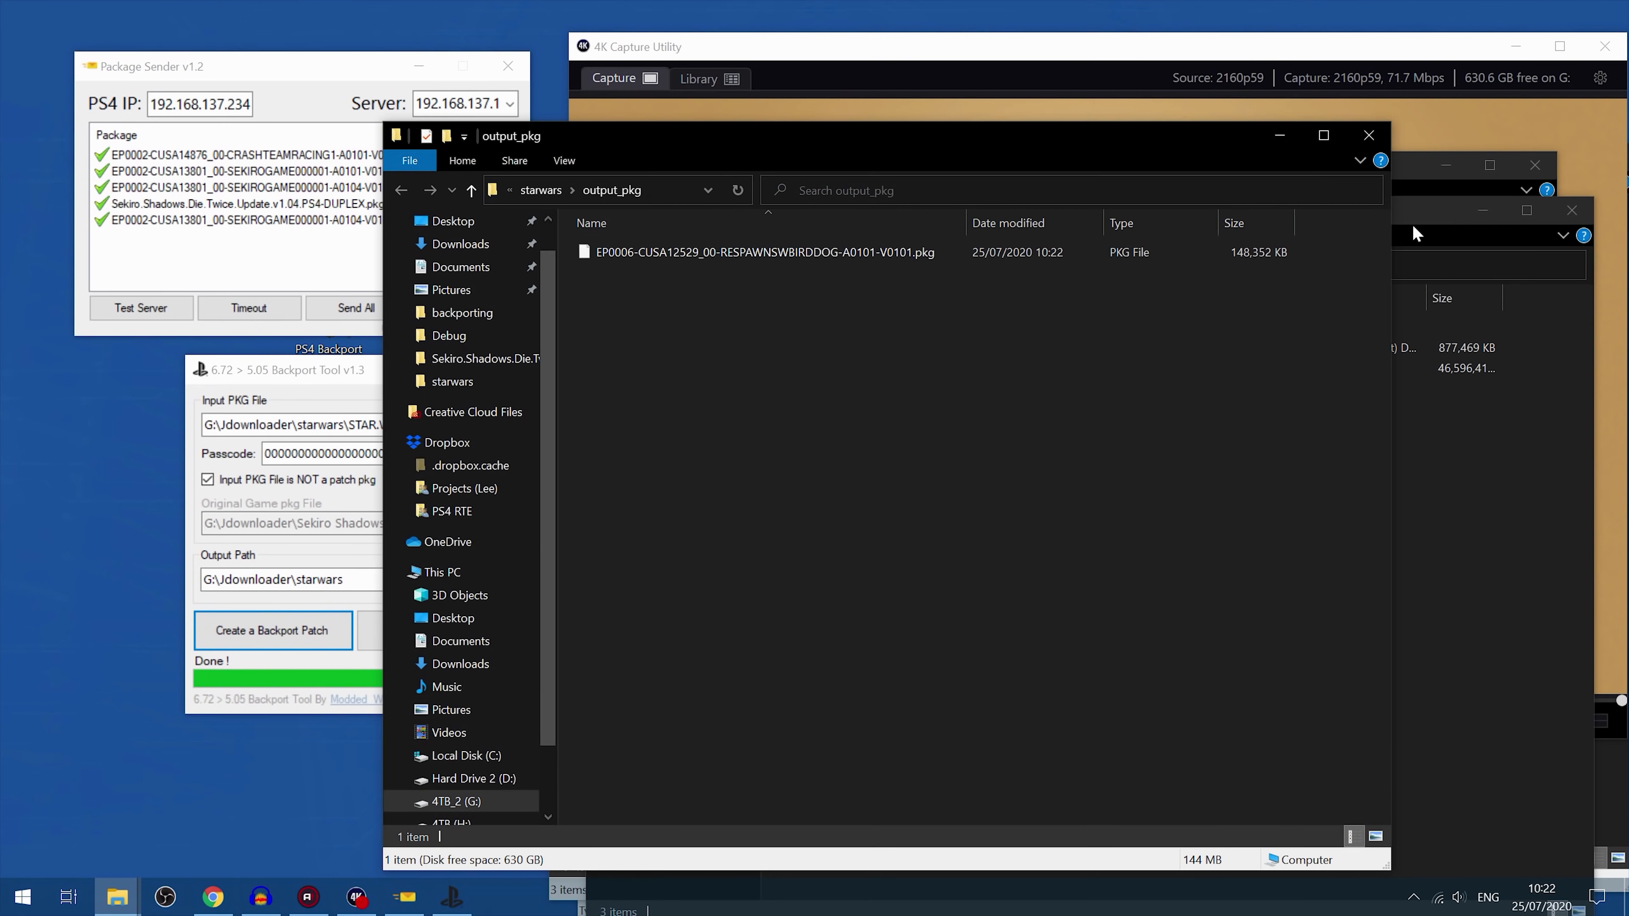
click(1380, 139)
Step: Add EP0006-CUSA12529_00-RESPAWNSWBIRDDOG-A0101-V0101.pkg from the starwars output_pkg folder to Package Sender, send it, and bring the console capture forward
double_click(833, 328)
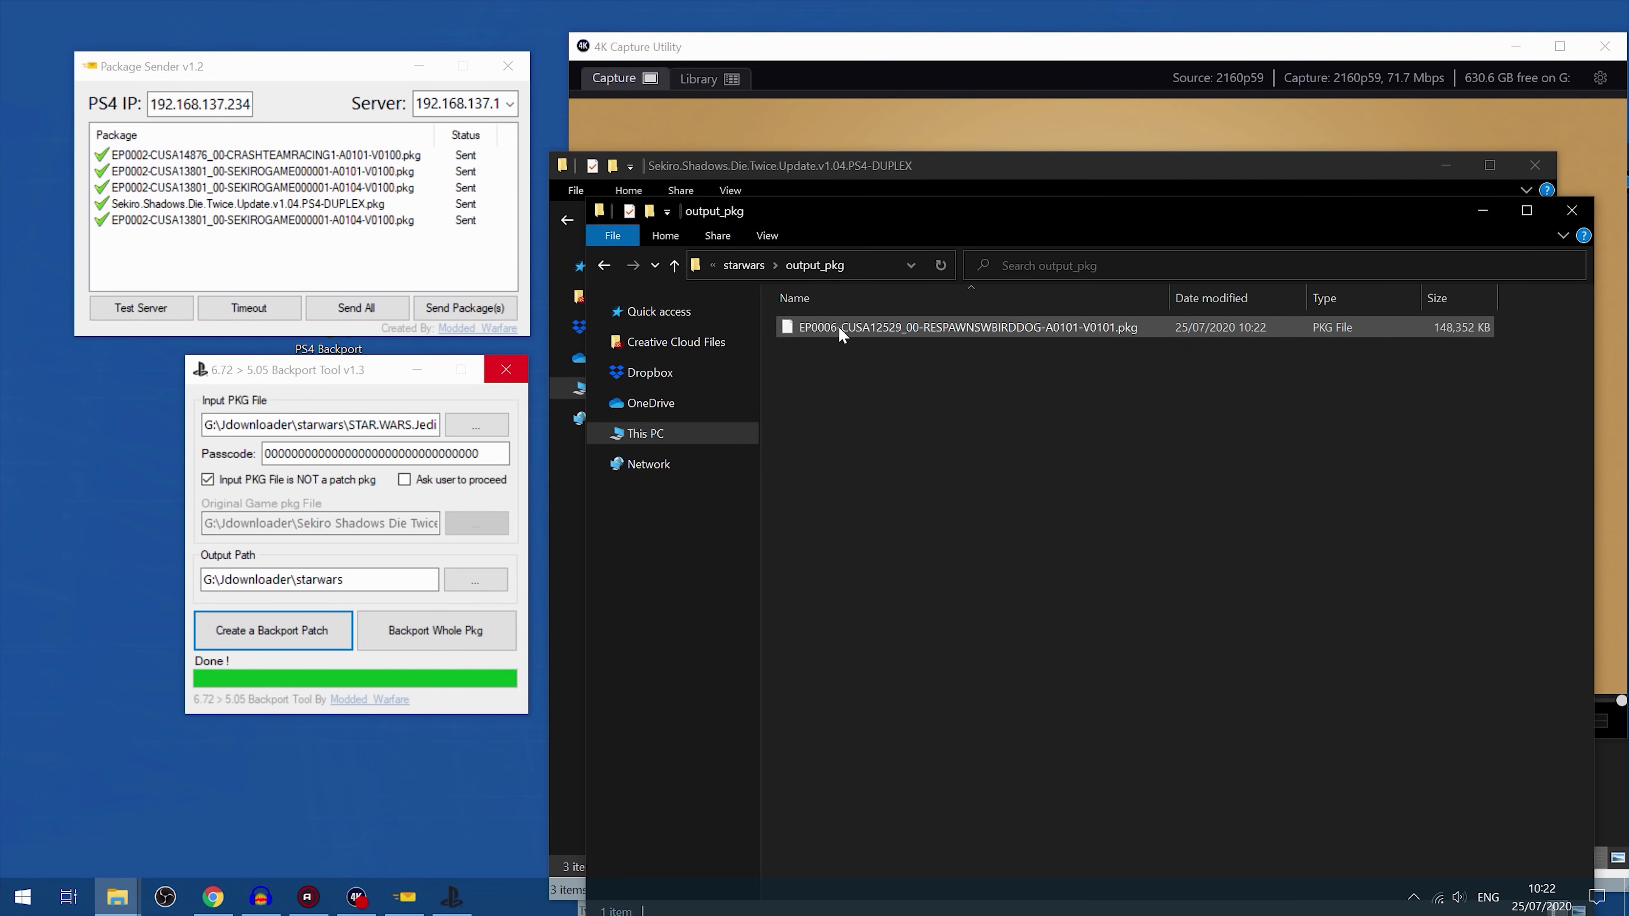
click(918, 332)
drag(919, 333, 270, 235)
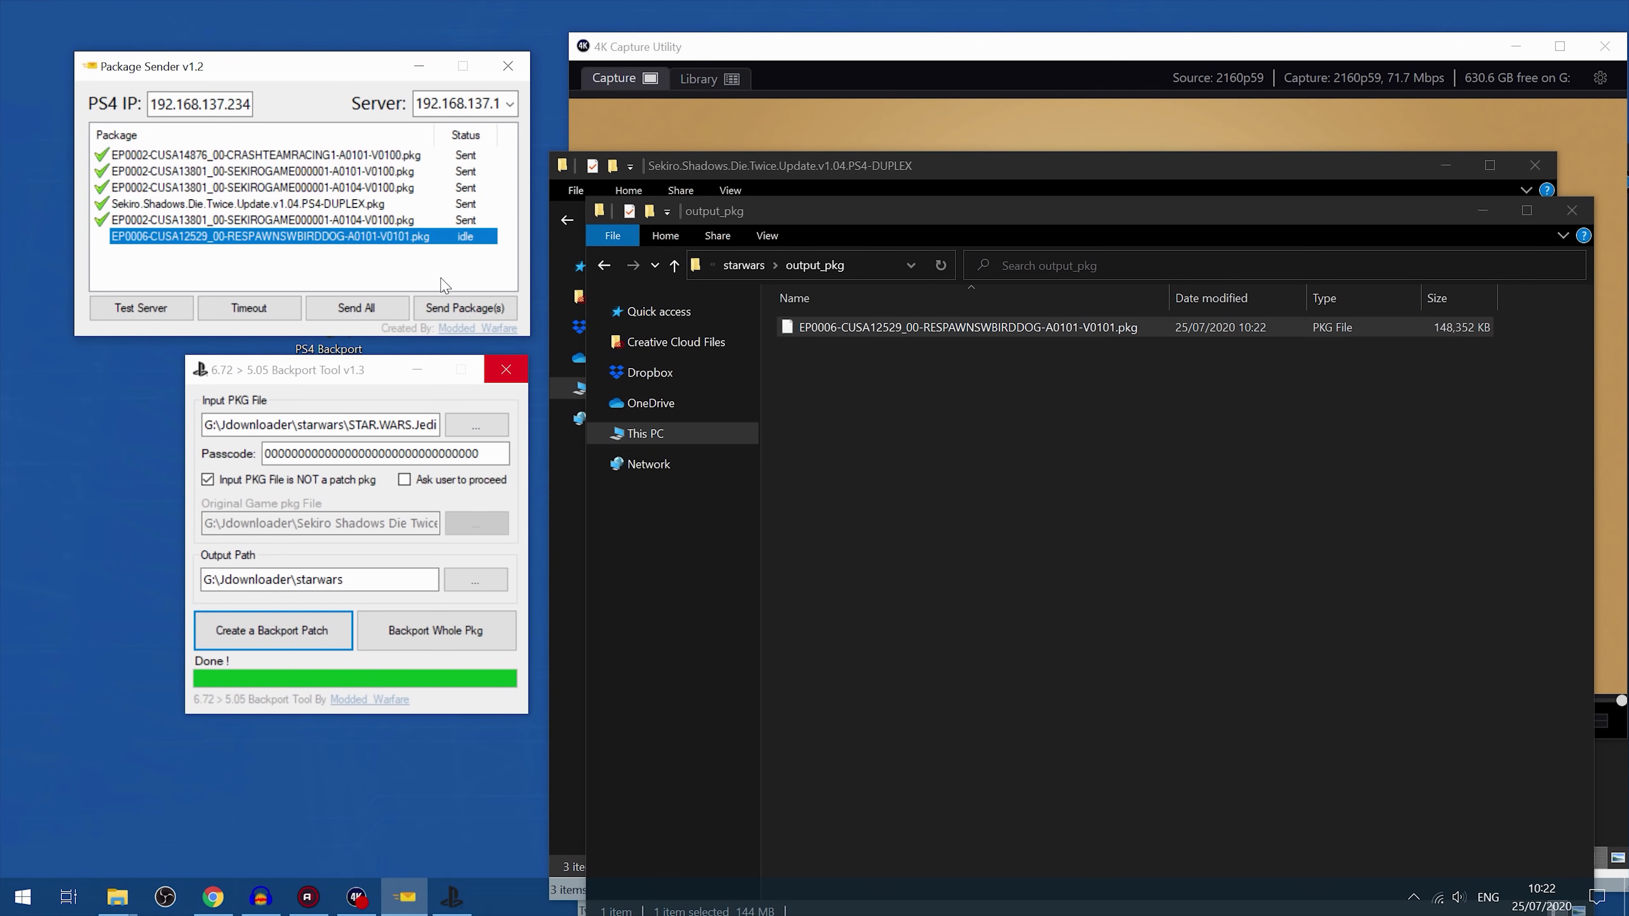
click(459, 308)
click(791, 138)
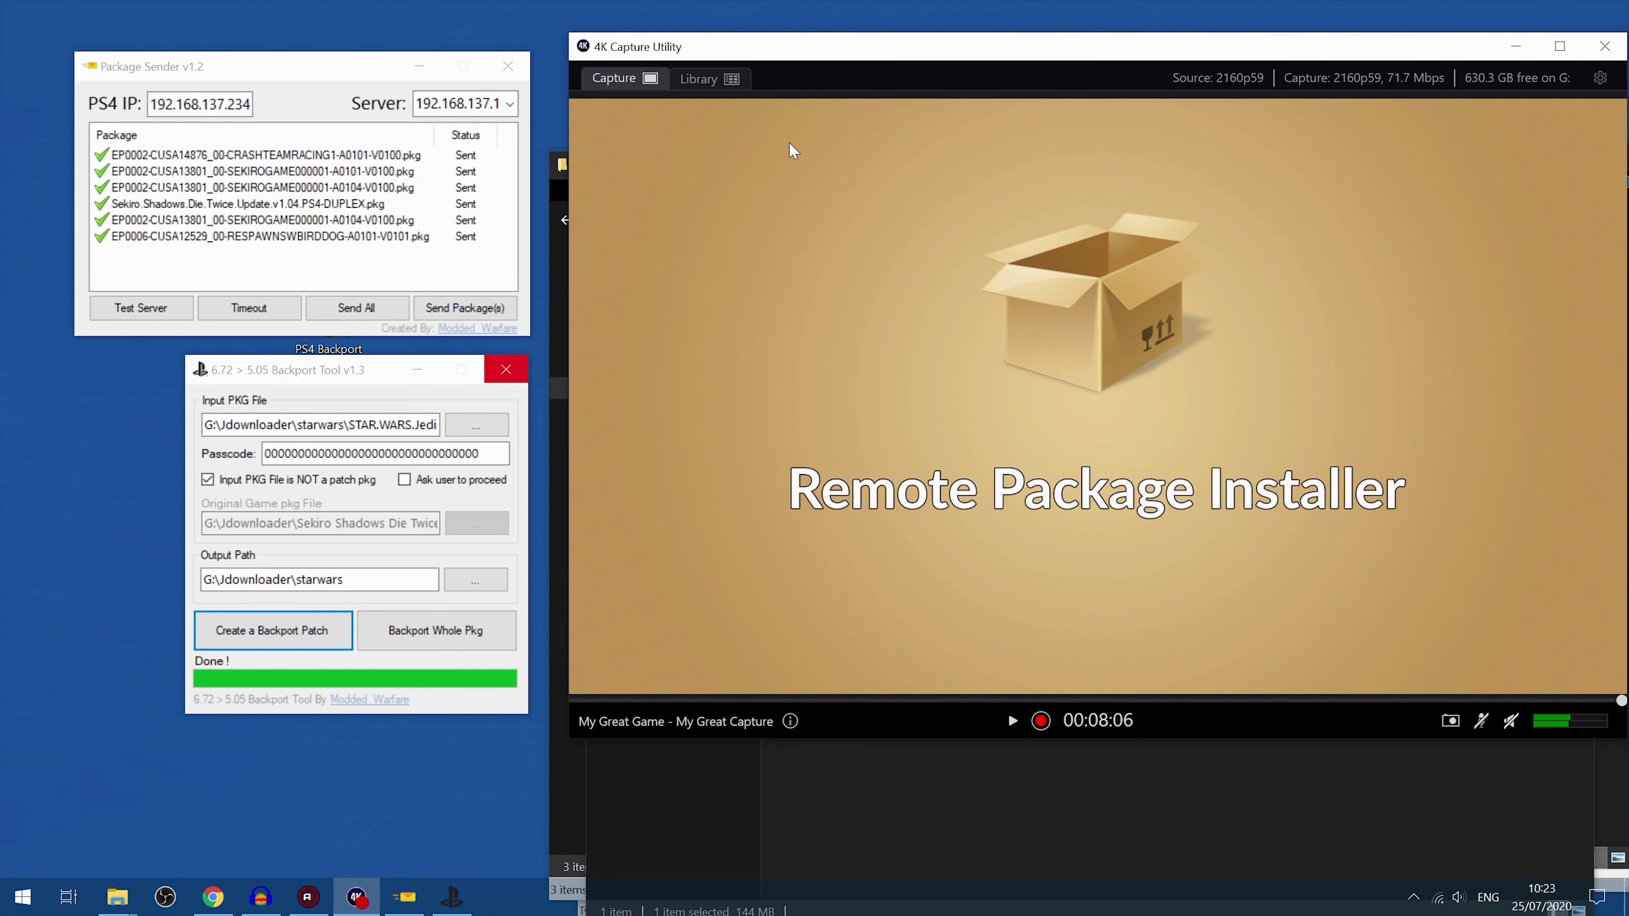
Step: Uninstall the EP0006-CUSA12529 Star Wars patch from the PS4 through Package Sender
click(263, 232)
right_click(264, 232)
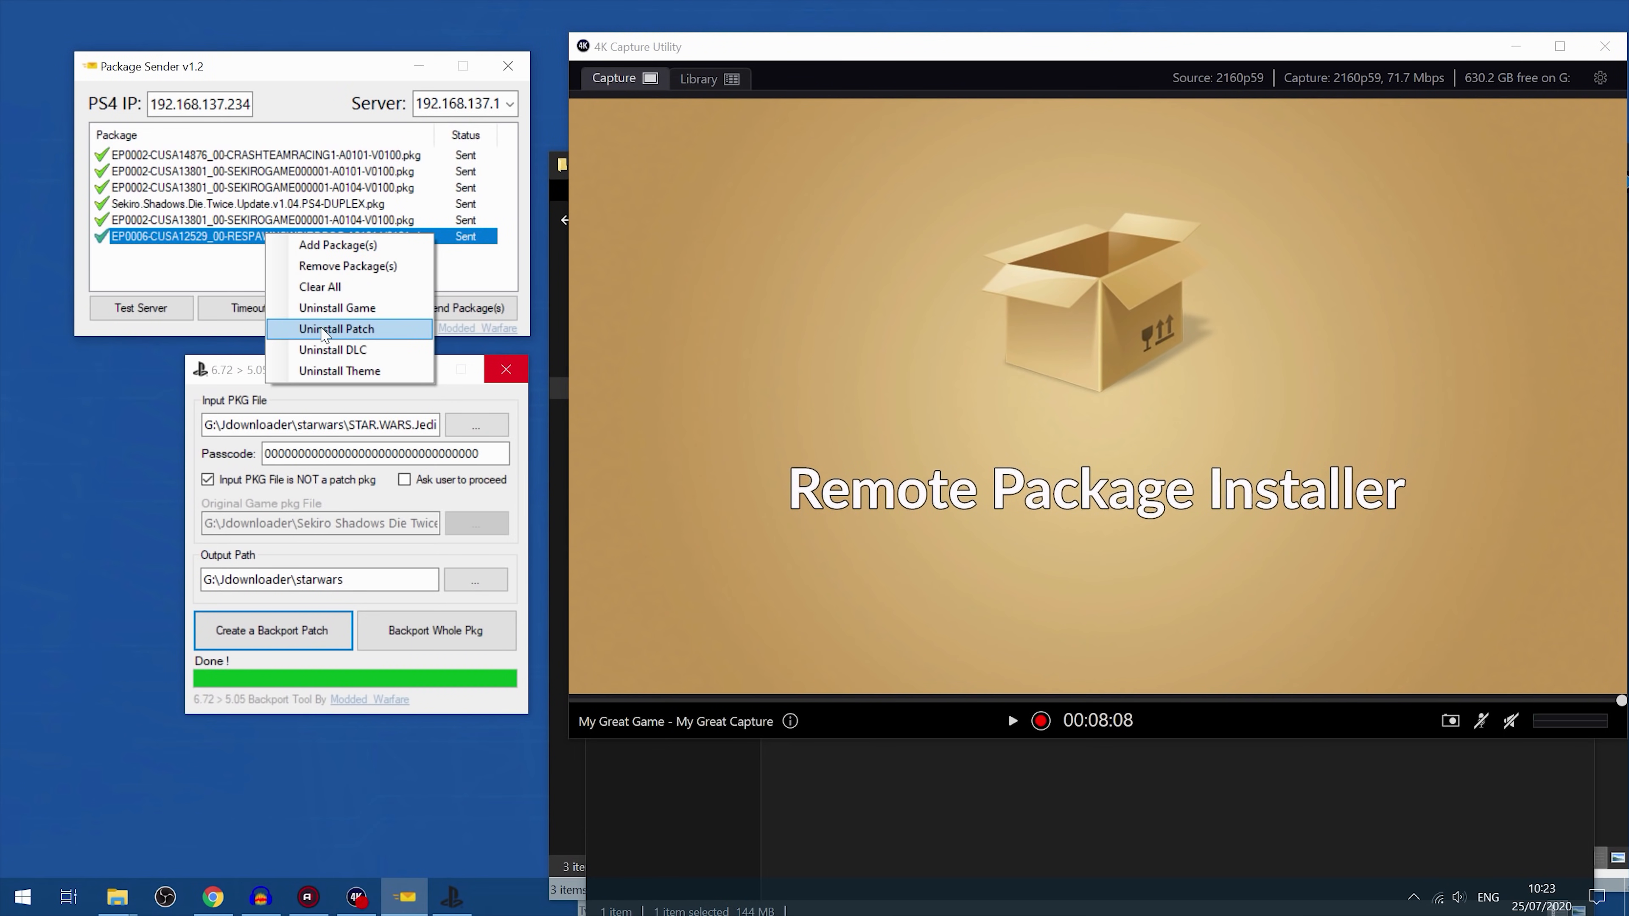
click(321, 329)
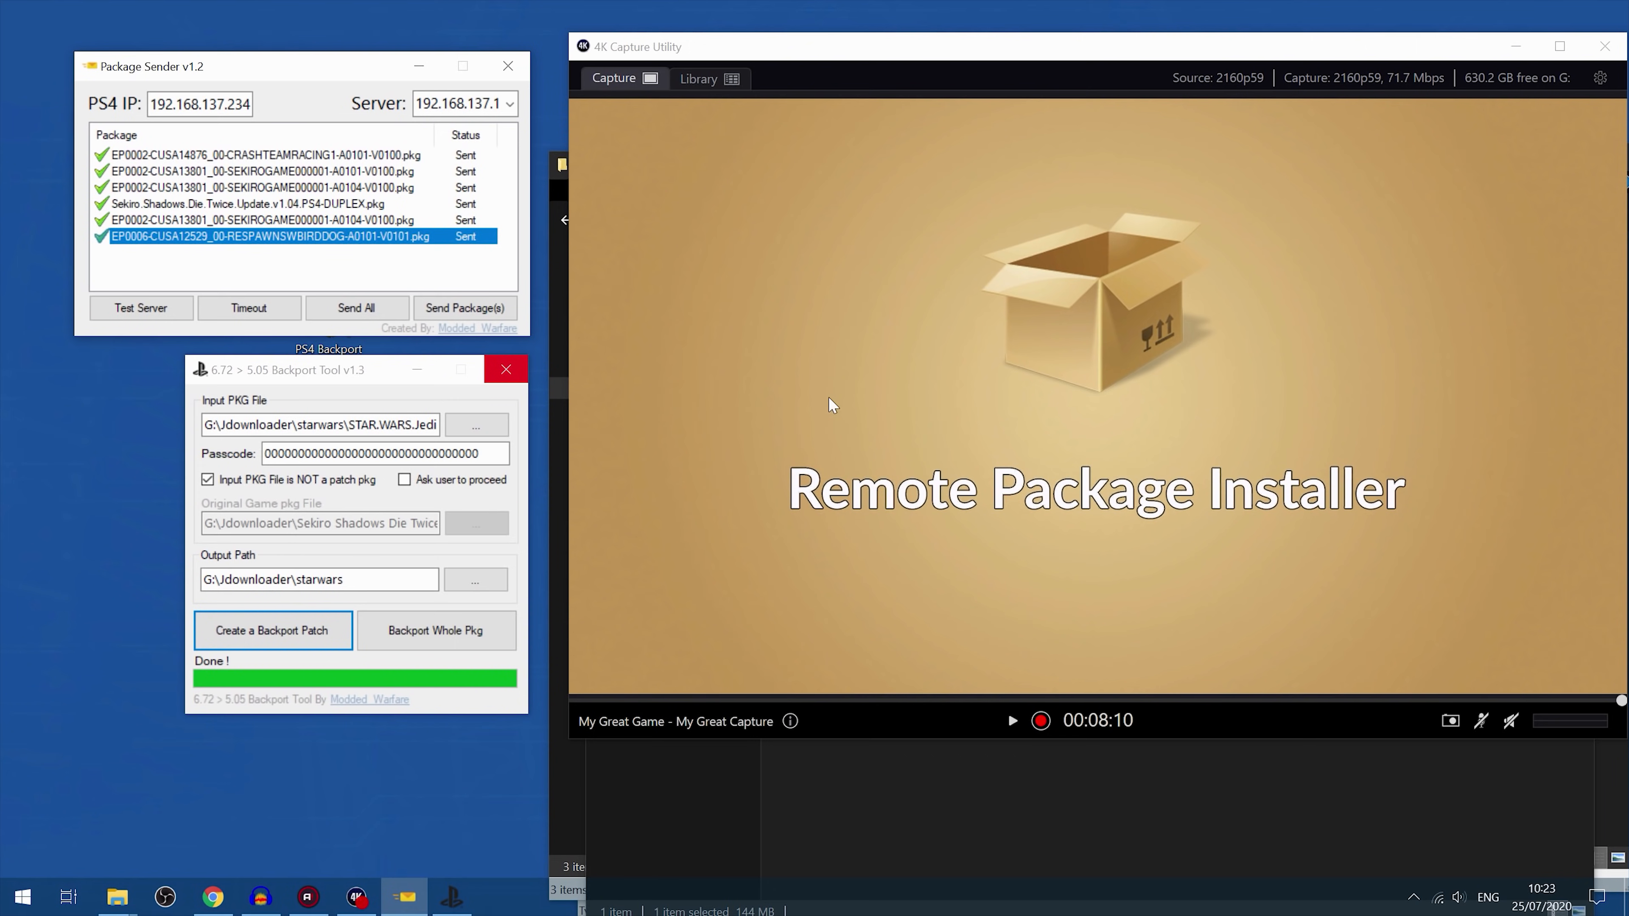
click(911, 409)
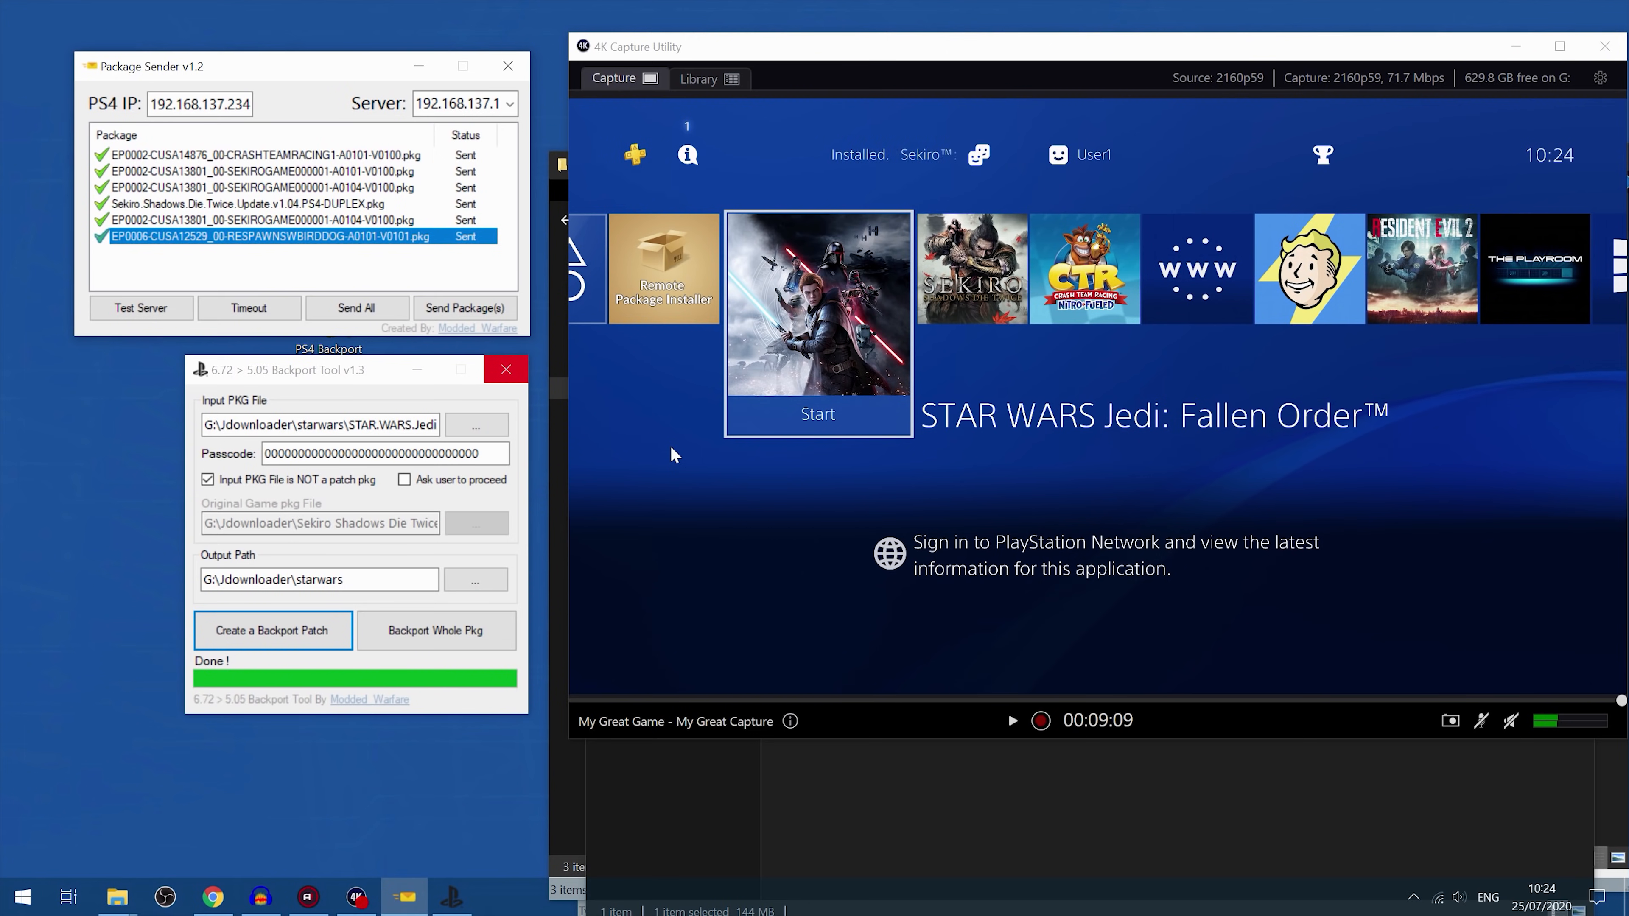
Step: Switch to Chrome, examine the forum tutorial on backporting EA titles, including its required functions and eboot patching process, and minimize the browser
key(alt+Tab)
scroll(949, 403, down, 6)
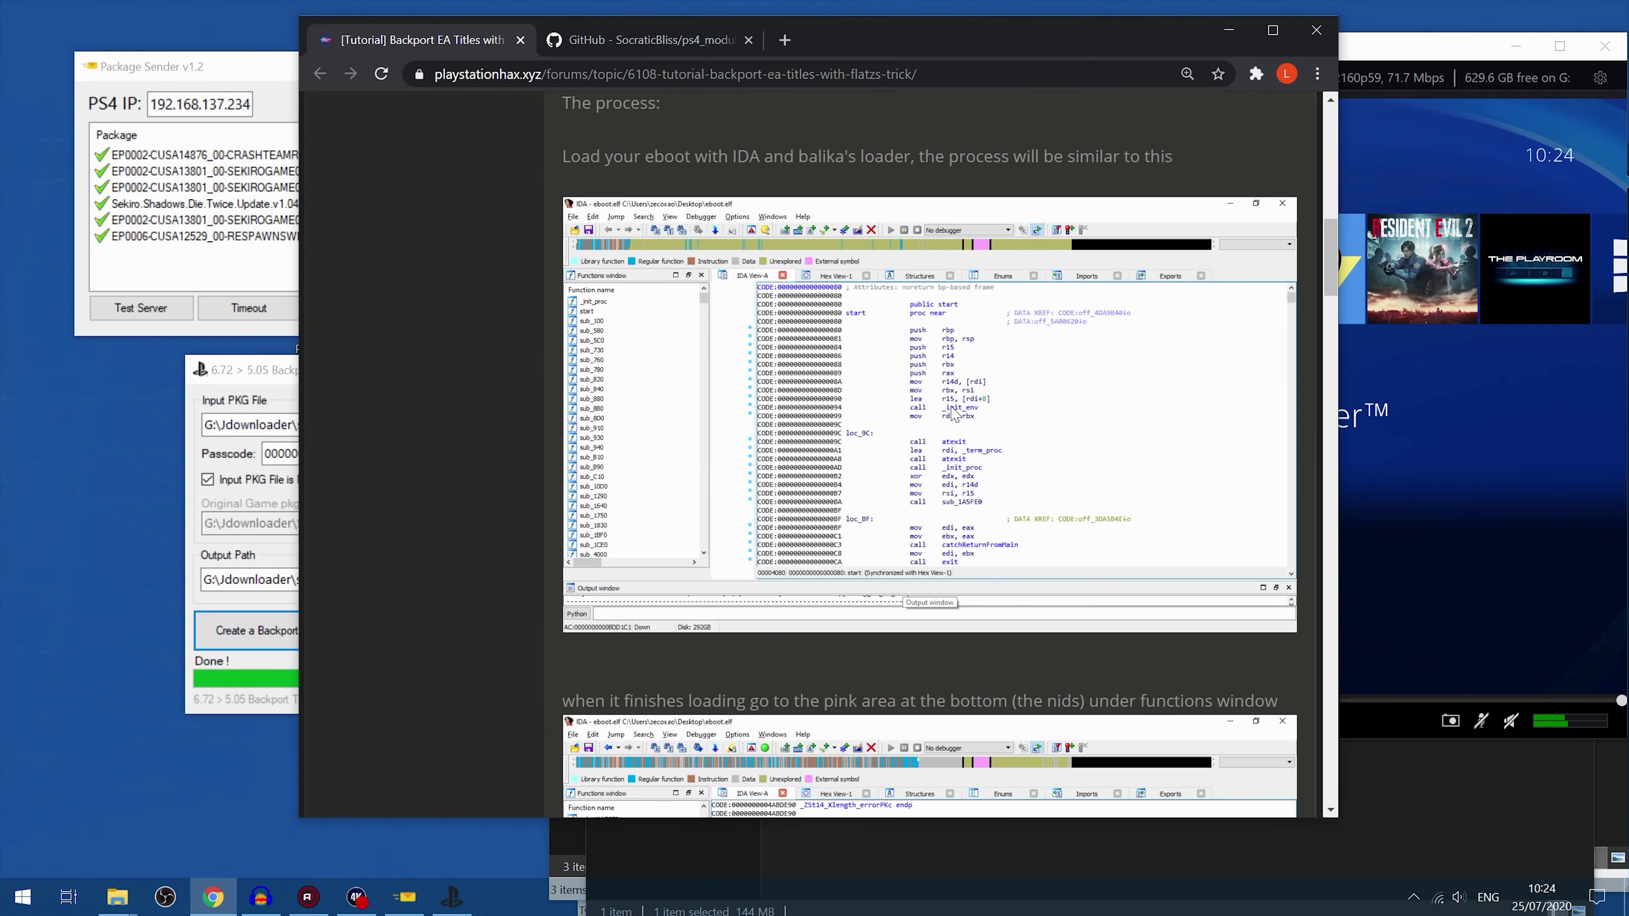
scroll(940, 249, up, 6)
scroll(940, 249, down, 15)
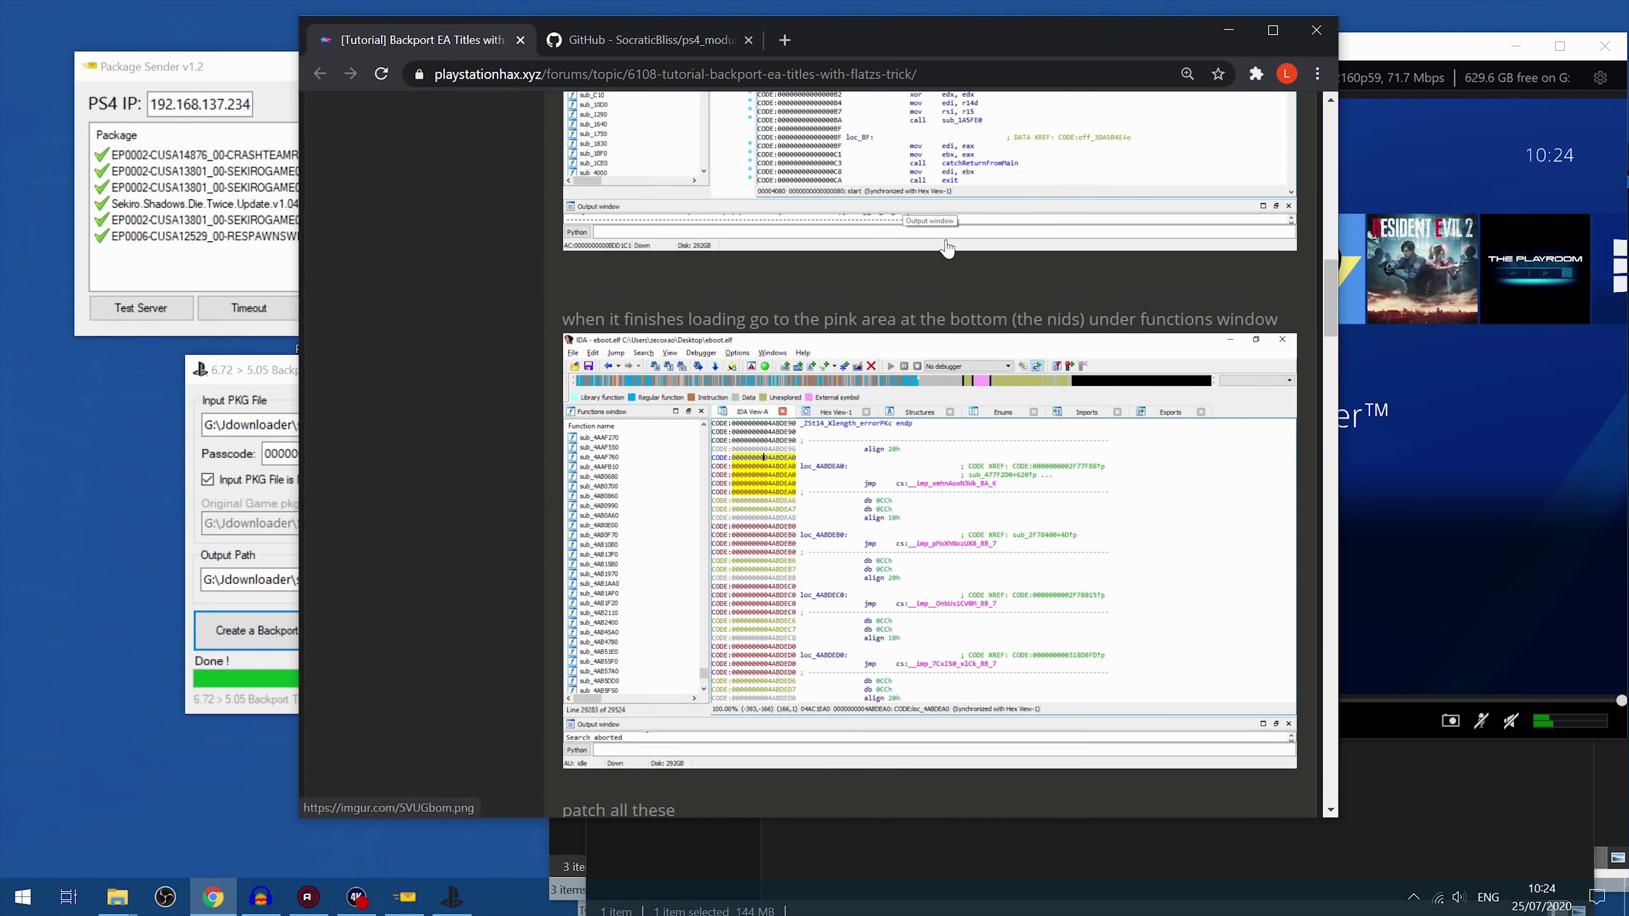
scroll(645, 325, down, 12)
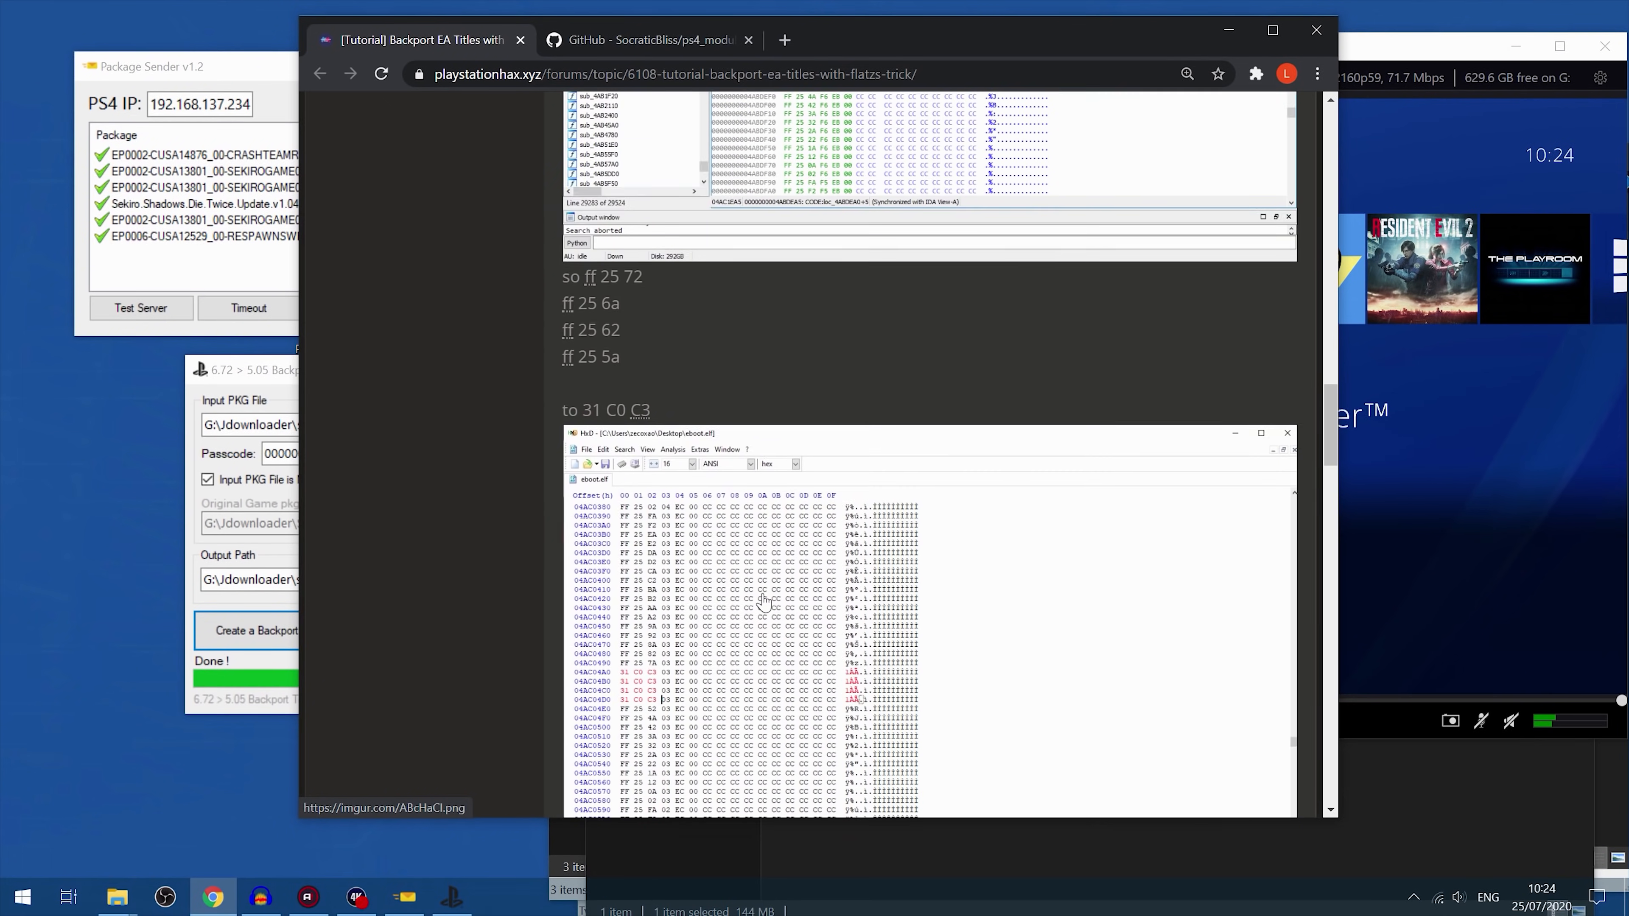
scroll(556, 536, up, 20)
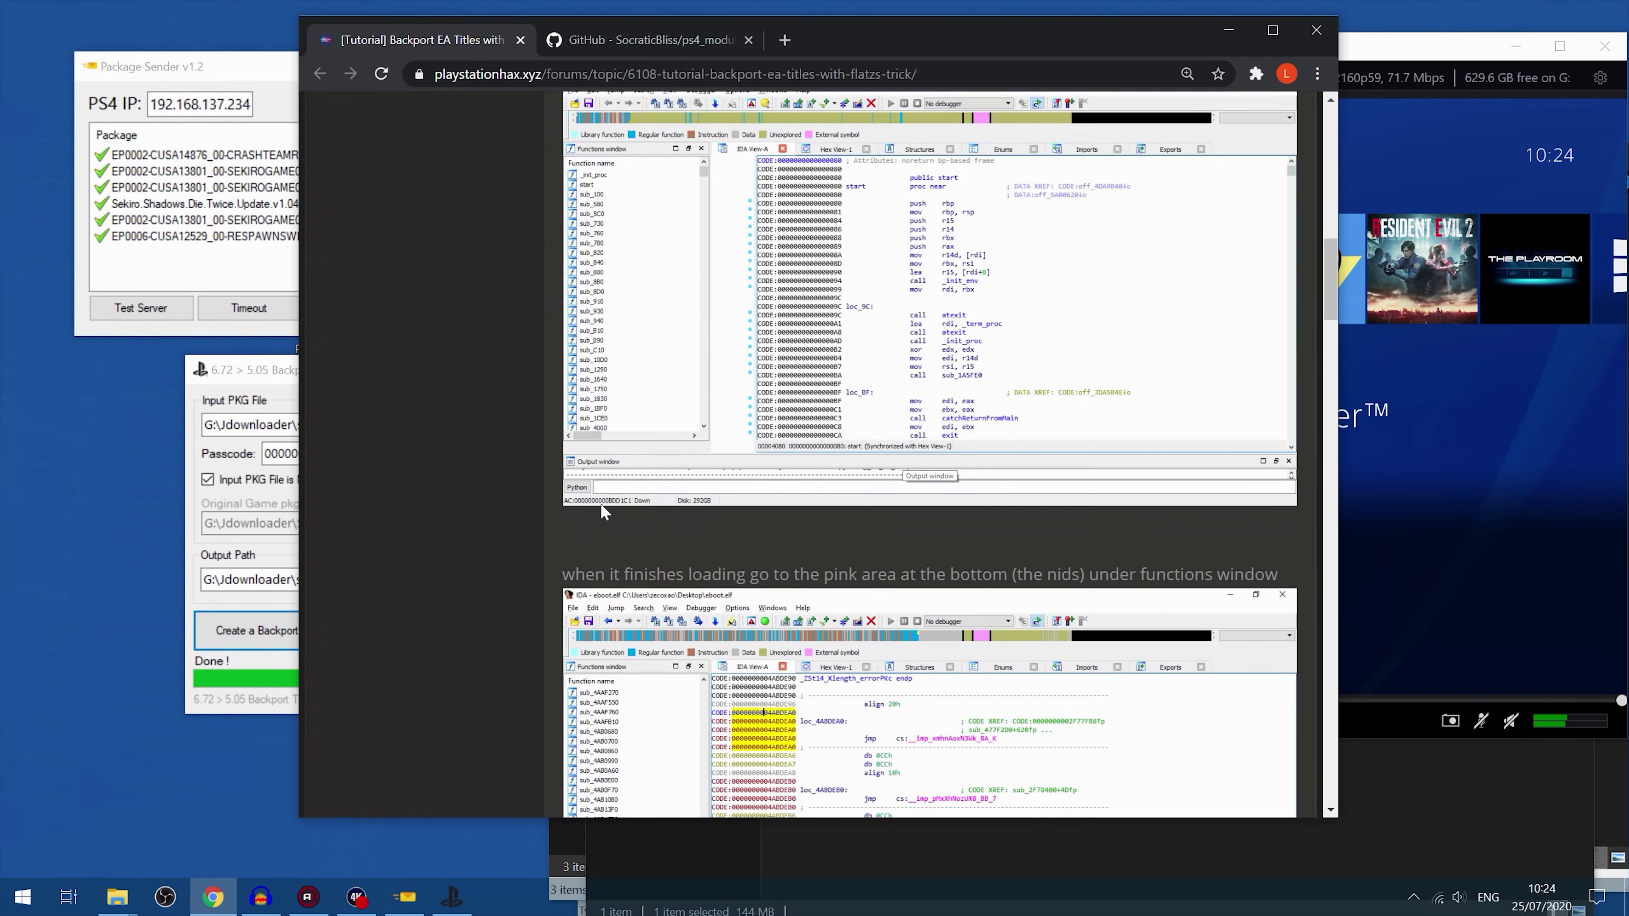
scroll(1191, 185, down, 4)
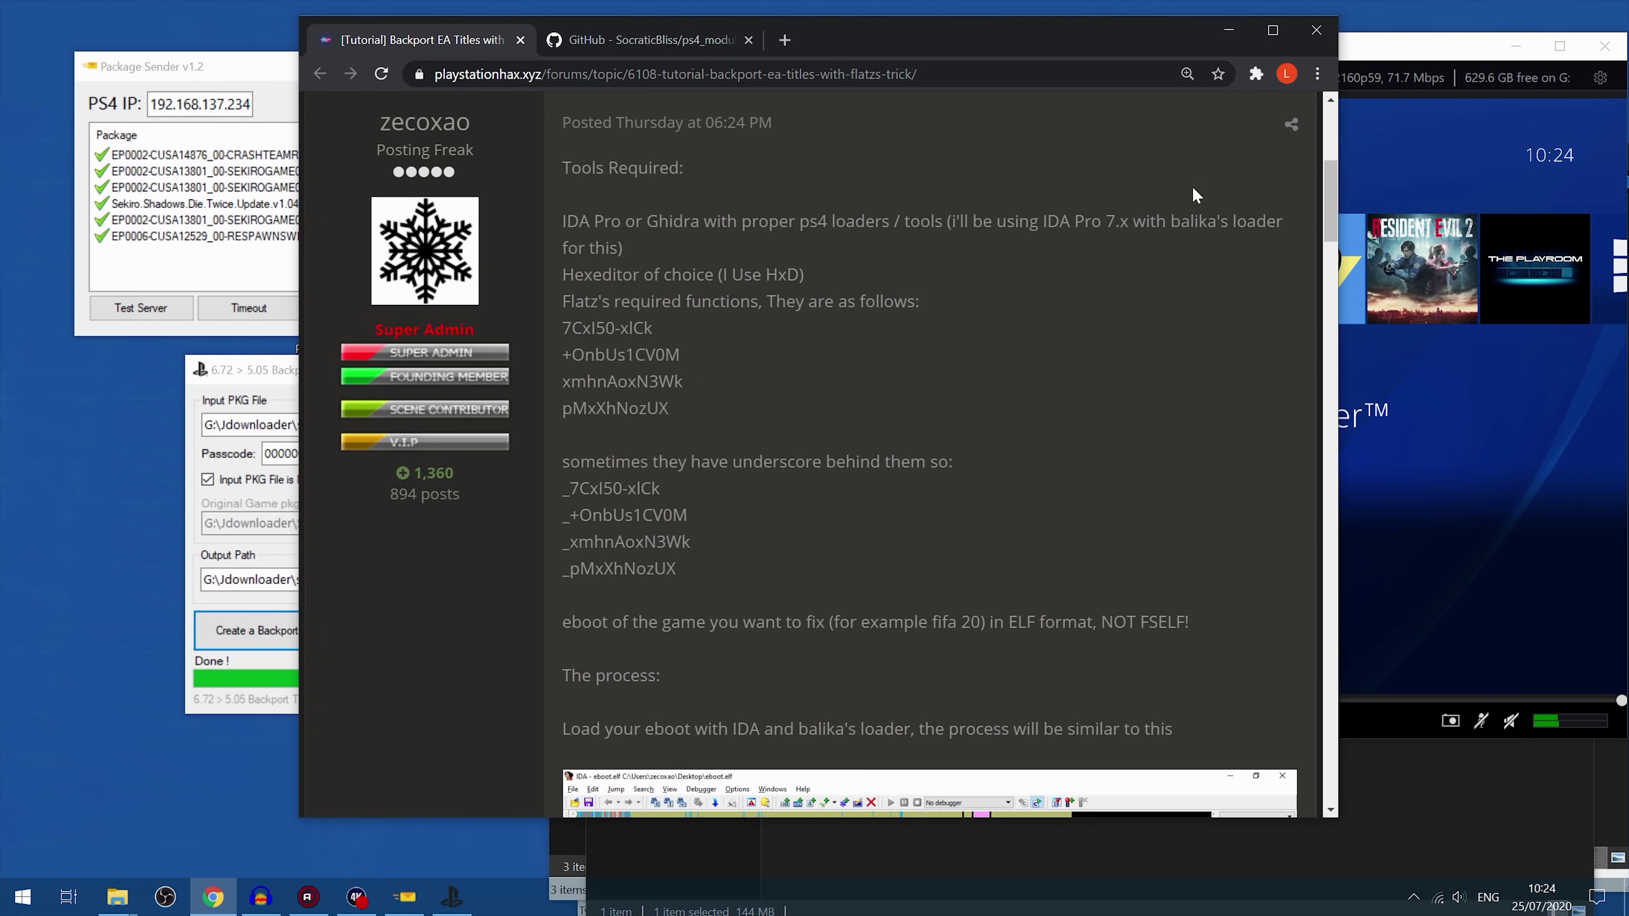
click(1229, 30)
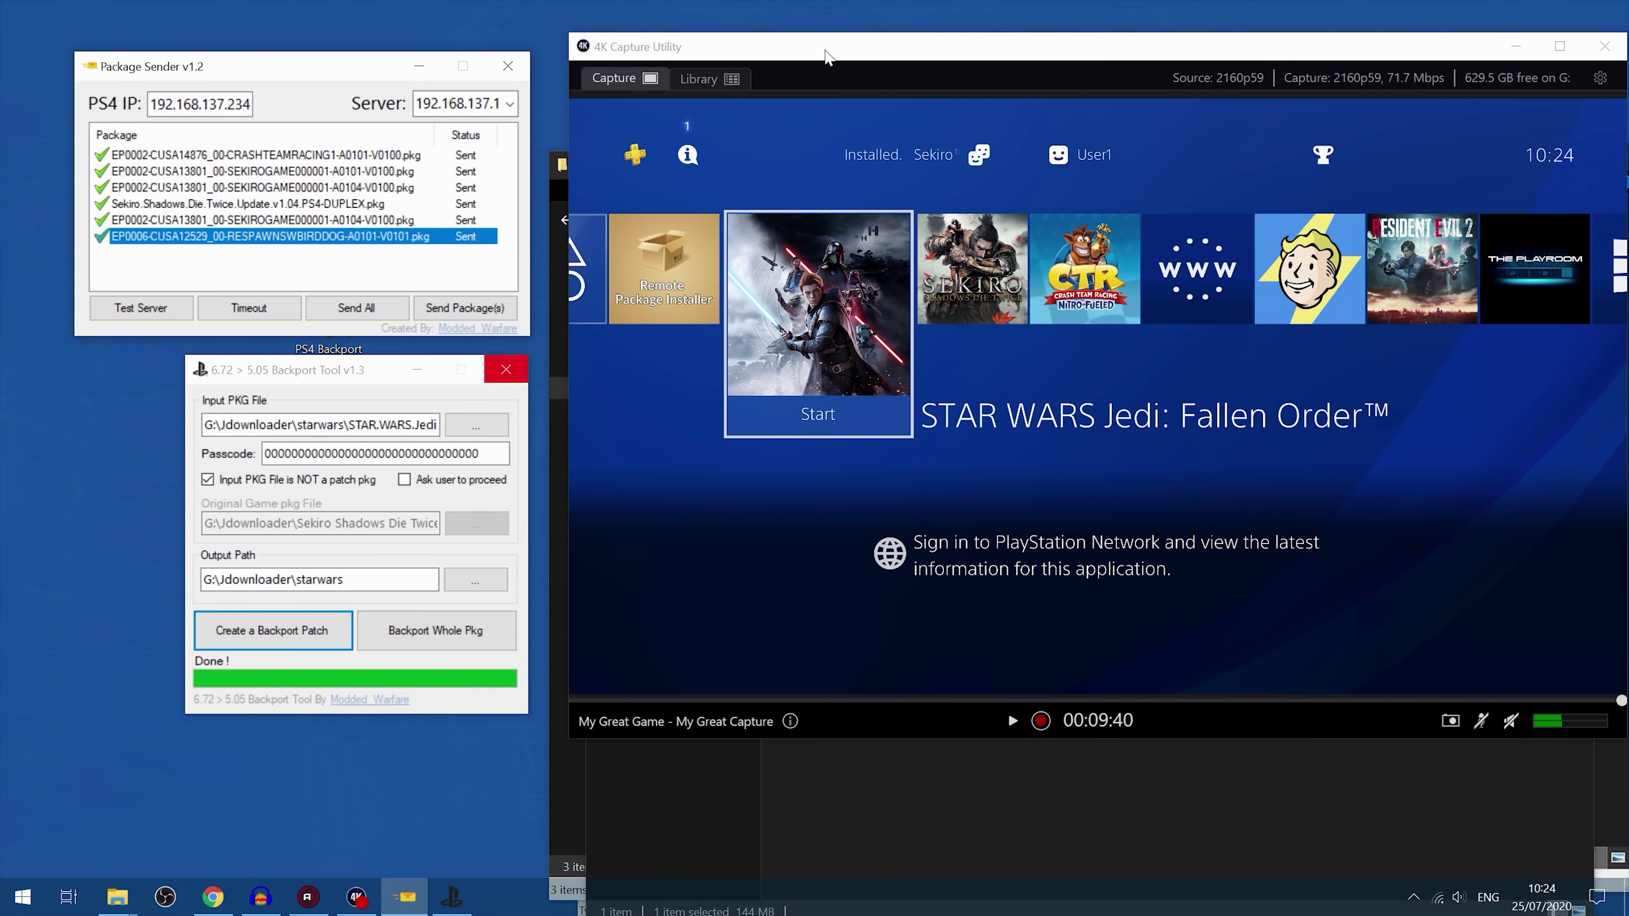
Step: Close Package Sender and delete the output_pkg folder from the starwars folder
drag(825, 55, 883, 51)
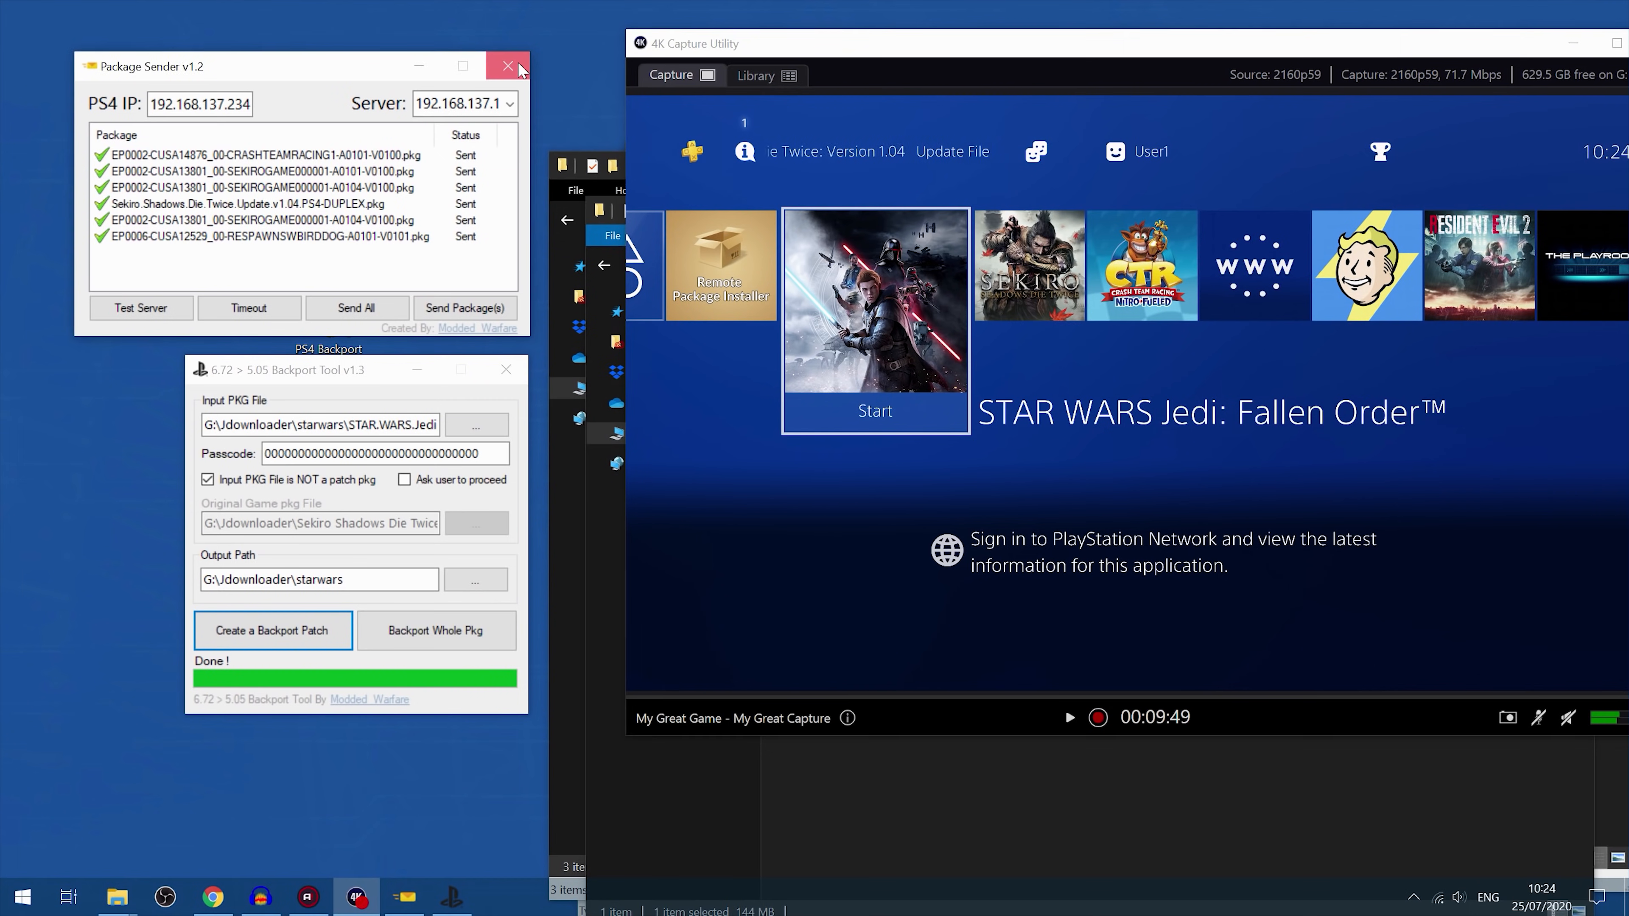
click(508, 66)
click(599, 212)
click(719, 215)
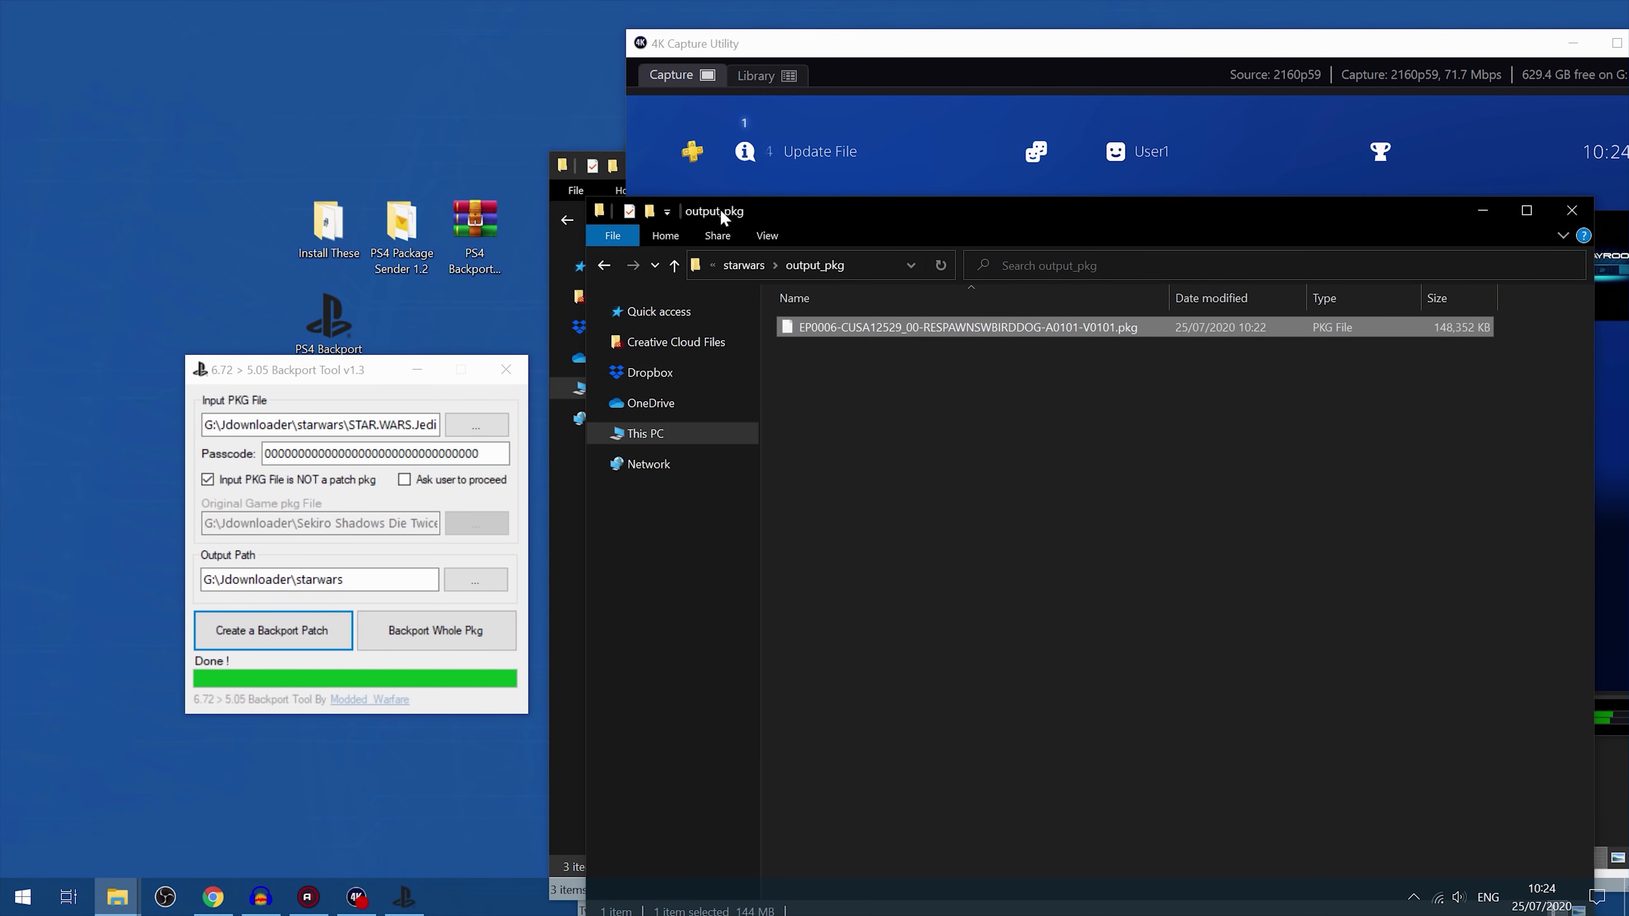
drag(840, 217, 775, 154)
click(683, 204)
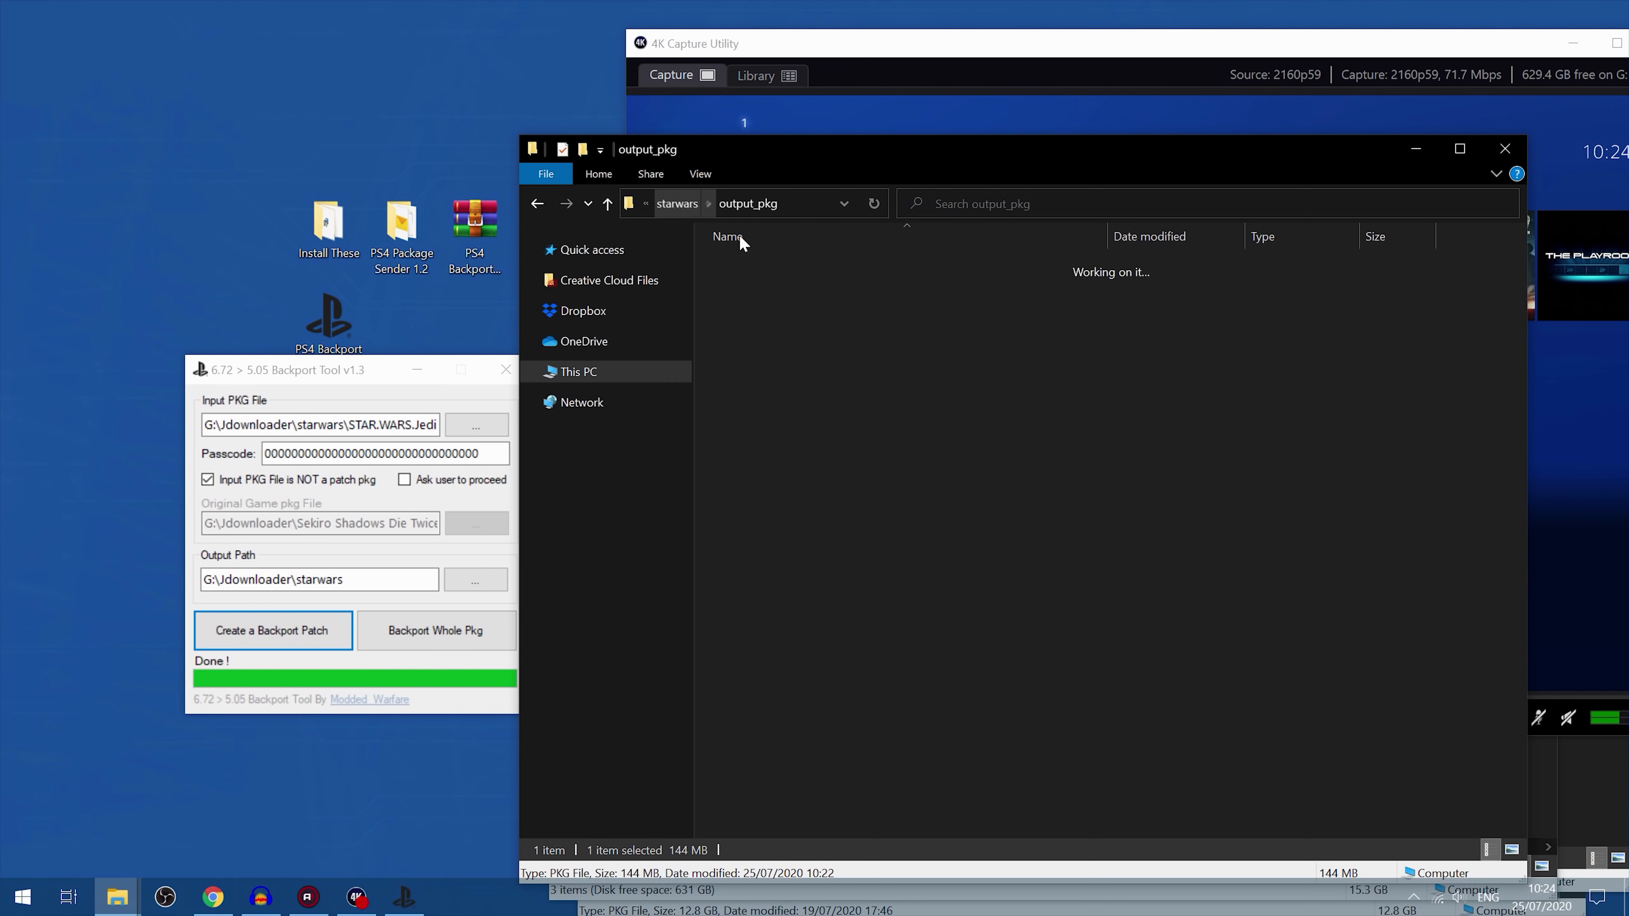
key(Delete)
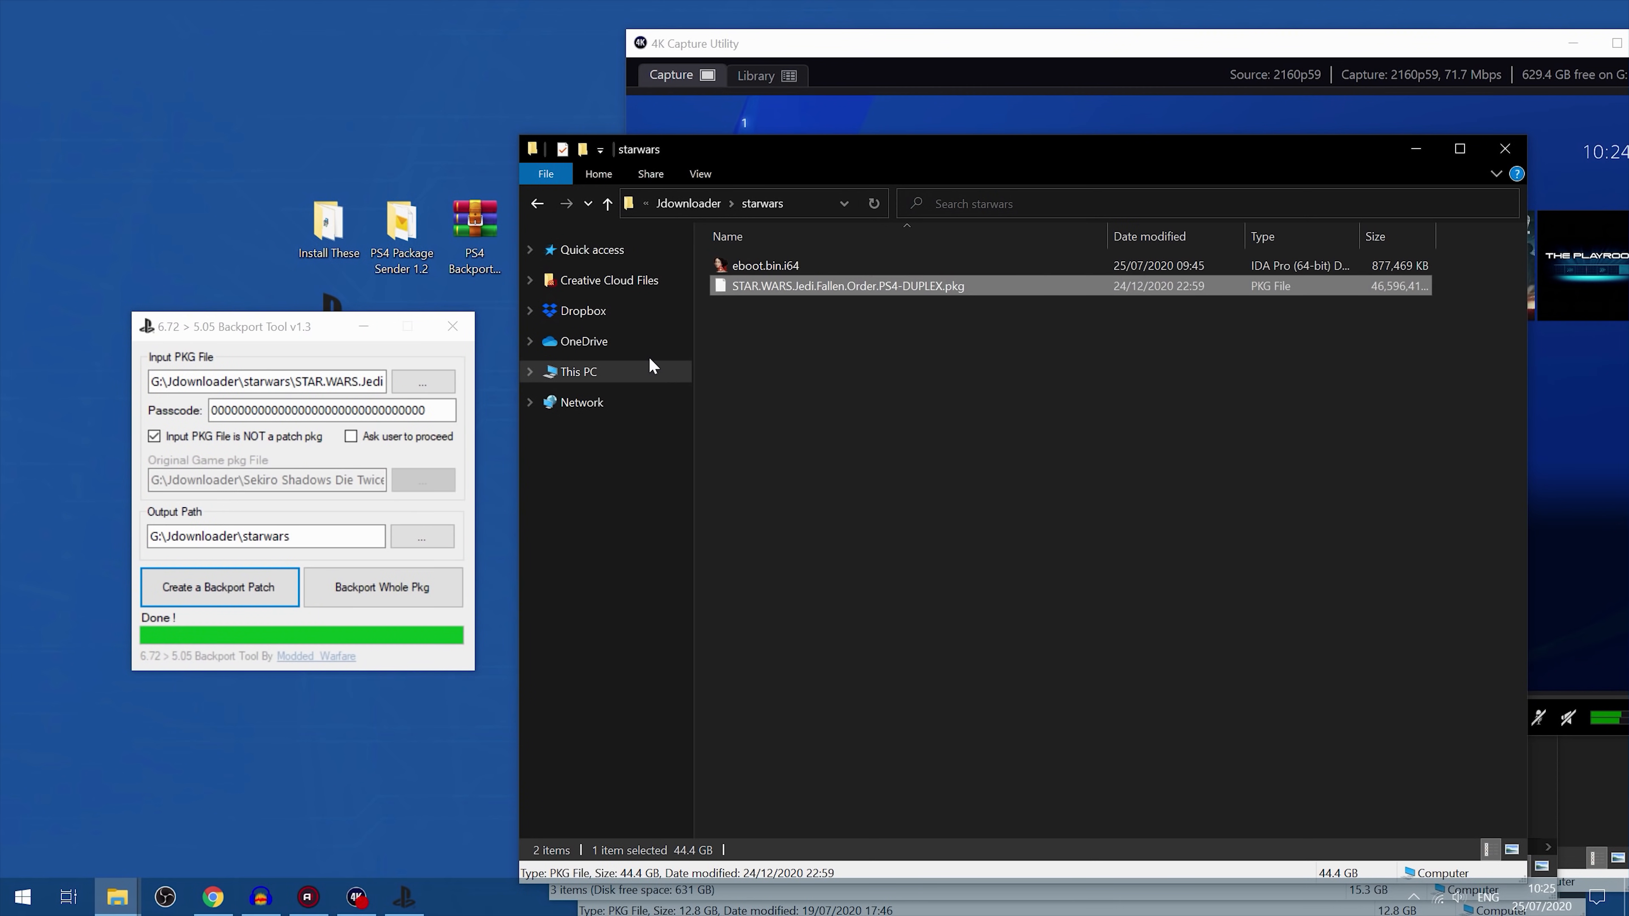
Step: Create a backport patch of the Star Wars package with Ask user to proceed enabled, continuing past extraction to the backporting stage
drag(330, 334, 344, 287)
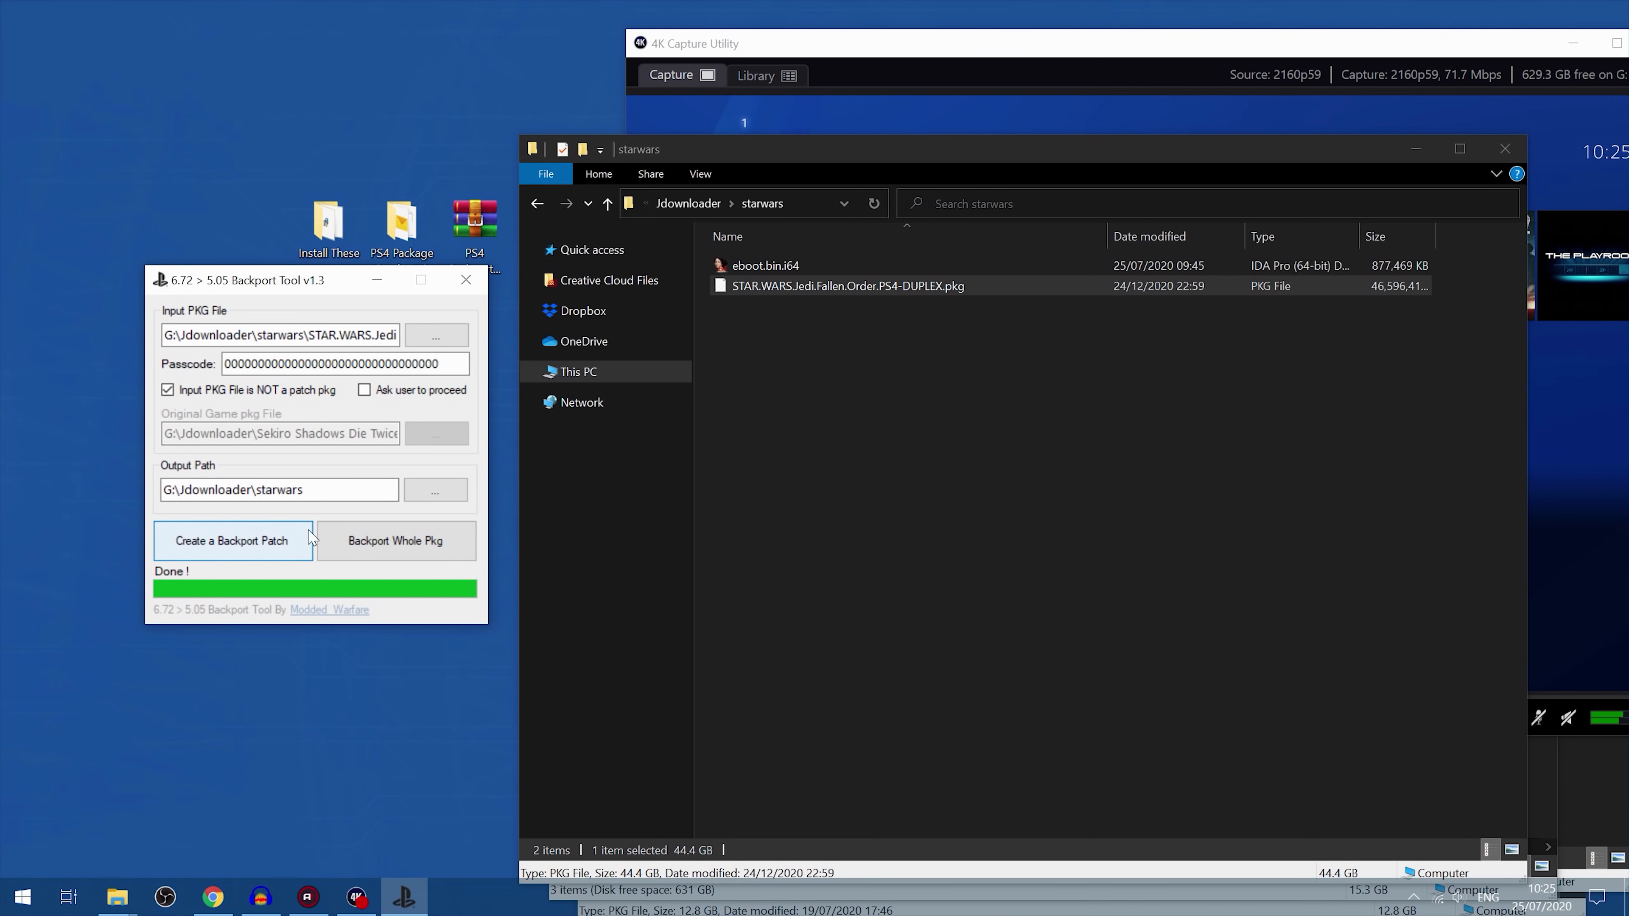
click(404, 396)
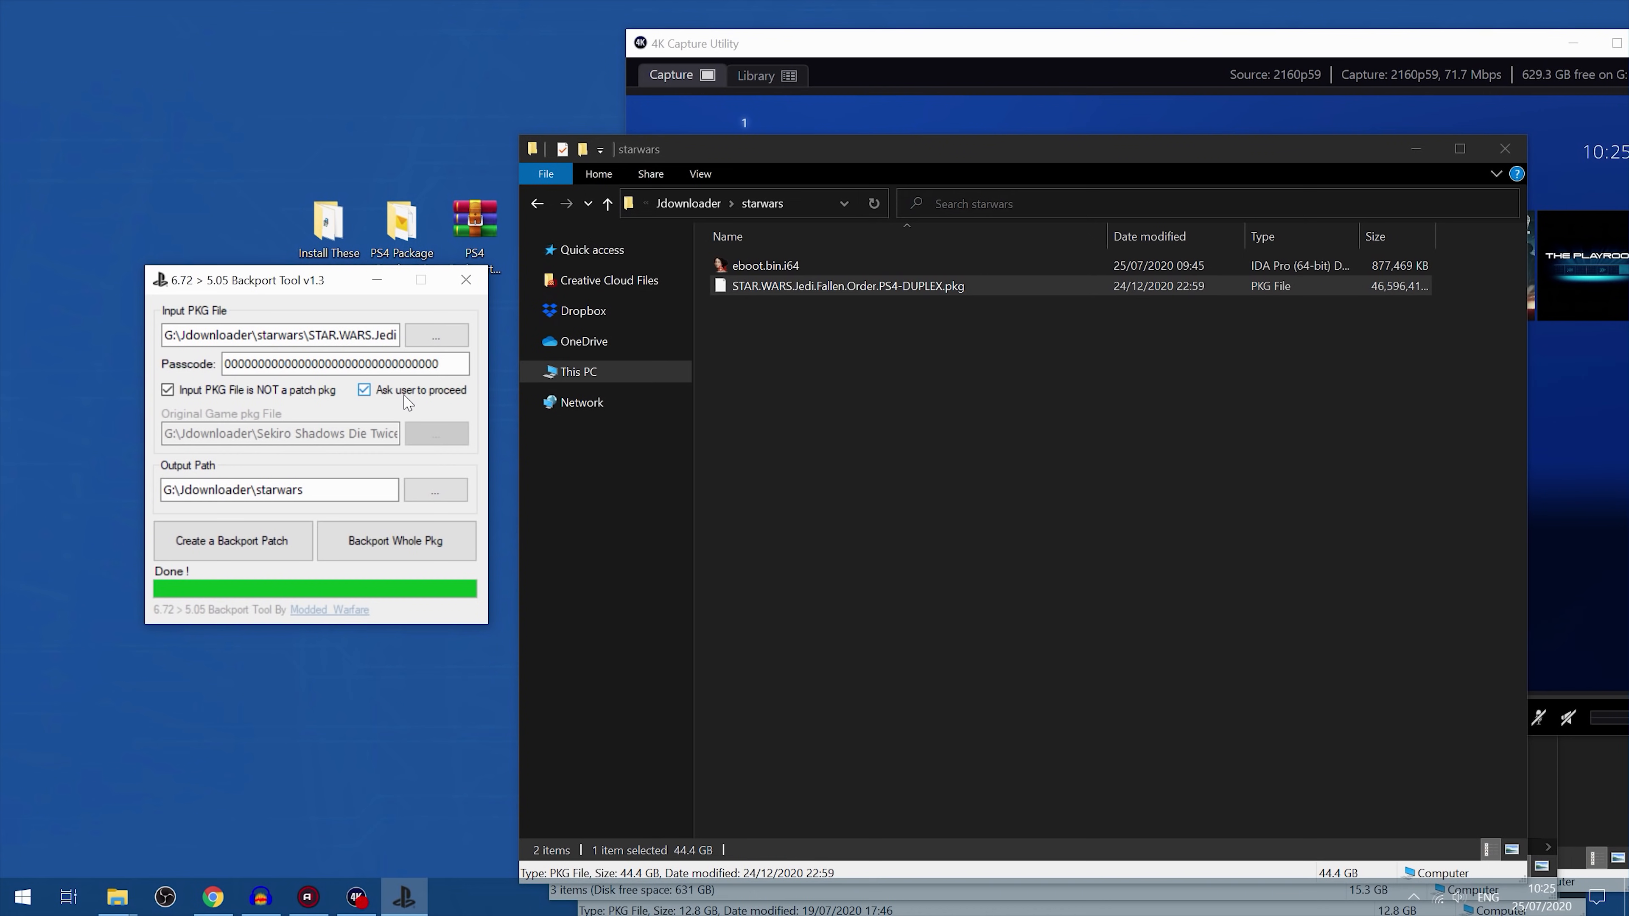
click(256, 553)
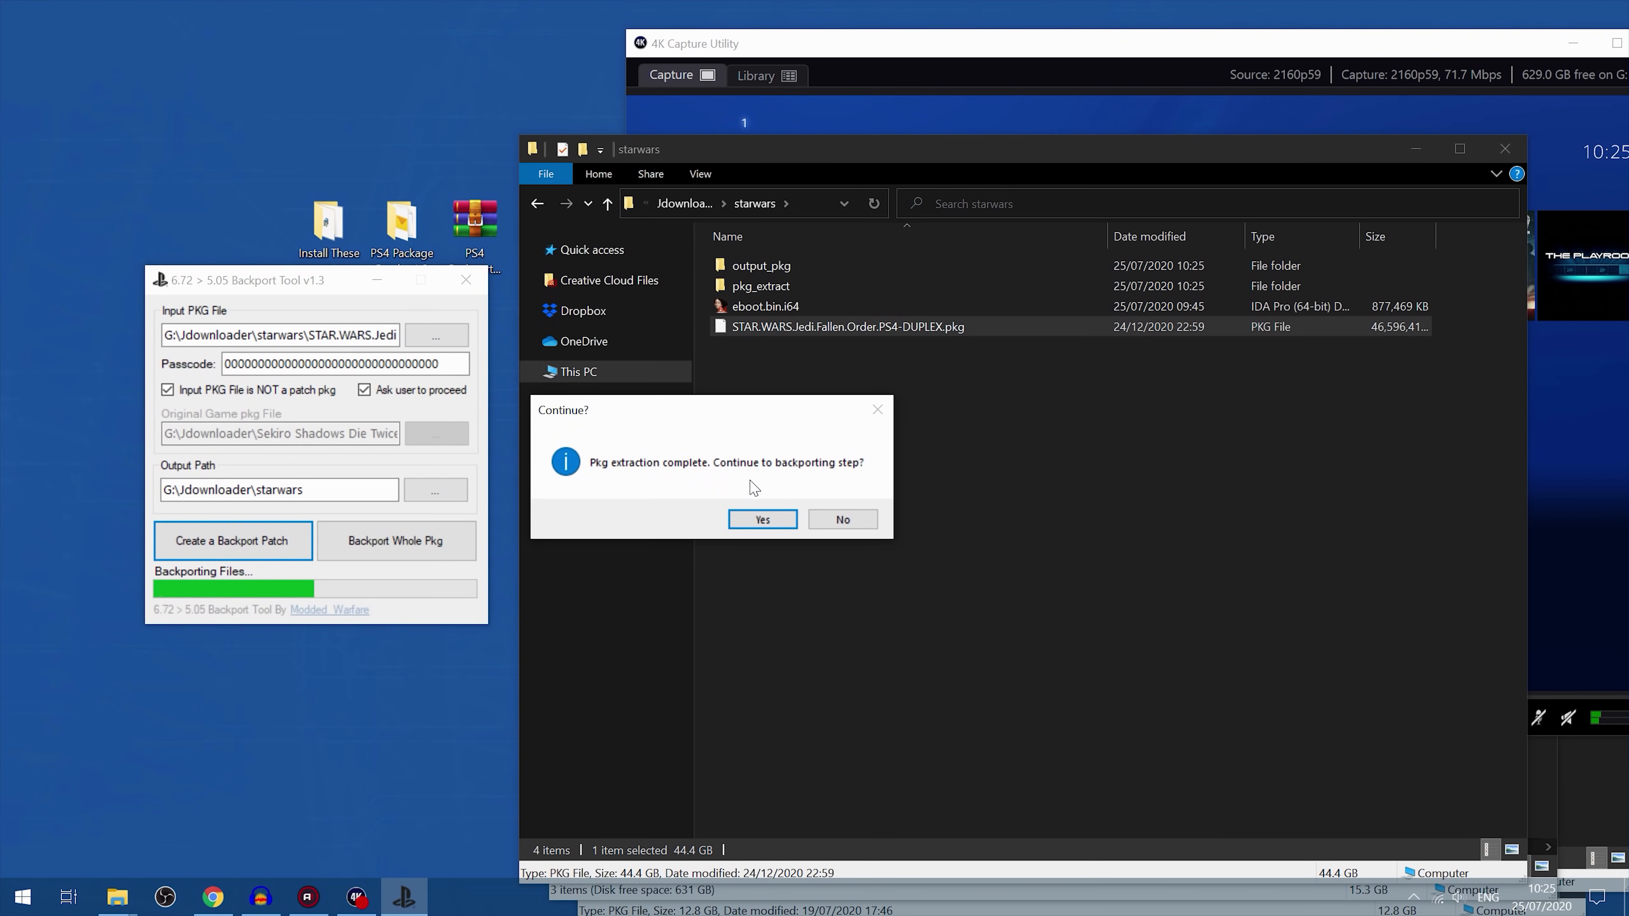
click(773, 519)
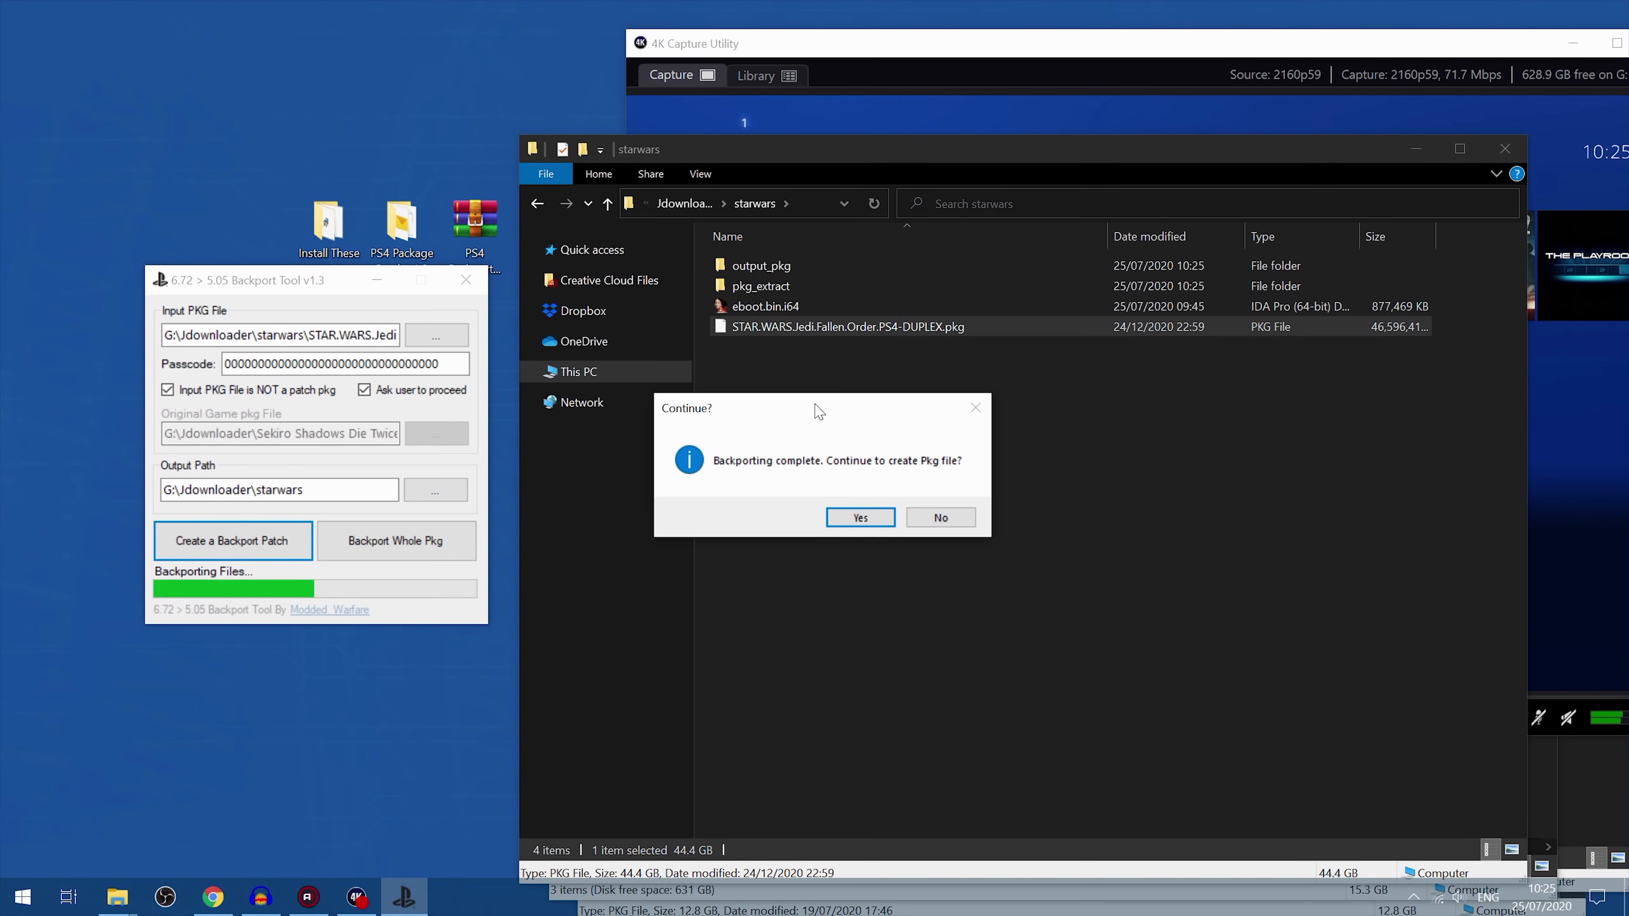
drag(870, 411, 324, 398)
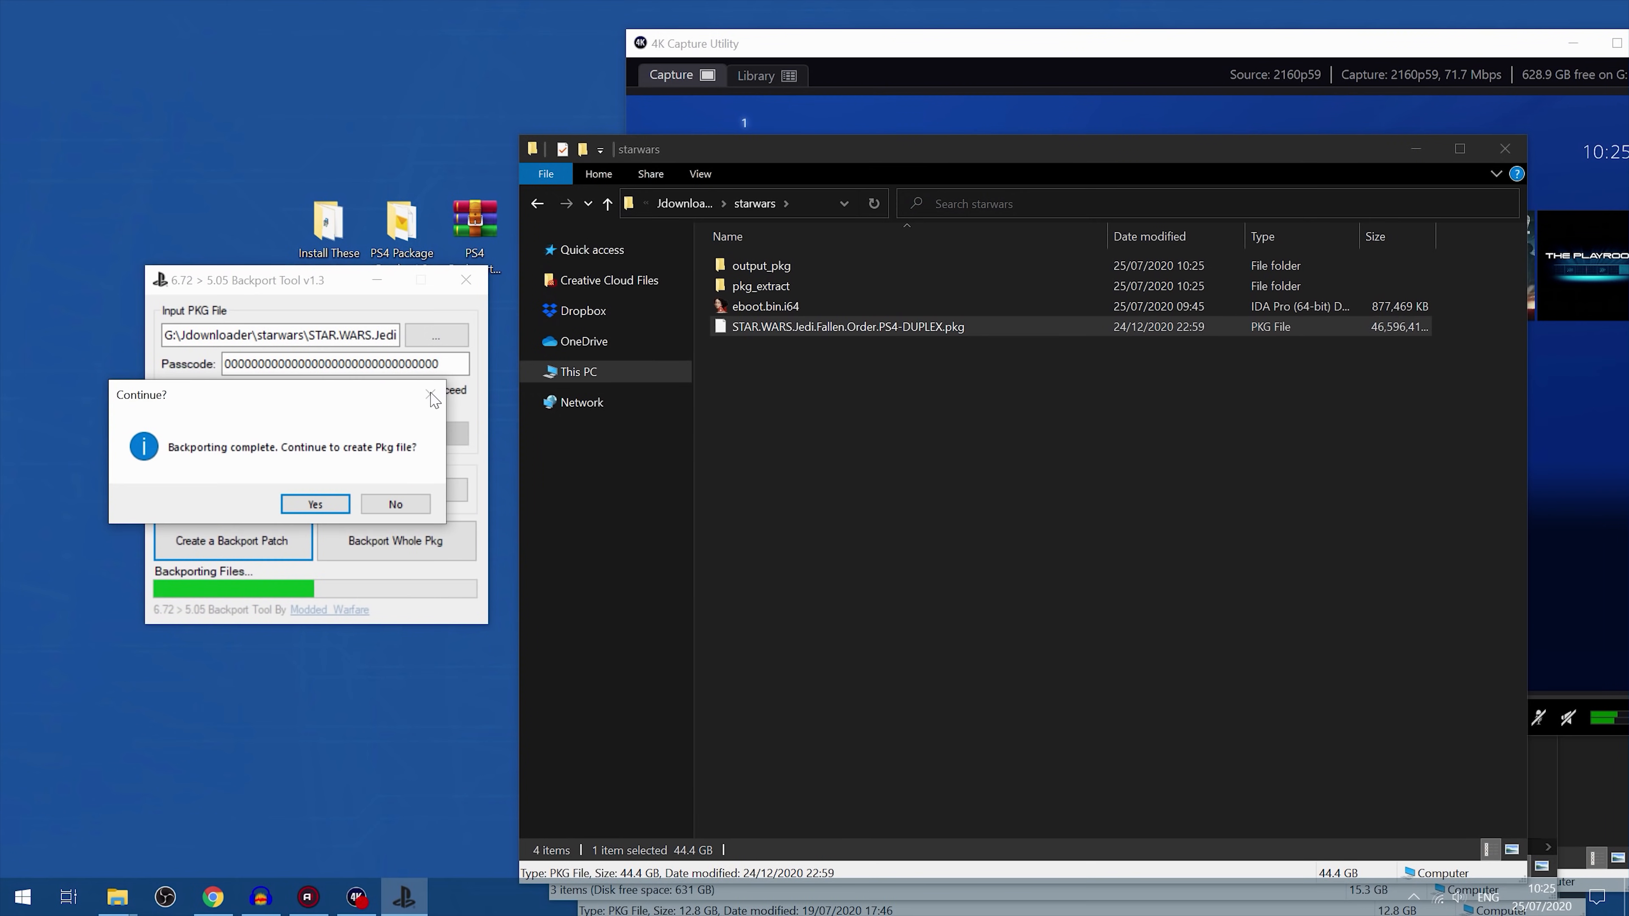
Step: Open the Image0 folder inside starwars\pkg_extract and select eboot.bin
click(789, 286)
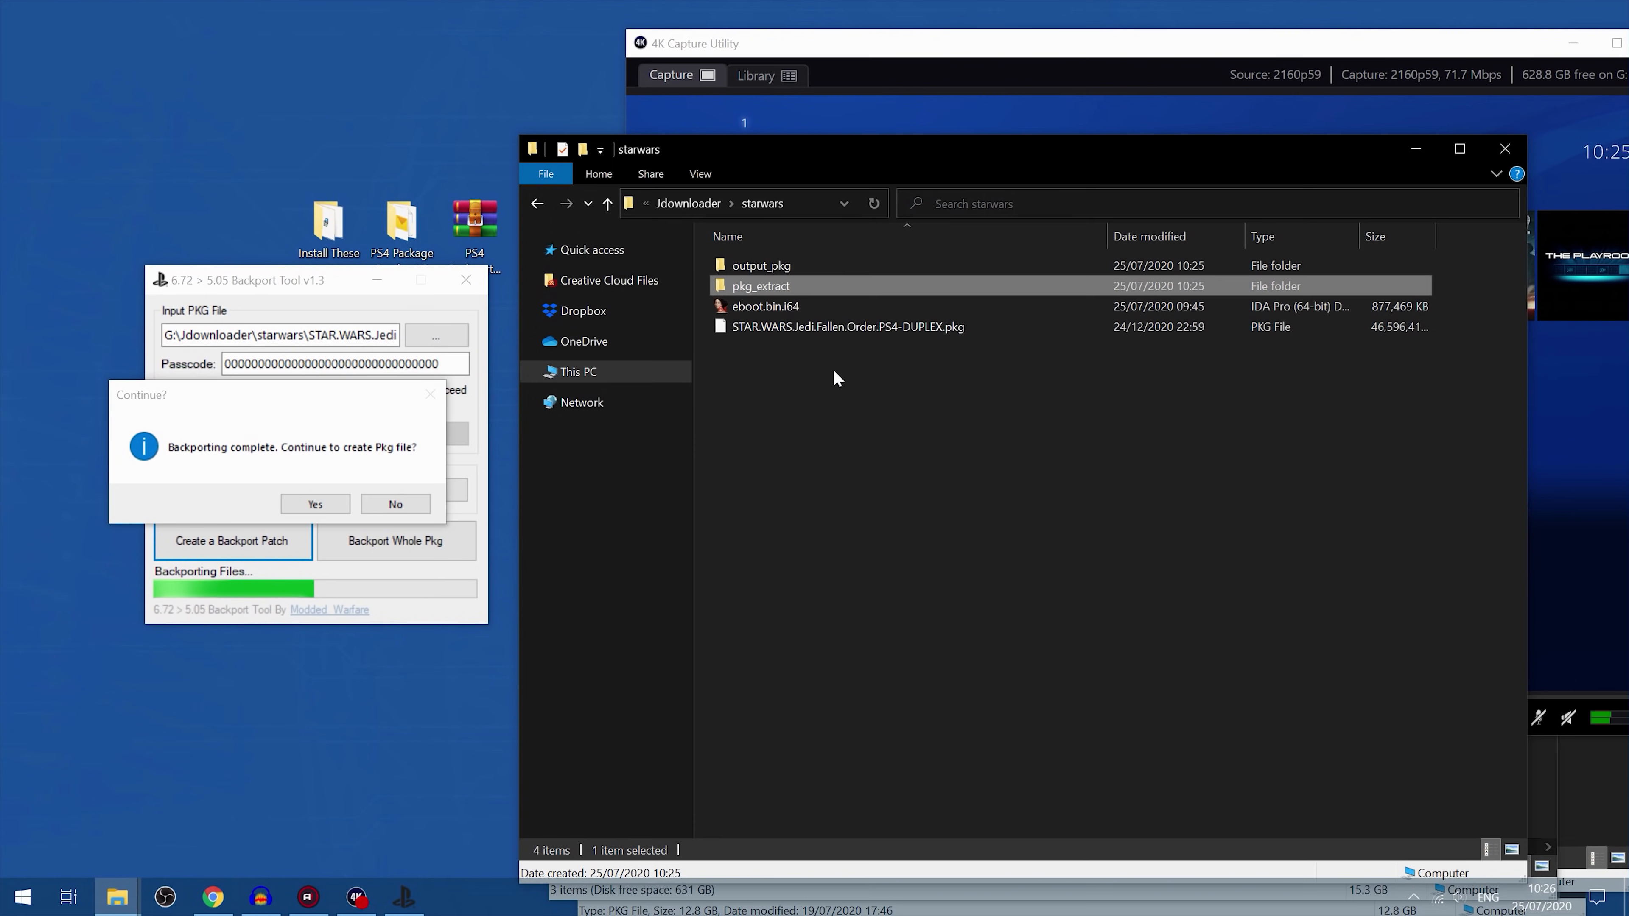
double_click(778, 279)
double_click(785, 262)
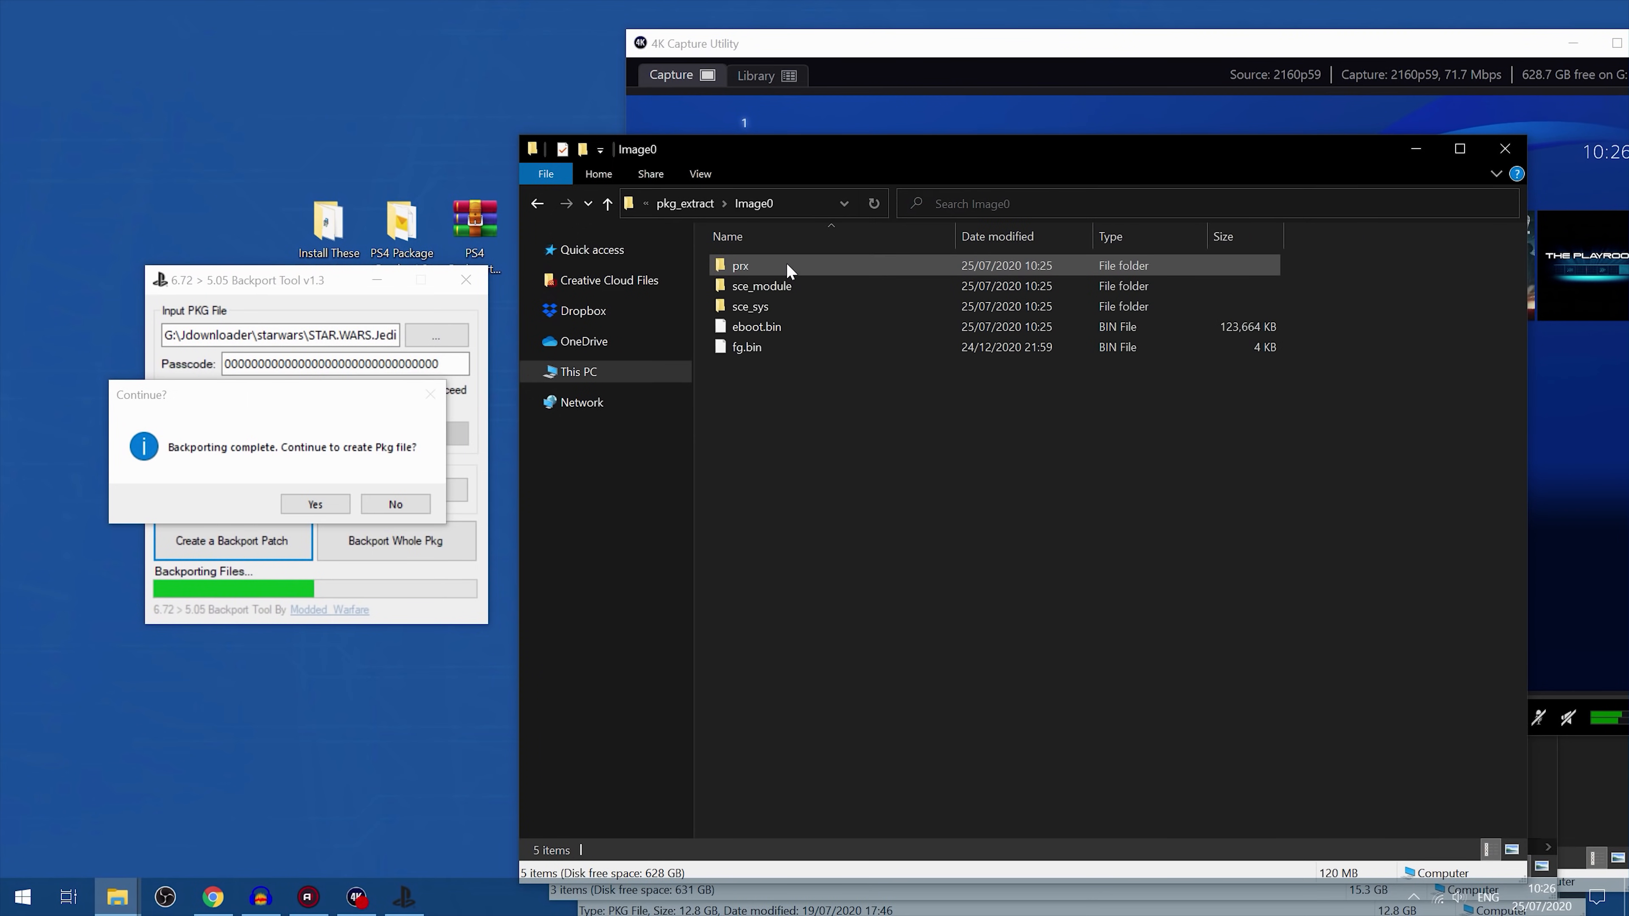
click(801, 324)
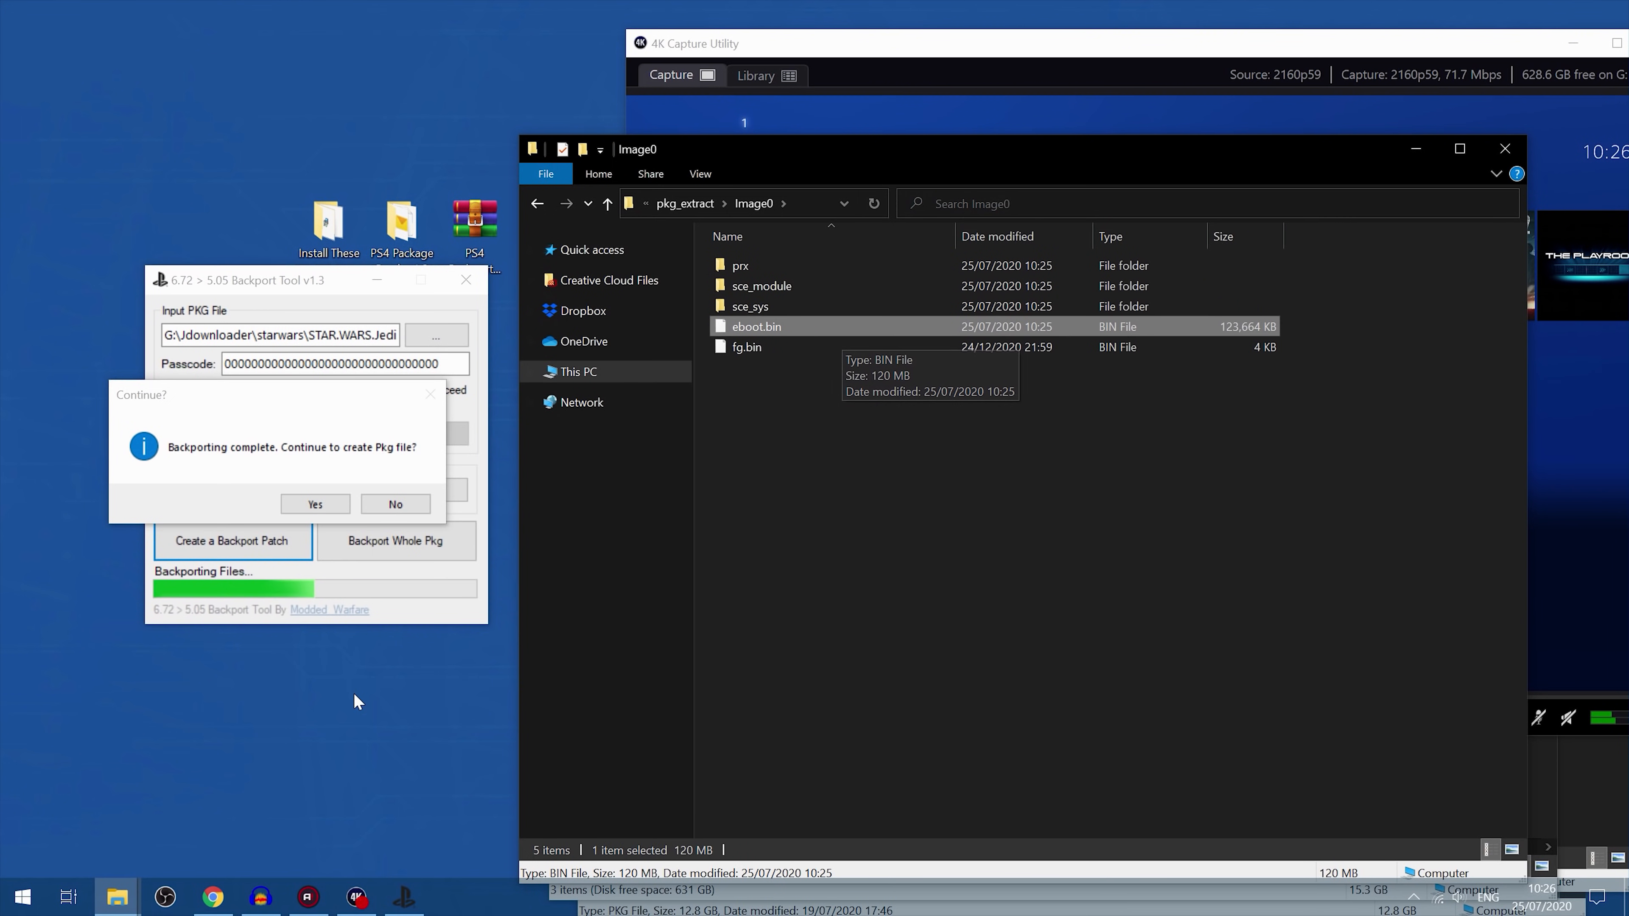
Step: Launch HxD, load eboot.bin into it, examine the ELF marker in the file header, and close HxD
click(22, 896)
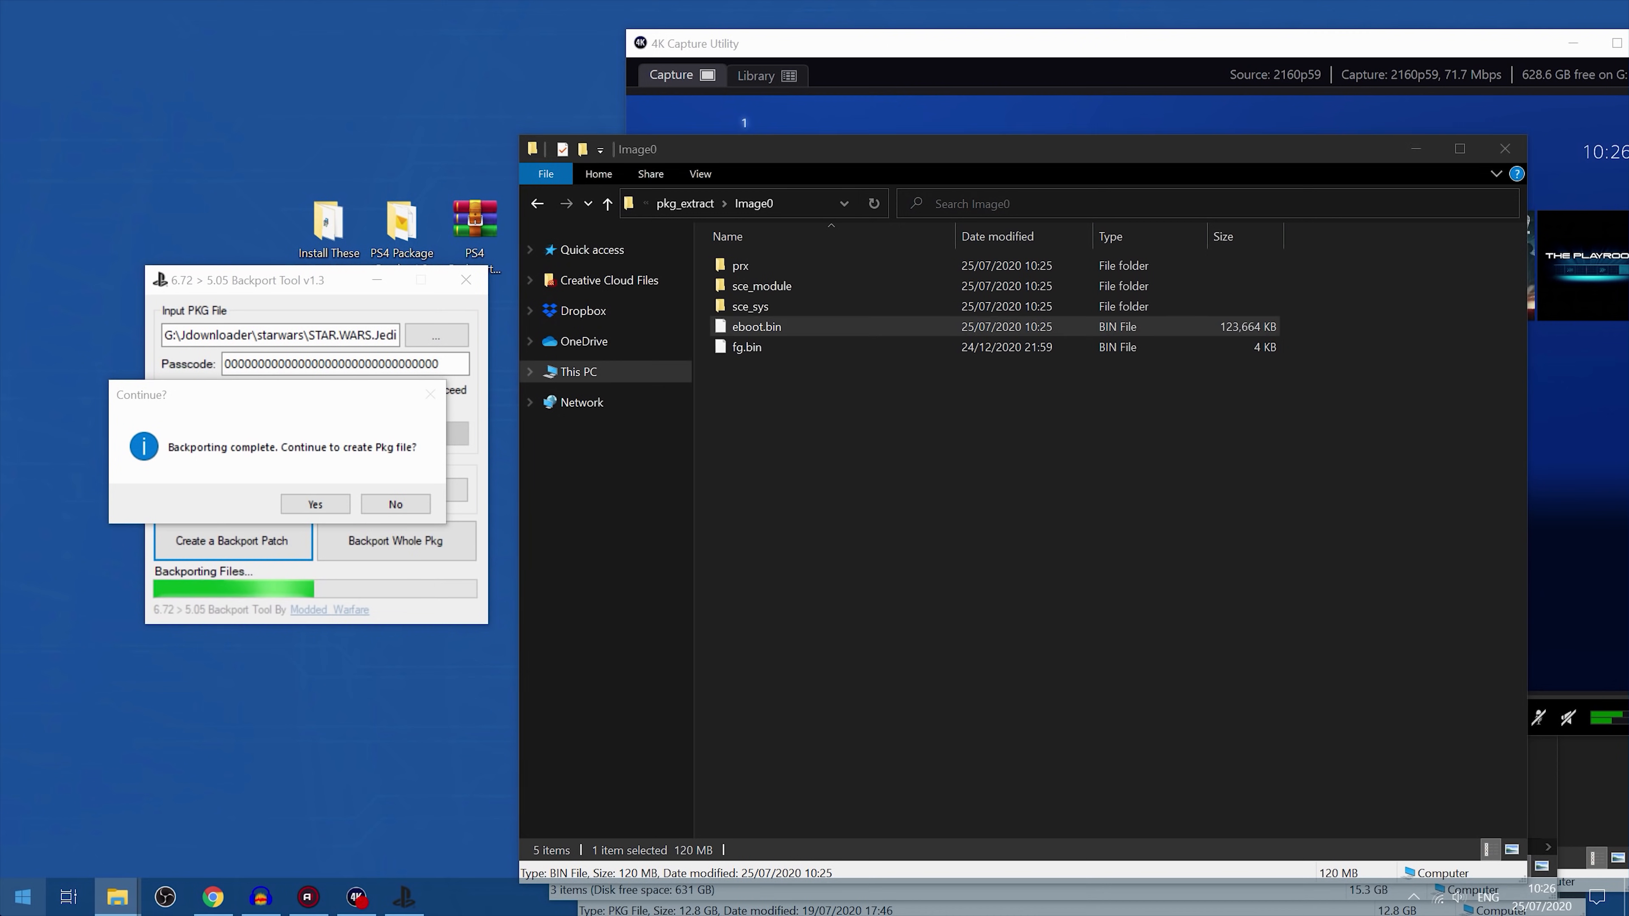
click(99, 447)
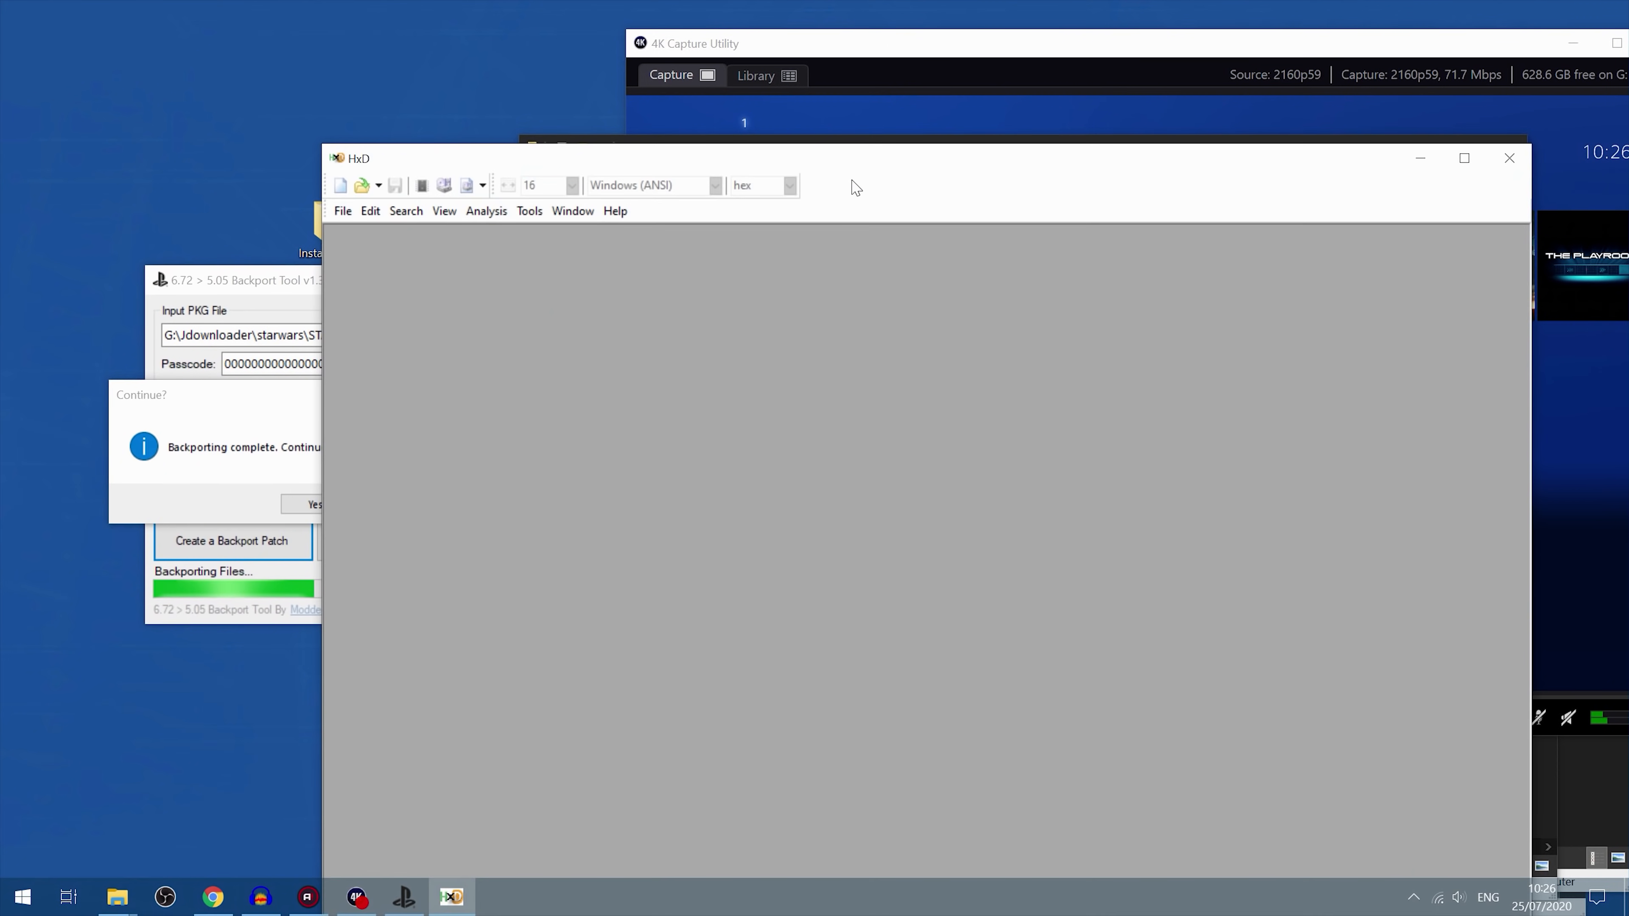
drag(859, 163, 833, 411)
drag(757, 326, 715, 603)
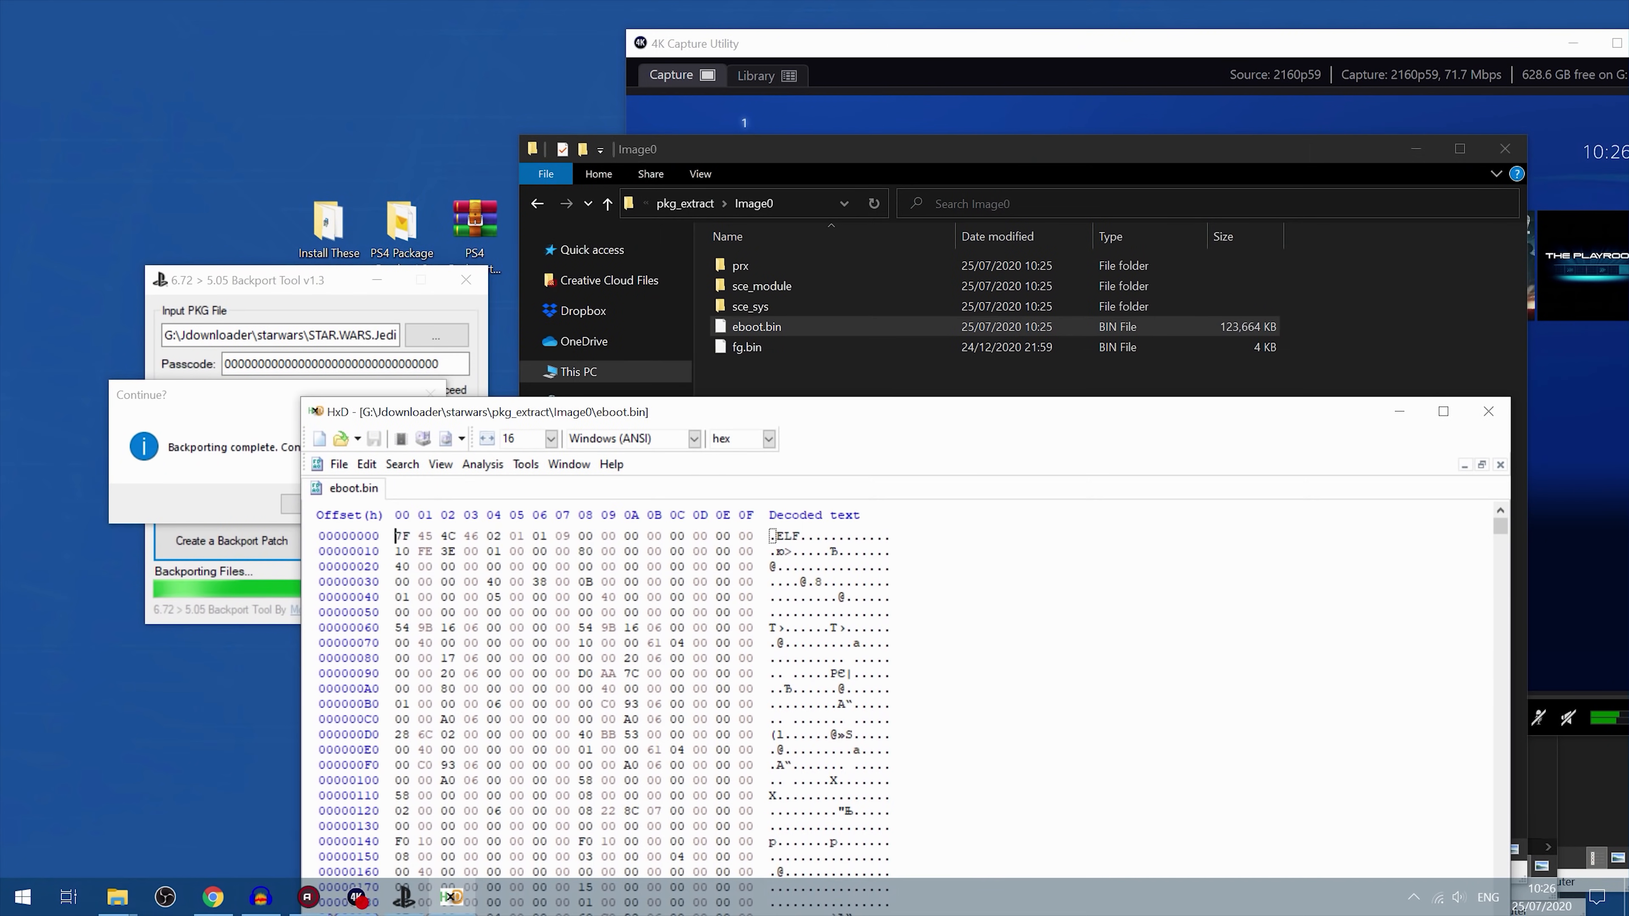
drag(777, 537, 816, 536)
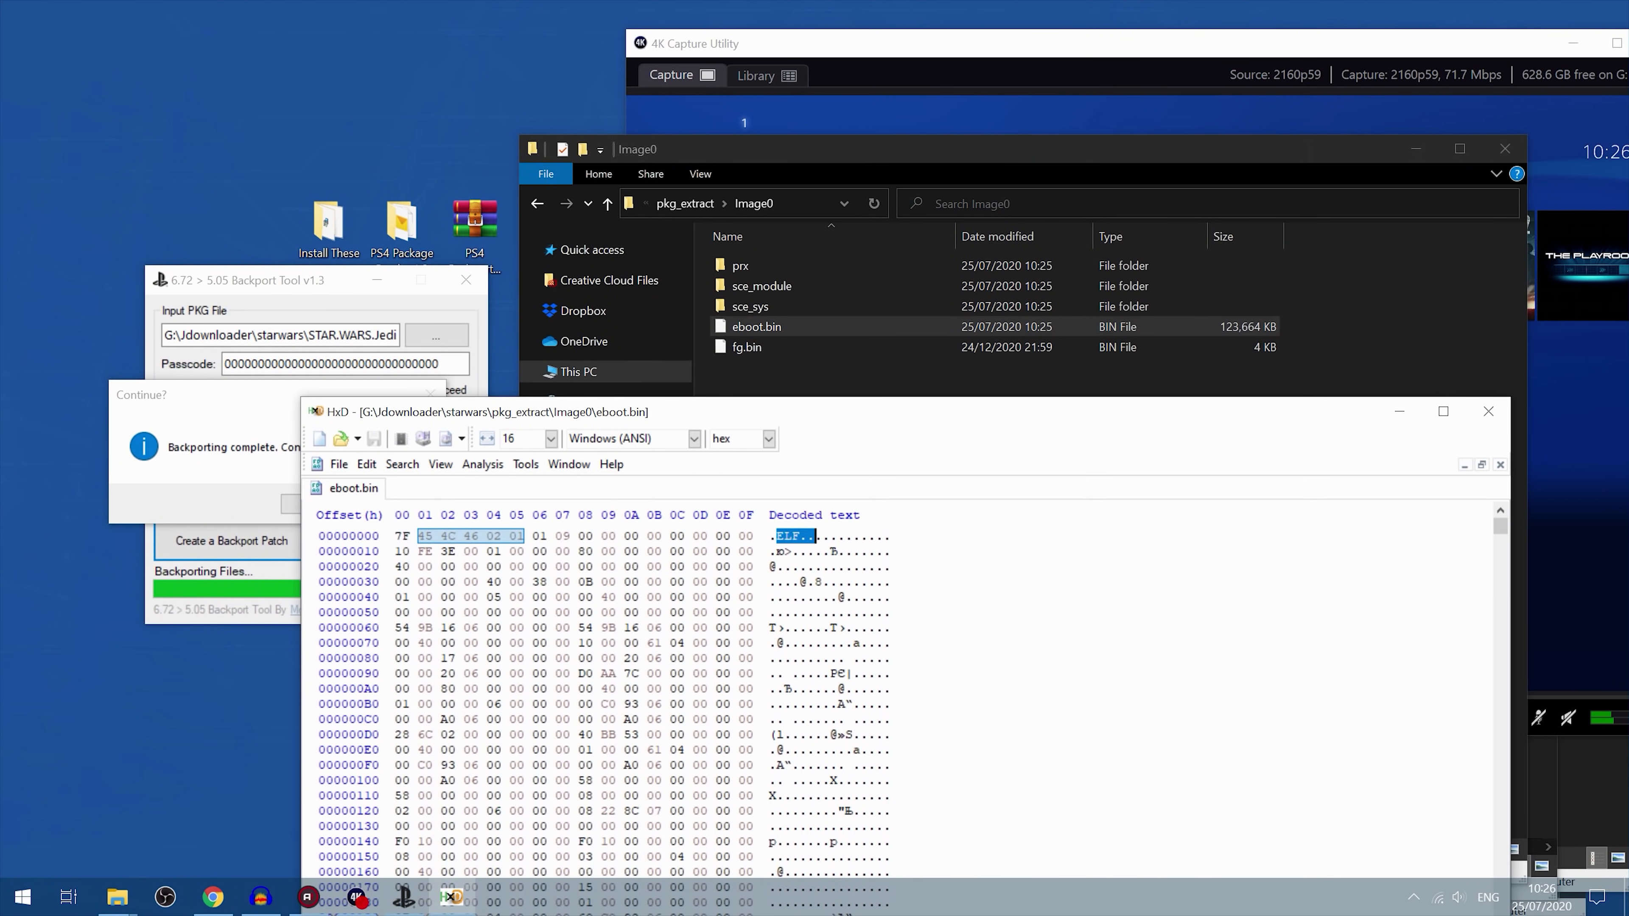
click(1489, 412)
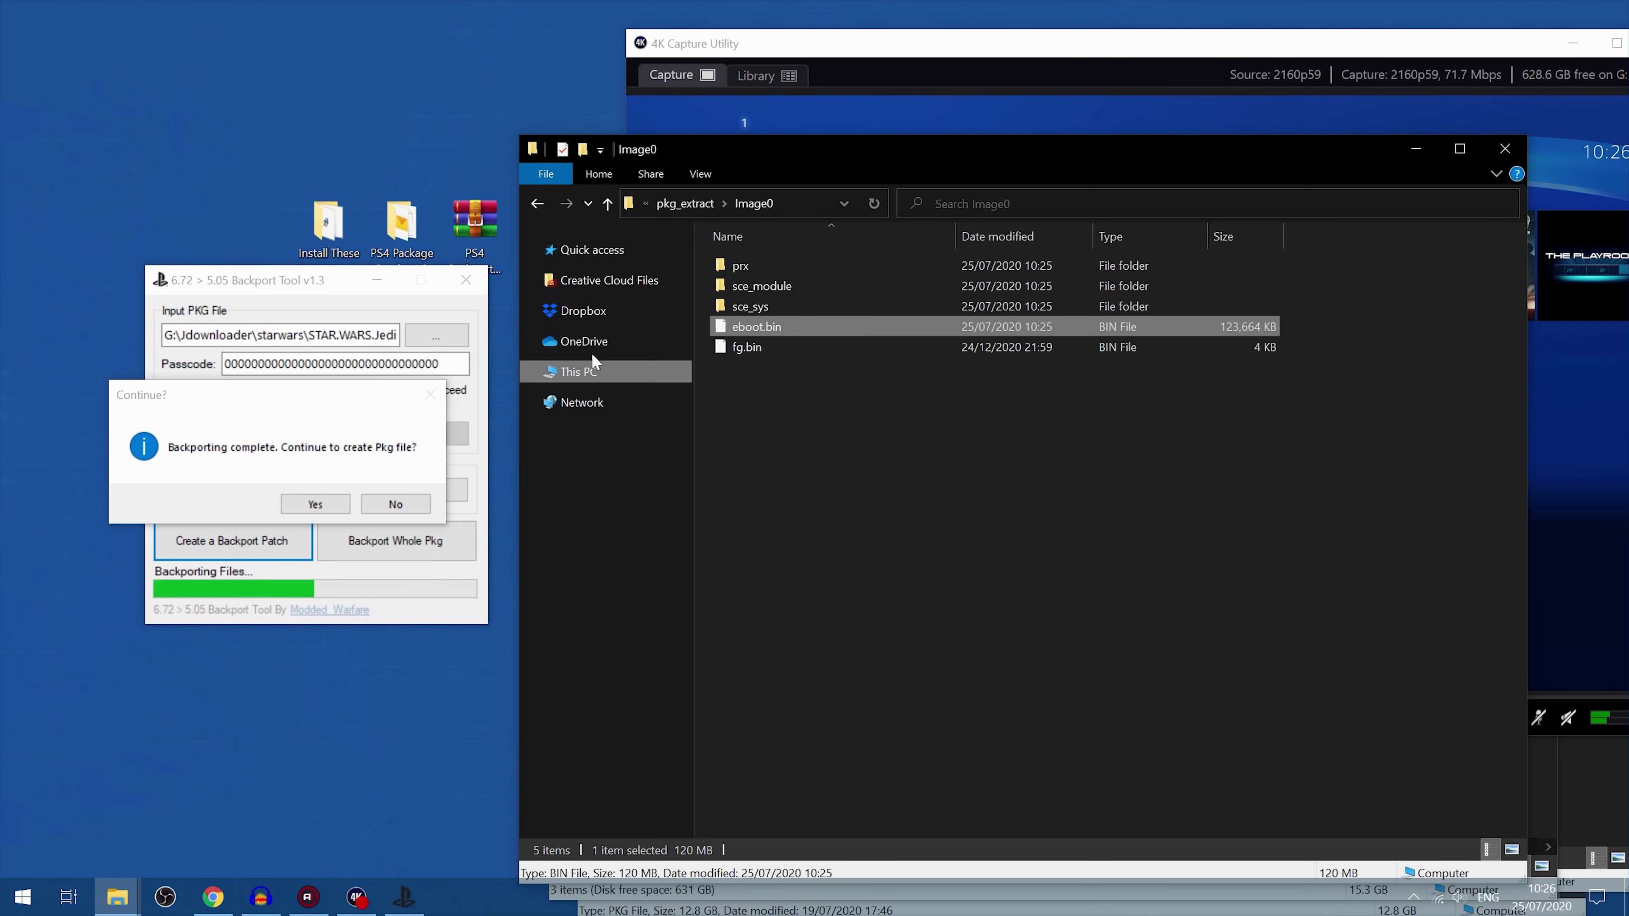
click(269, 153)
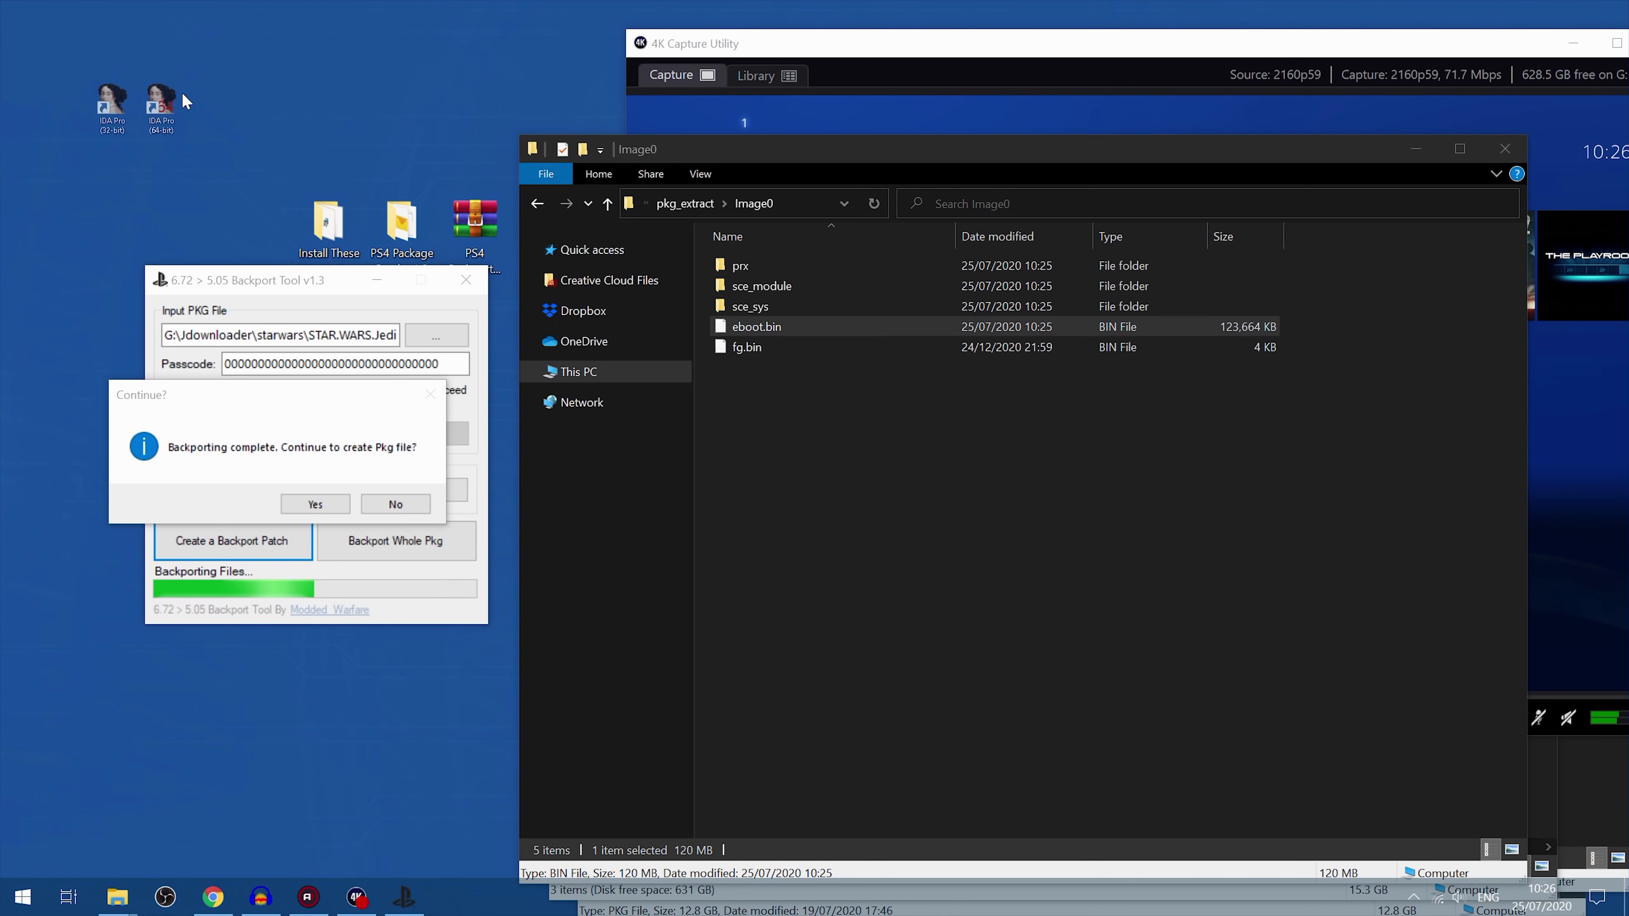
drag(182, 93, 241, 97)
click(316, 146)
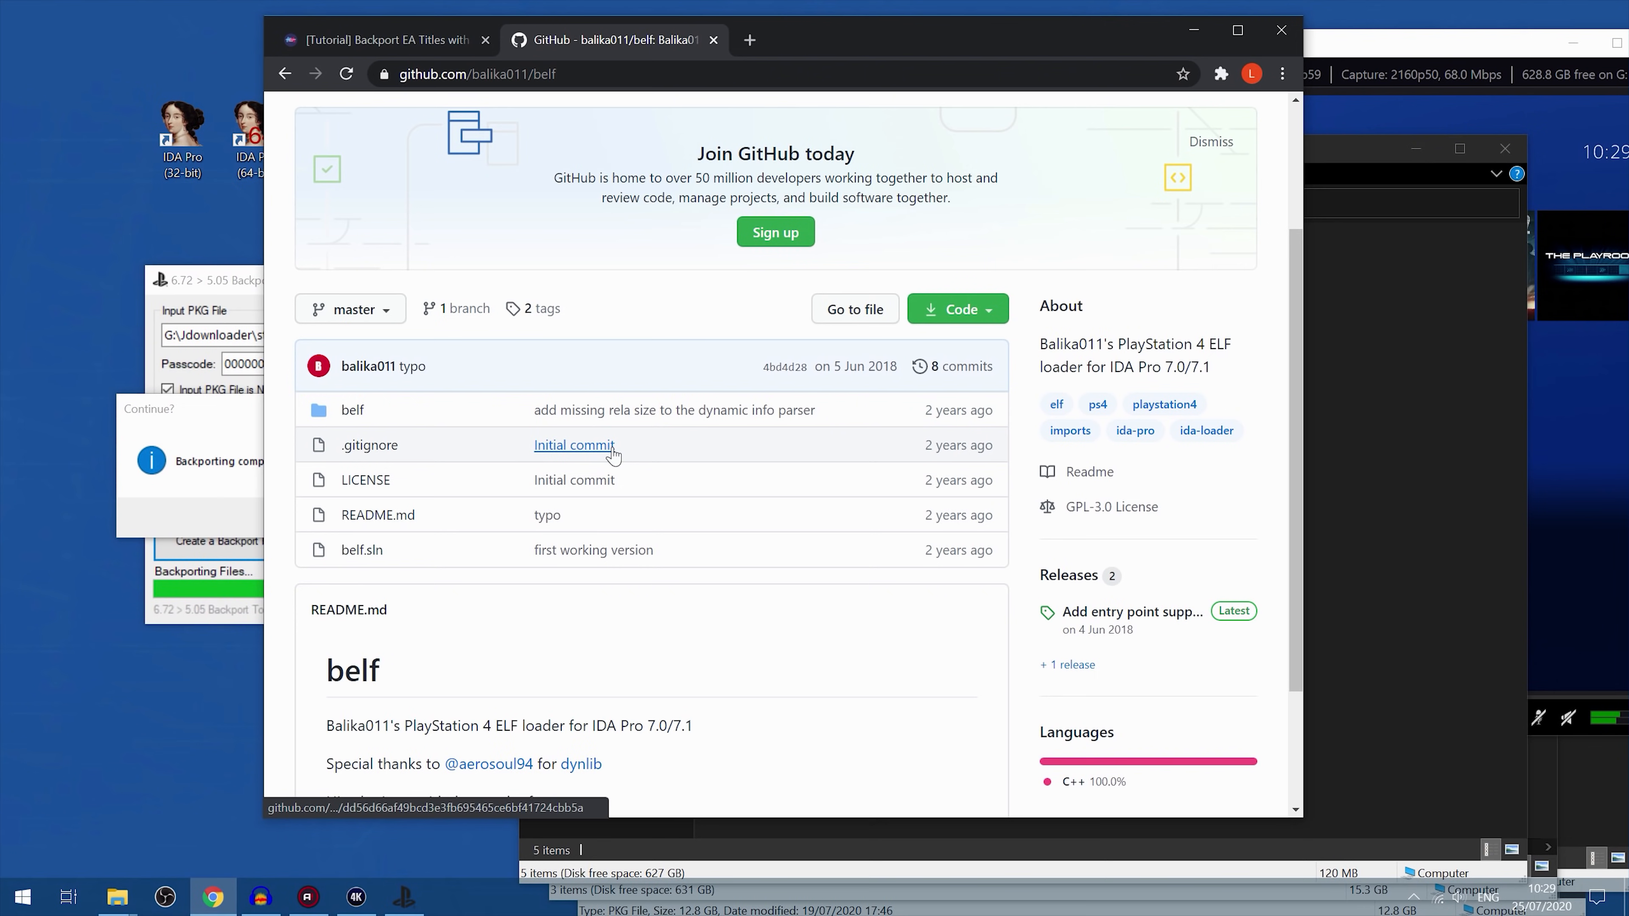
Step: Review the balika011/belf repository on GitHub and open its releases page
scroll(670, 427, down, 3)
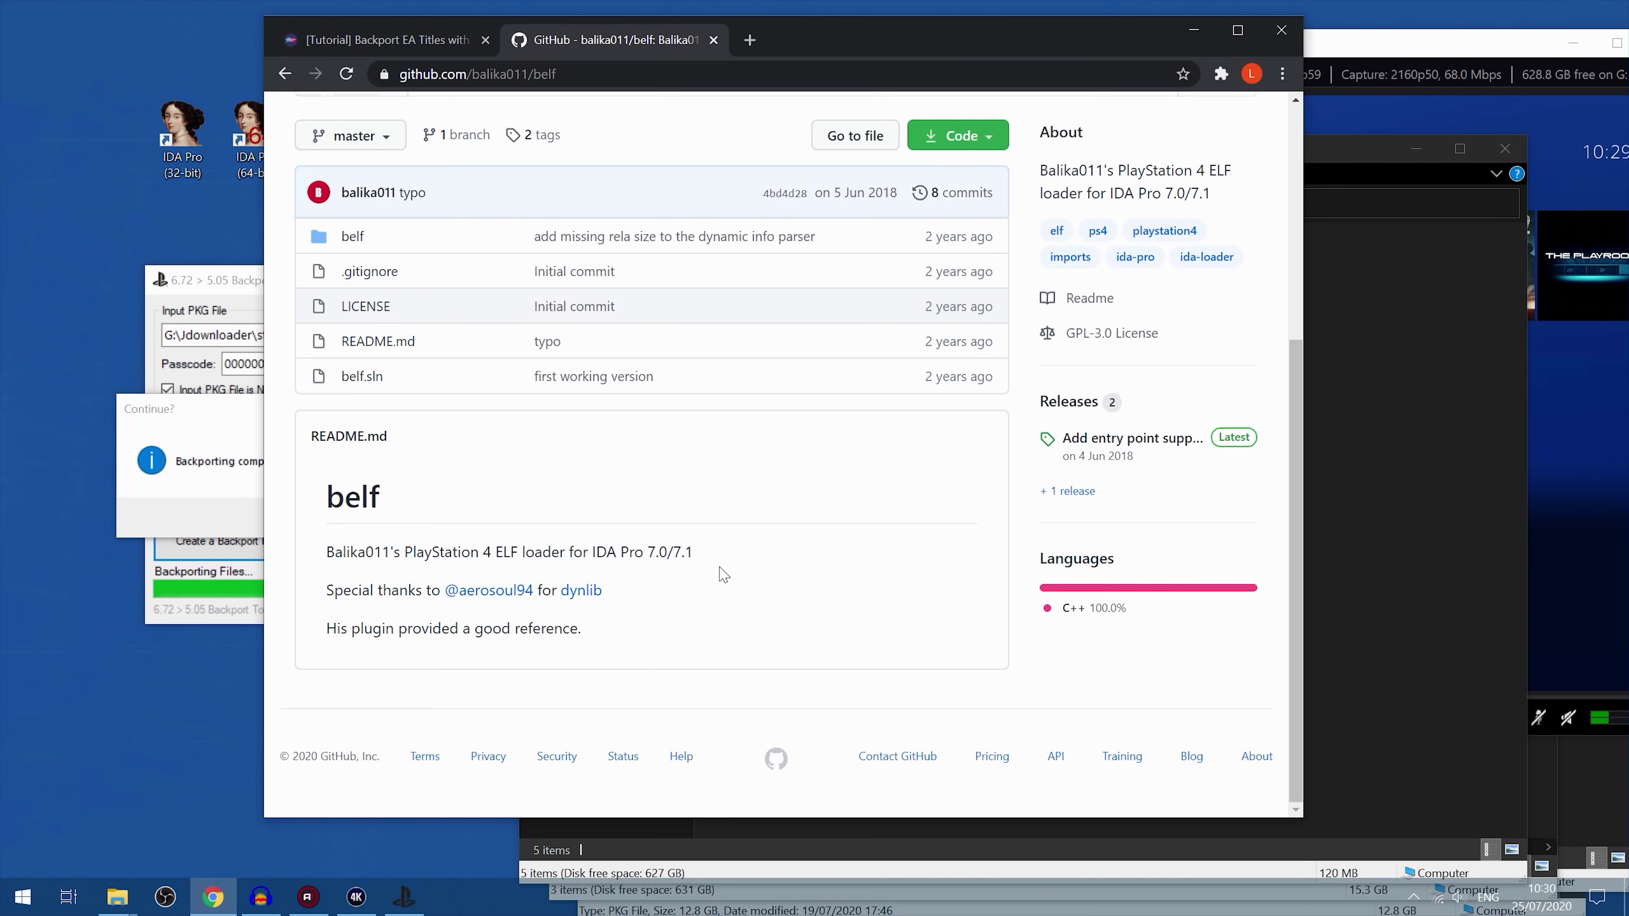
scroll(623, 437, up, 6)
click(599, 74)
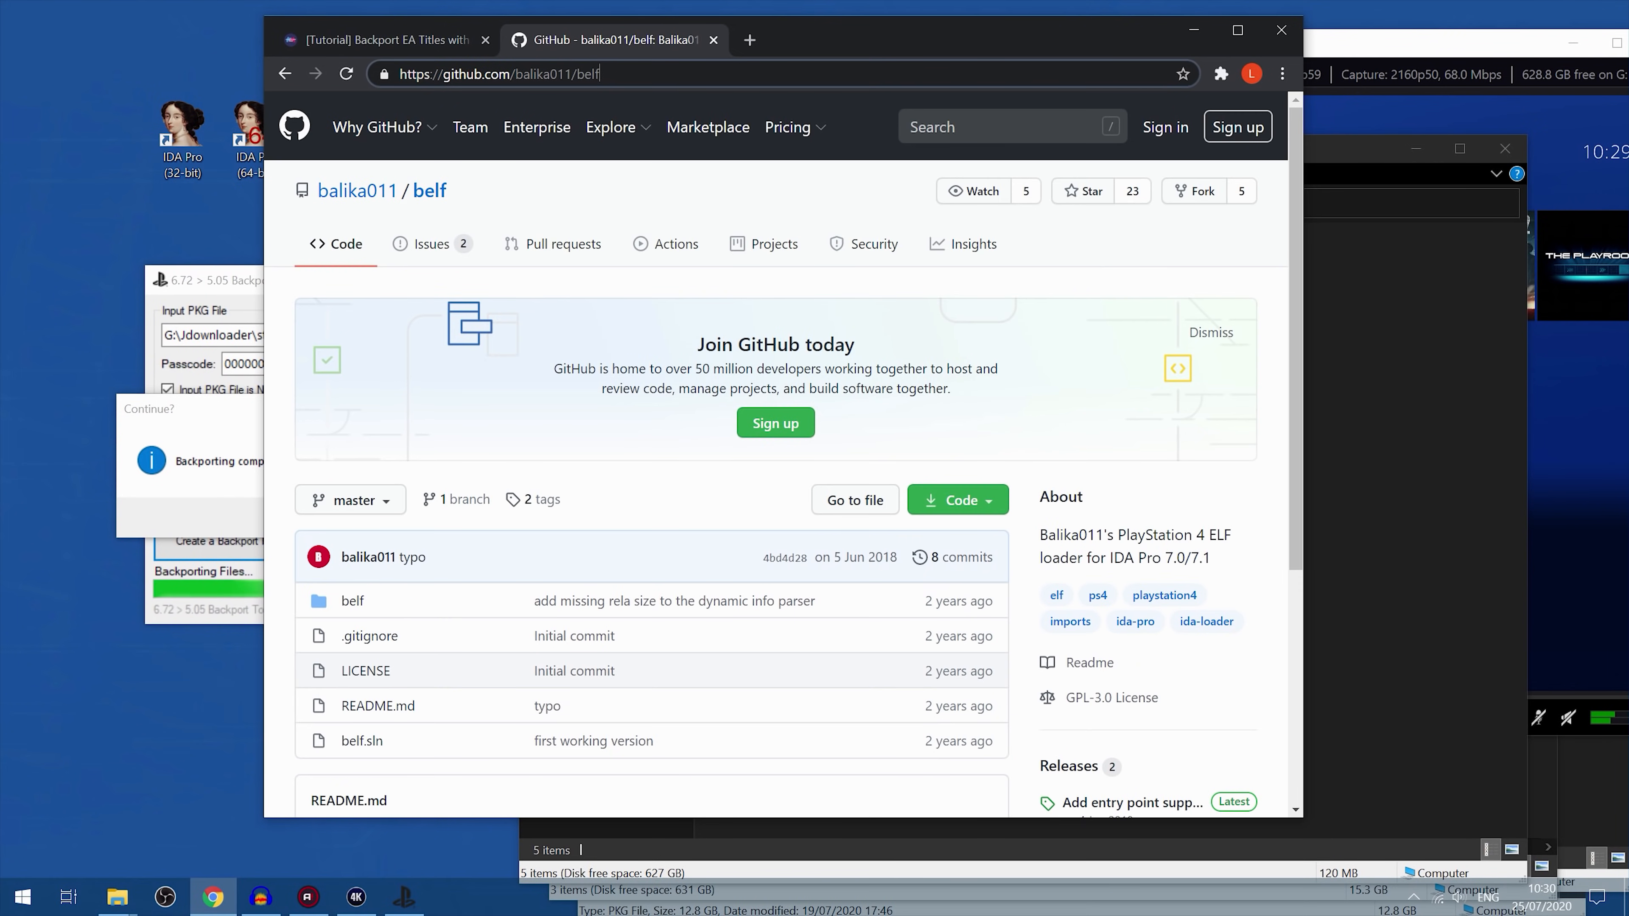
text(/releases)
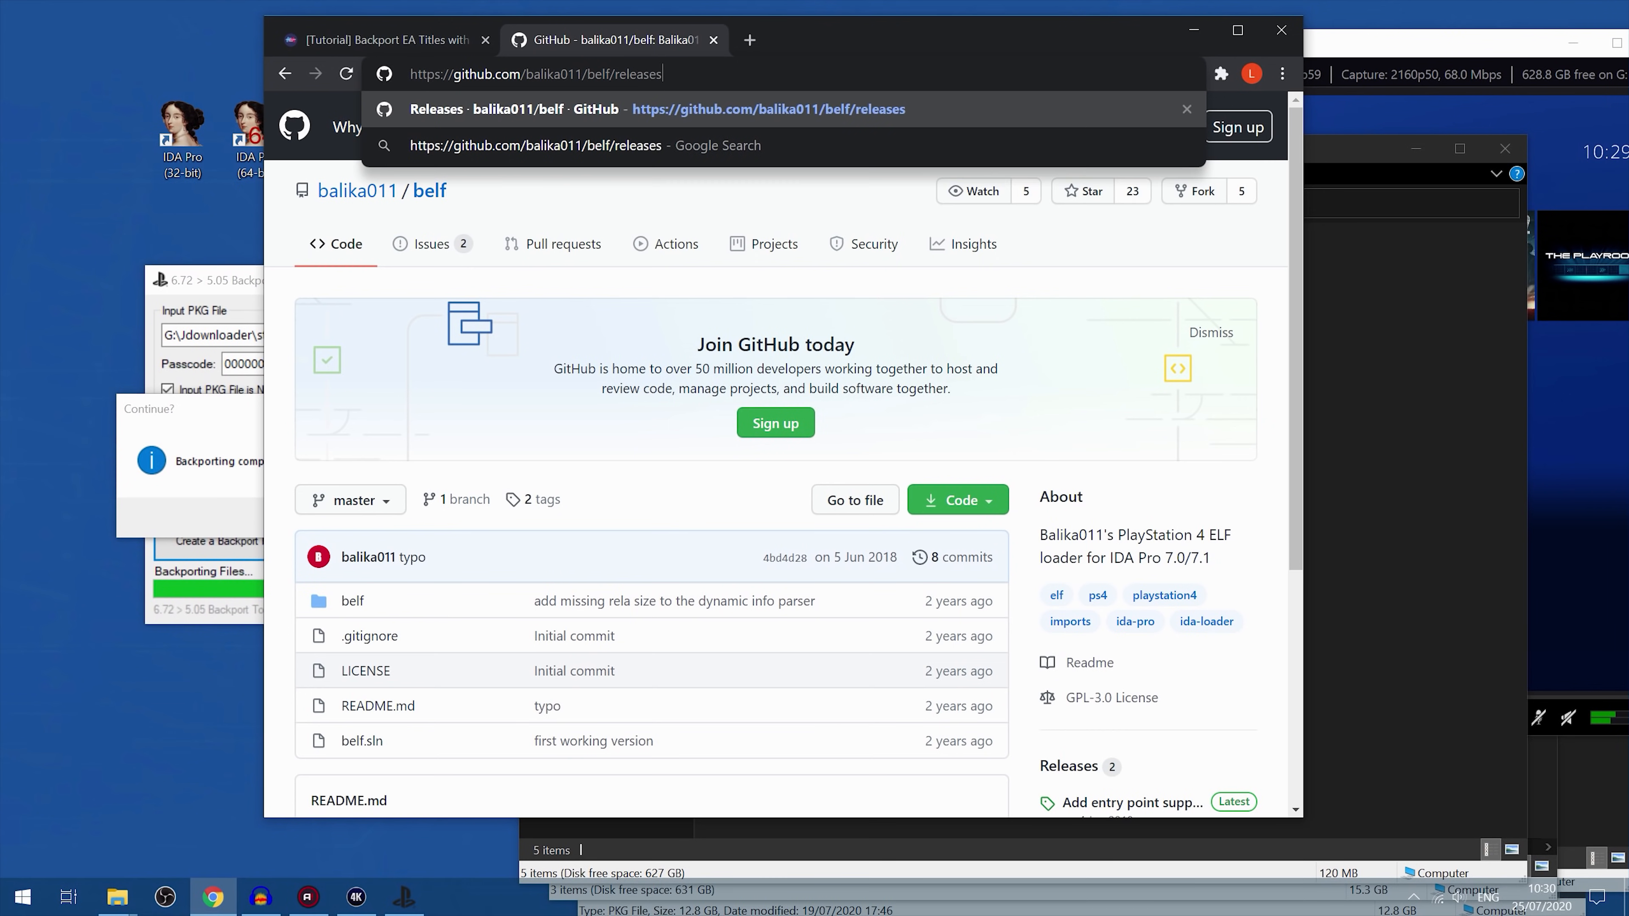
key(Return)
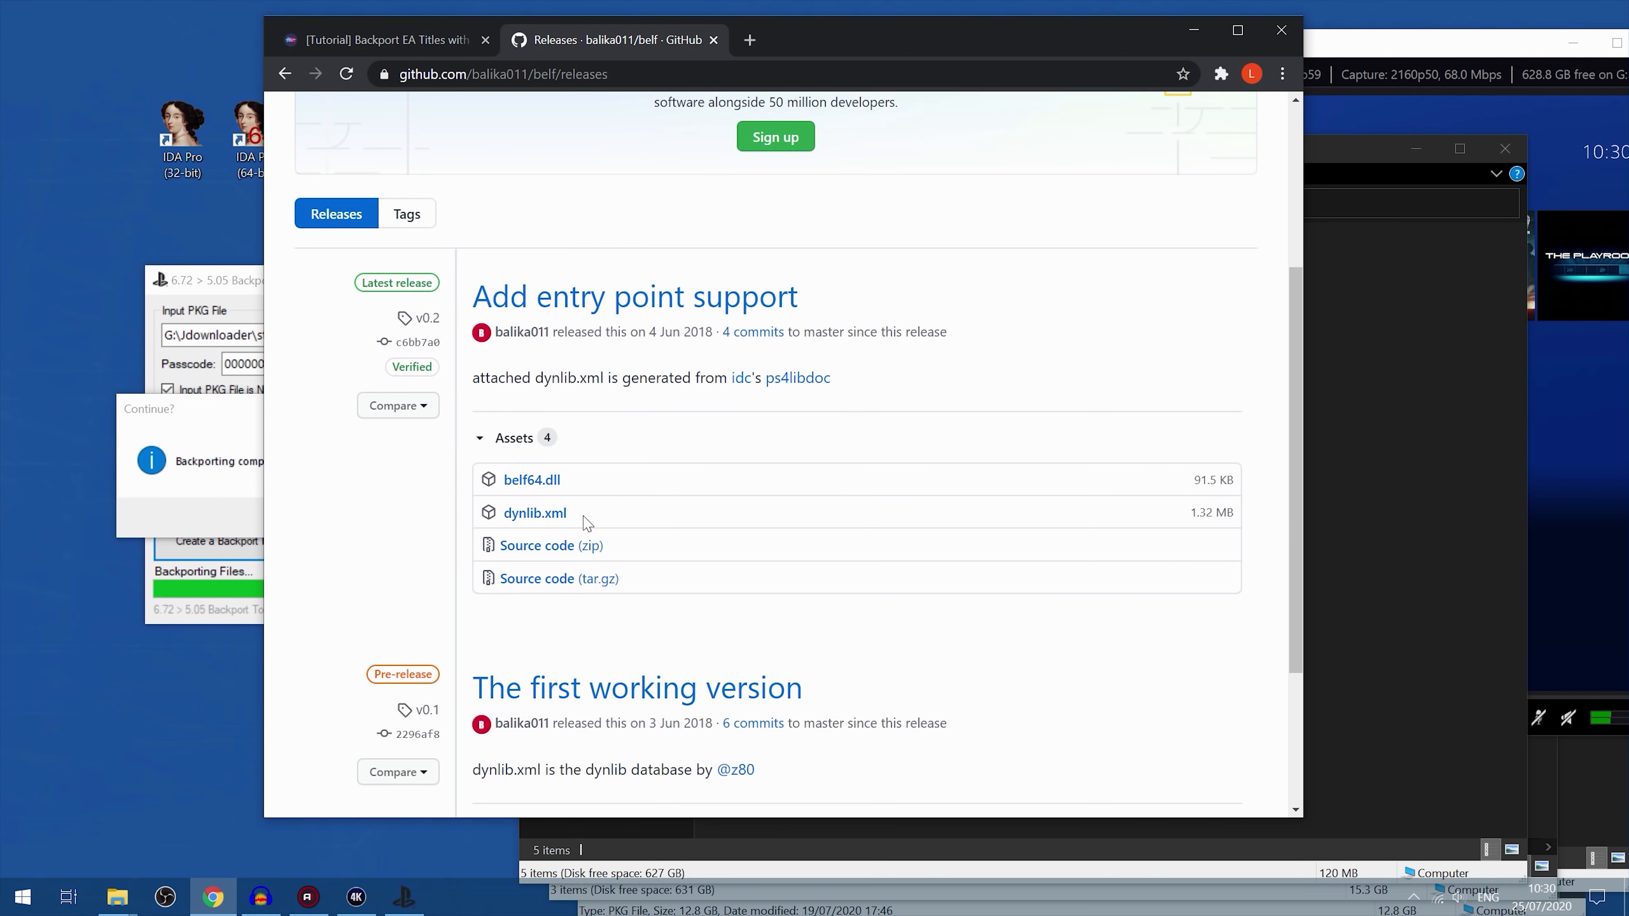
Step: Download belf64.dll and dynlib.xml from the v0.2 release and minimize the browser
drag(597, 483, 510, 487)
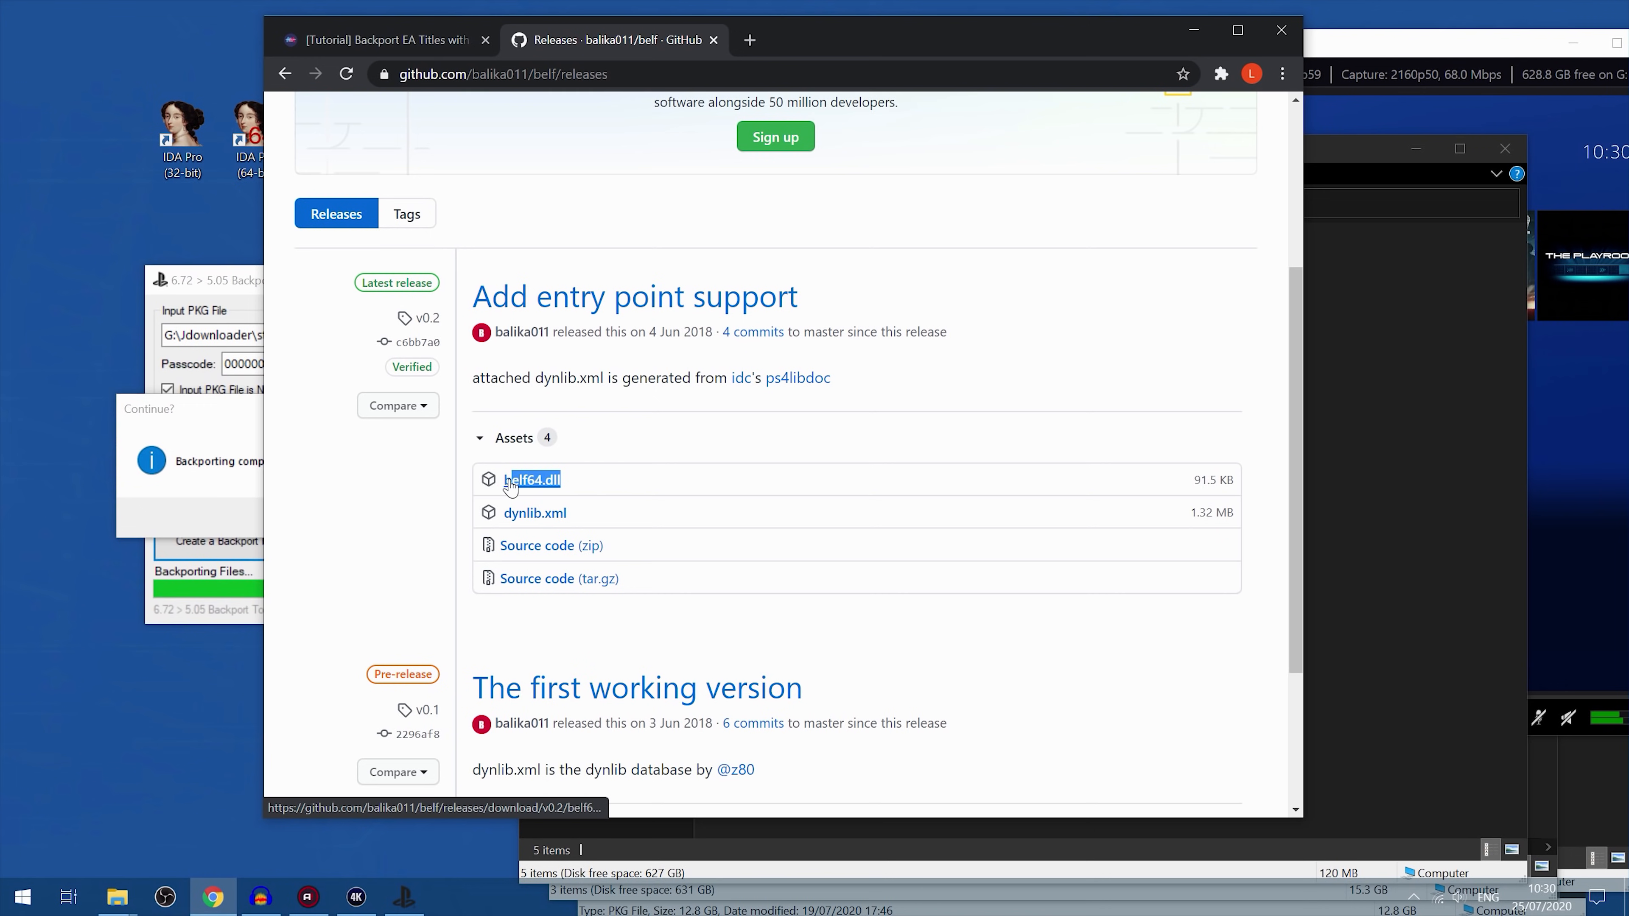
click(520, 482)
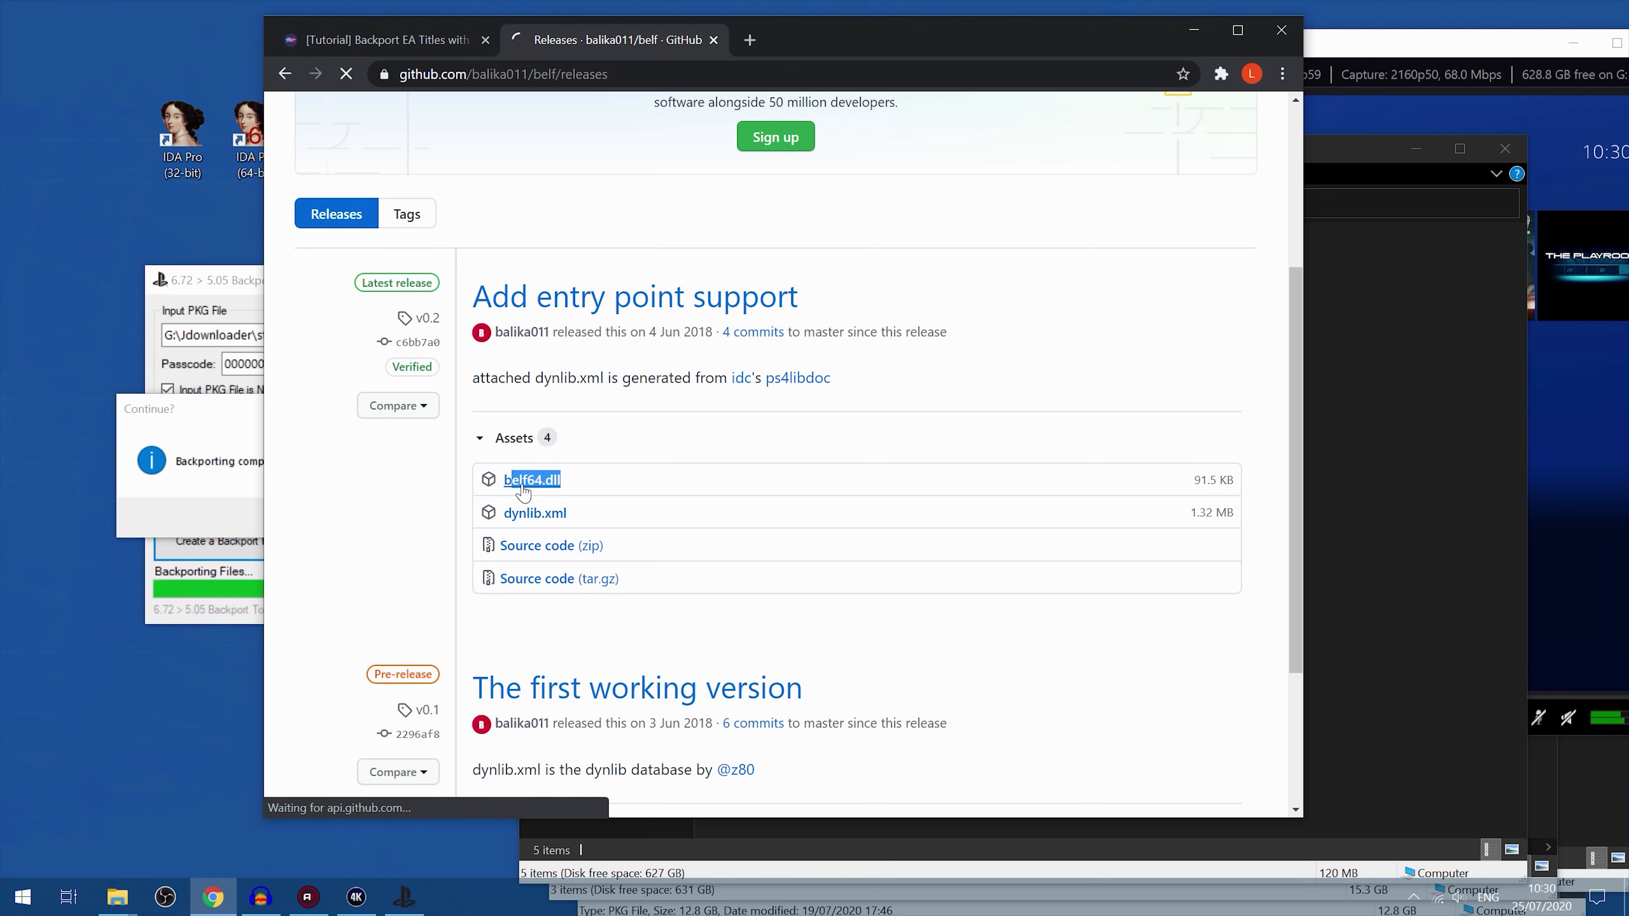
click(553, 517)
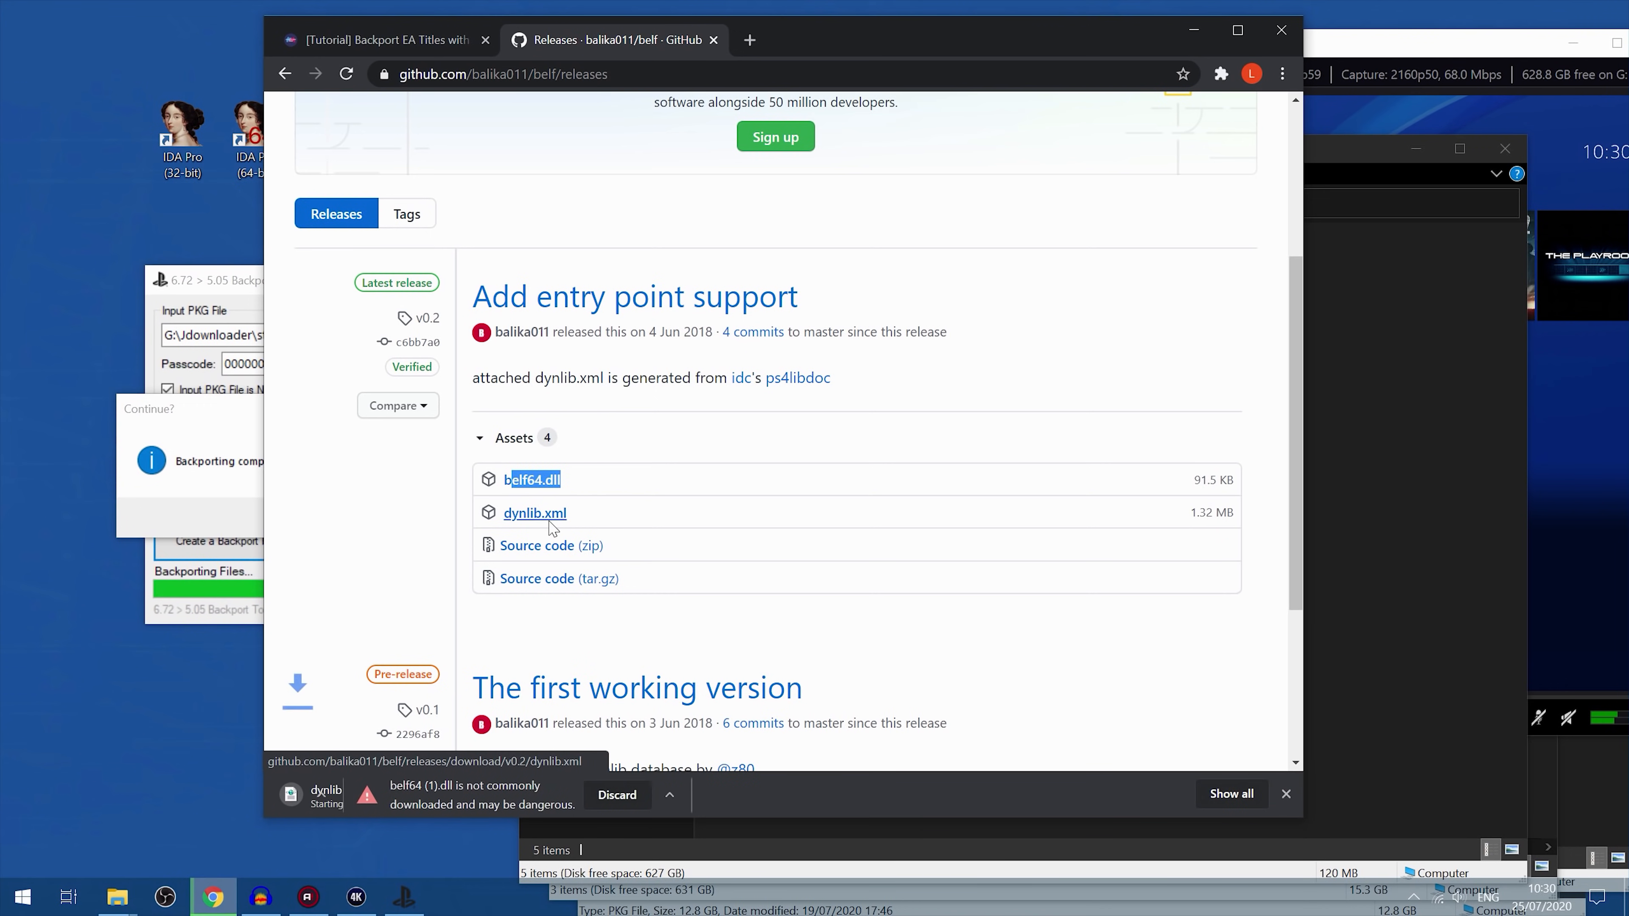
click(1194, 30)
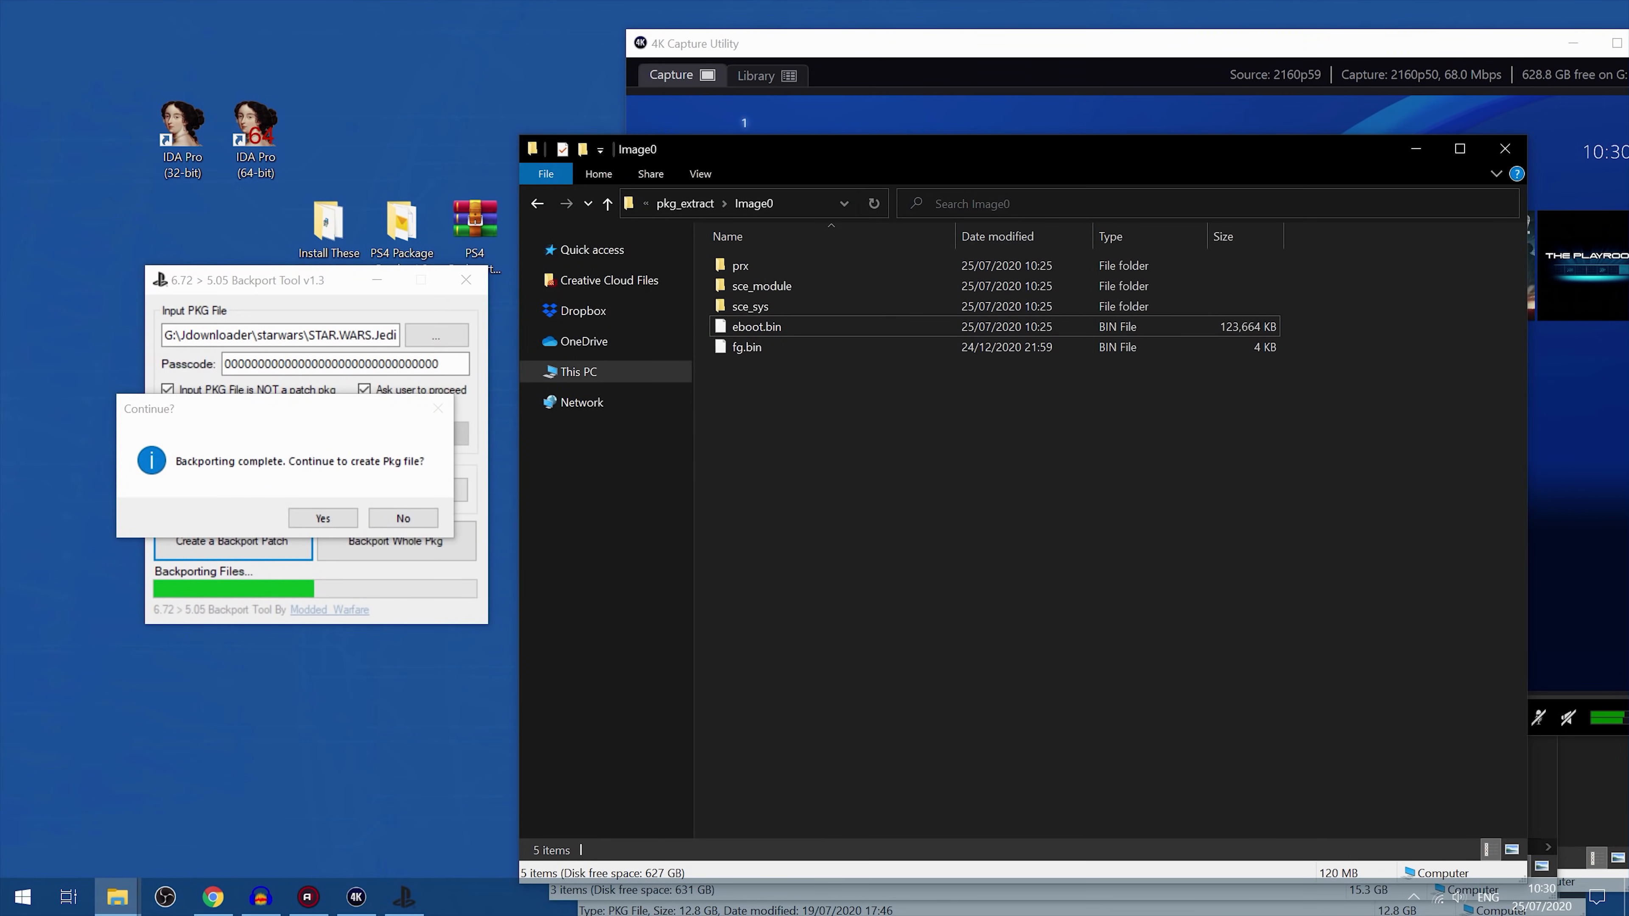
Step: Open the file location of the IDA Pro (64-bit) desktop shortcut and place the folder window clear of the downloaded files
drag(0, 462, 352, 78)
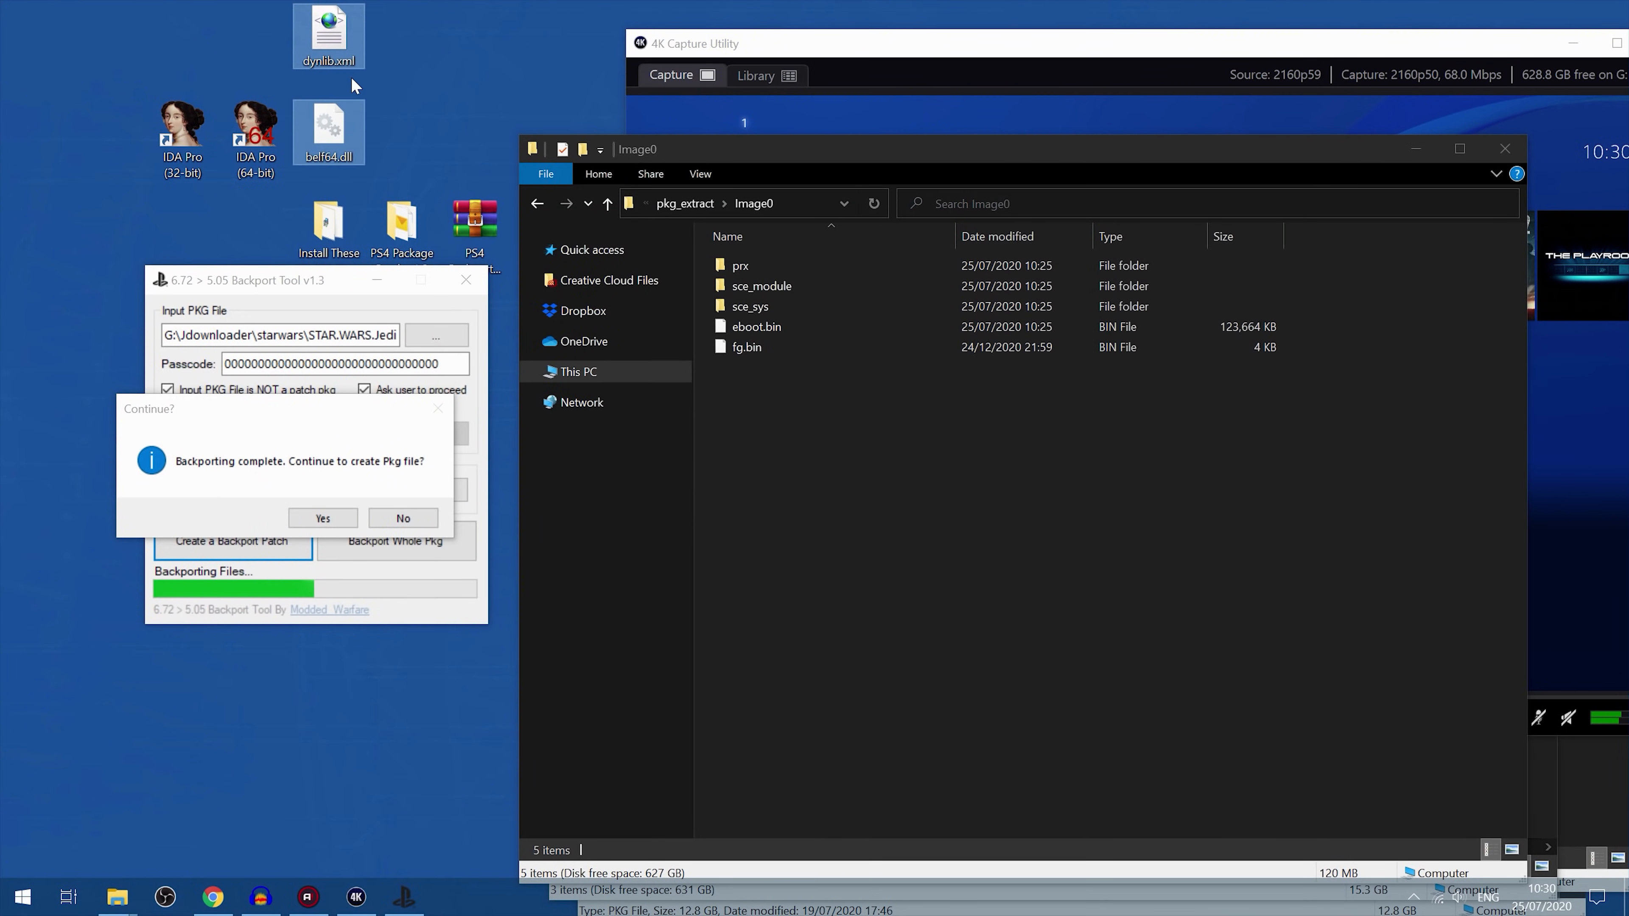
right_click(260, 129)
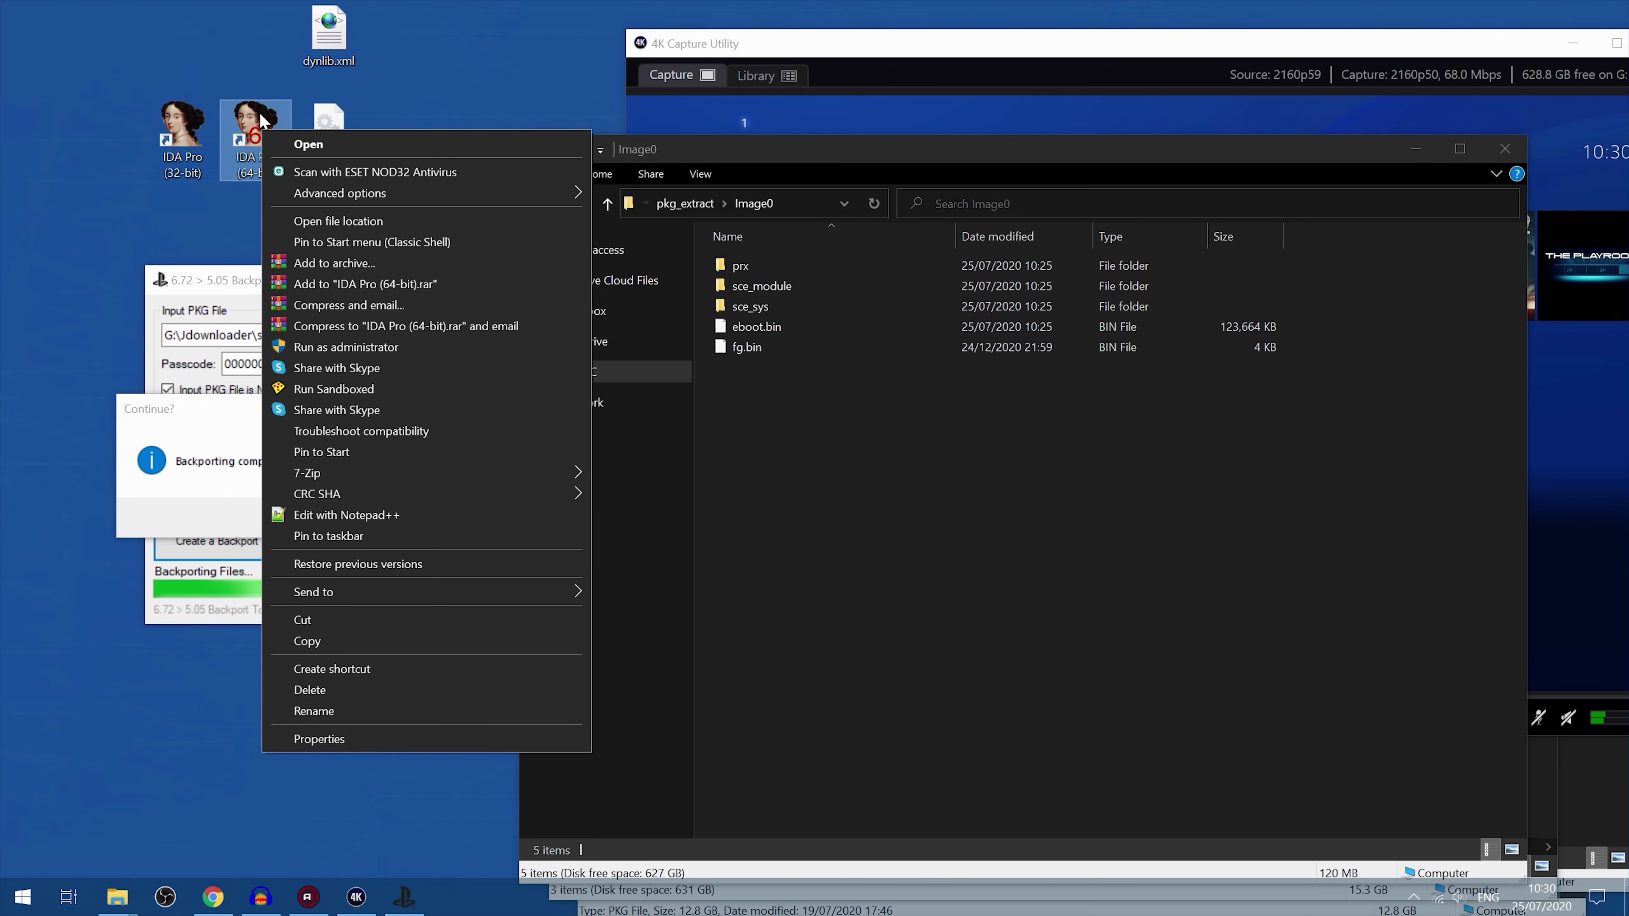
click(321, 220)
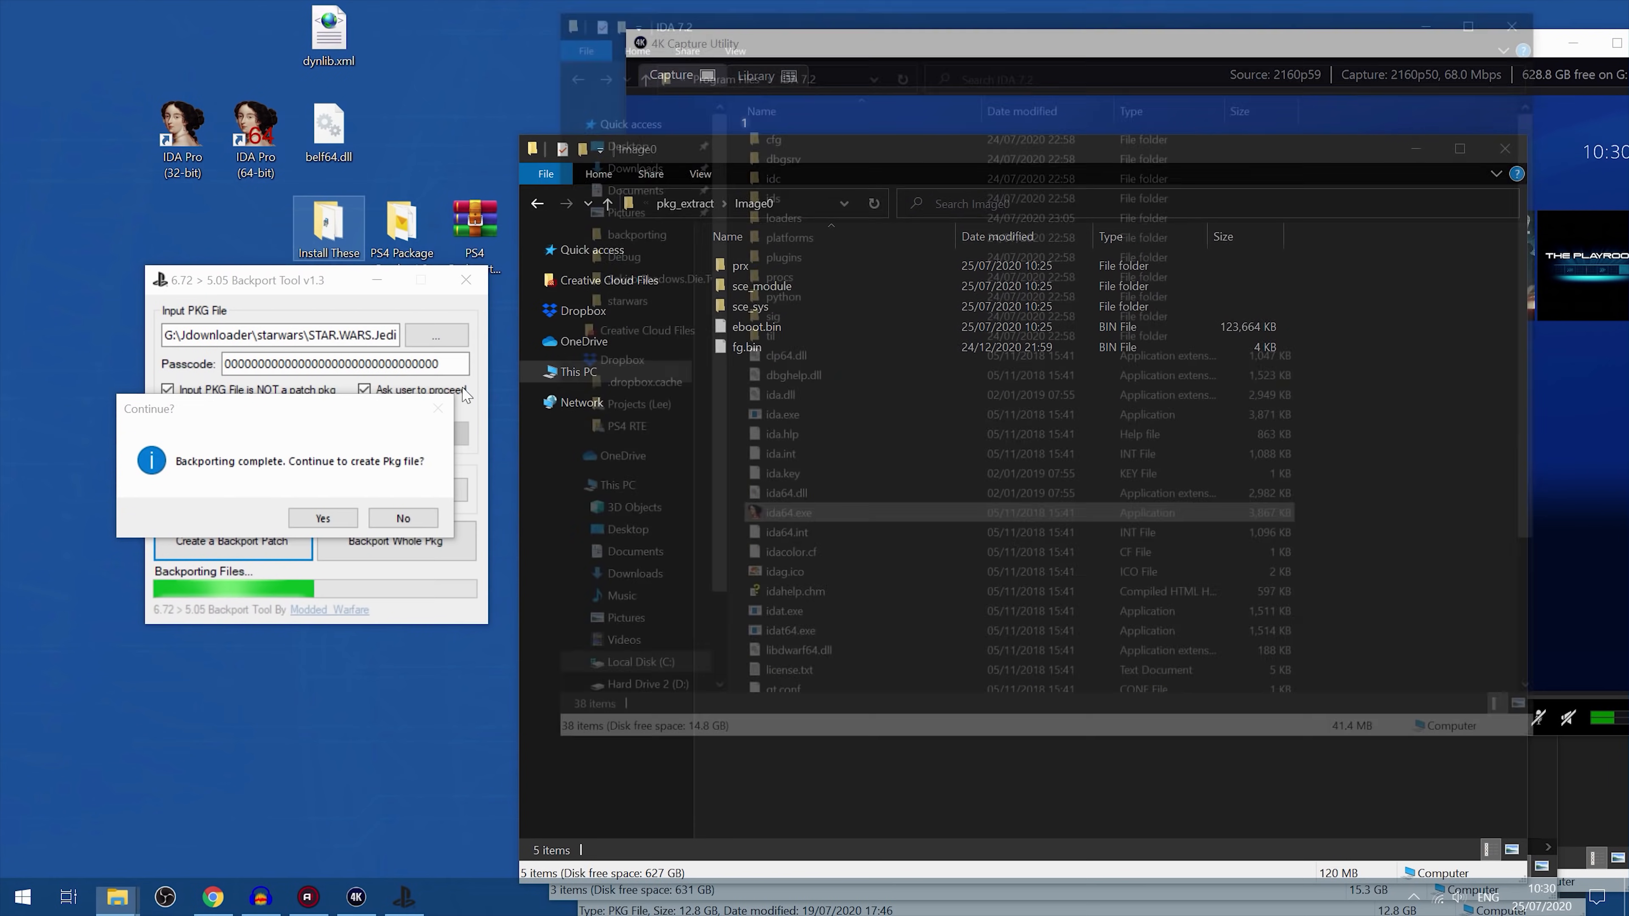
drag(915, 26, 719, 100)
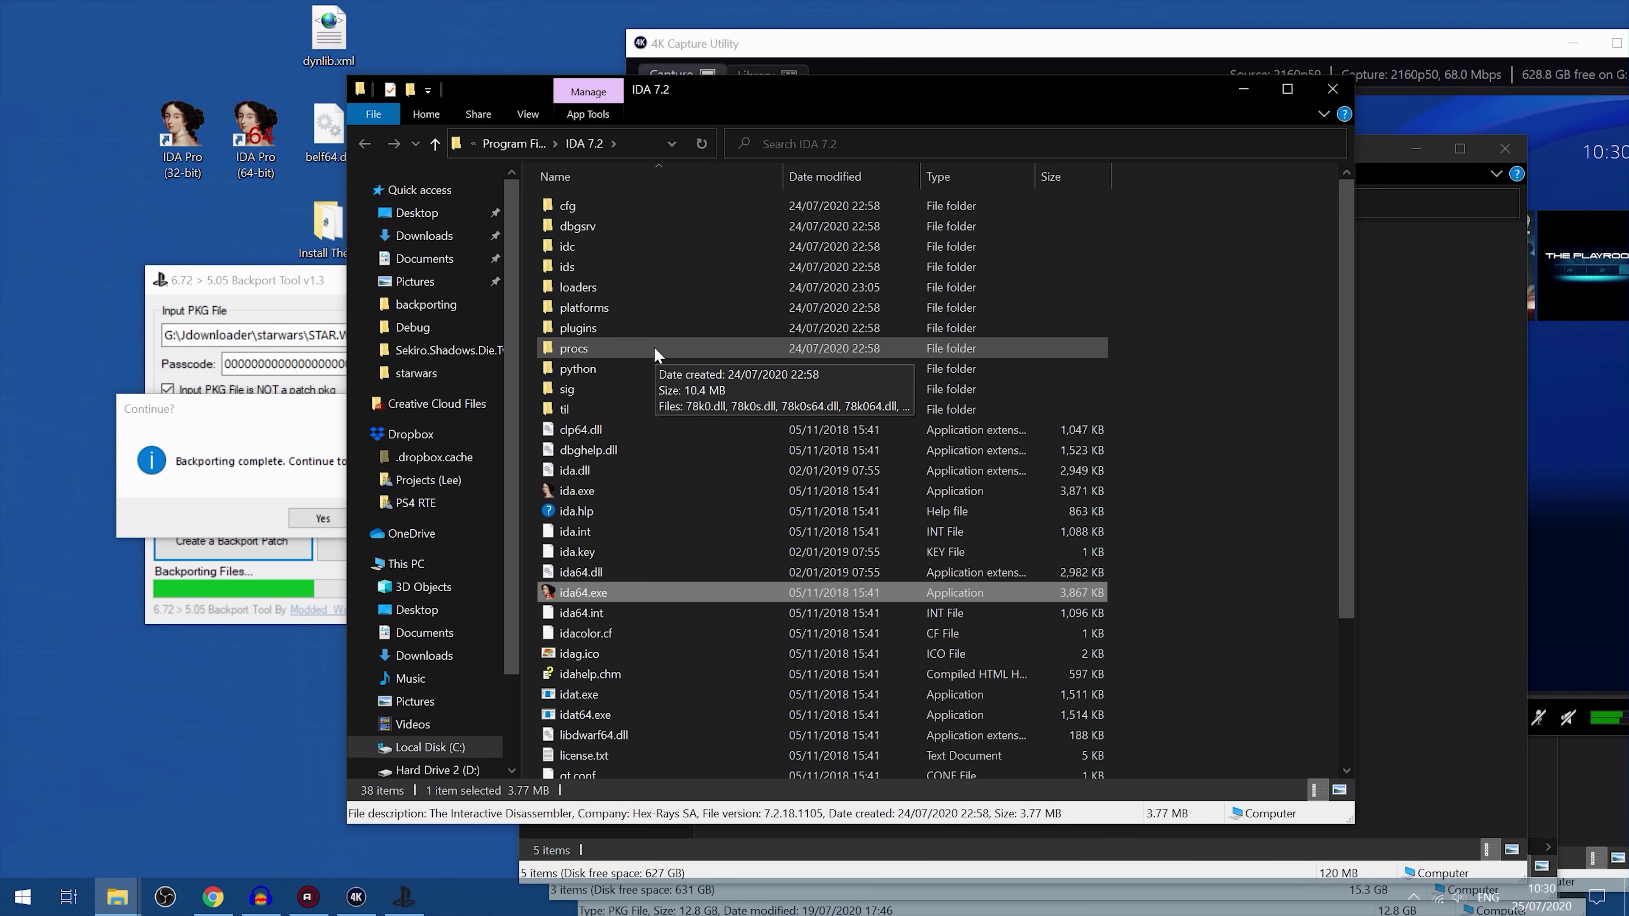
drag(734, 96, 836, 77)
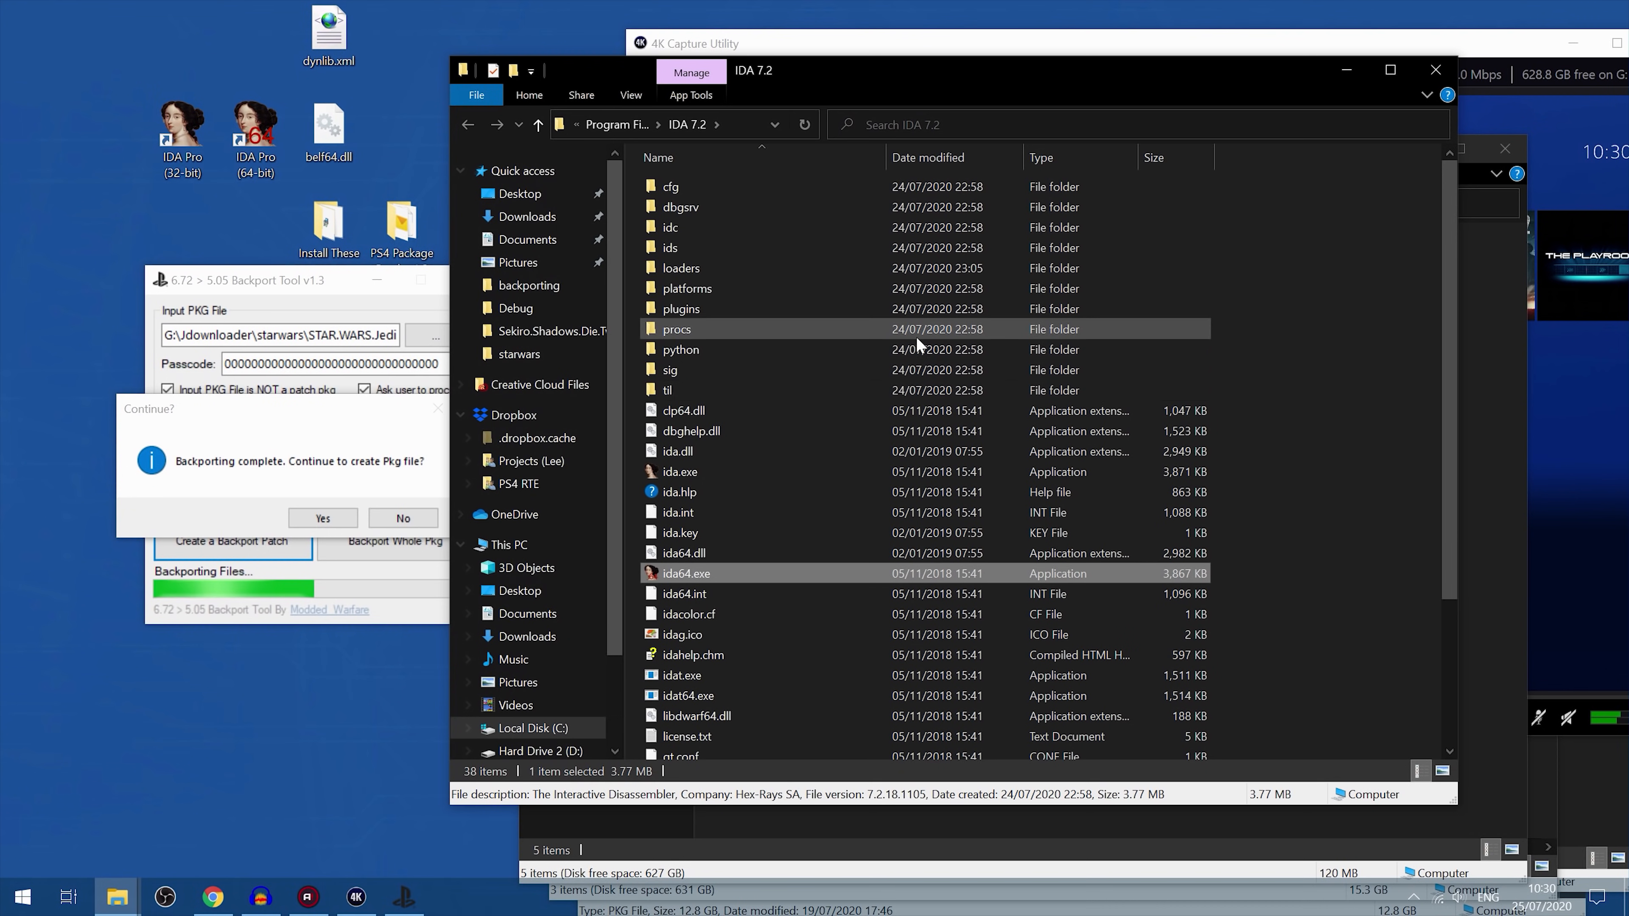
Step: Copy dynlib.xml and belf64.dll from the desktop into the IDA 7.2 loaders folder, replacing the existing files
click(717, 272)
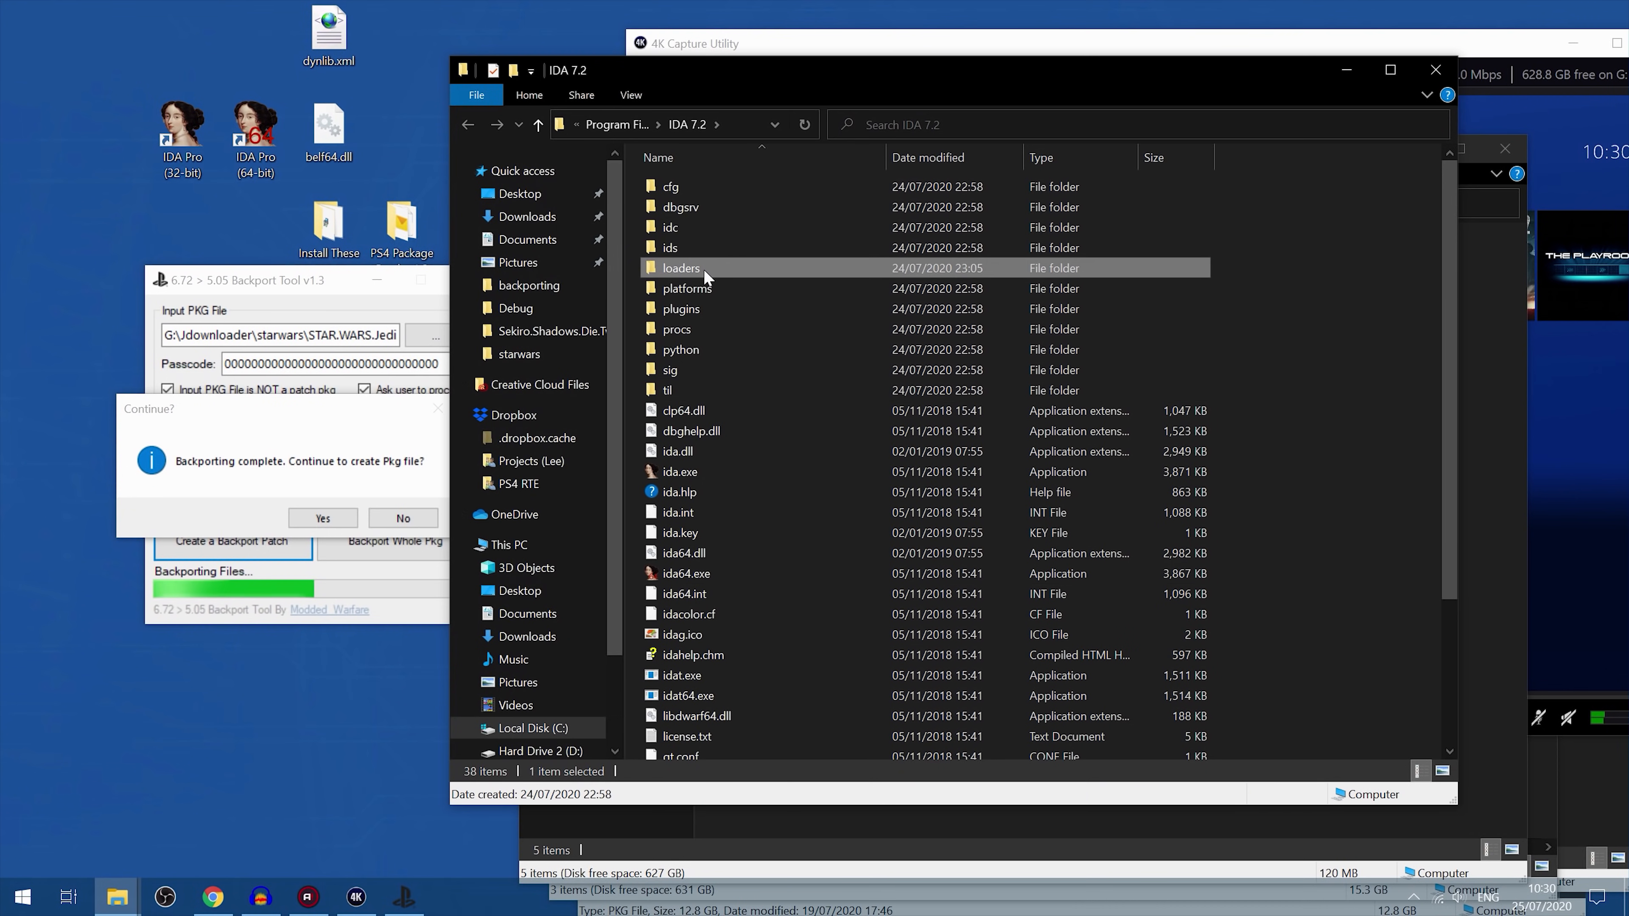
double_click(704, 269)
click(324, 154)
drag(324, 154, 899, 334)
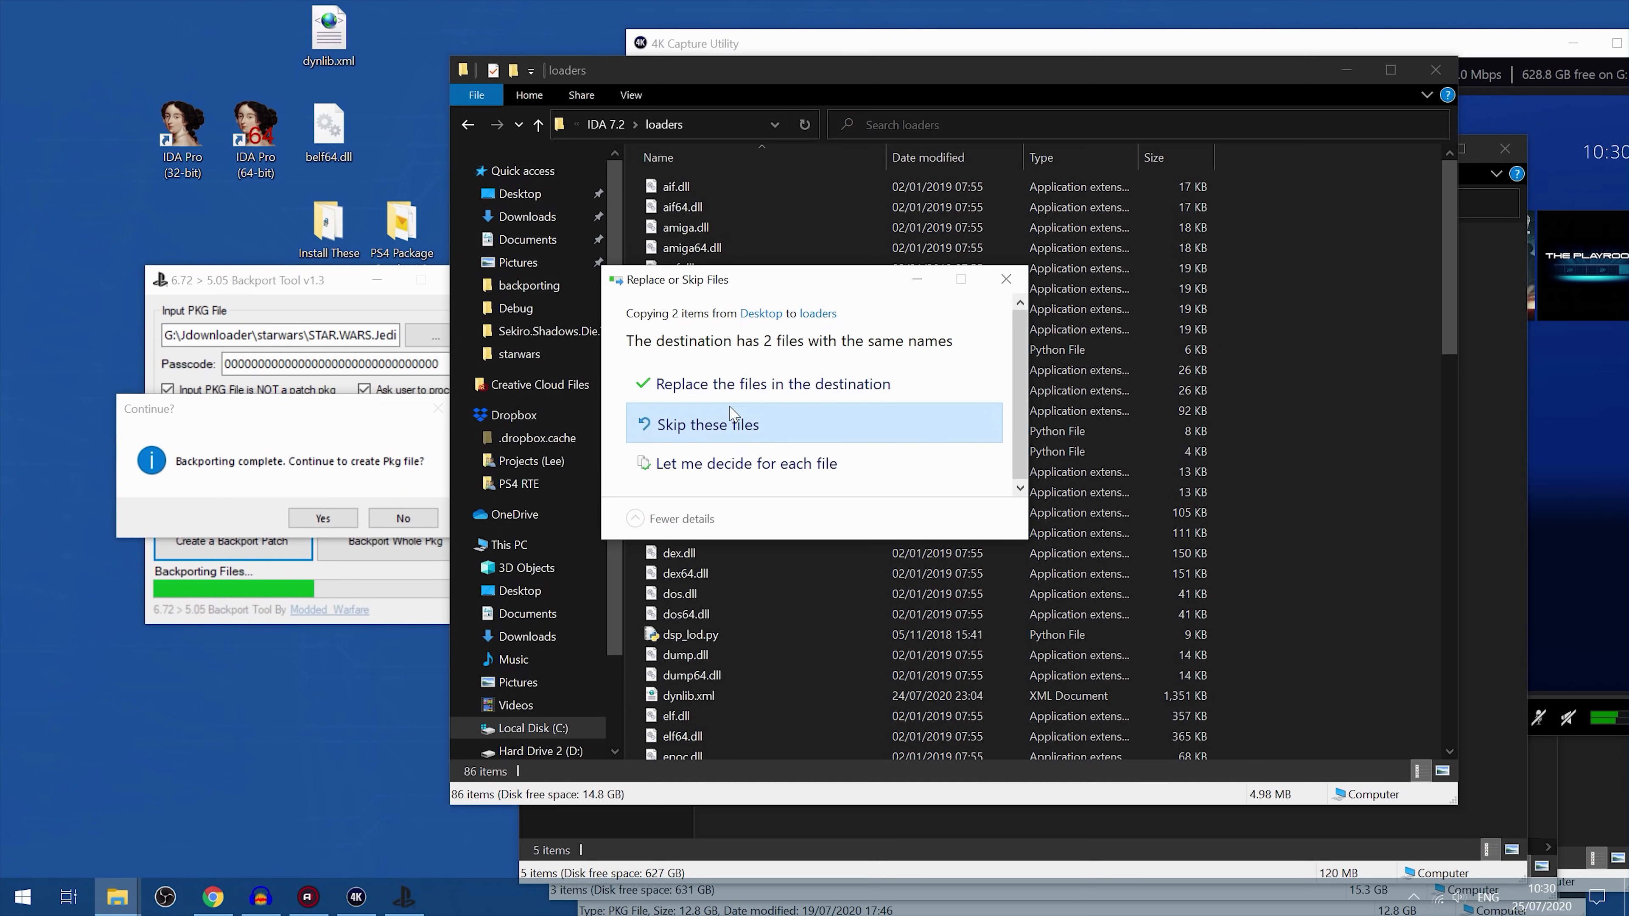
click(827, 384)
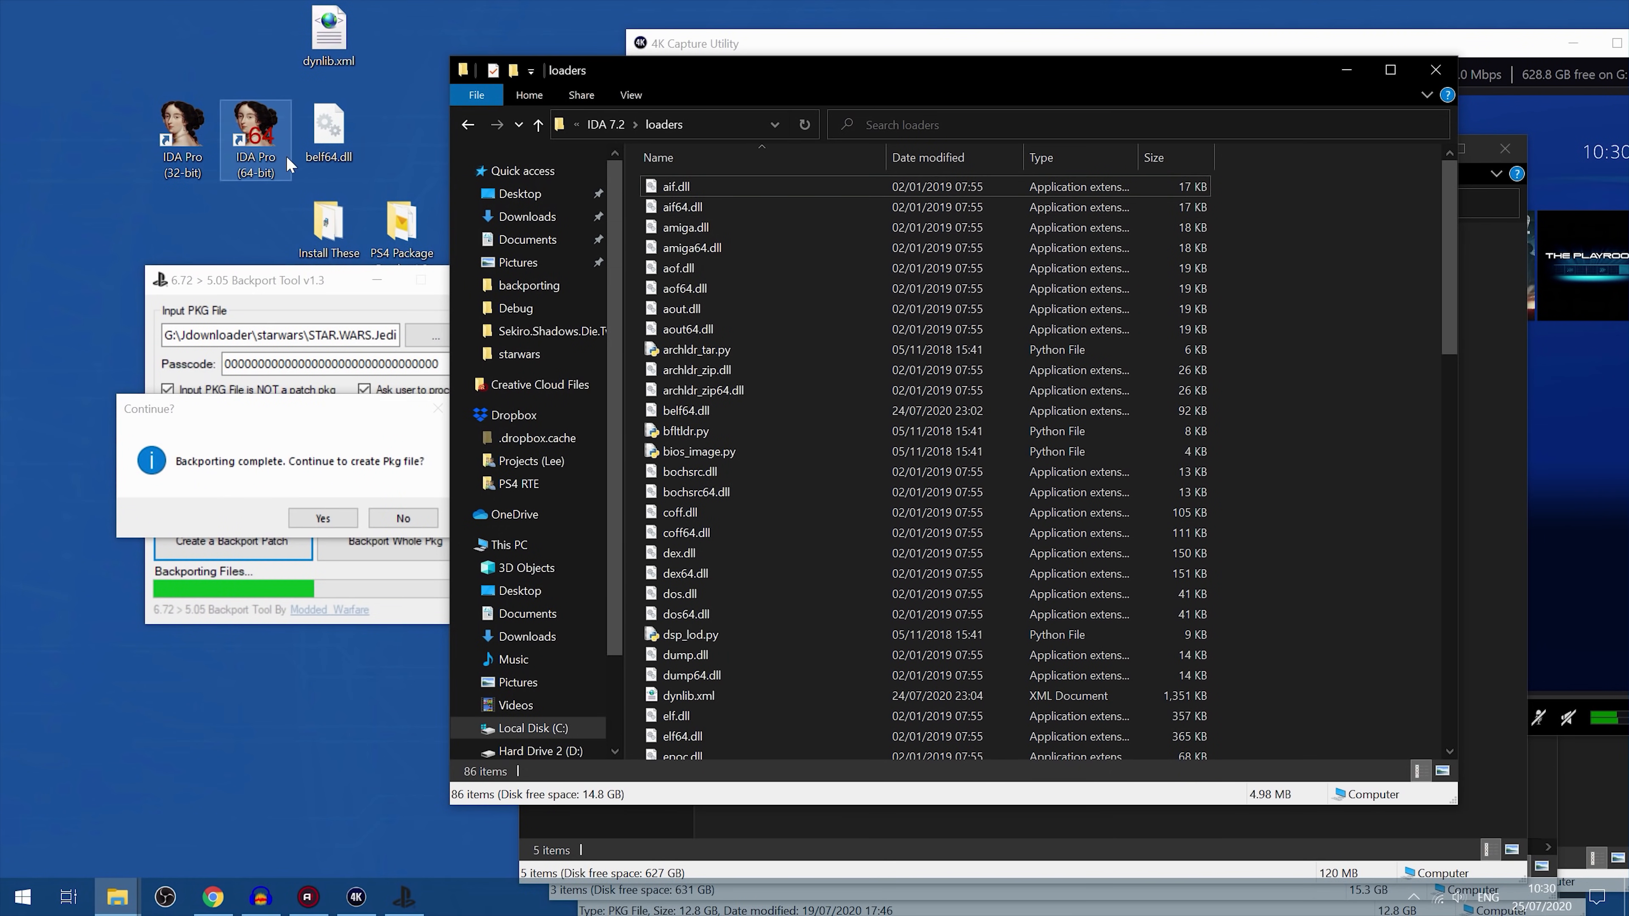
Step: Delete dynlib.xml and belf64.dll from the desktop and close the IDA 7.2 folder window
drag(417, 17, 334, 167)
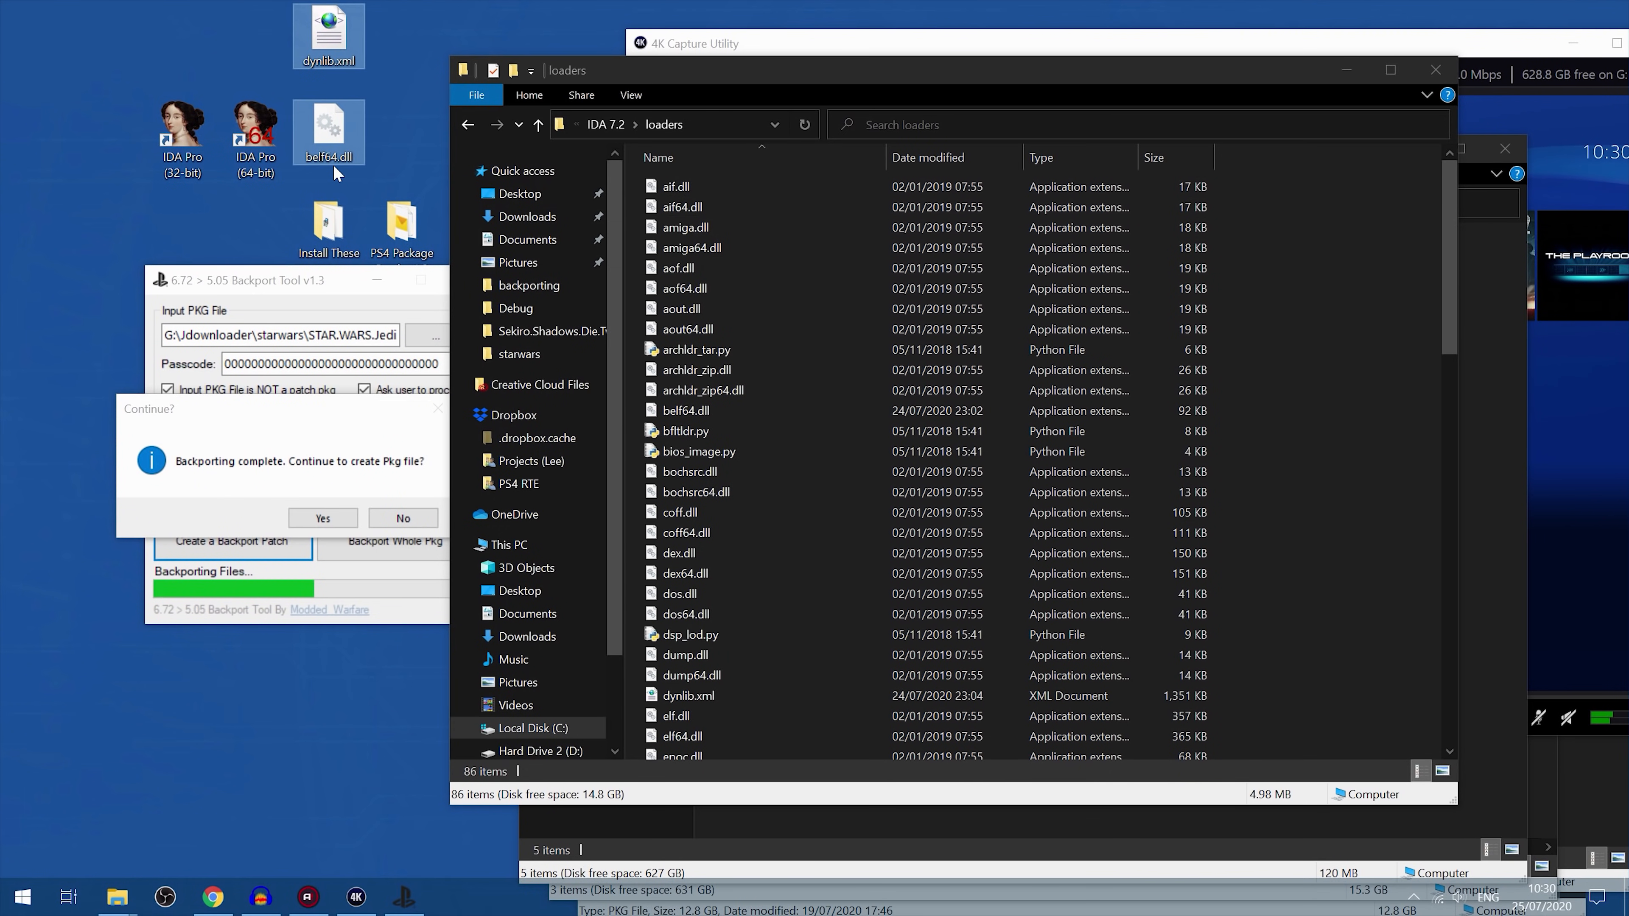
key(Delete)
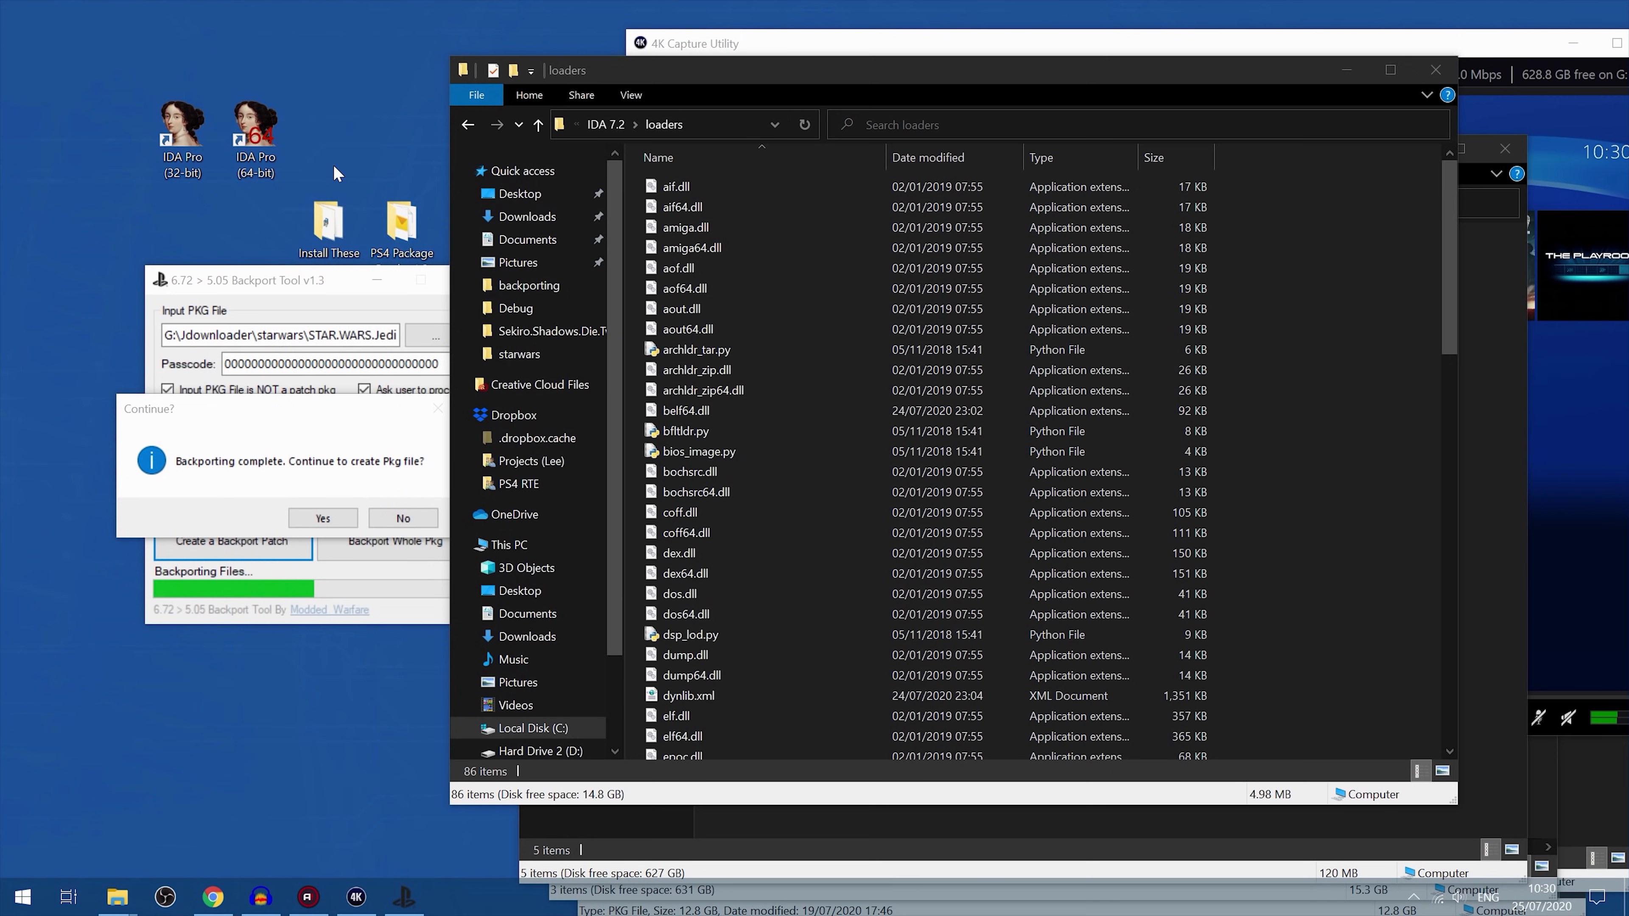
key(alt+Left)
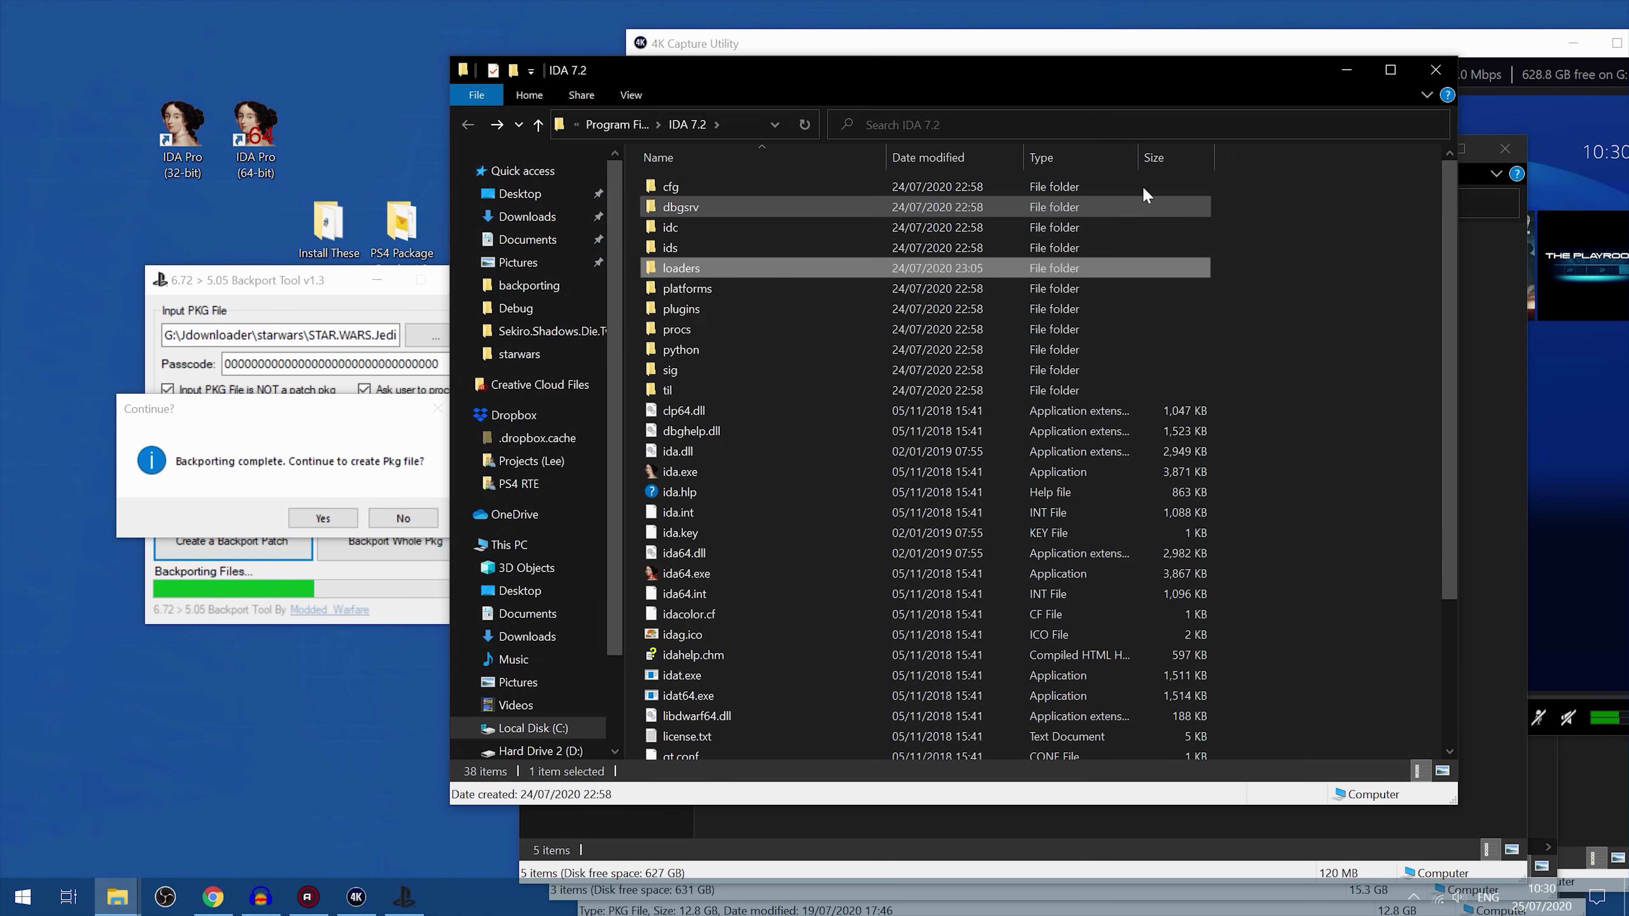
click(1435, 69)
Step: Launch IDA Pro (64-bit), dismiss the About notice and start with an empty workspace
click(239, 121)
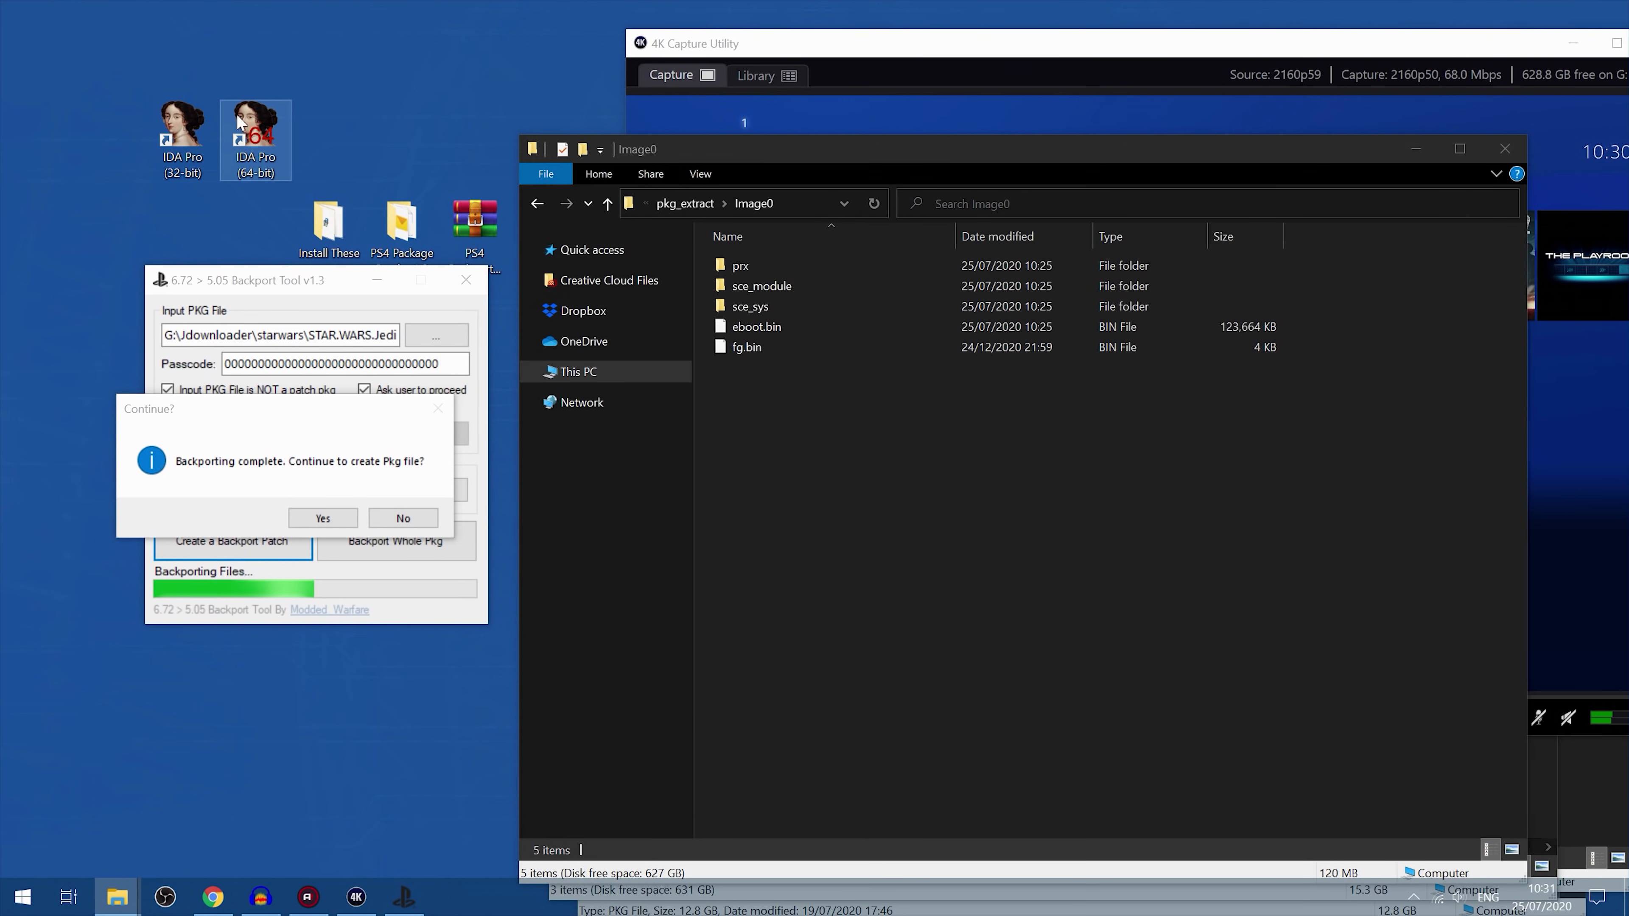
double_click(265, 138)
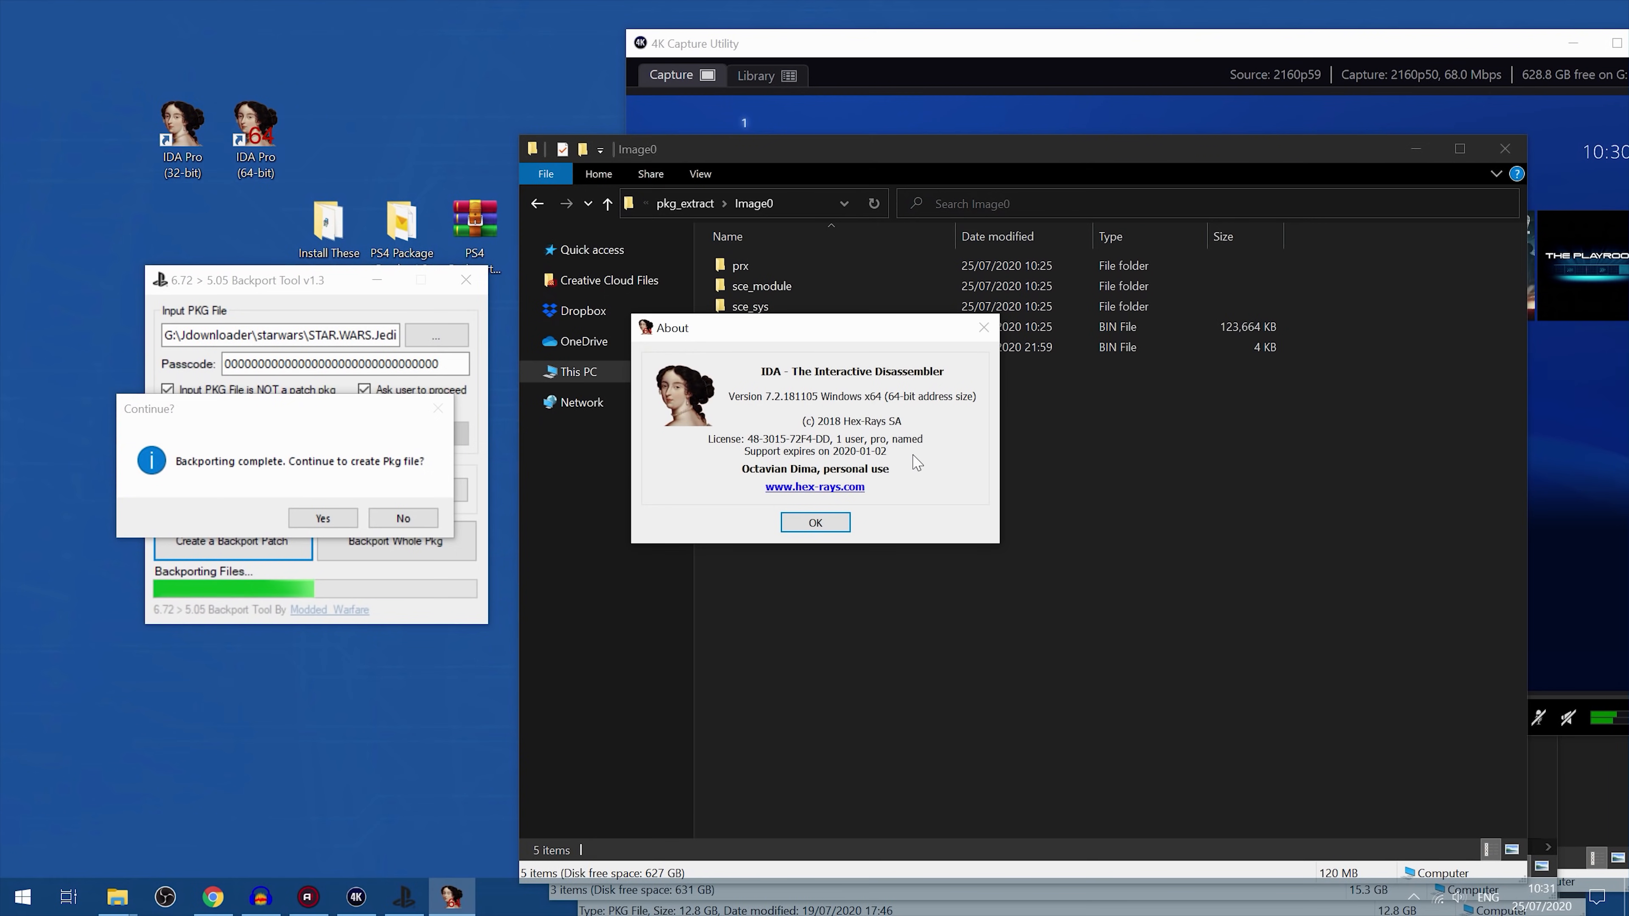
click(827, 517)
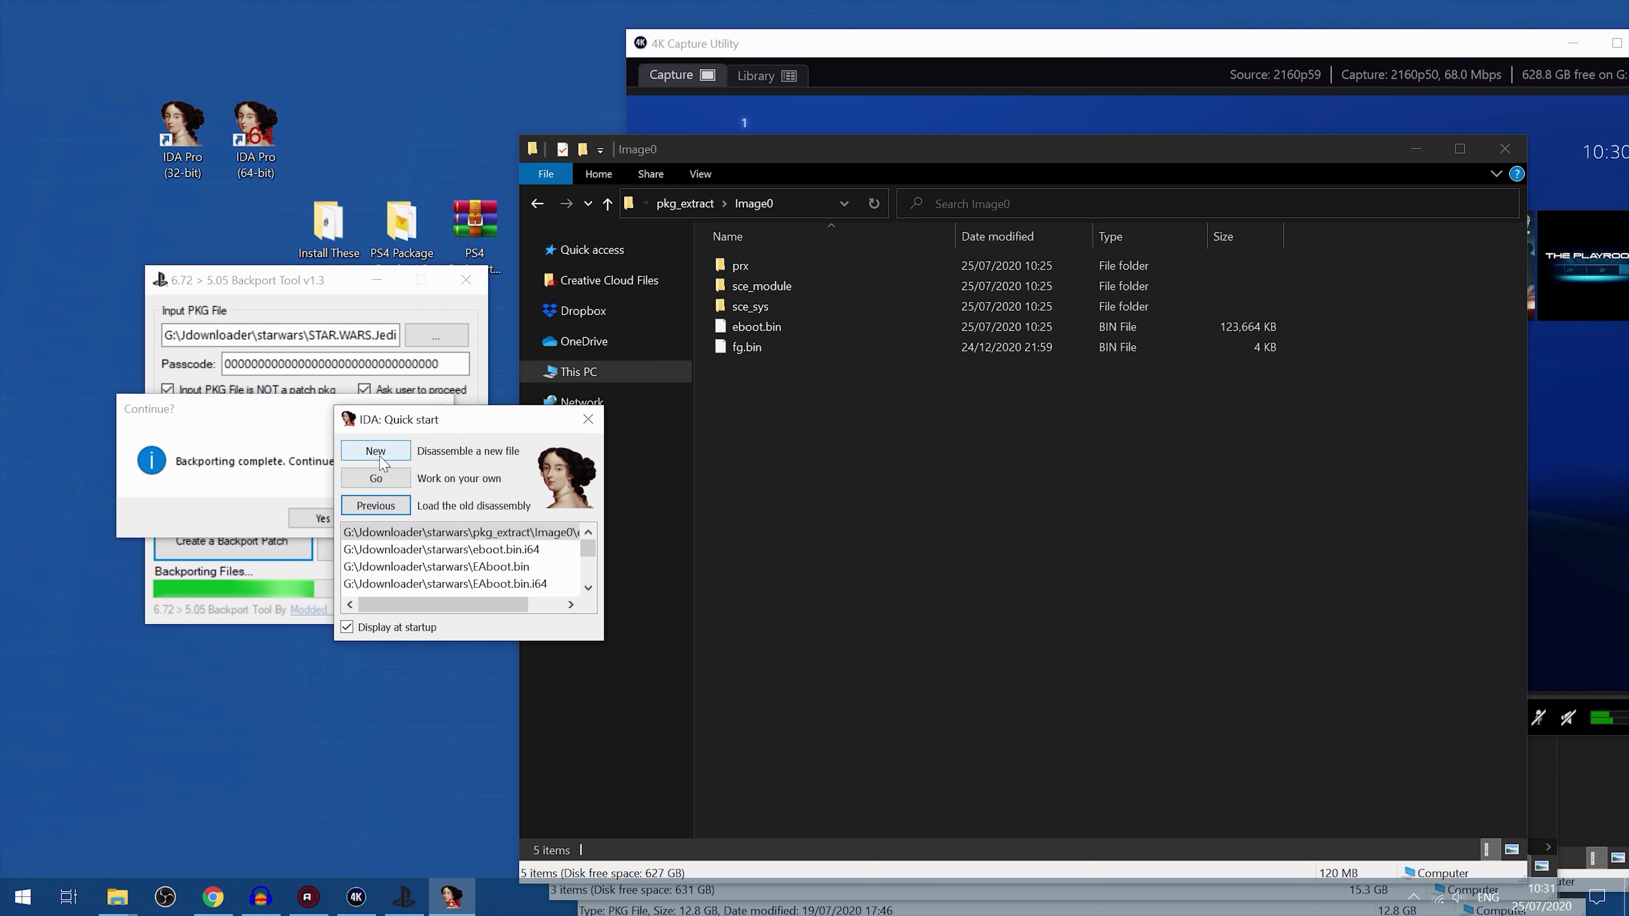
click(507, 550)
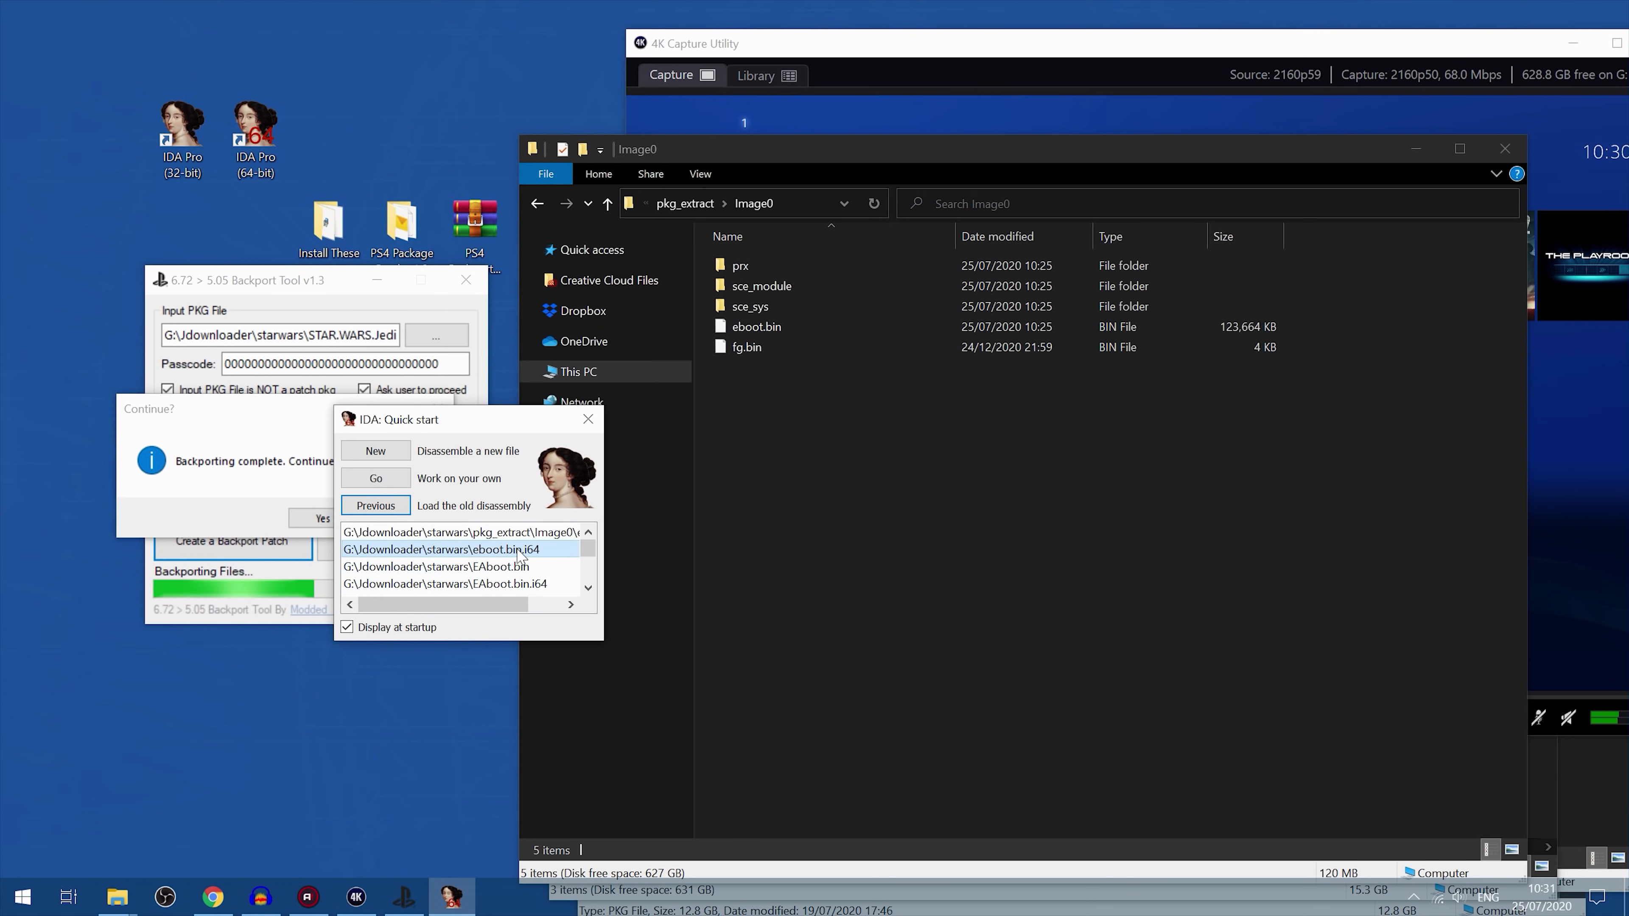
click(381, 481)
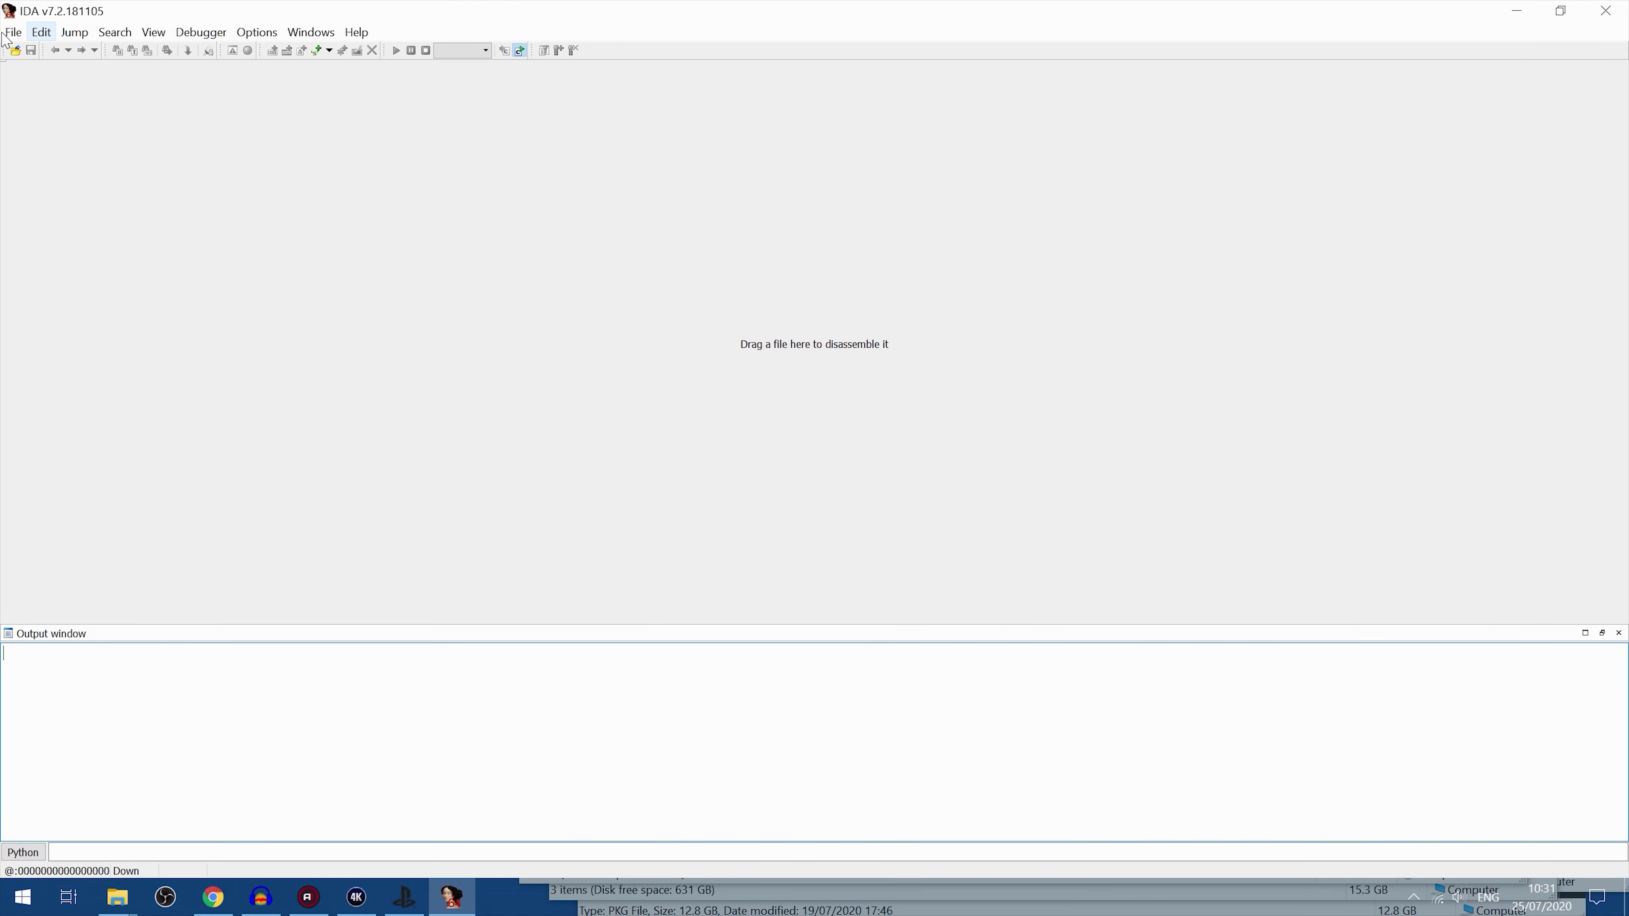
Step: Open eboot.bin from the starwars pkg_extract Image0 folder for disassembly
click(12, 32)
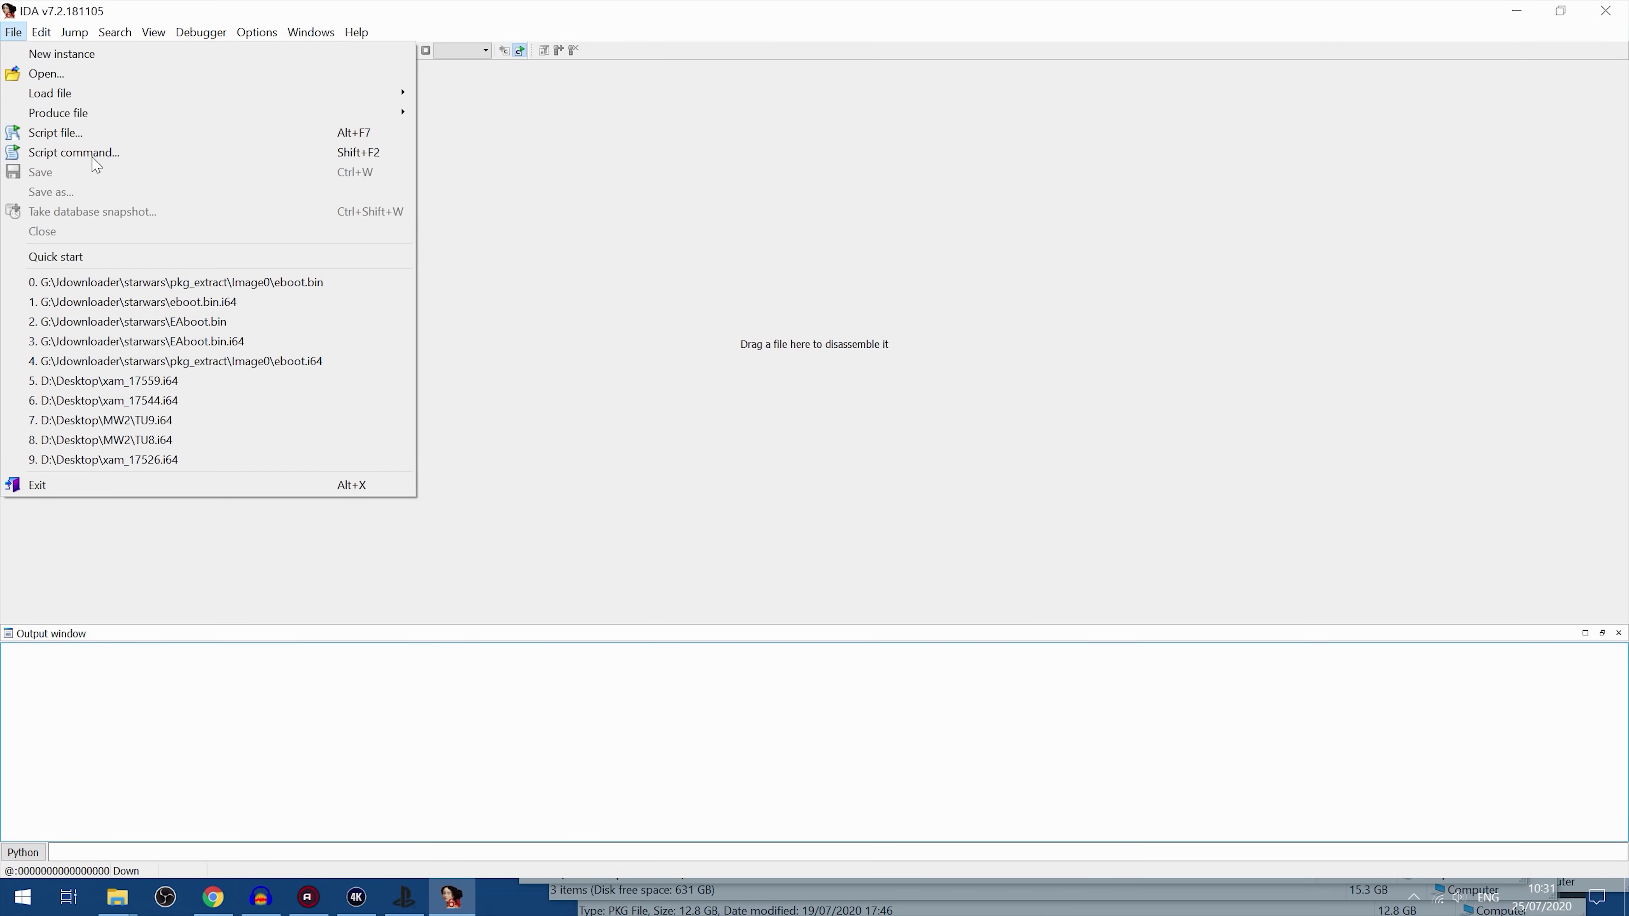
click(89, 75)
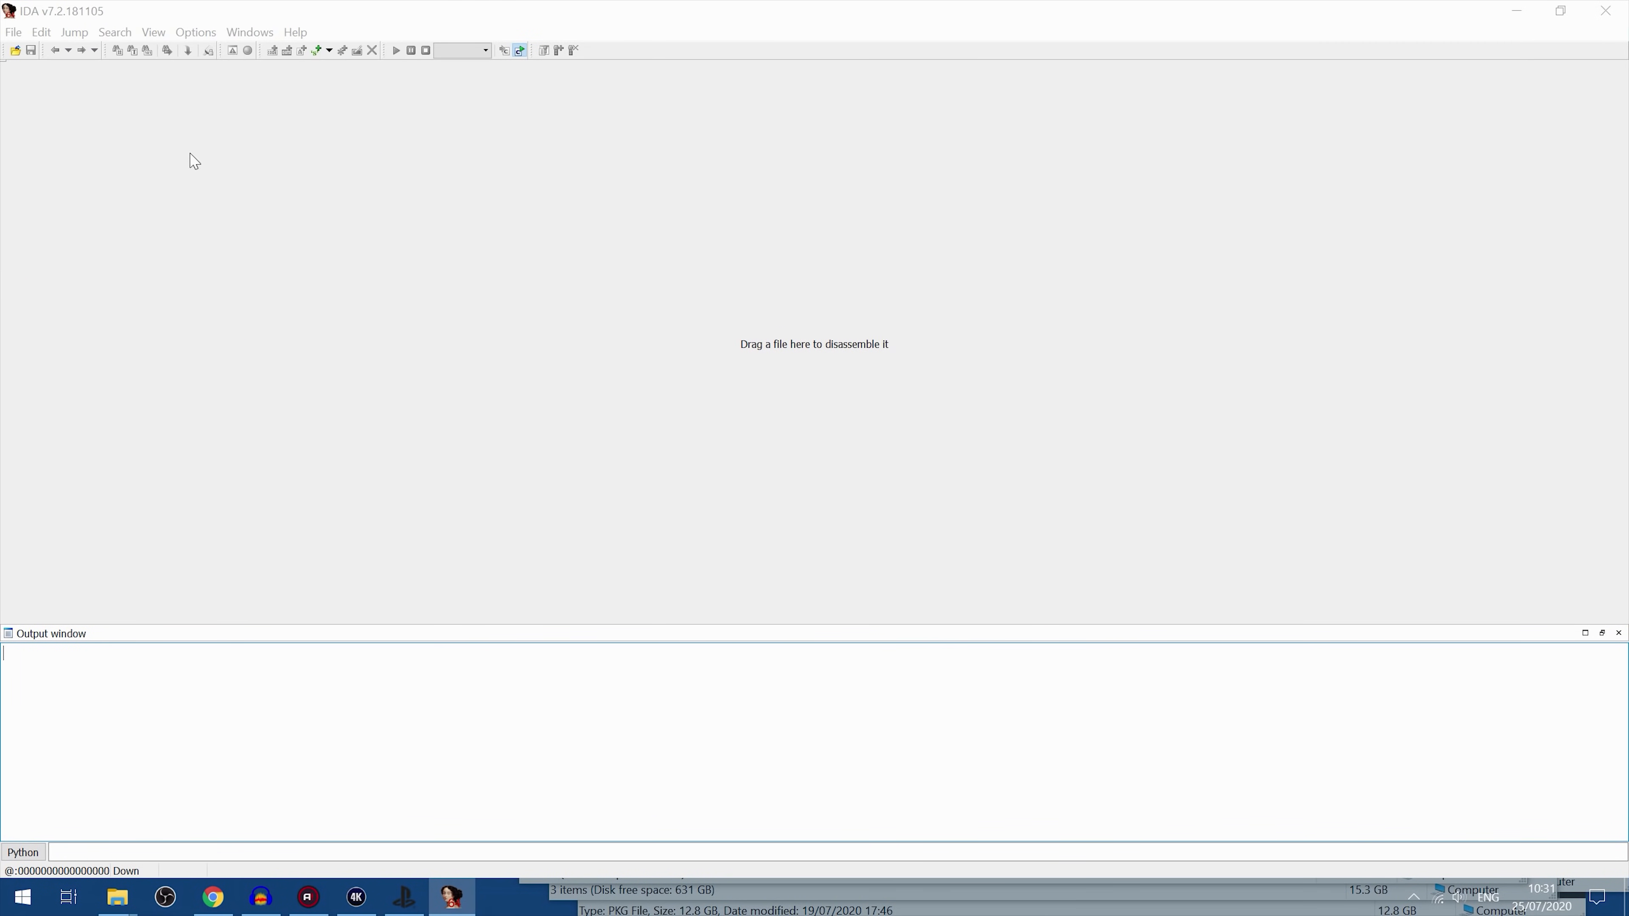
click(351, 237)
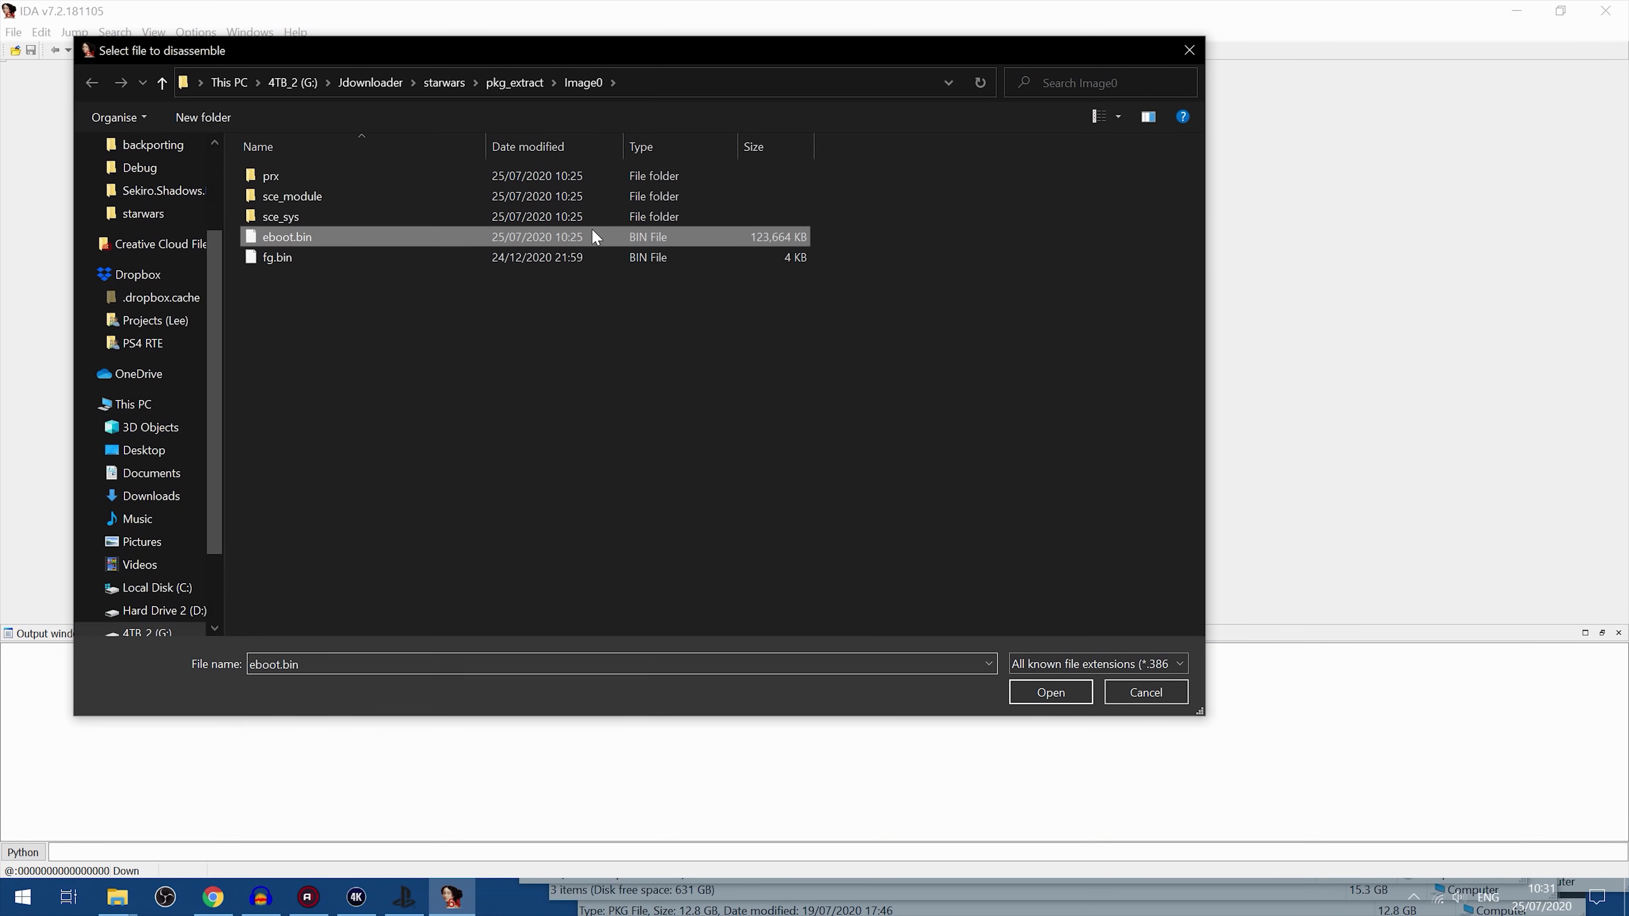
click(1070, 695)
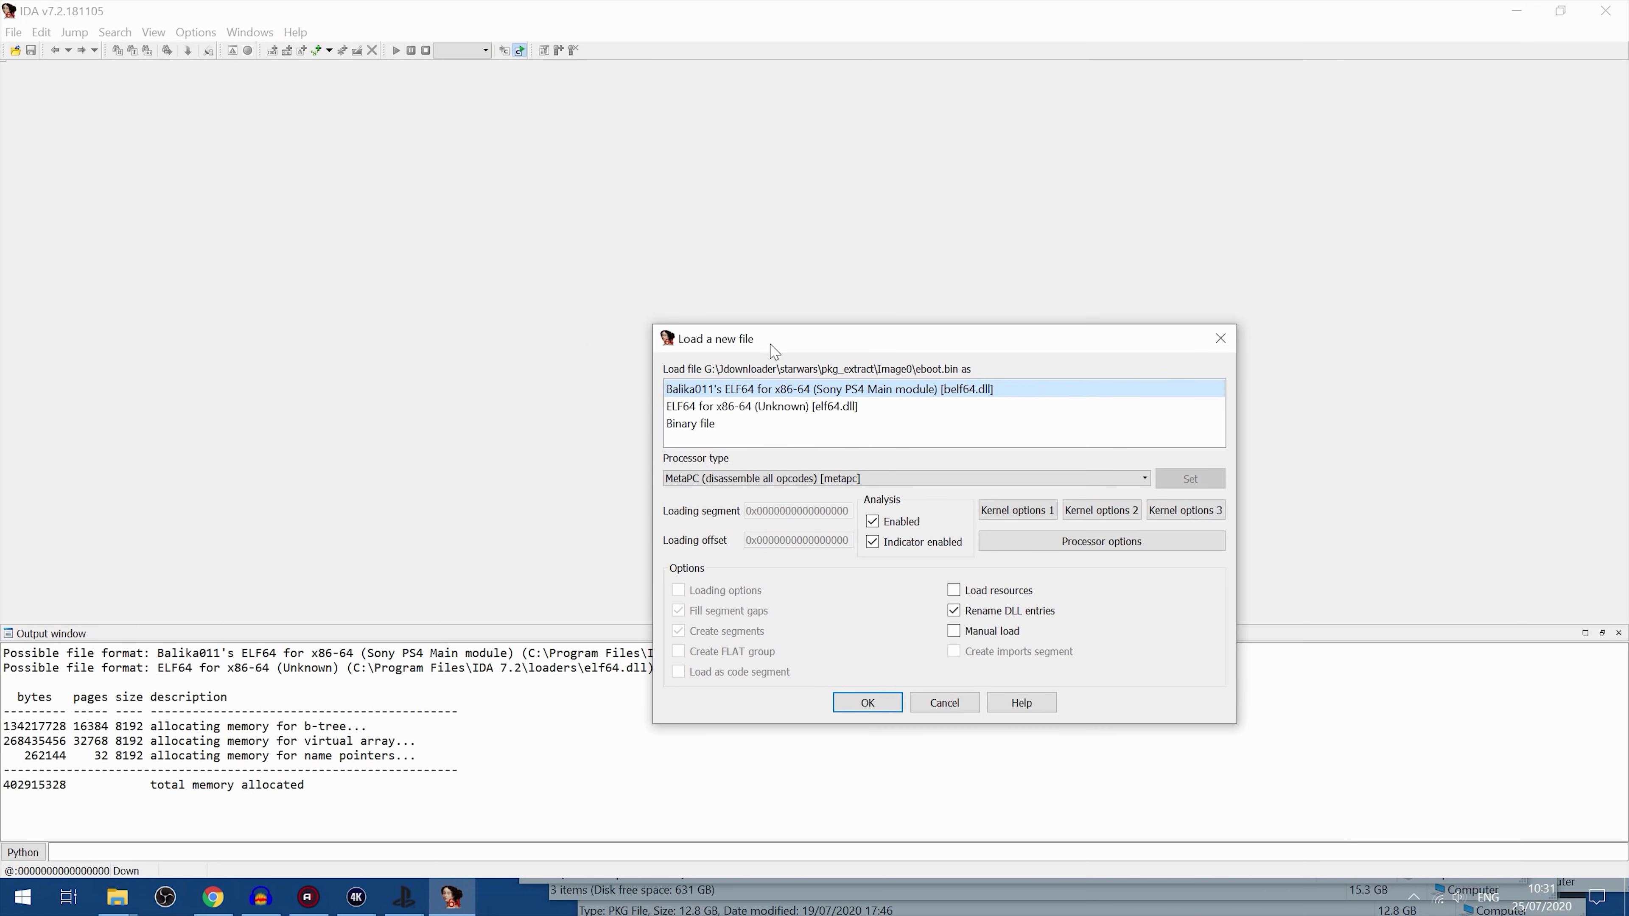
Step: Load eboot.bin as Balika011's ELF64 Sony PS4 Main module (belf64.dll) with the MetaPC (disassemble all opcodes) processor type
drag(770, 340, 612, 302)
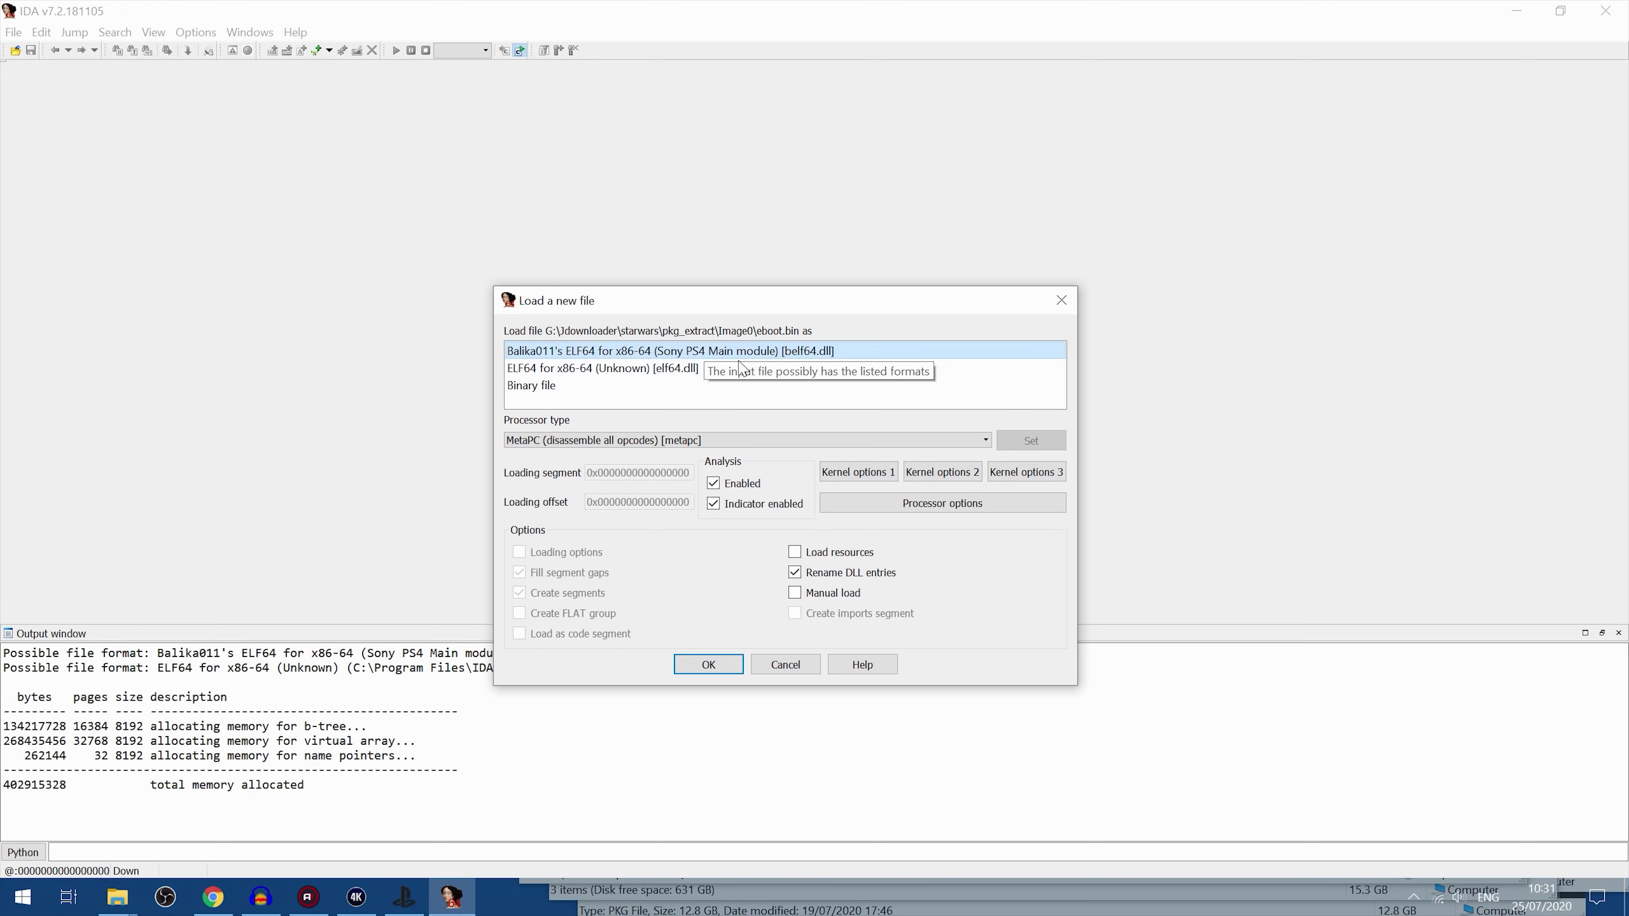
click(610, 444)
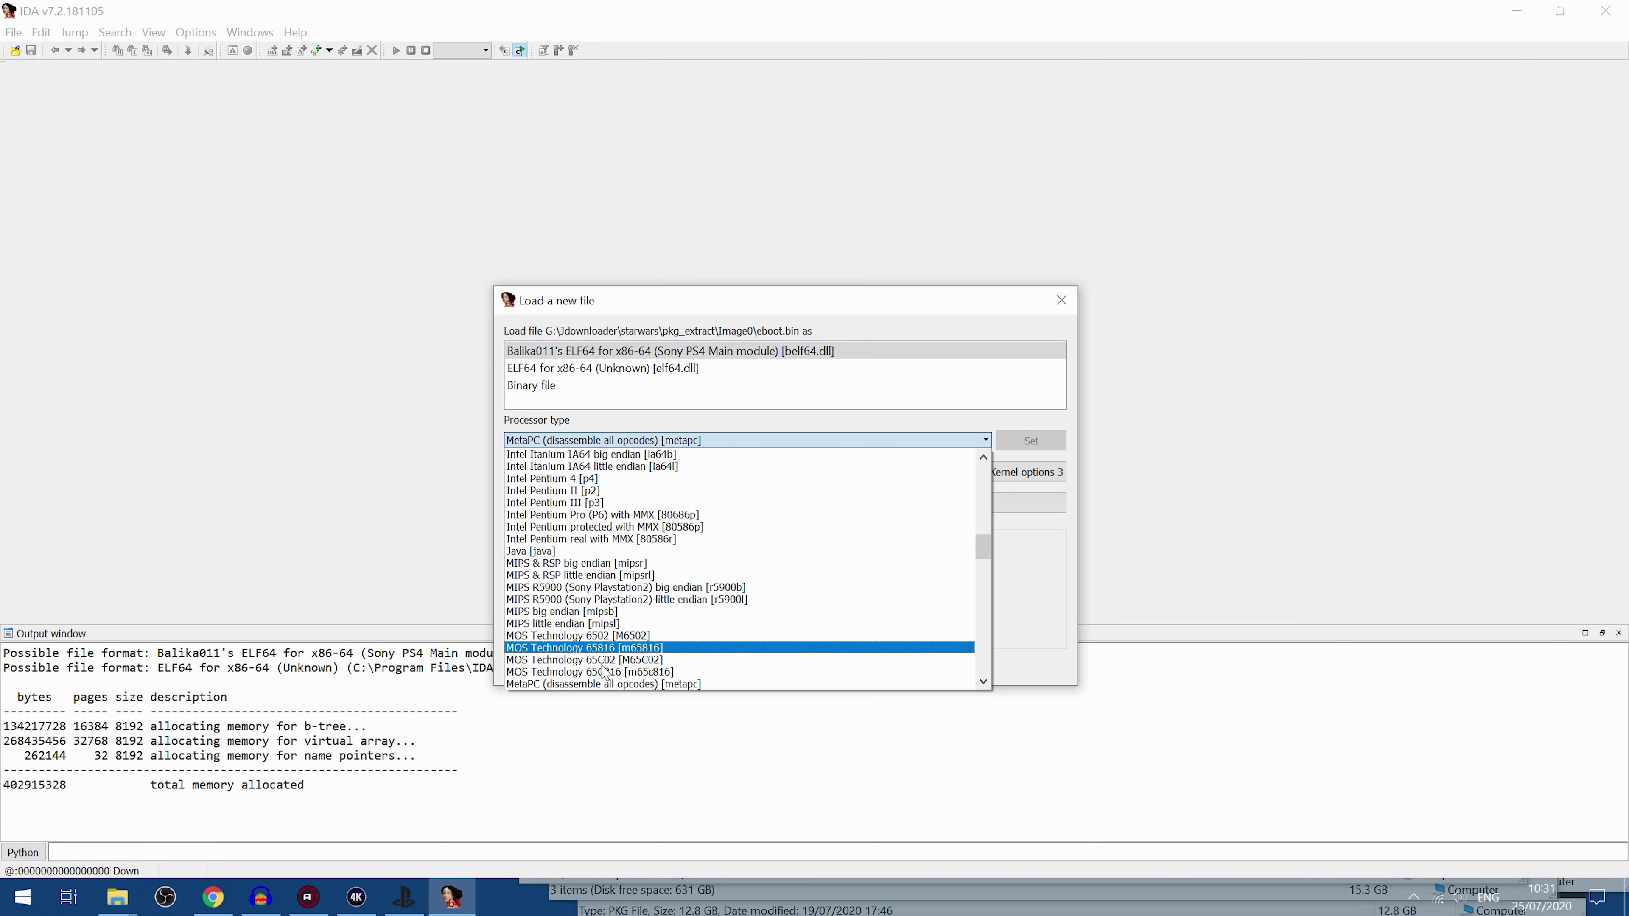
click(631, 684)
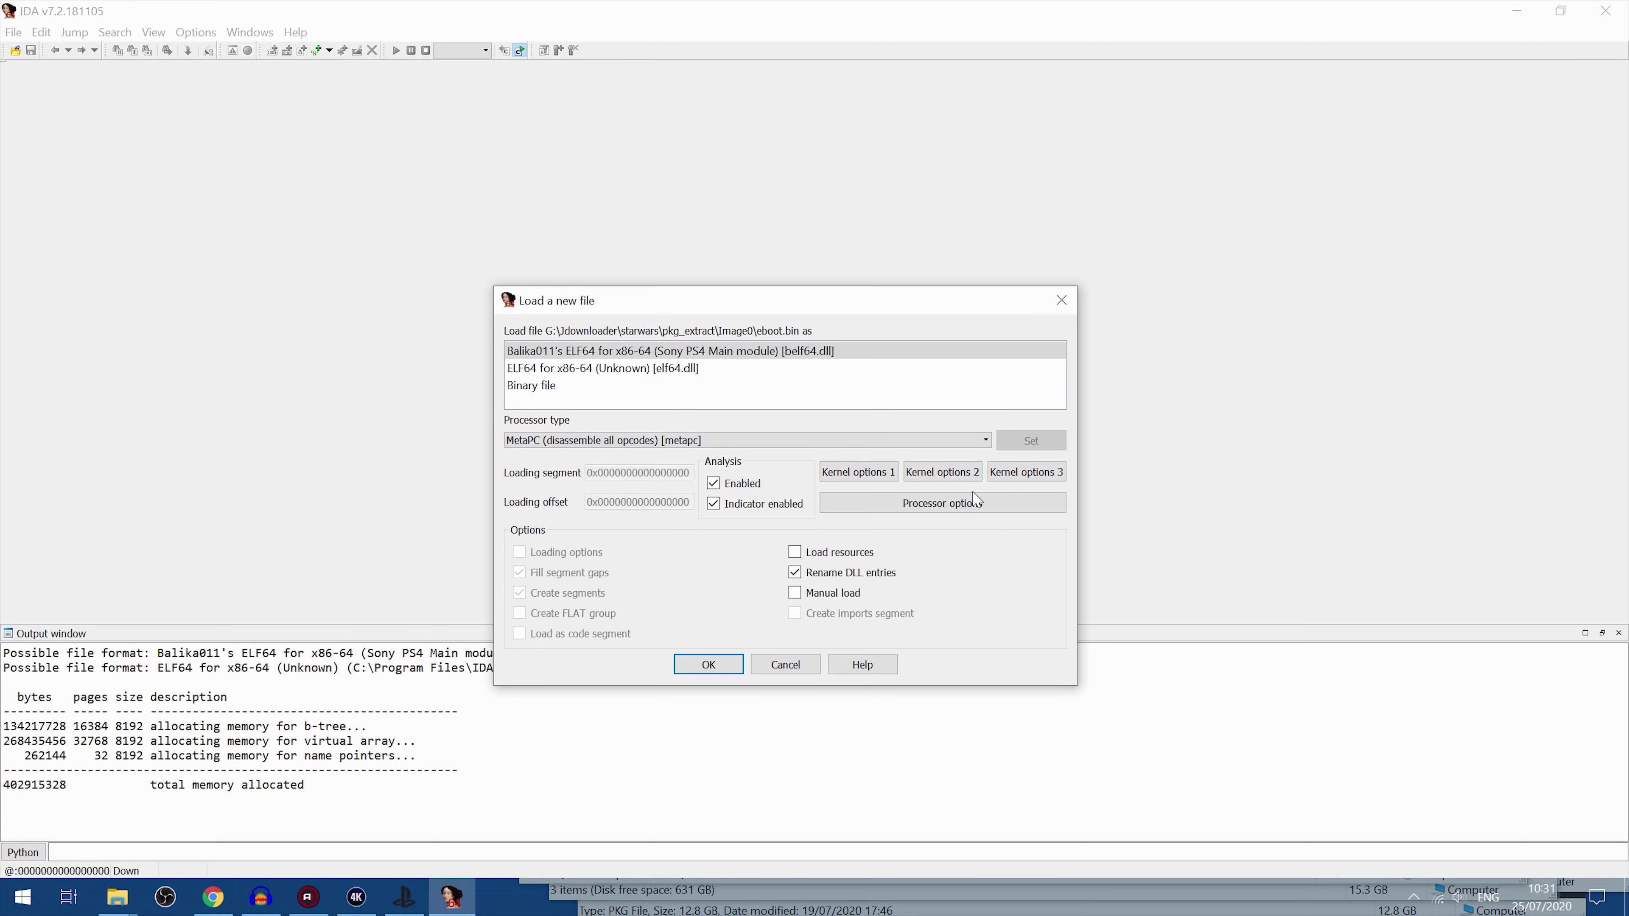
click(710, 664)
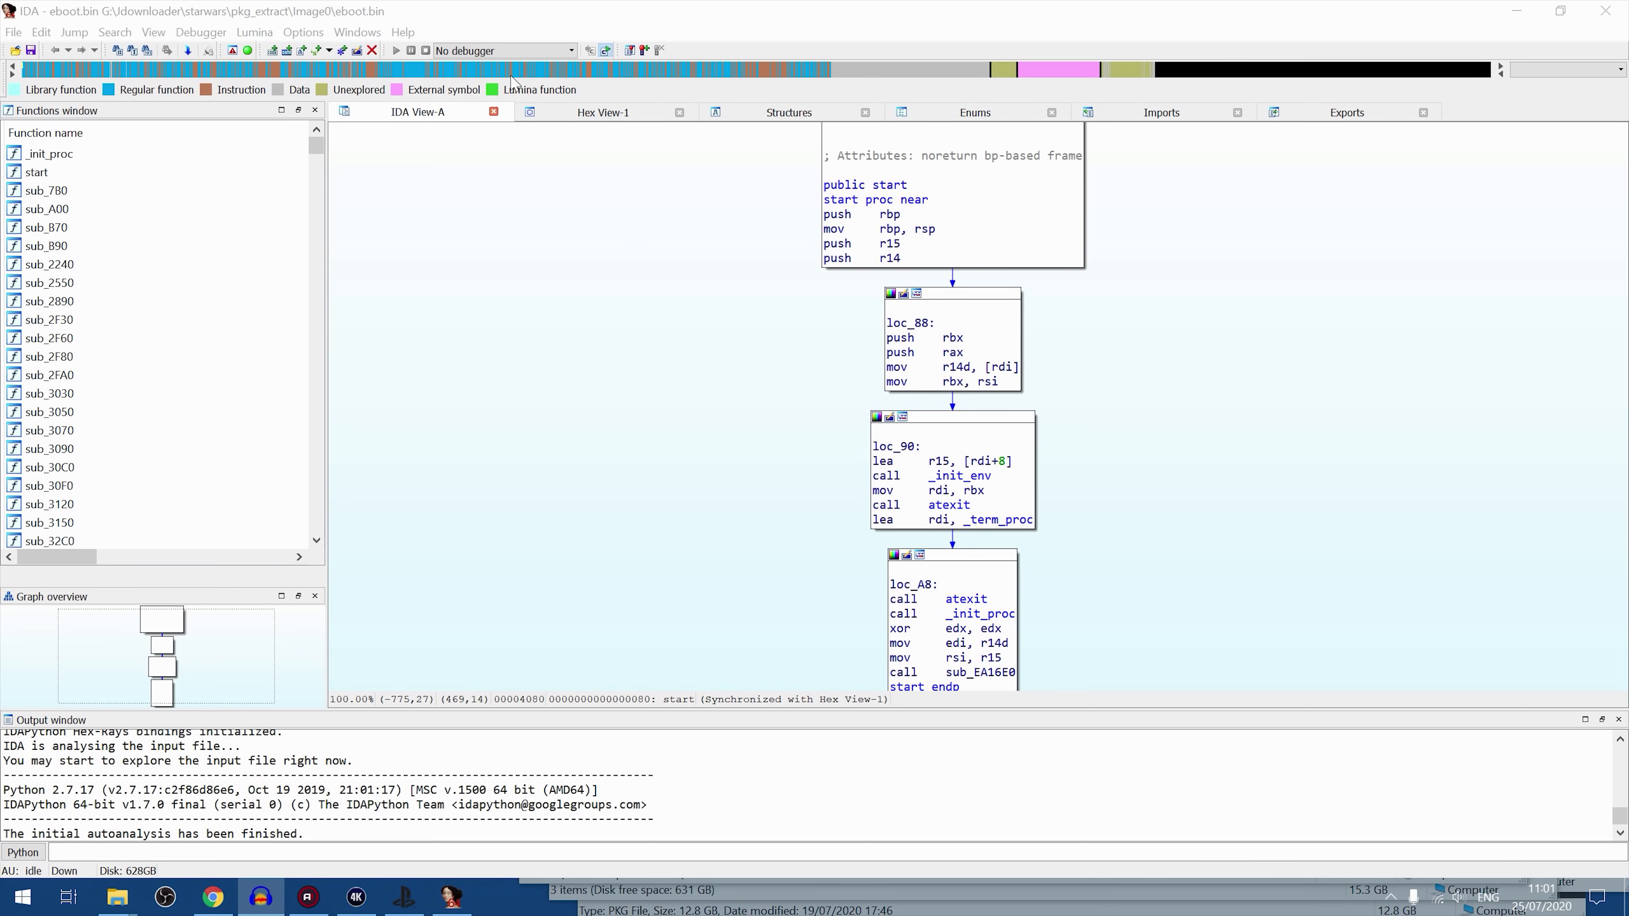
Step: Switch the disassembly from graph to text view and open the jump-to-function list with its filter field
click(920, 158)
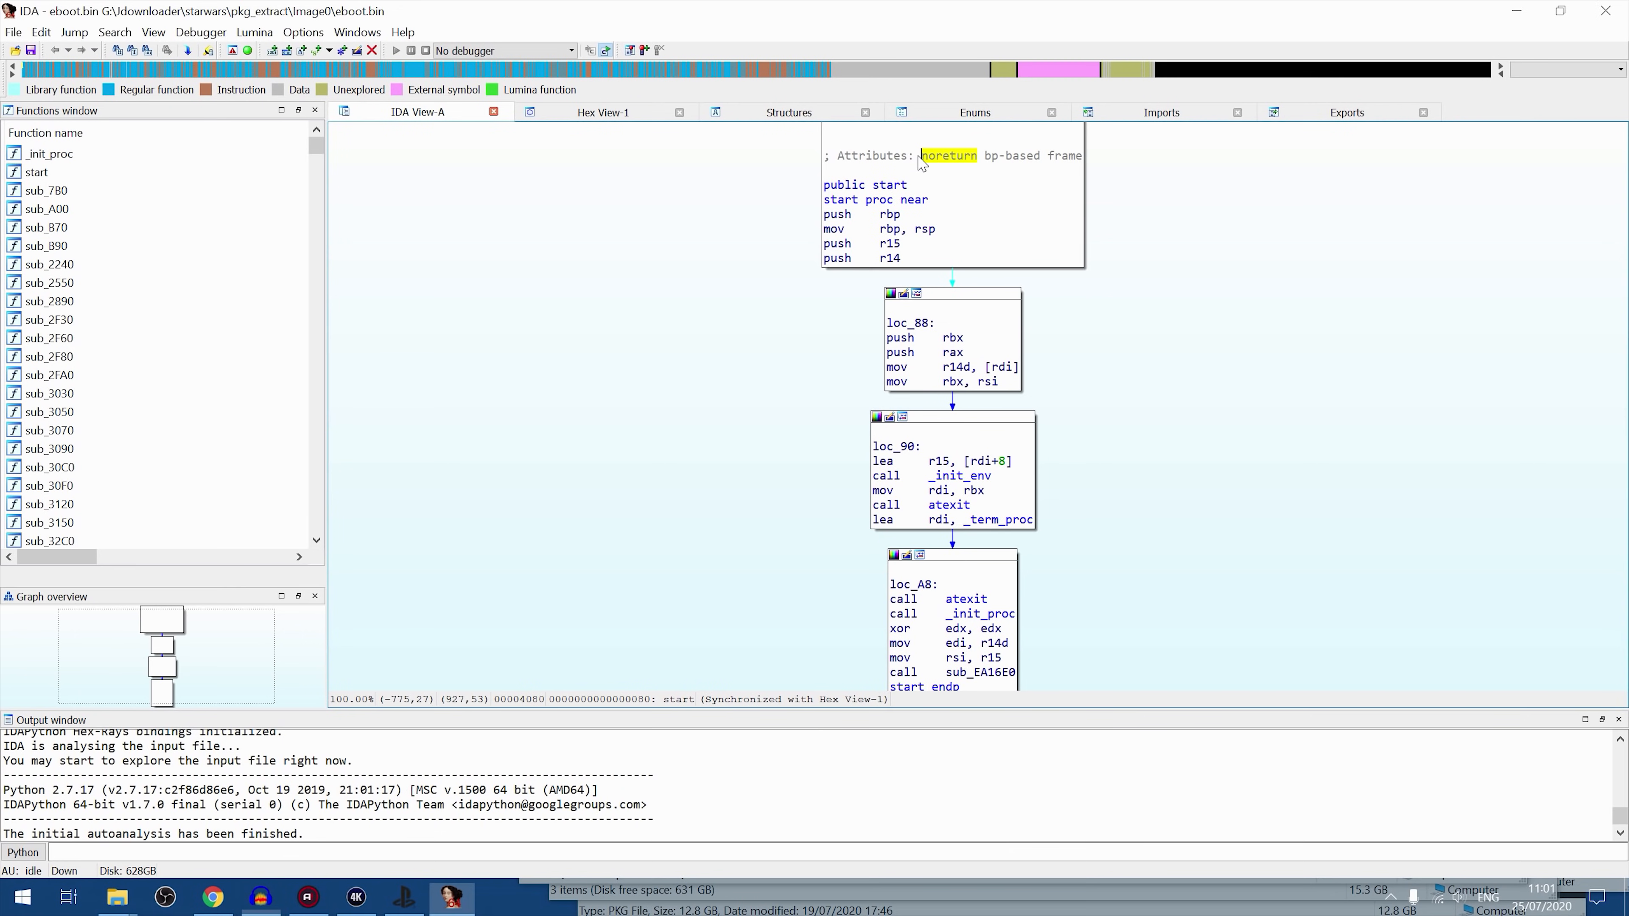
key(space)
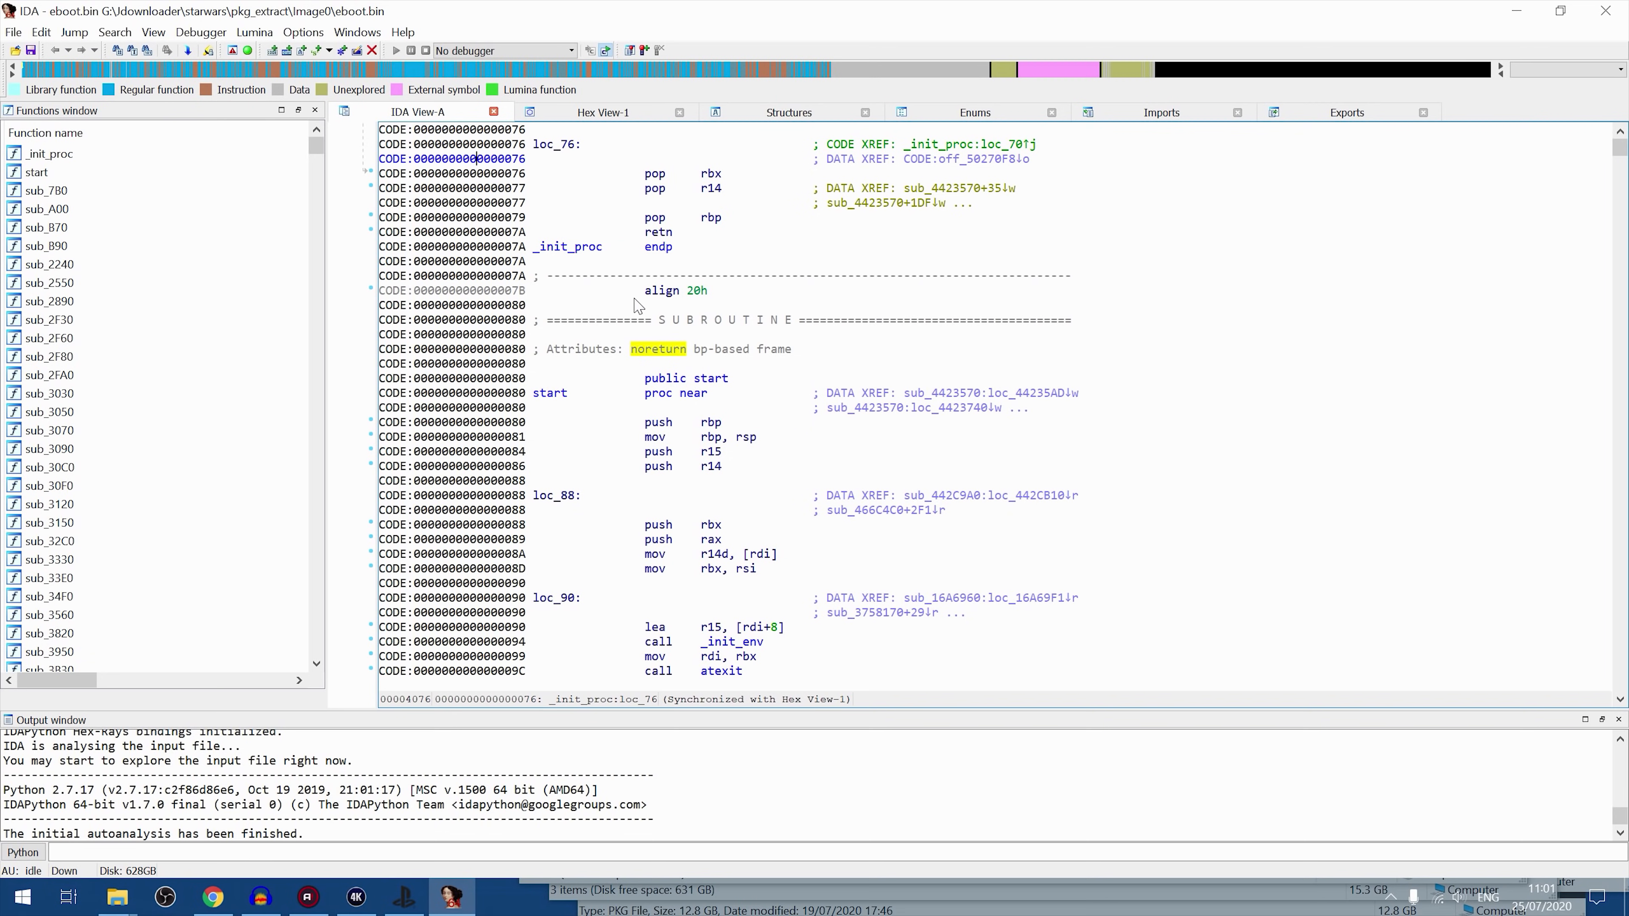
key(ctrl+p)
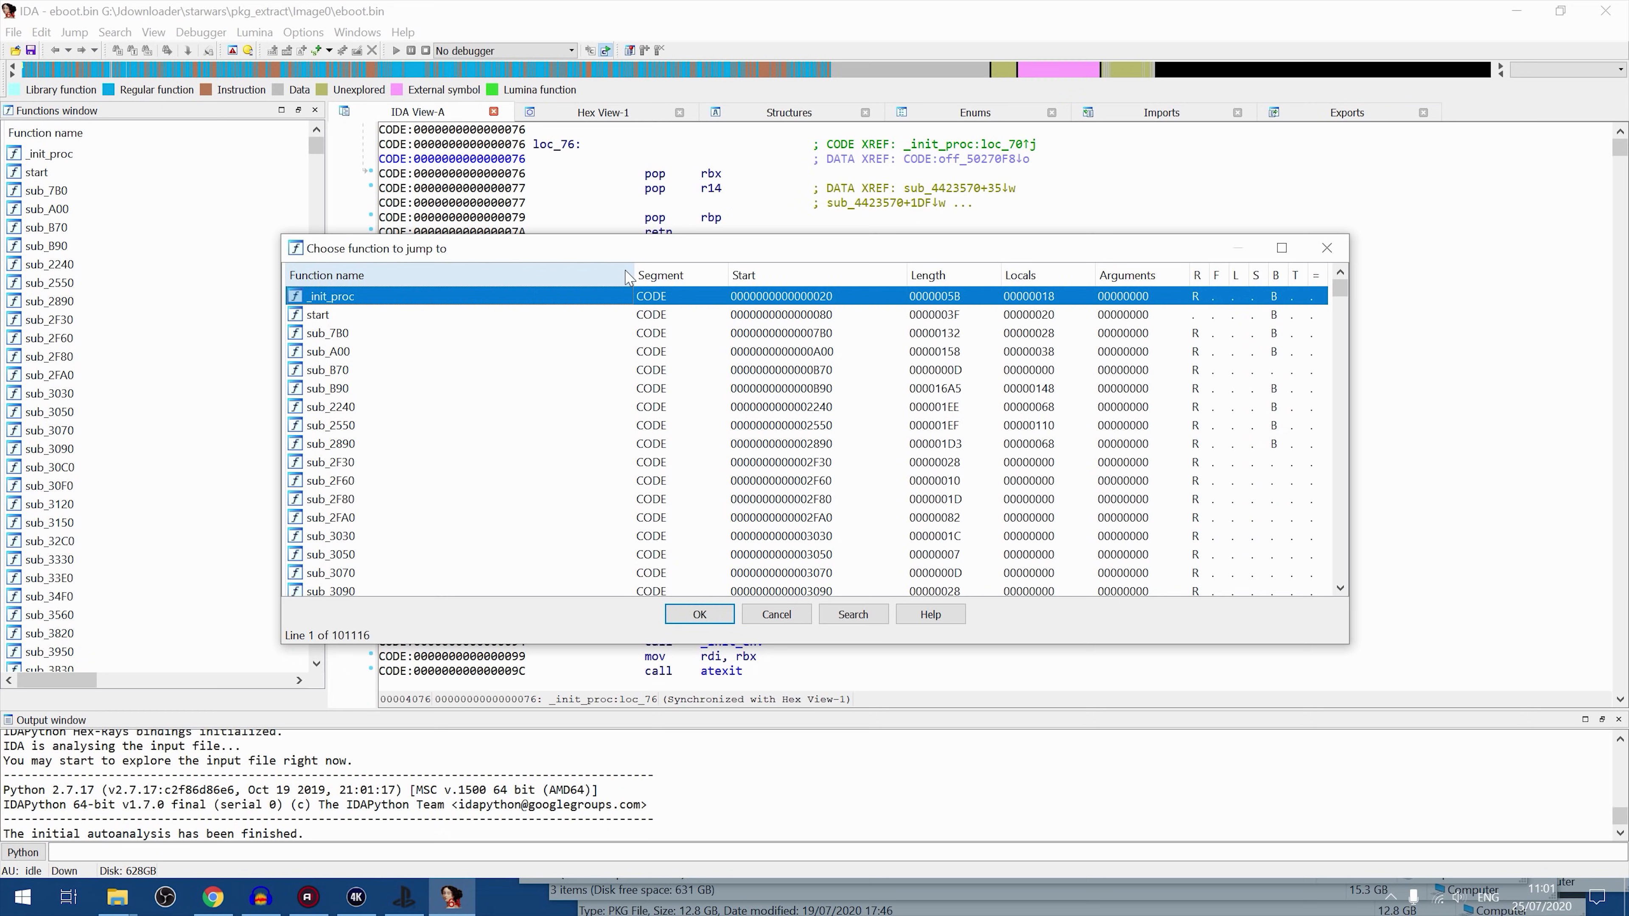
drag(640, 258, 635, 214)
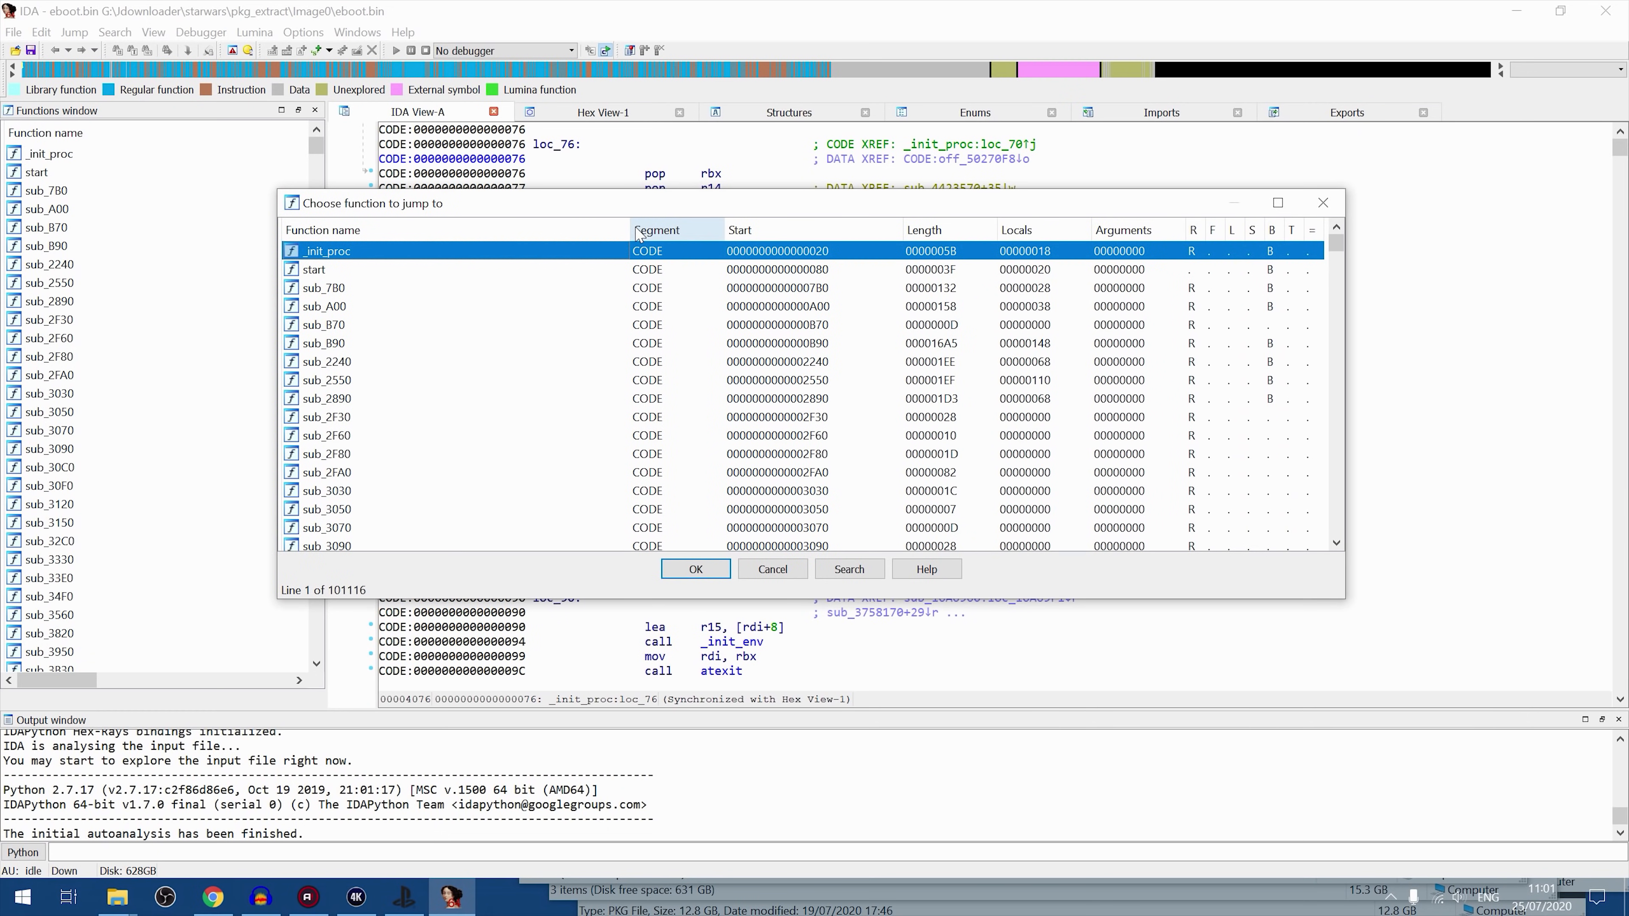
key(ctrl+f)
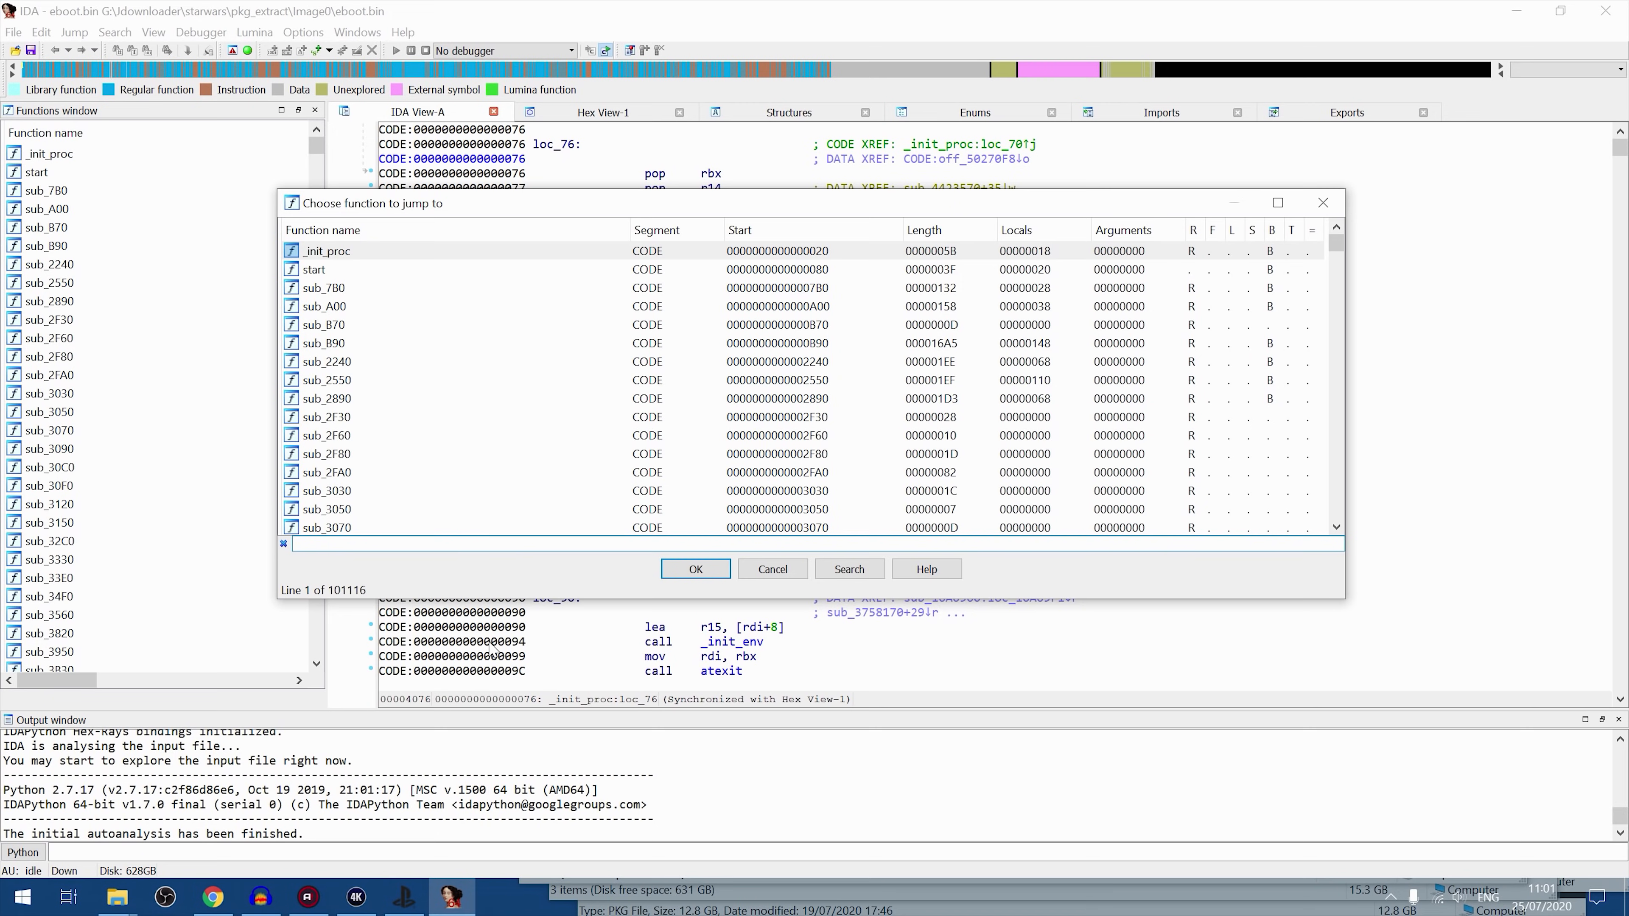
Step: Copy the function name 7CxI50-xlCk from the forum tutorial in Chrome and filter IDA's function list by it
click(213, 897)
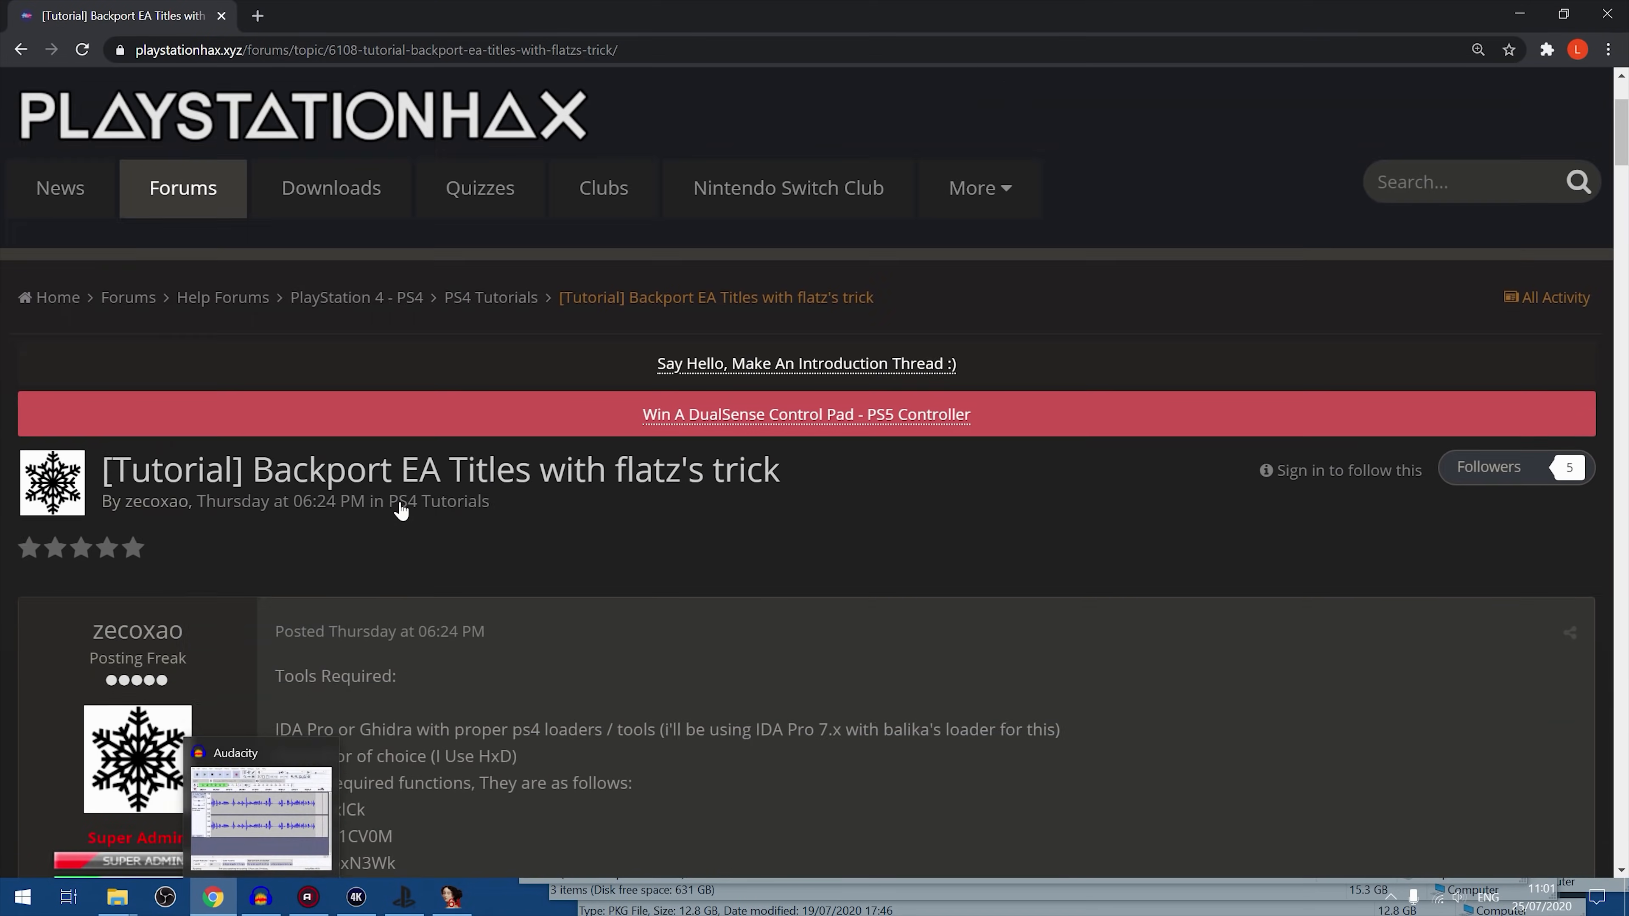
scroll(401, 512, down, 6)
drag(390, 489, 257, 379)
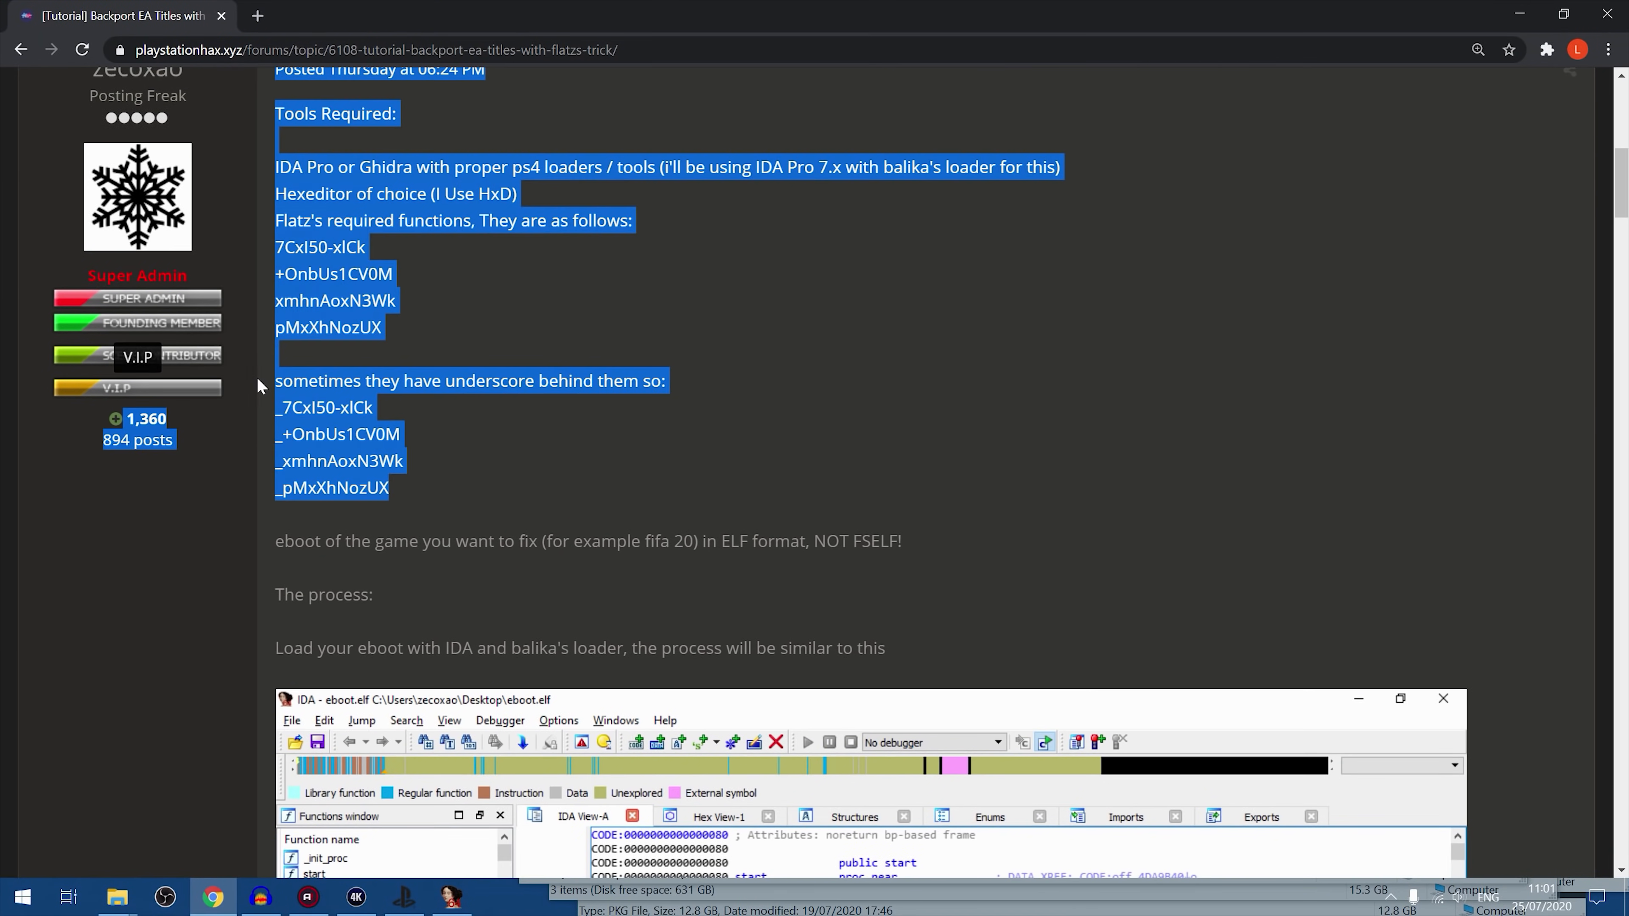
click(441, 324)
scroll(441, 466, up, 1)
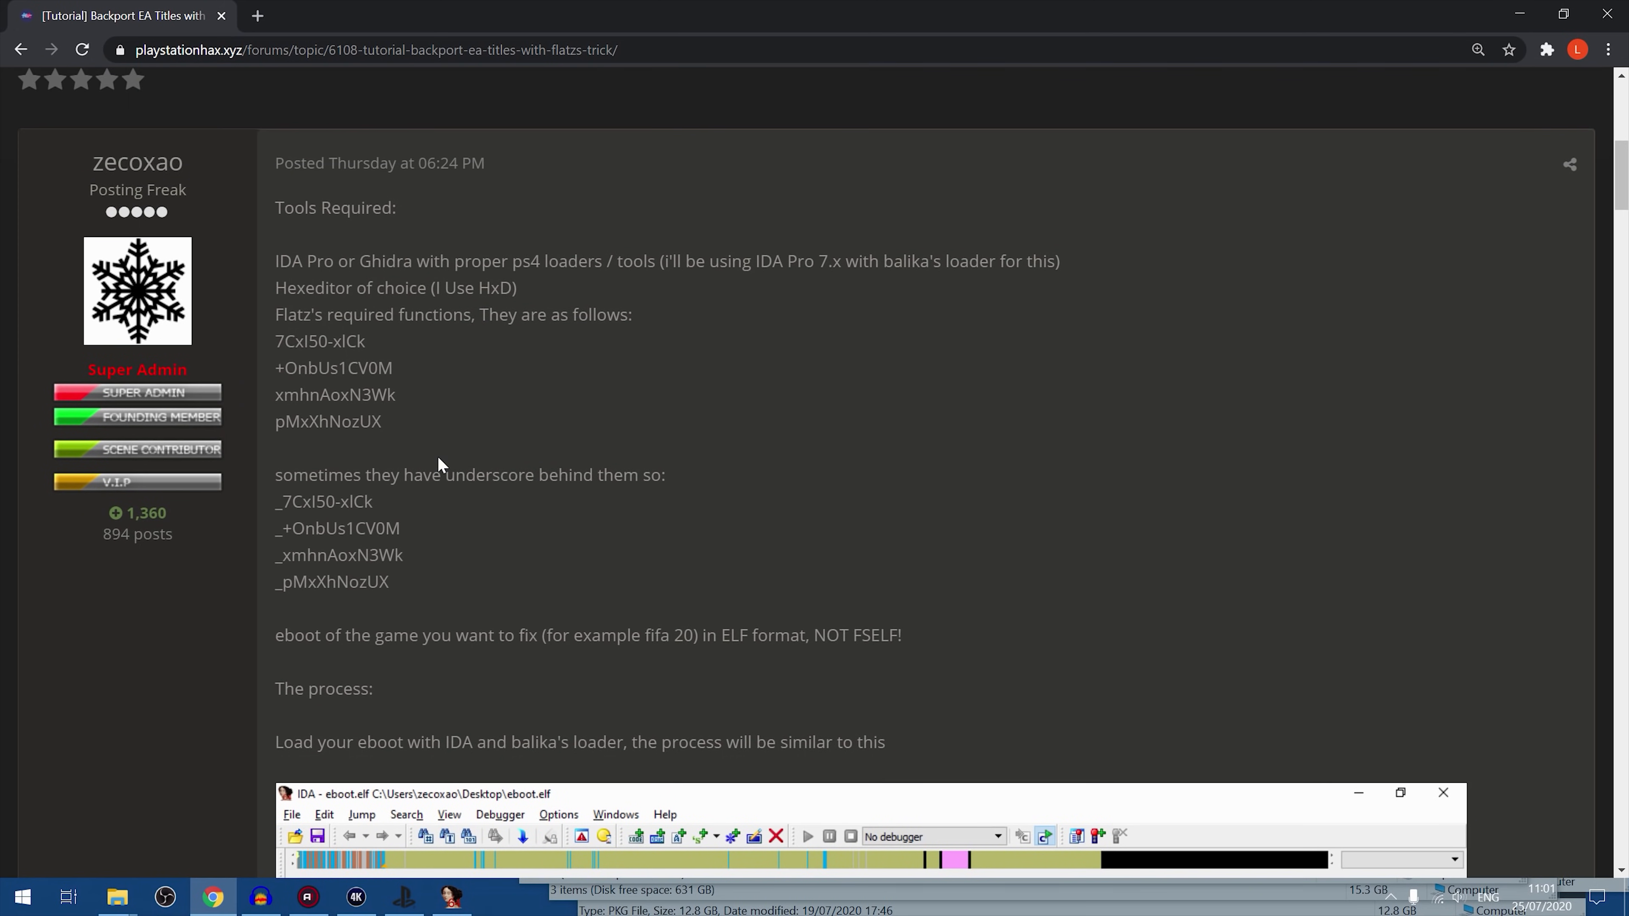
scroll(806, 472, up, 1)
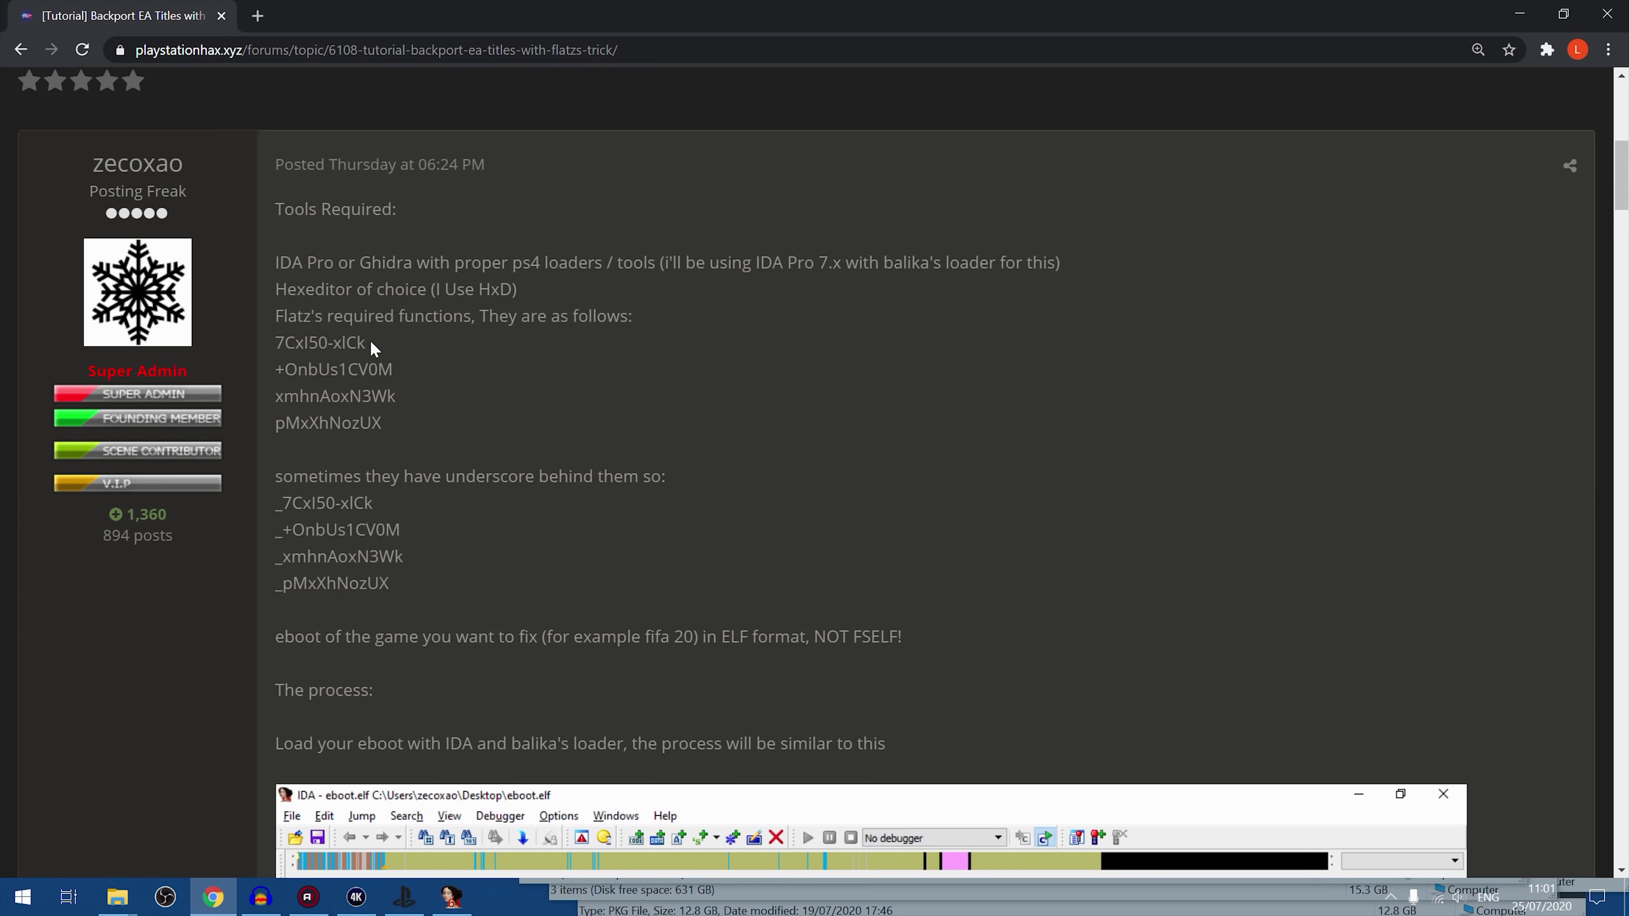
drag(367, 344, 275, 344)
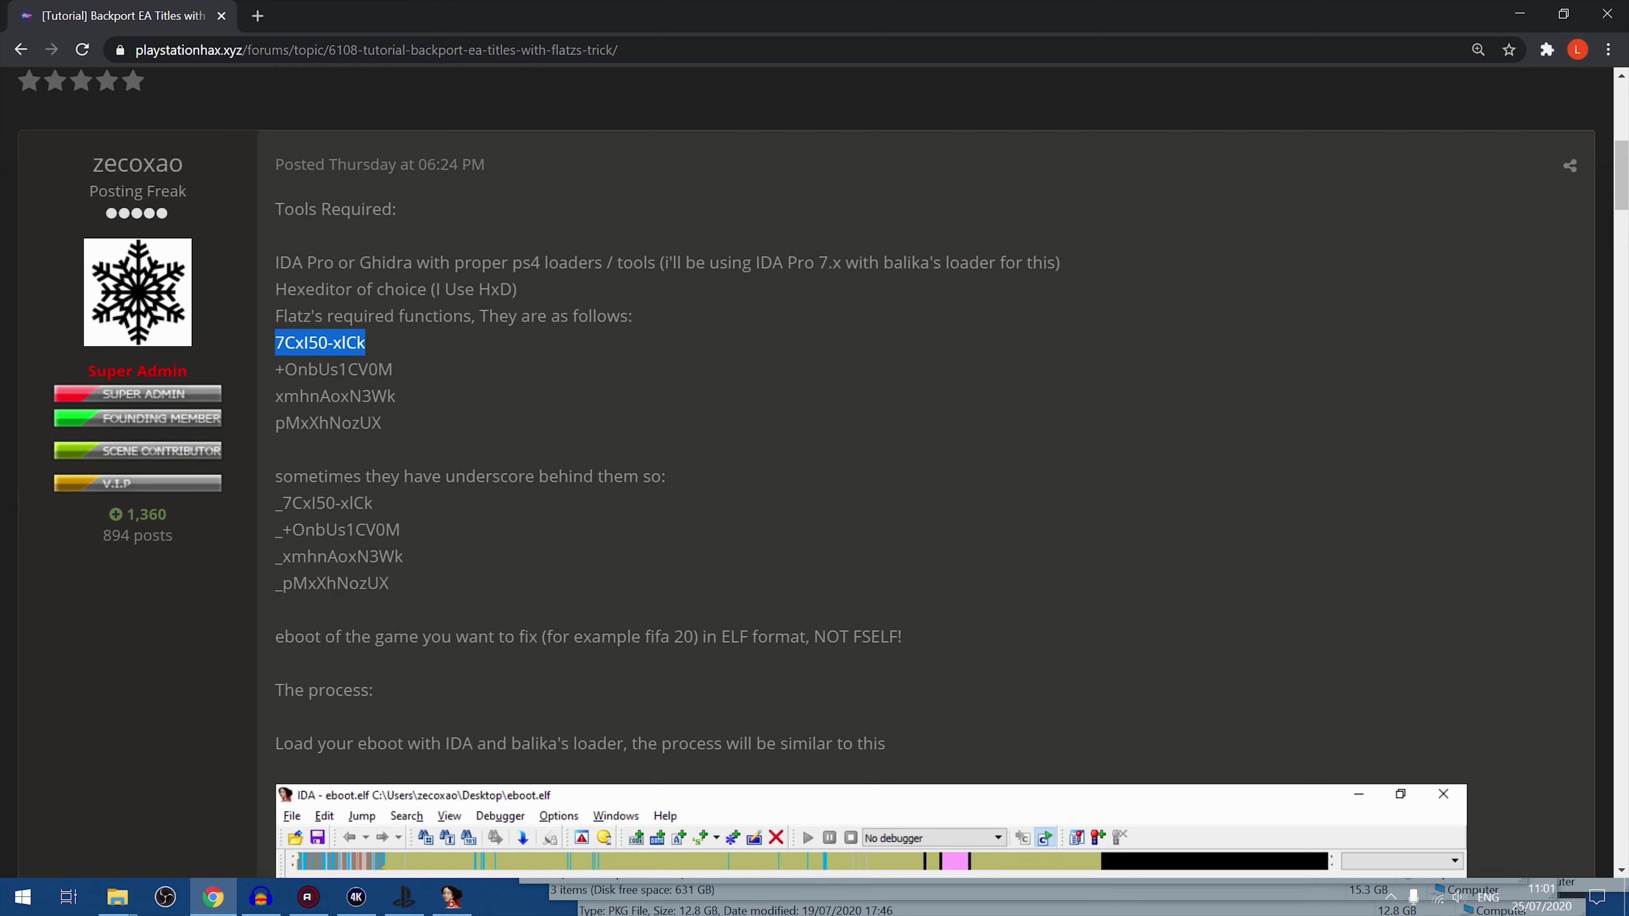
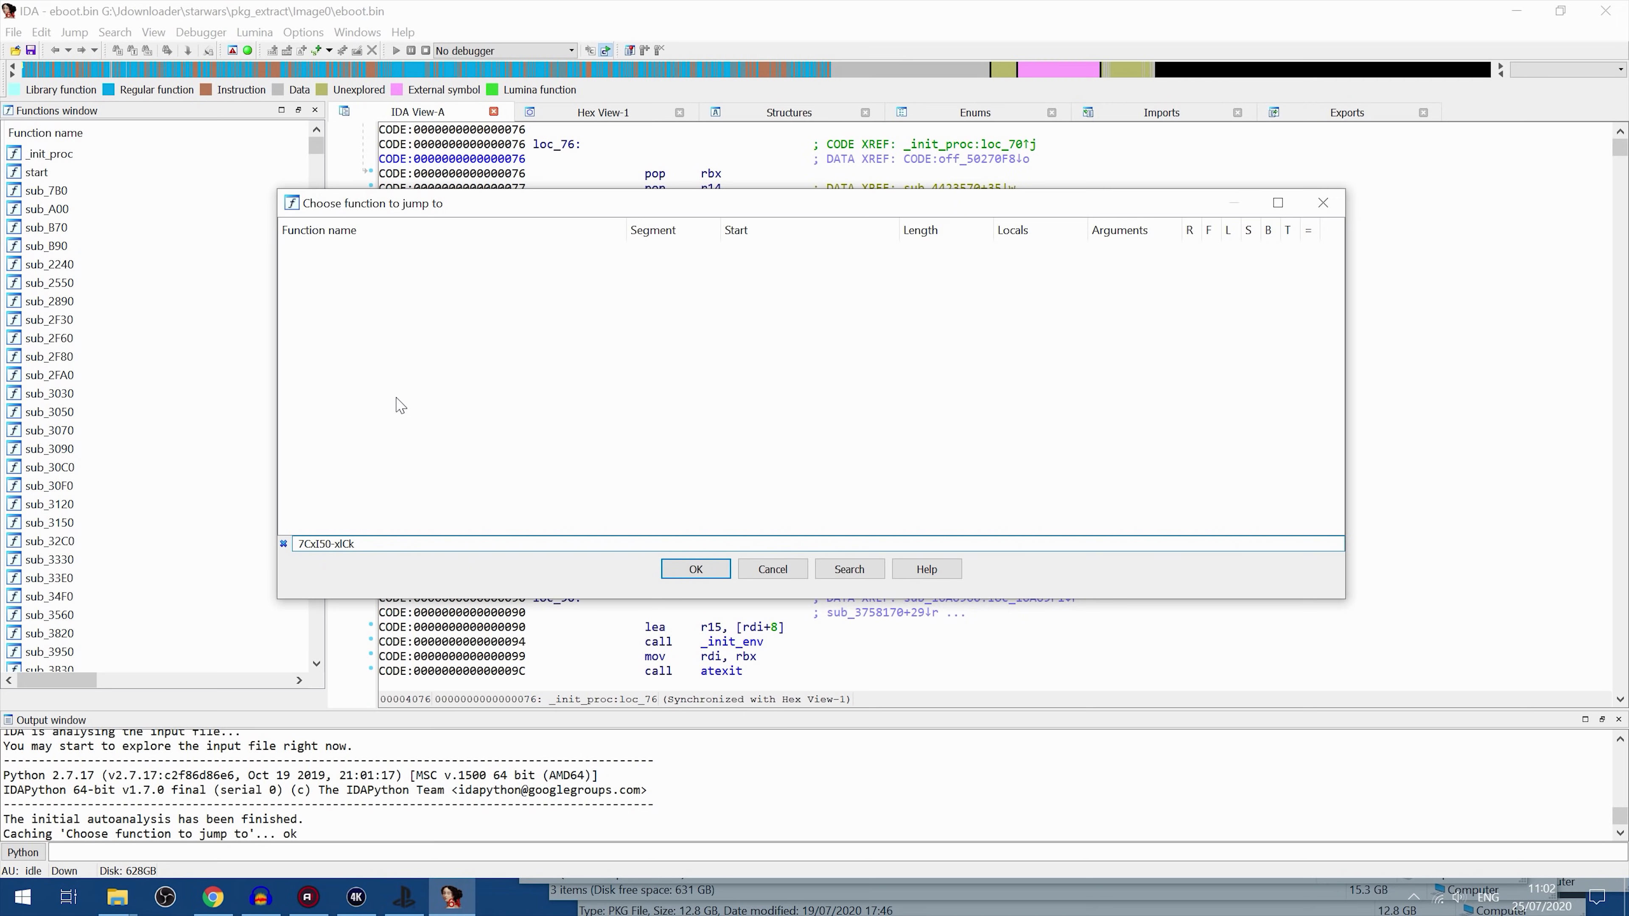
Step: Compare the first required function name in the forum tutorial with the text in IDA's function filter
click(205, 900)
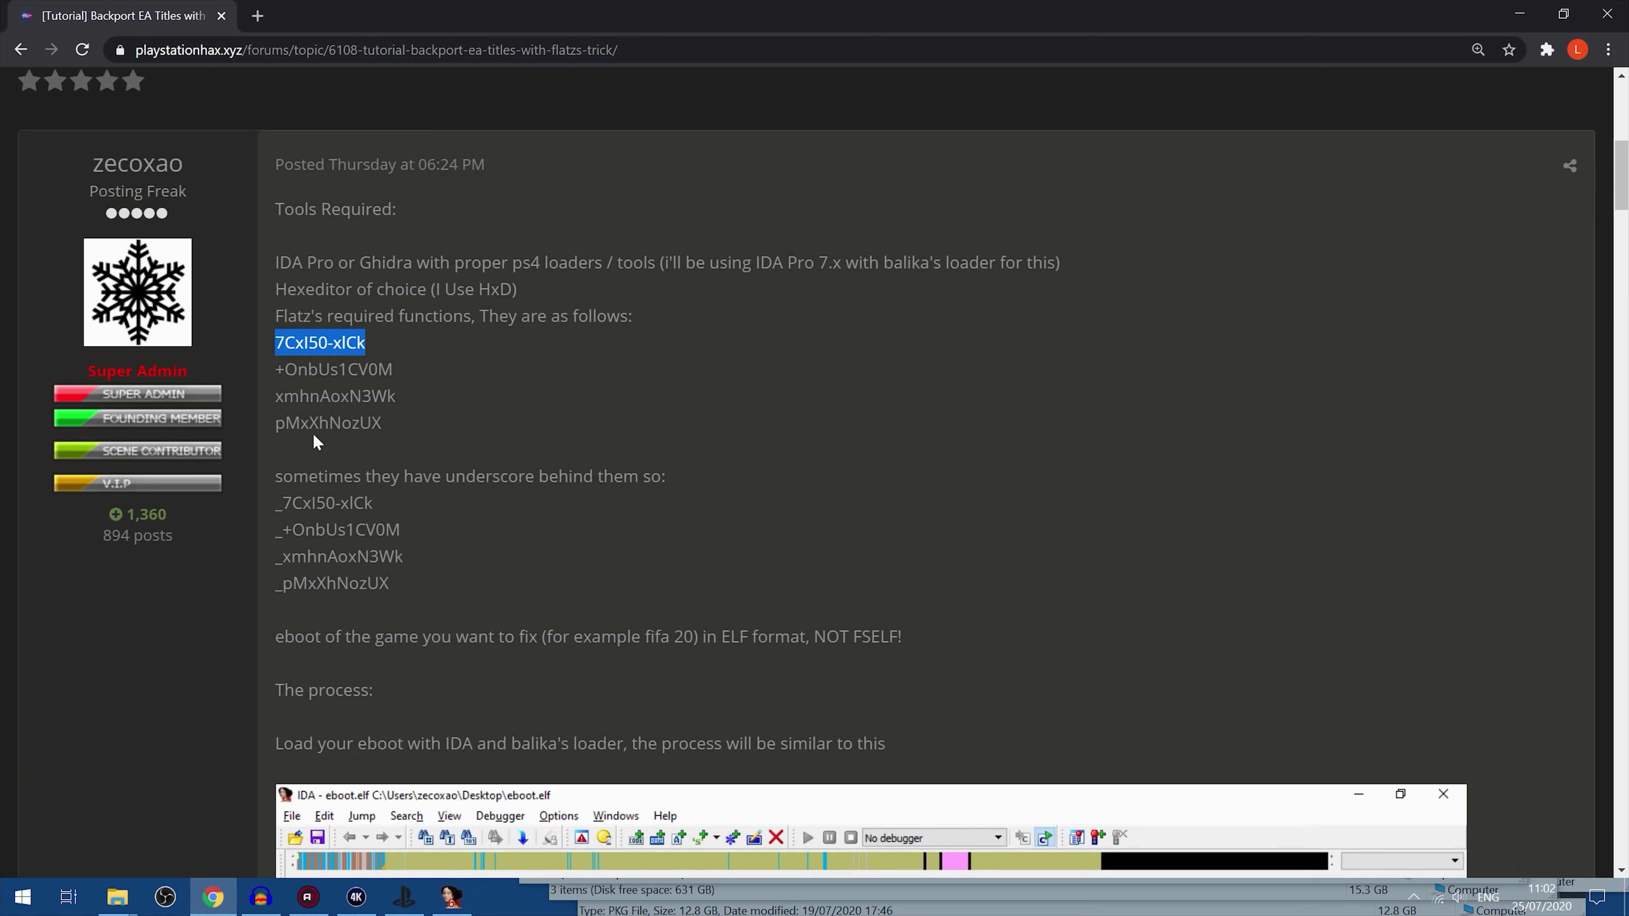
click(1520, 16)
click(339, 544)
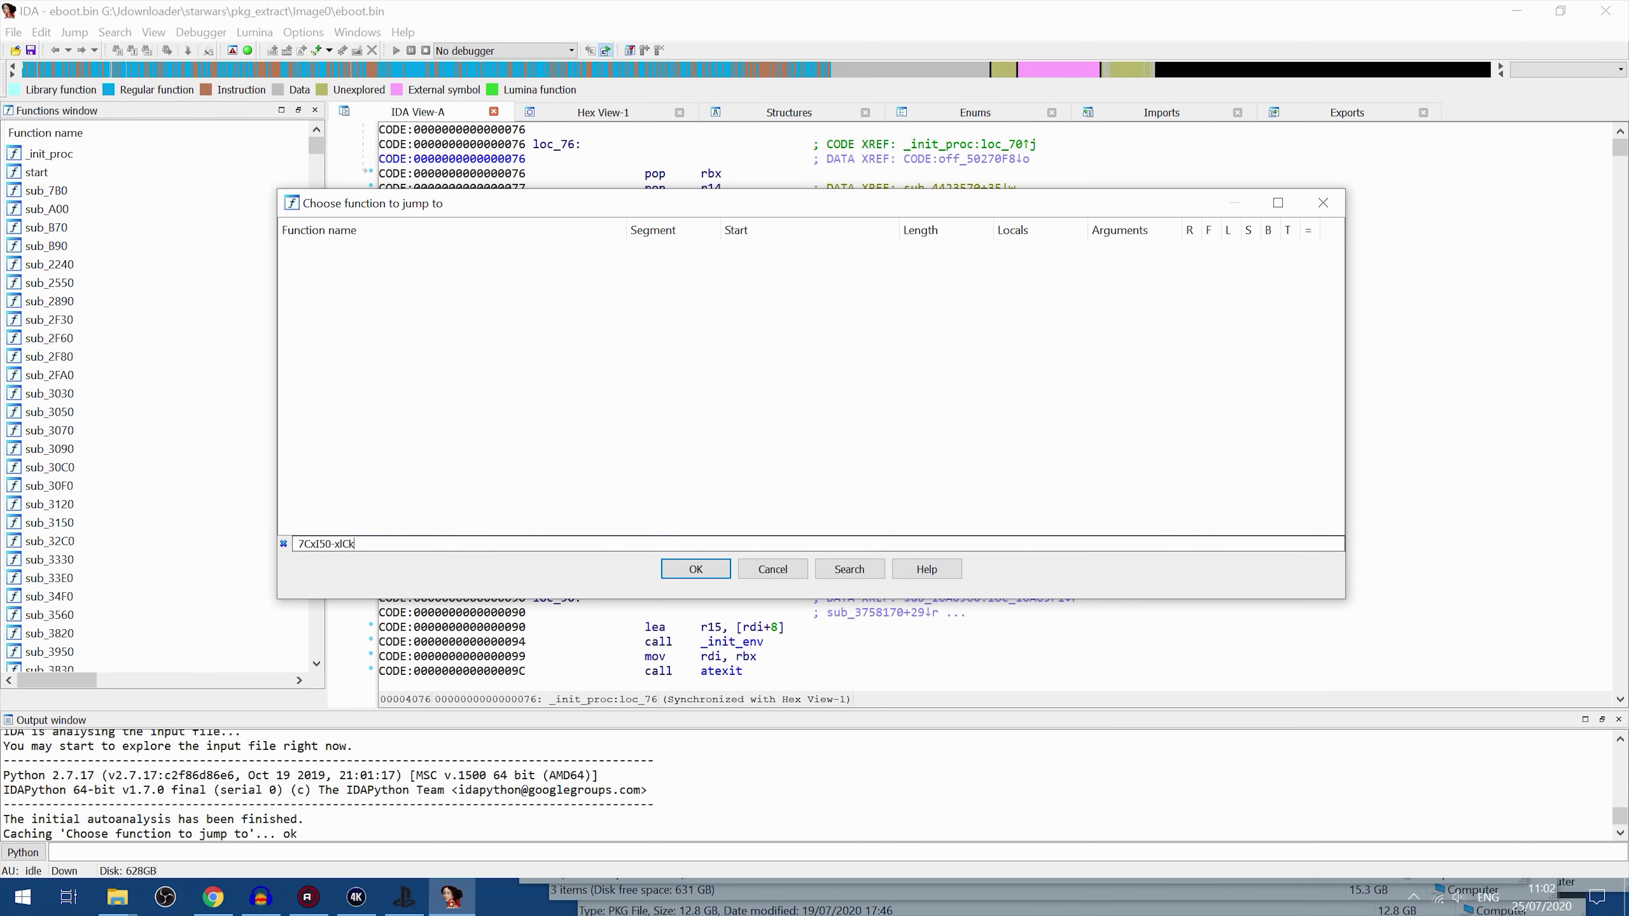
click(196, 906)
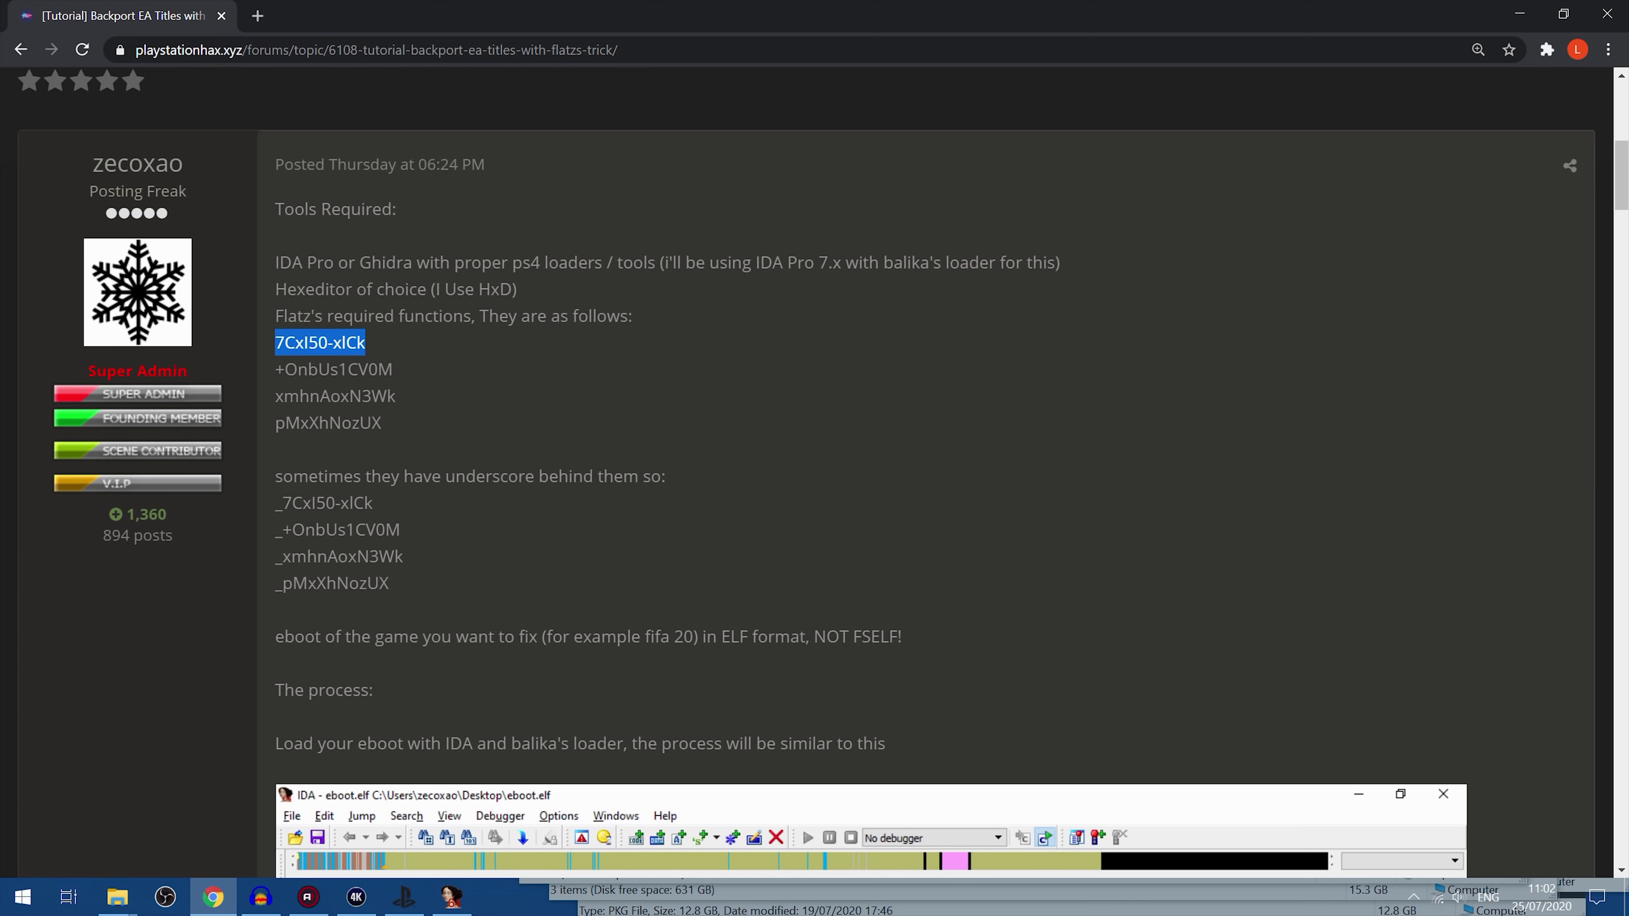
click(320, 343)
drag(318, 344, 389, 333)
click(332, 343)
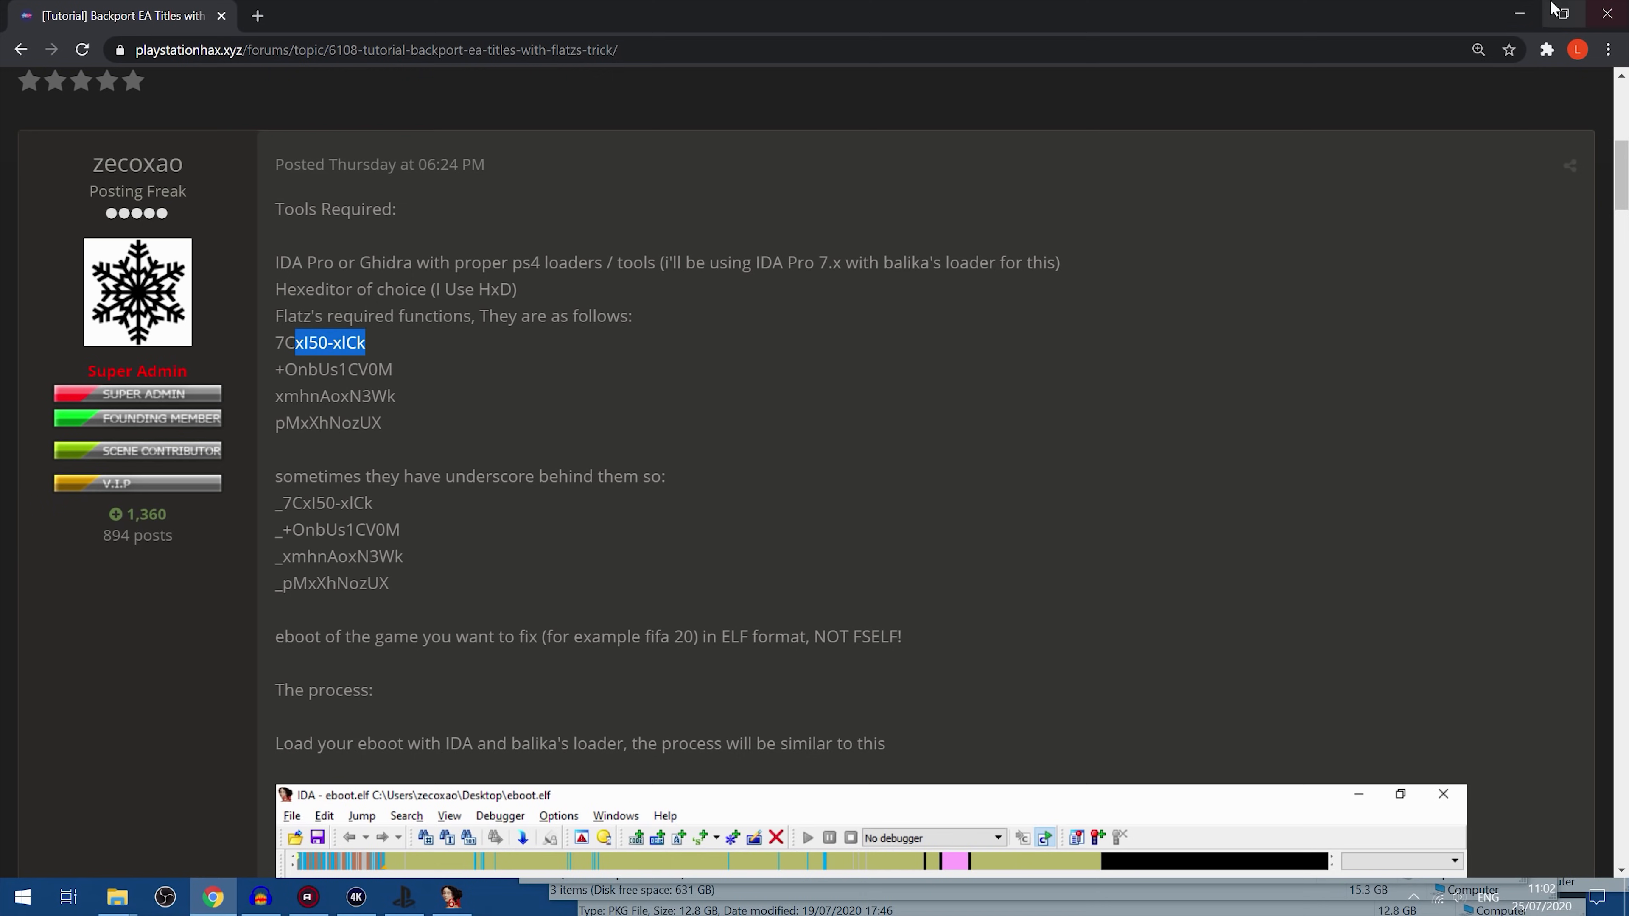
click(1518, 10)
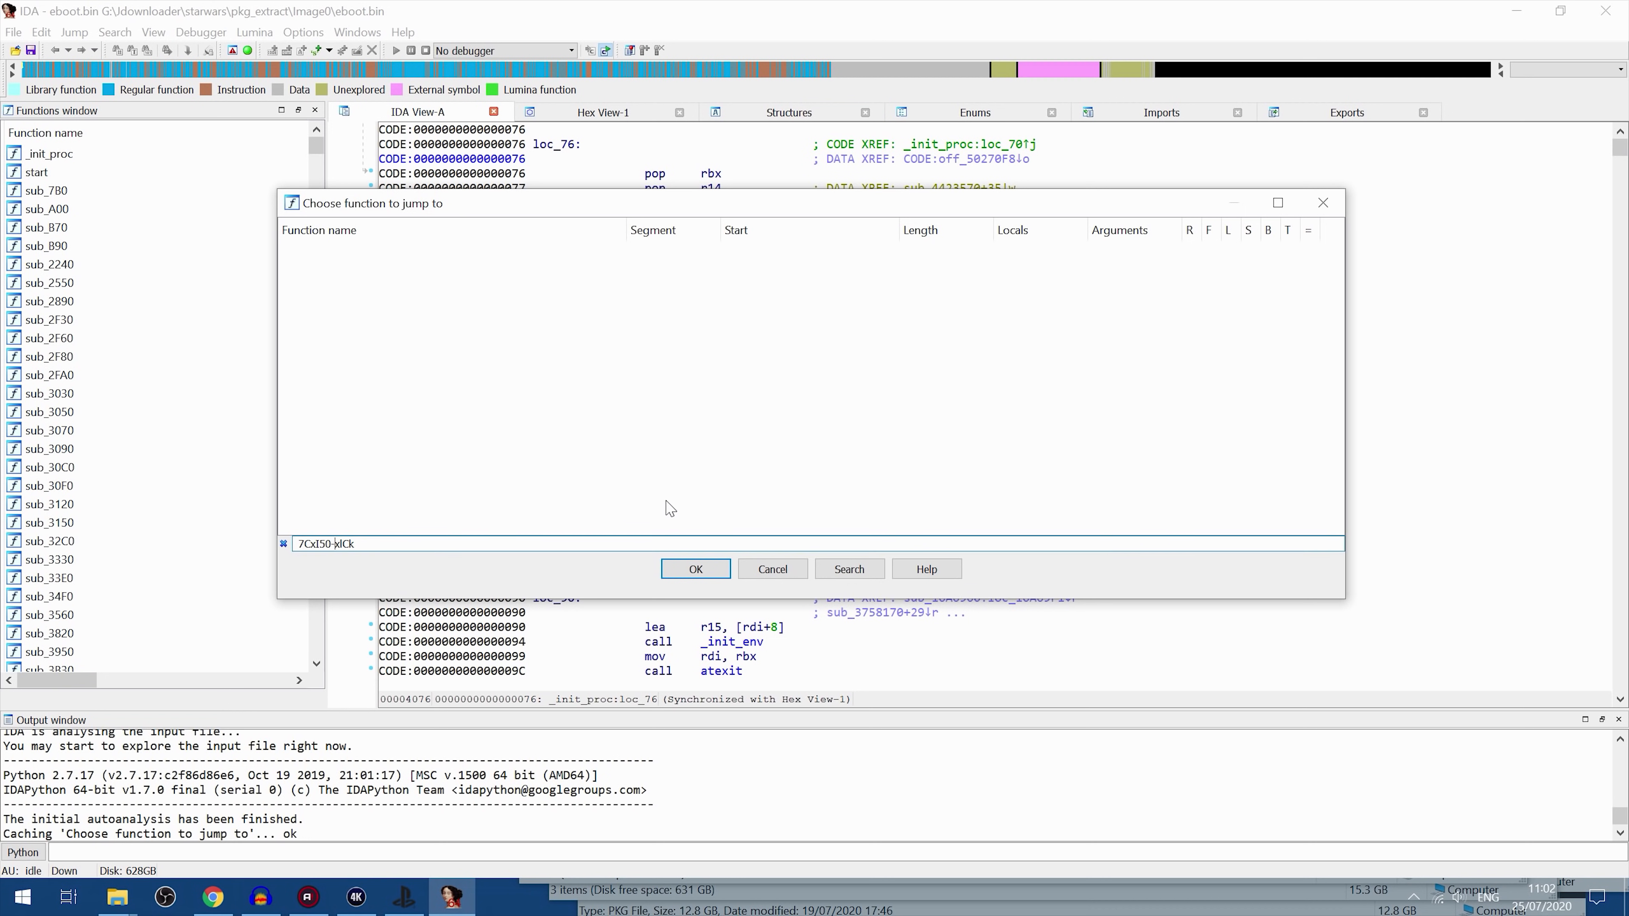
Step: Change the hyphen in the function filter to an underscore, giving 7CxI50_xlCk, and jump to the matching function
text(_)
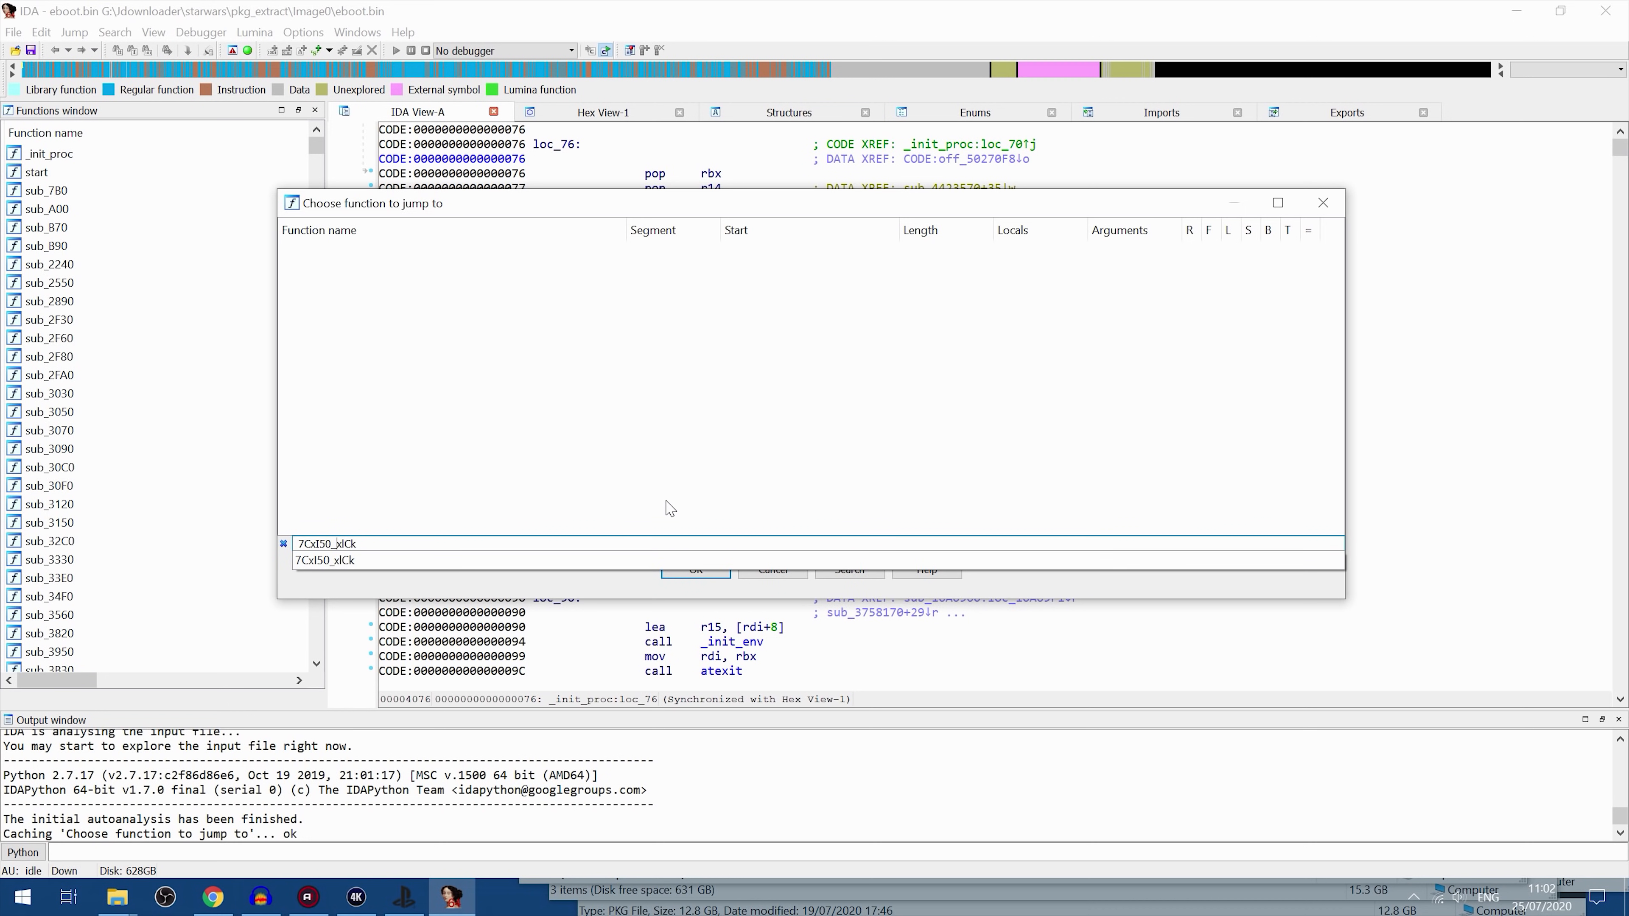
click(478, 313)
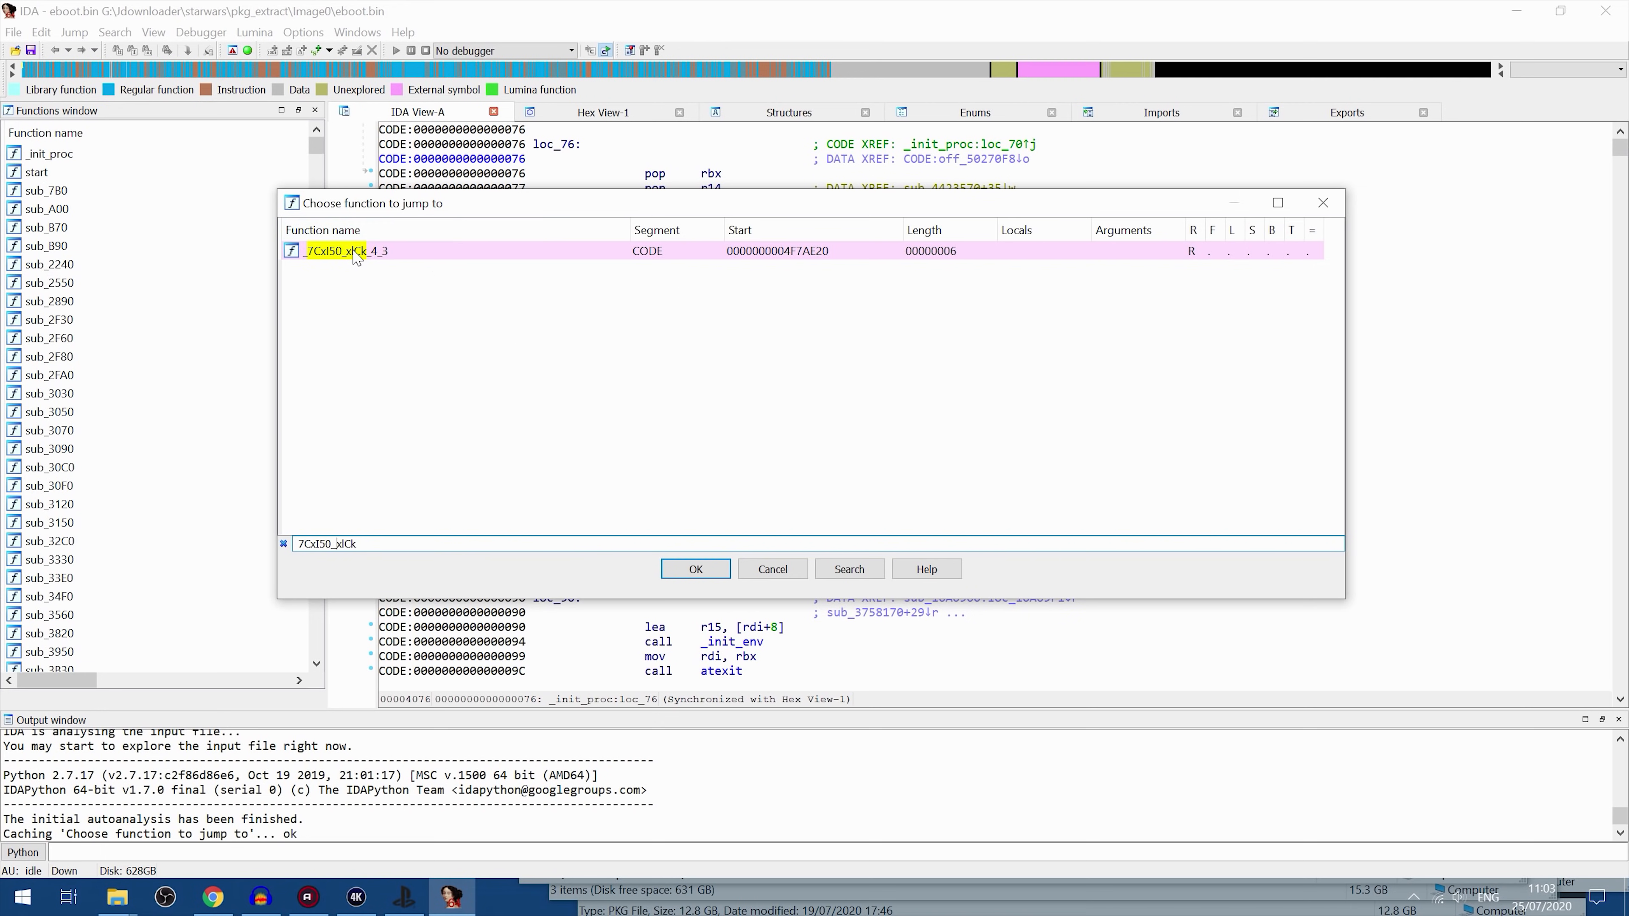
click(404, 256)
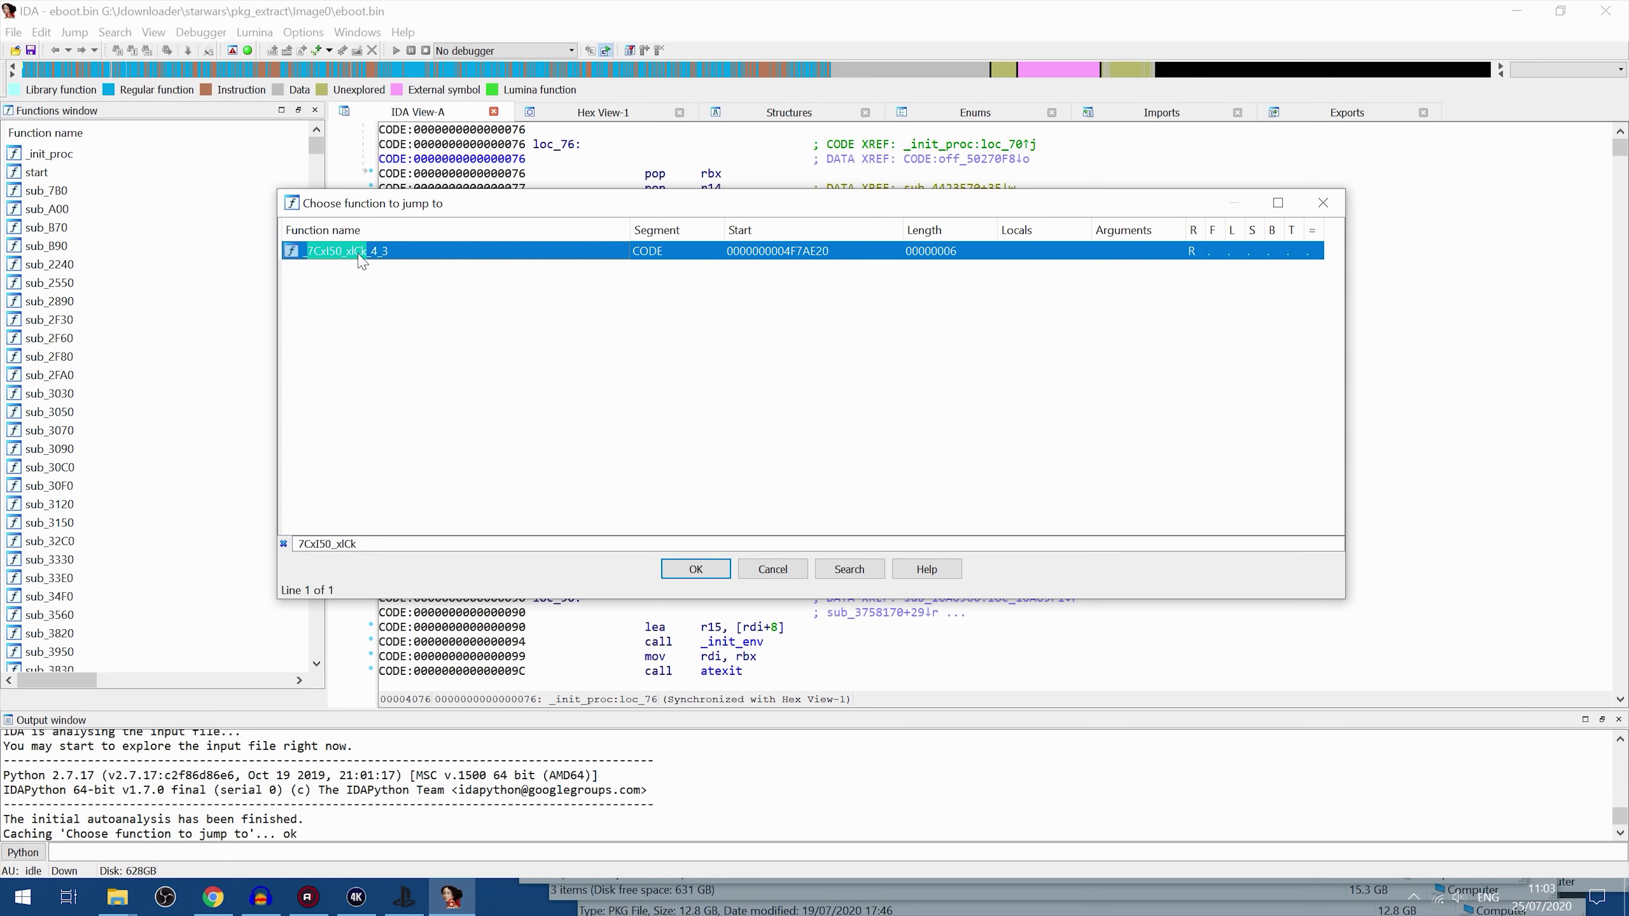
double_click(397, 256)
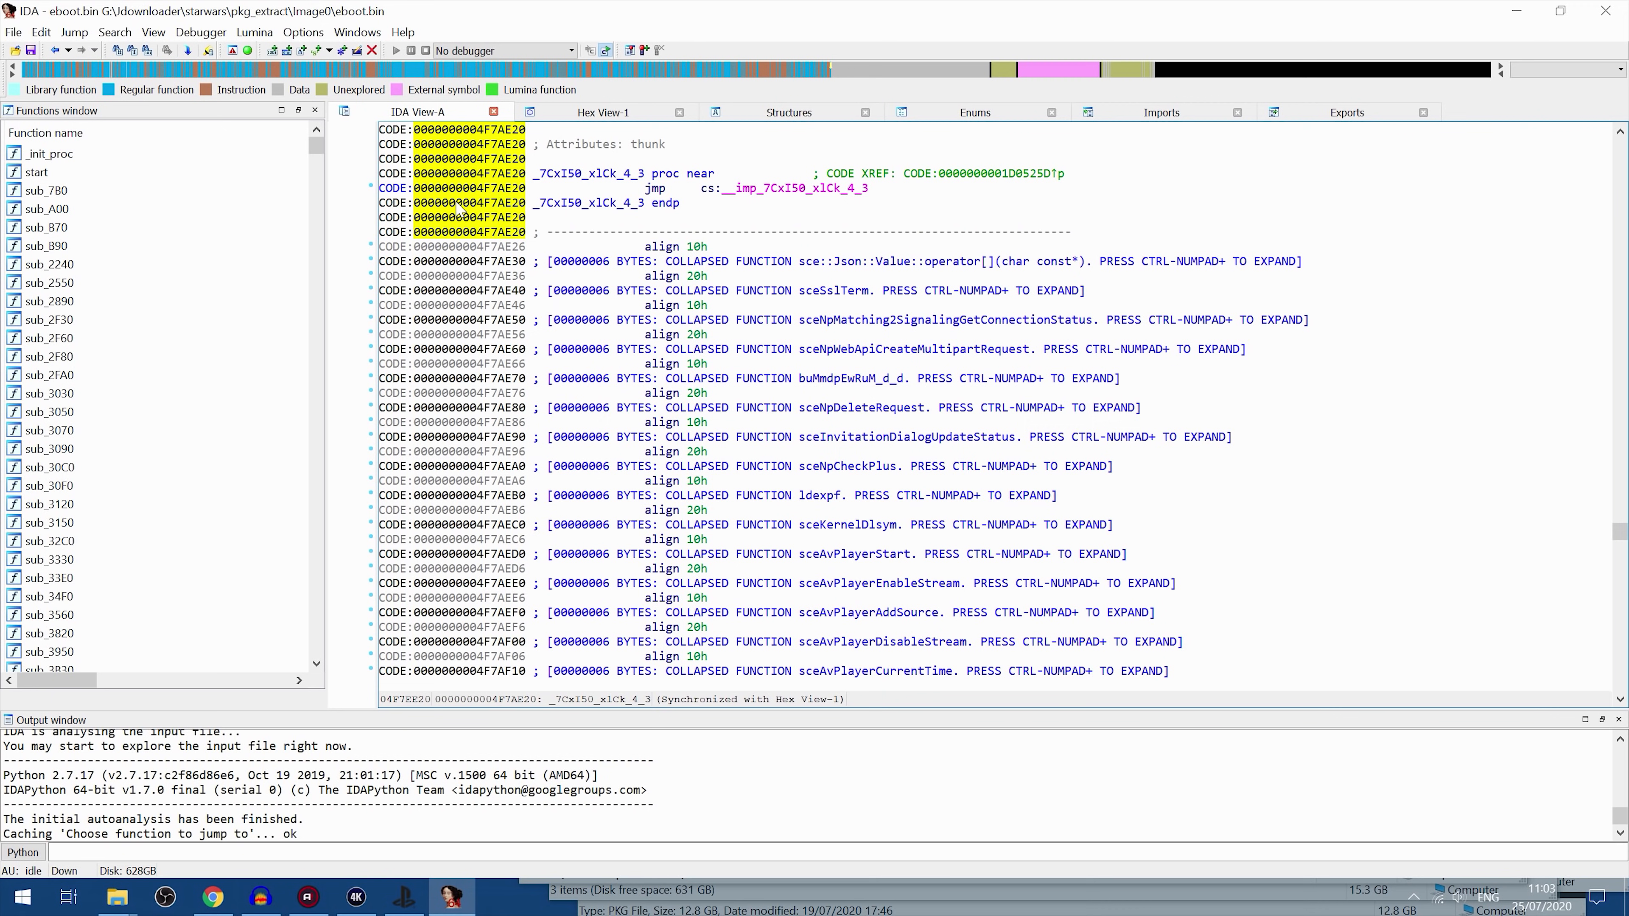
Step: Show the function's bytes in the hex view and launch the HxD hex editor
click(595, 122)
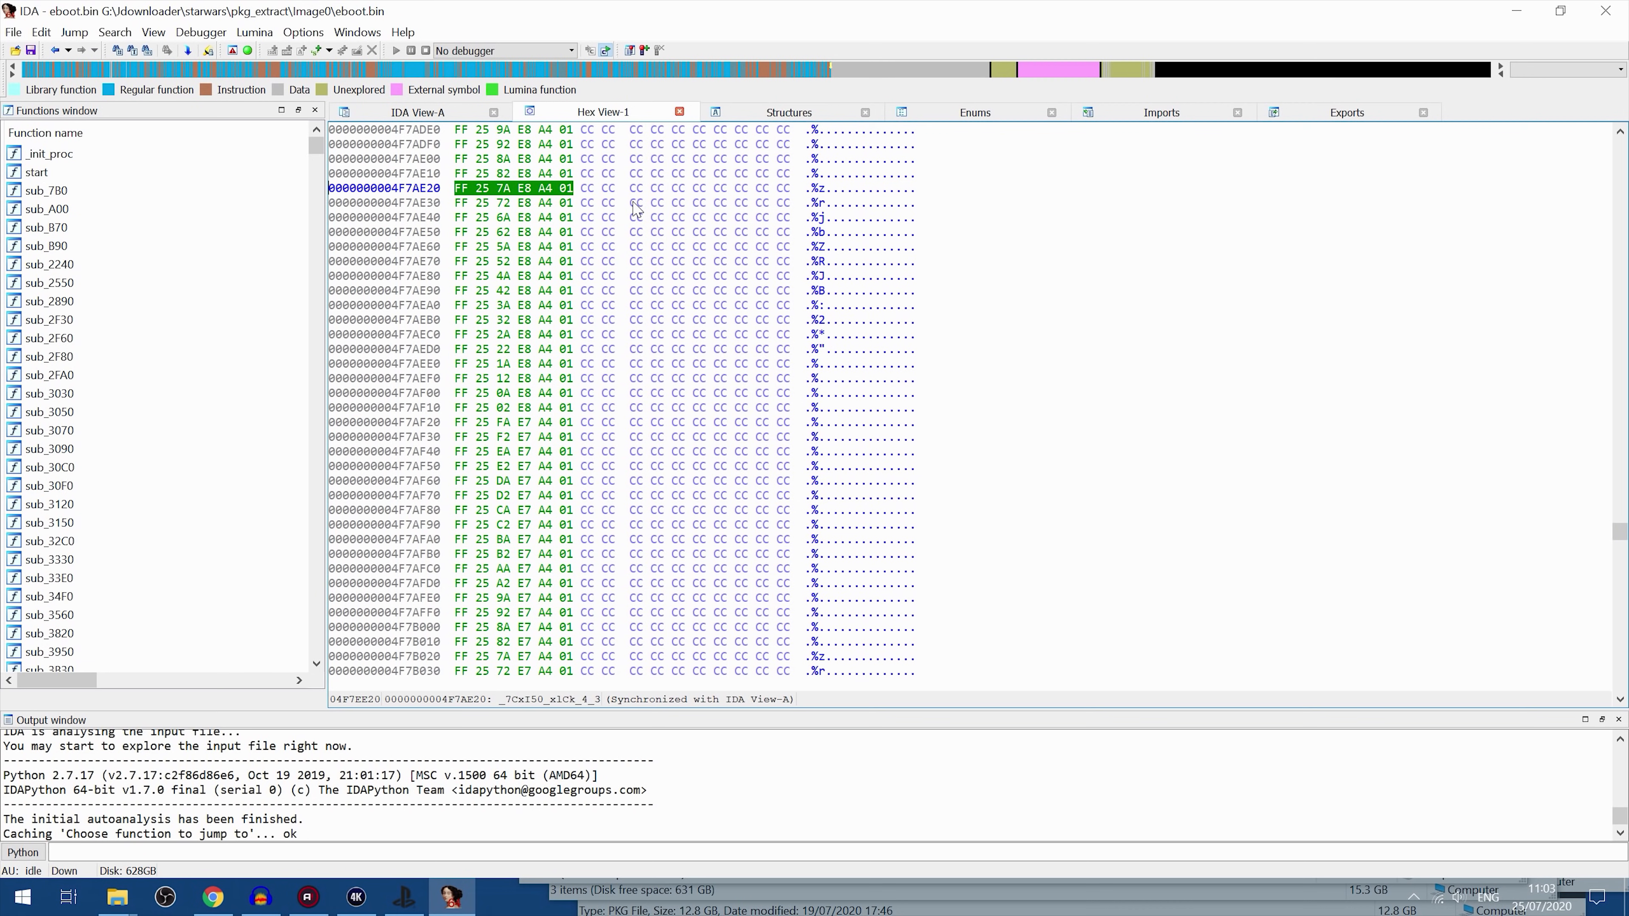
click(22, 897)
click(83, 449)
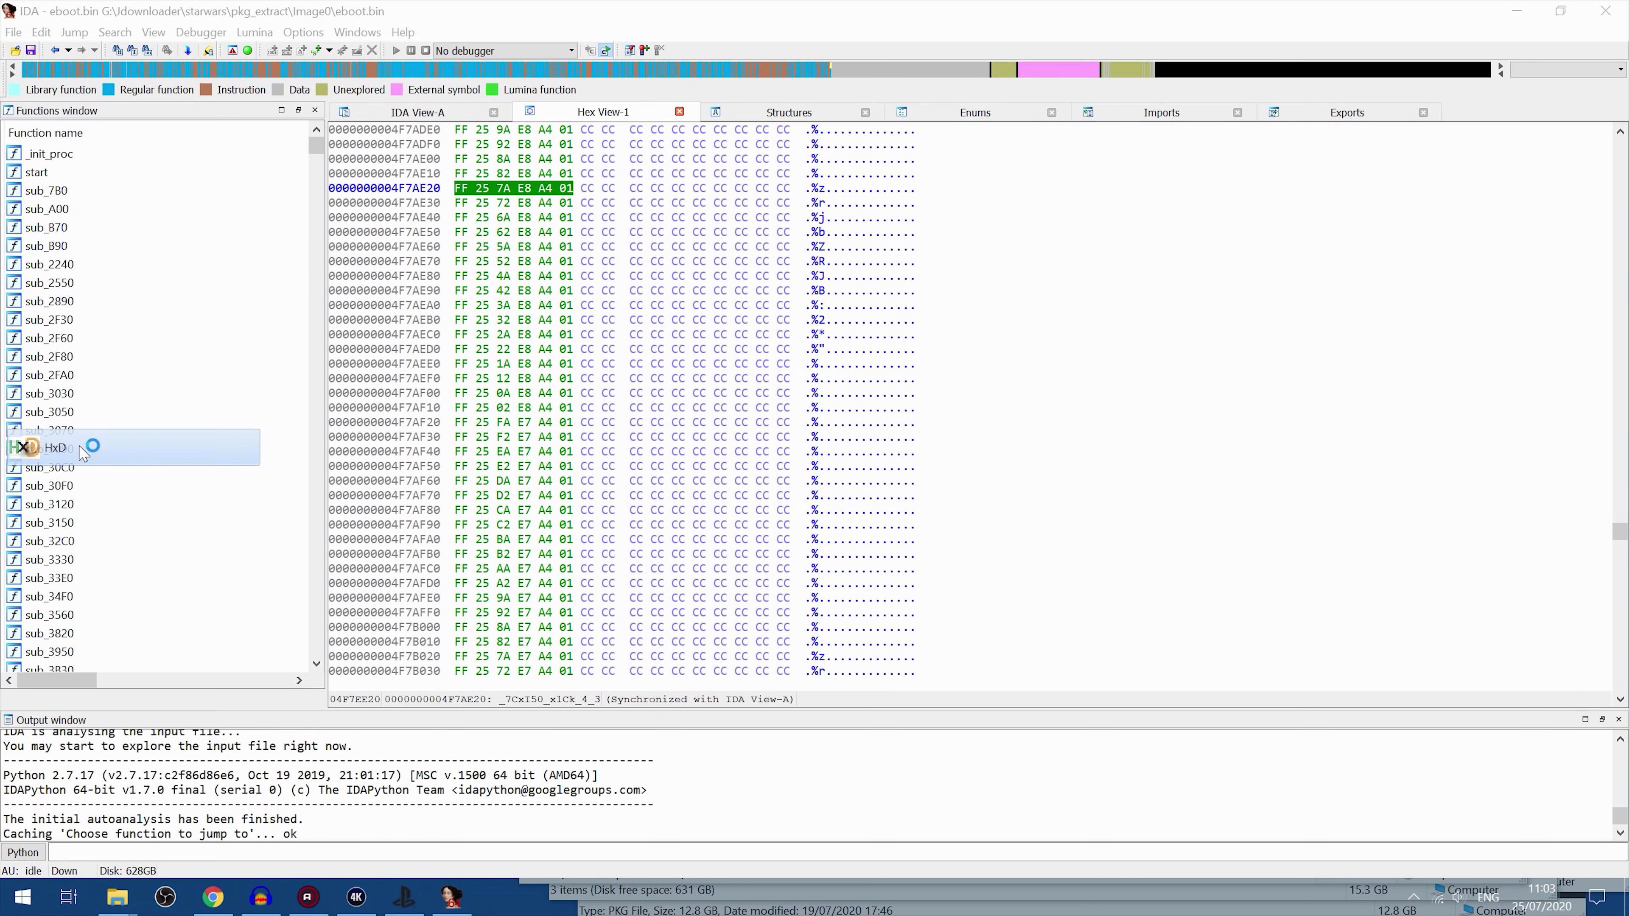
Step: Open eboot.bin from the pkg_extract Image0 folder in HxD
drag(641, 424, 622, 306)
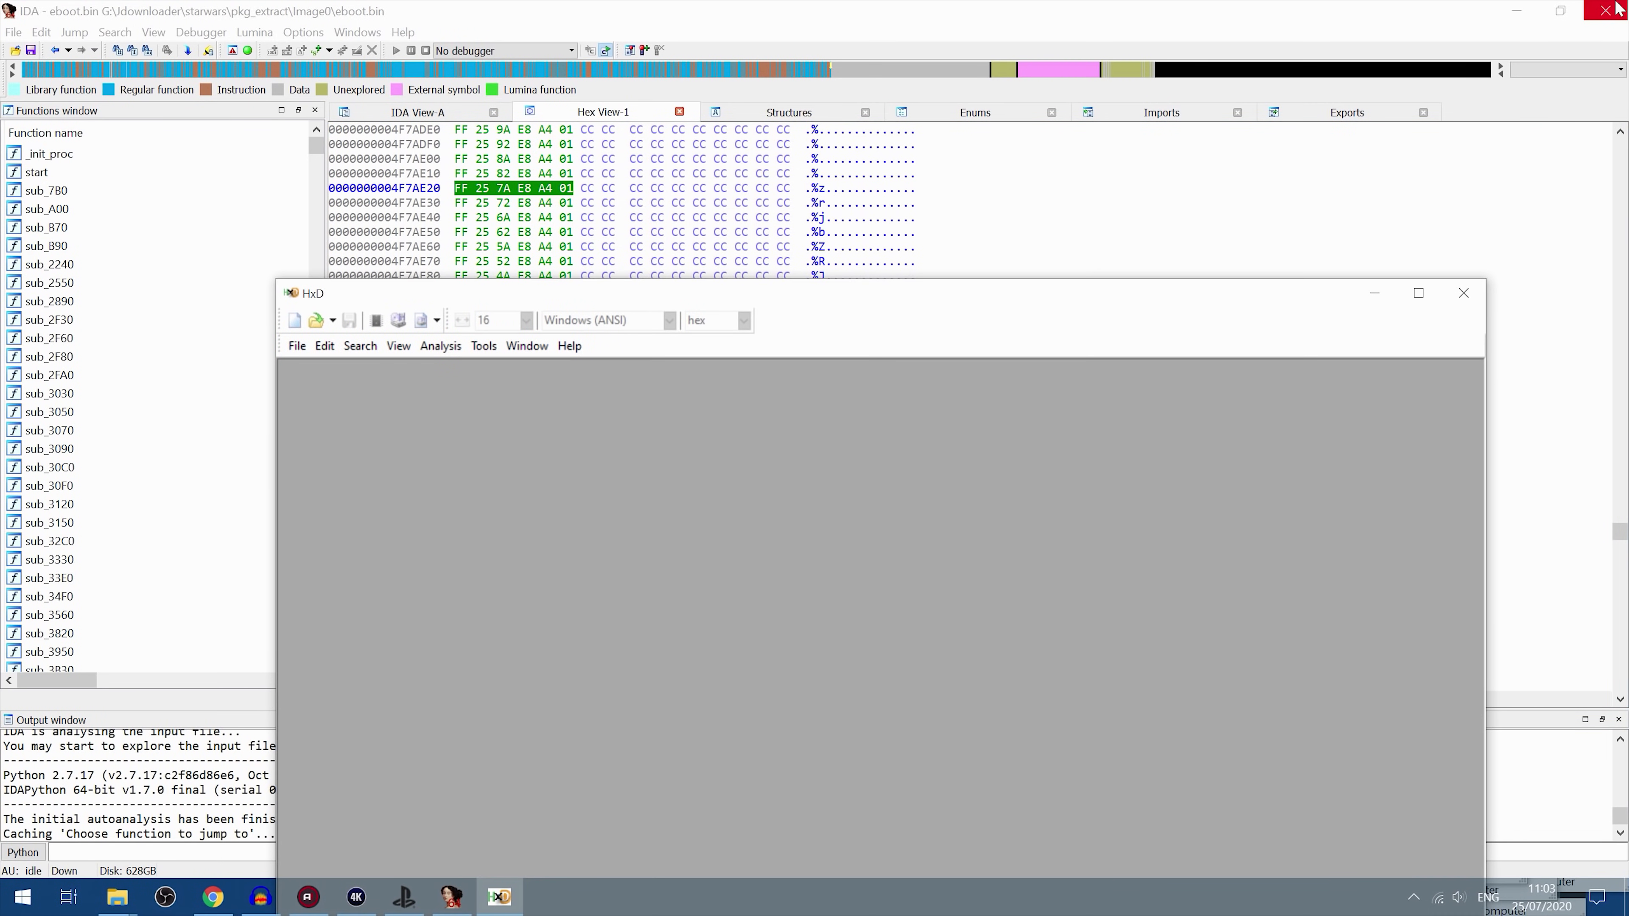
click(1520, 9)
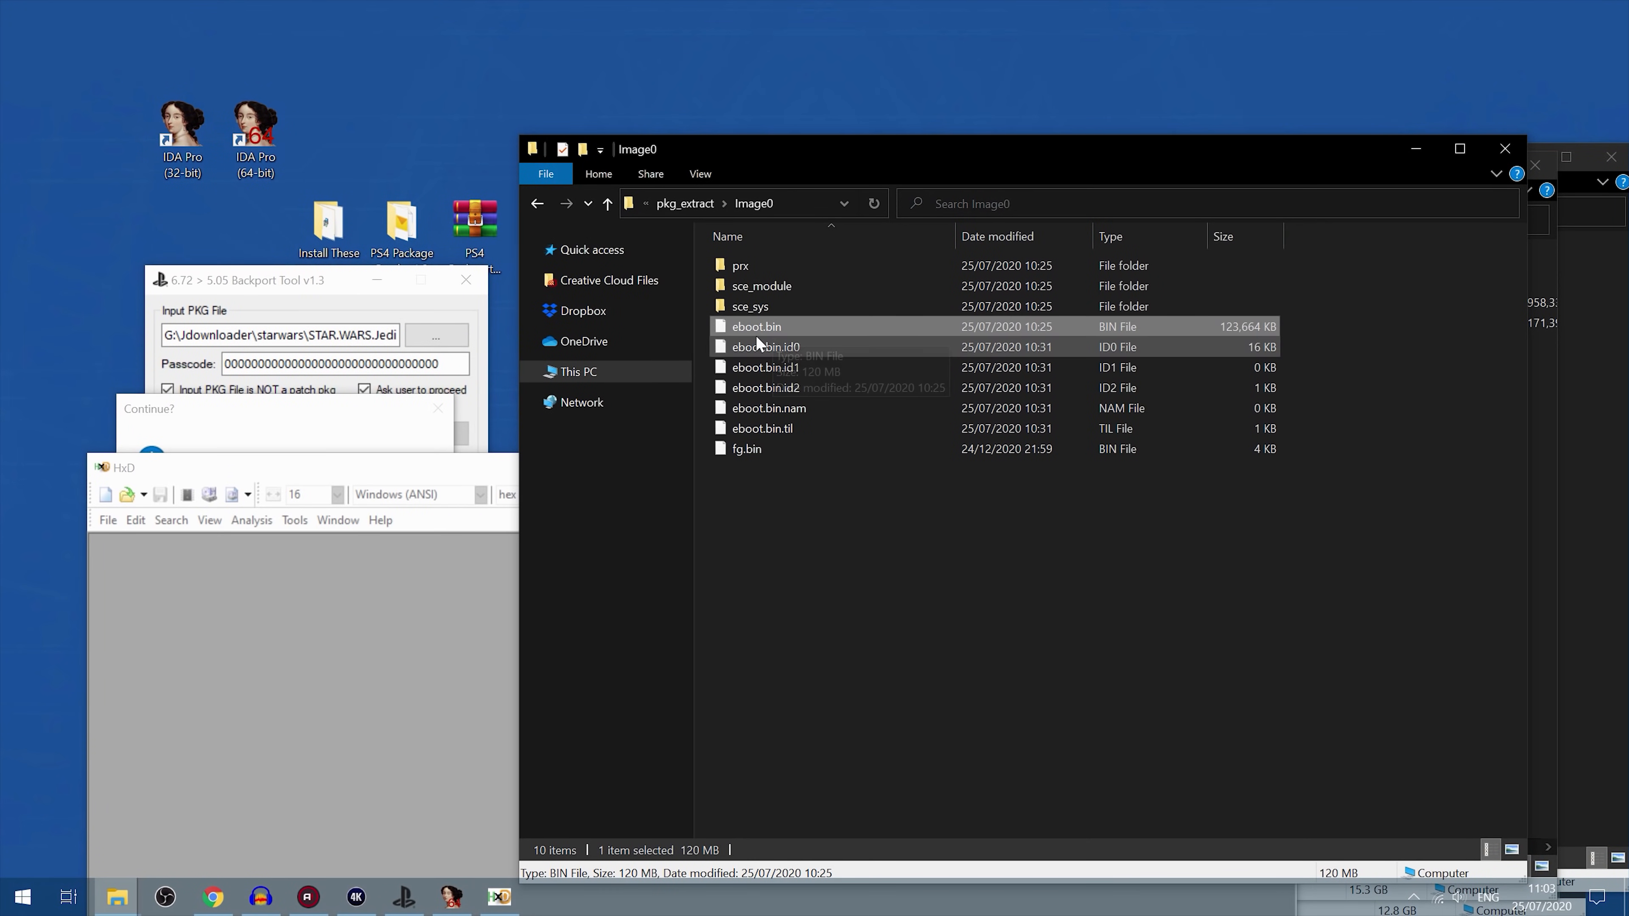
drag(813, 326, 403, 626)
drag(531, 467, 637, 71)
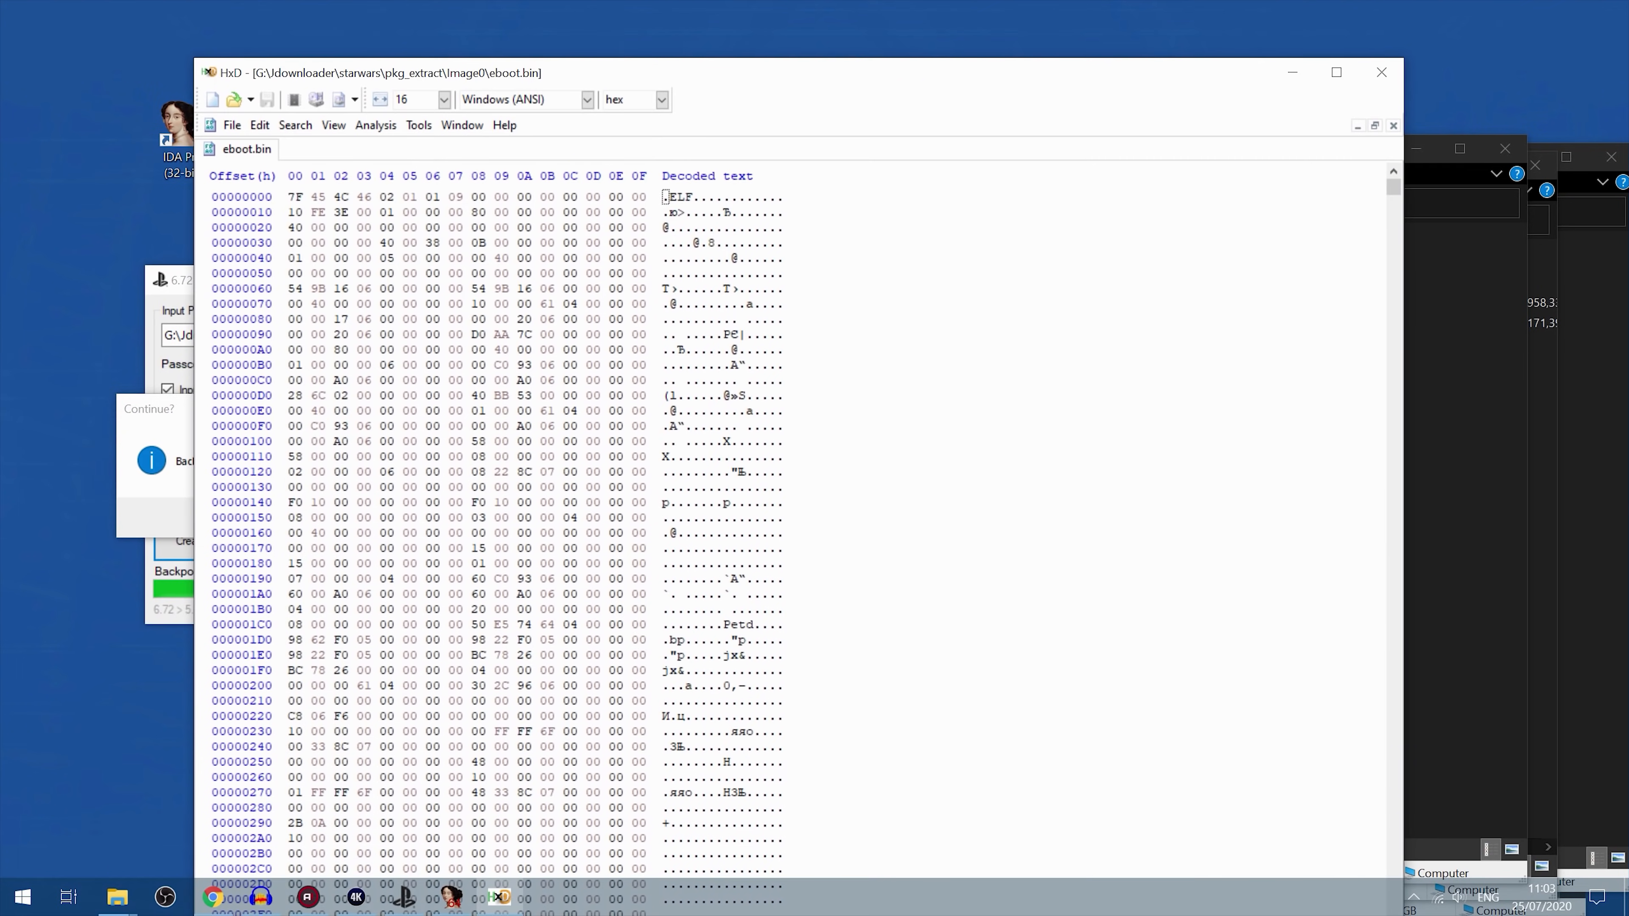
Step: Check the file offset of the _7CxI50_xlCk_4_3 function in IDA's hex view and place the HxD window beside it
click(451, 899)
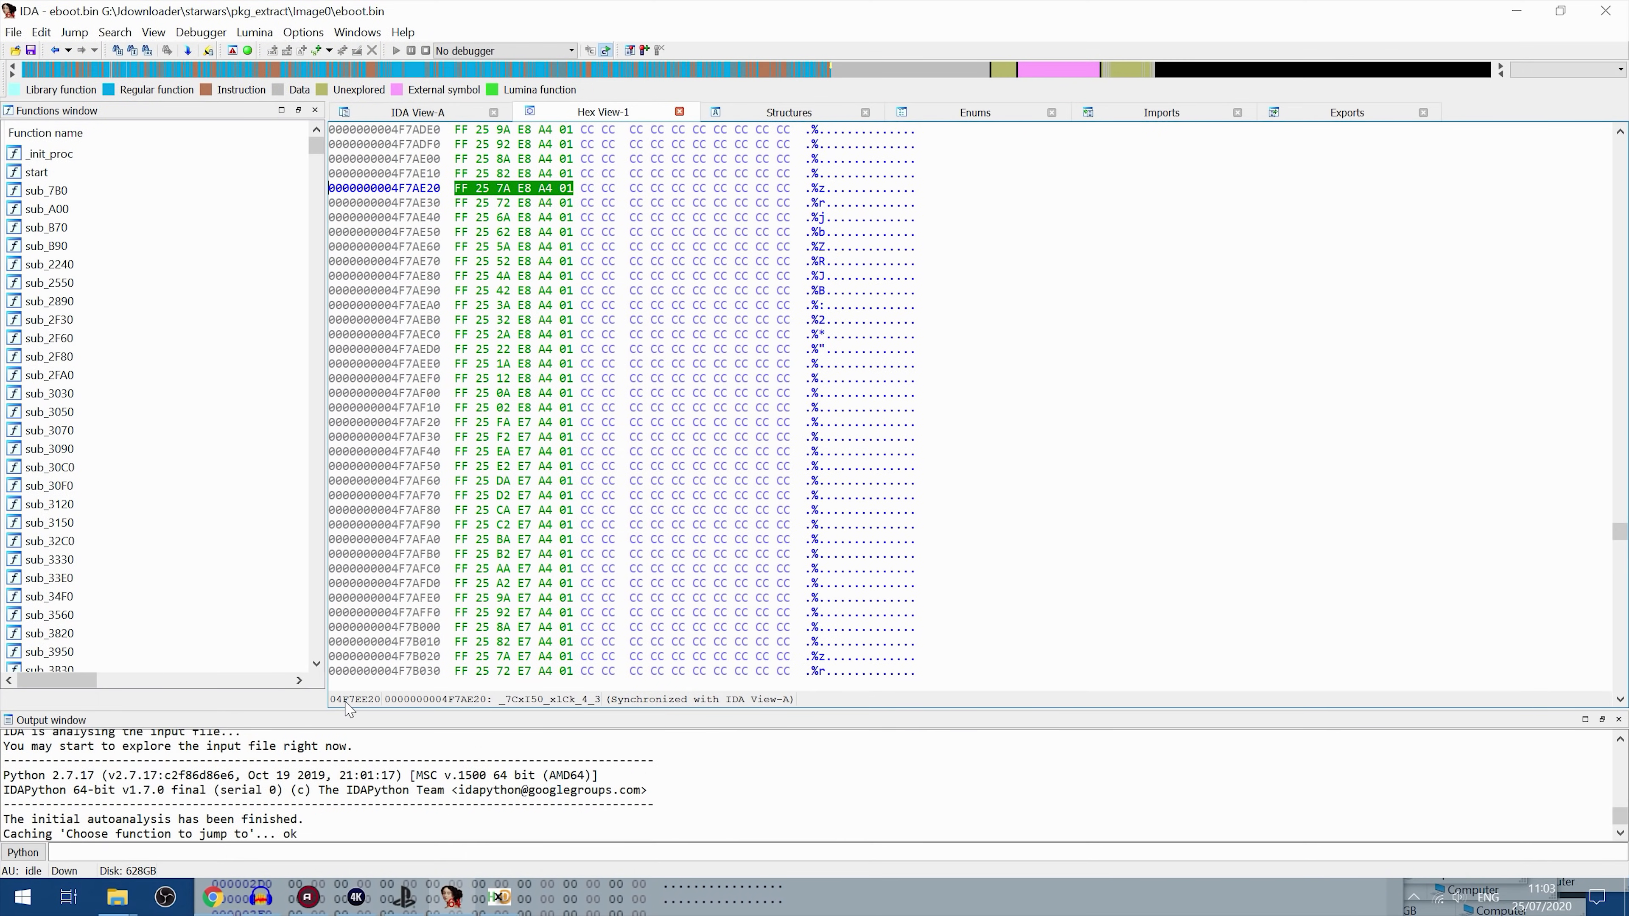
click(499, 898)
drag(660, 82, 1071, 76)
Step: Go to hex offset 4F7EE20, relative to the beginning of eboot.bin, in HxD
click(708, 123)
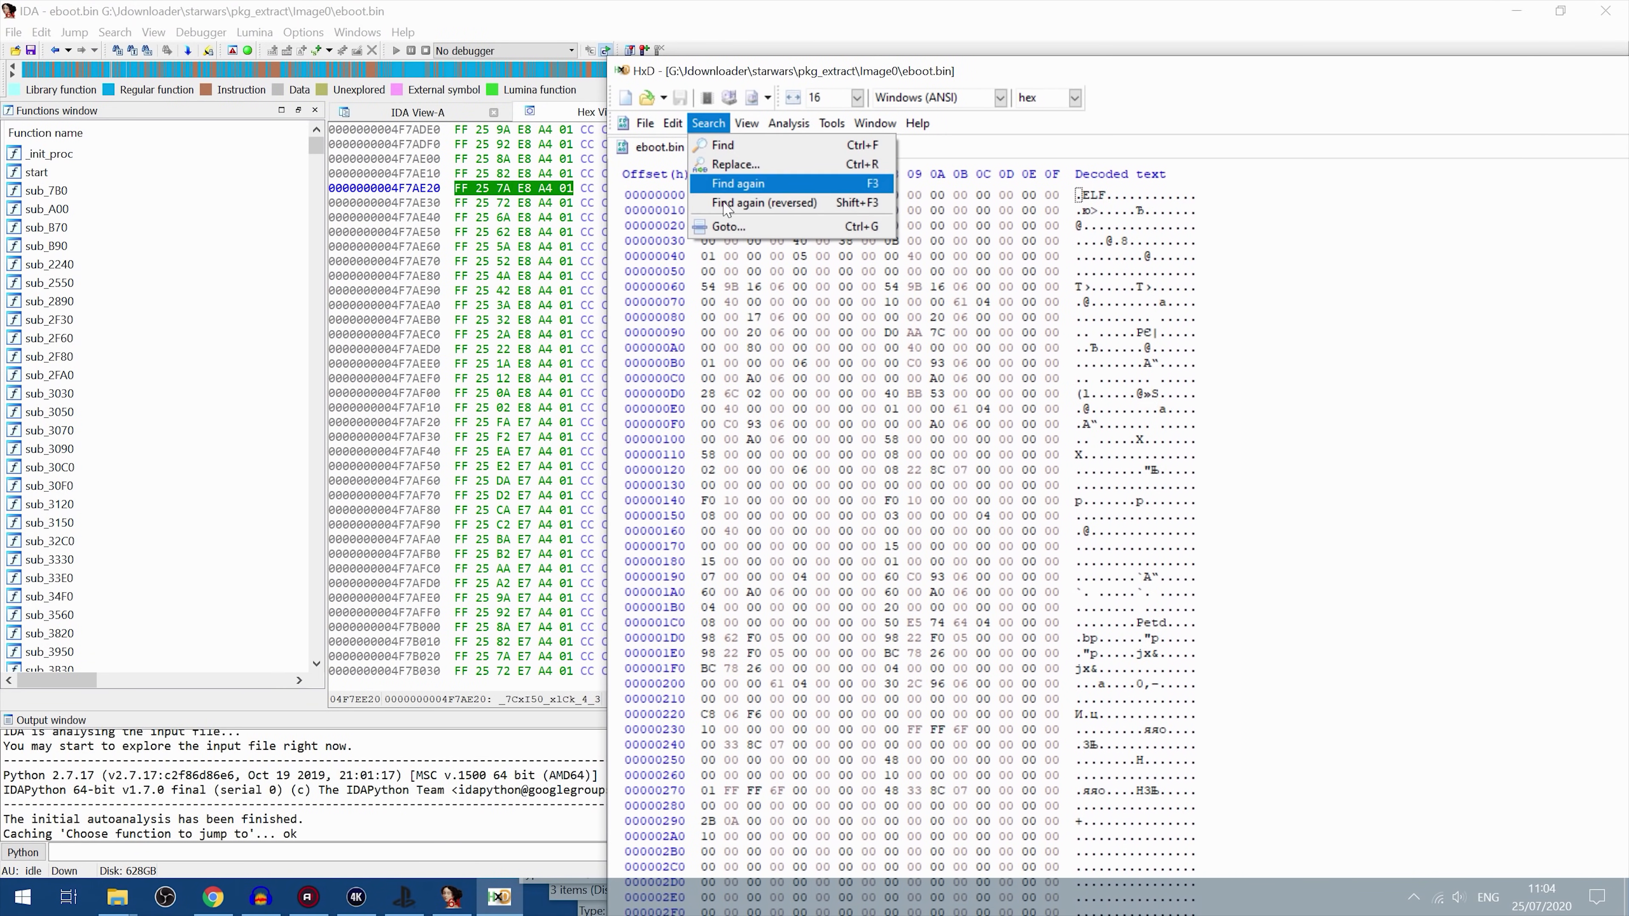
click(728, 225)
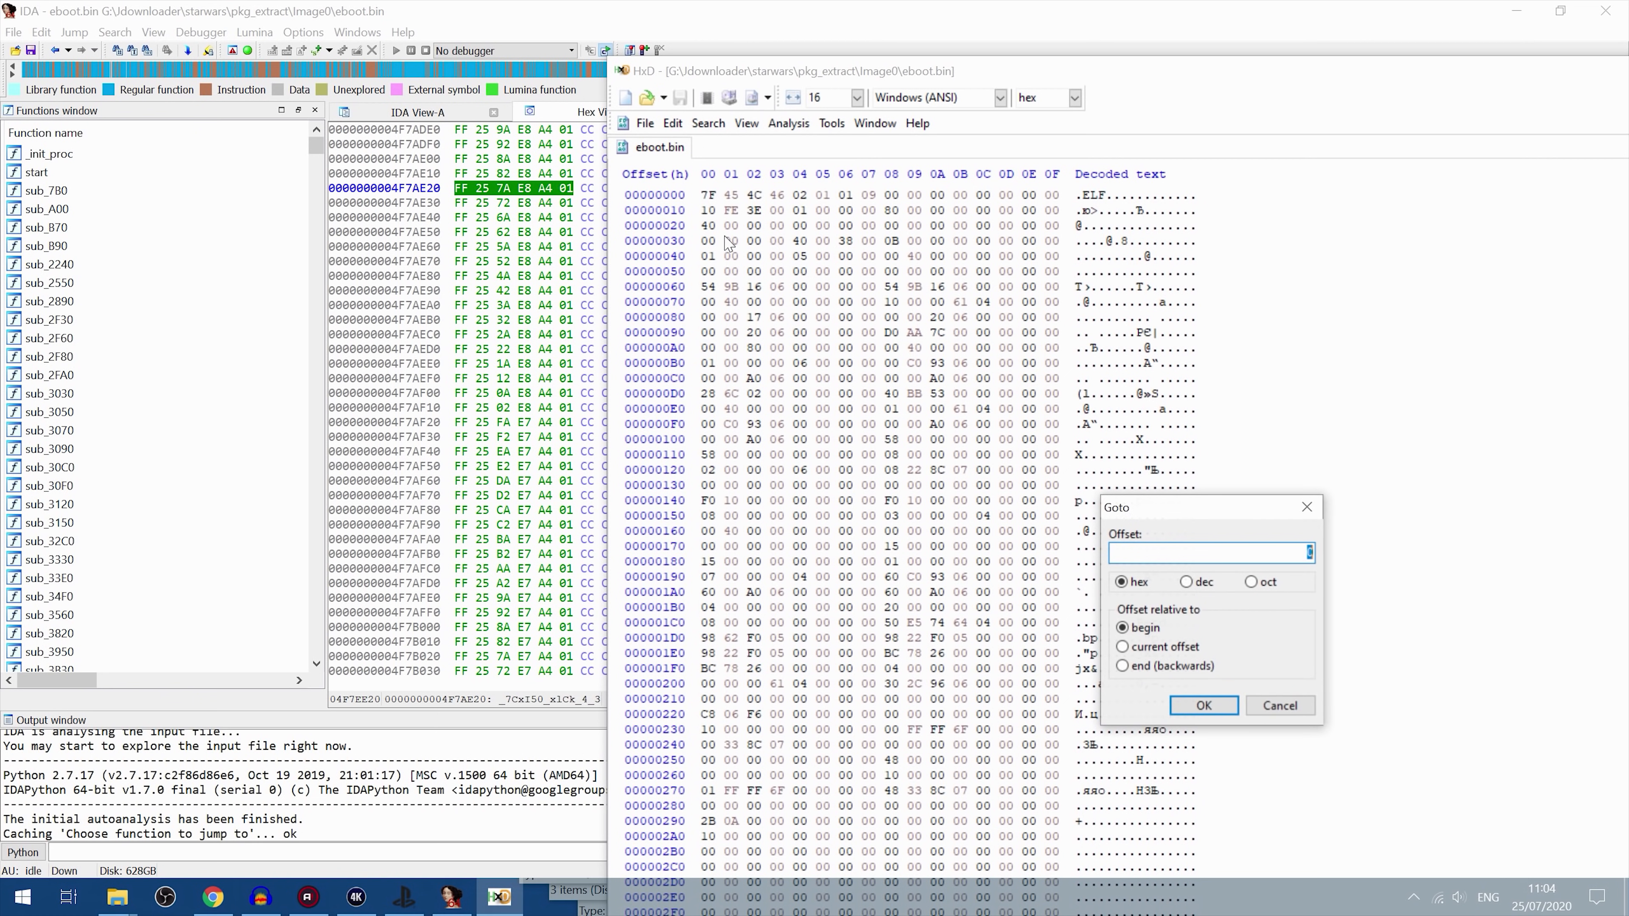
drag(1174, 500, 890, 355)
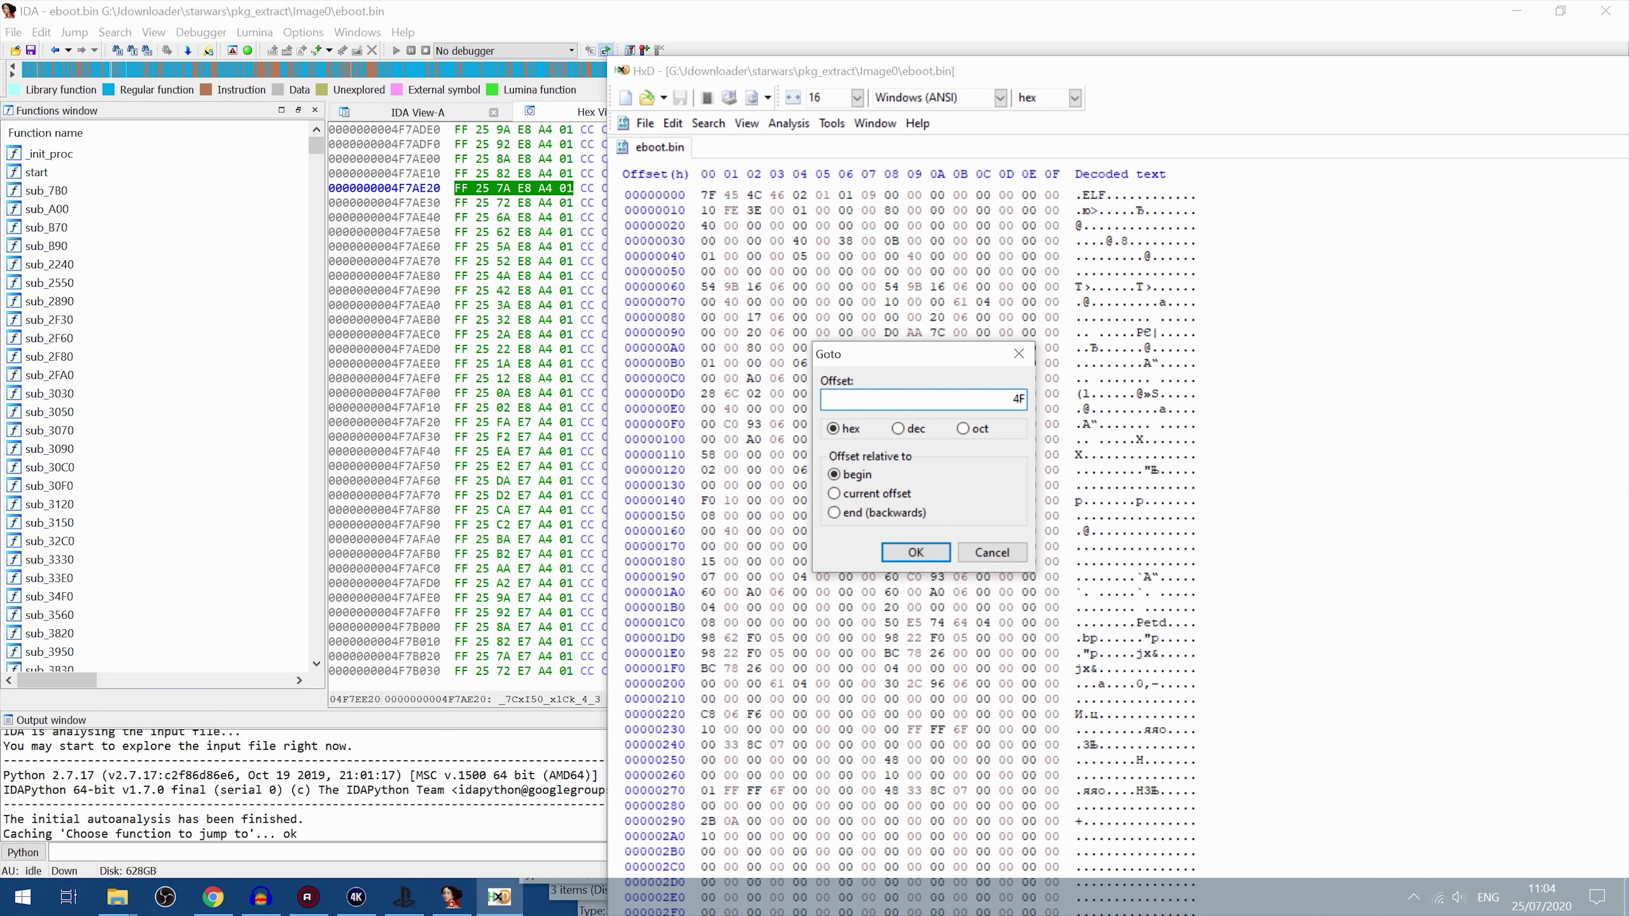
text(4F7EE20)
key(Return)
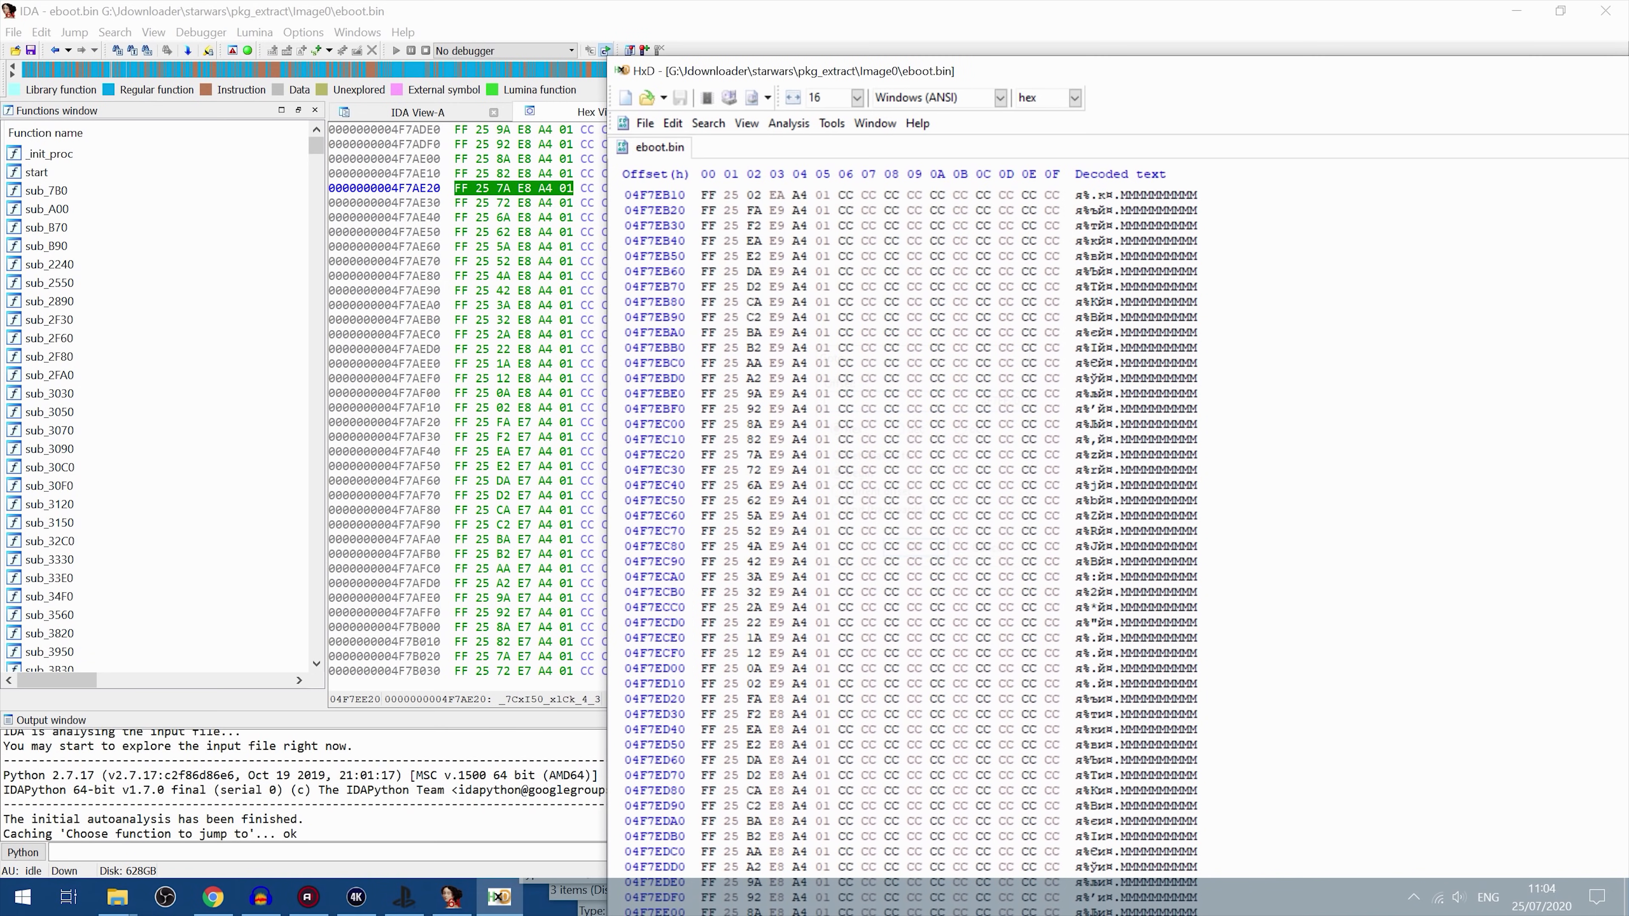
scroll(911, 514, down, 8)
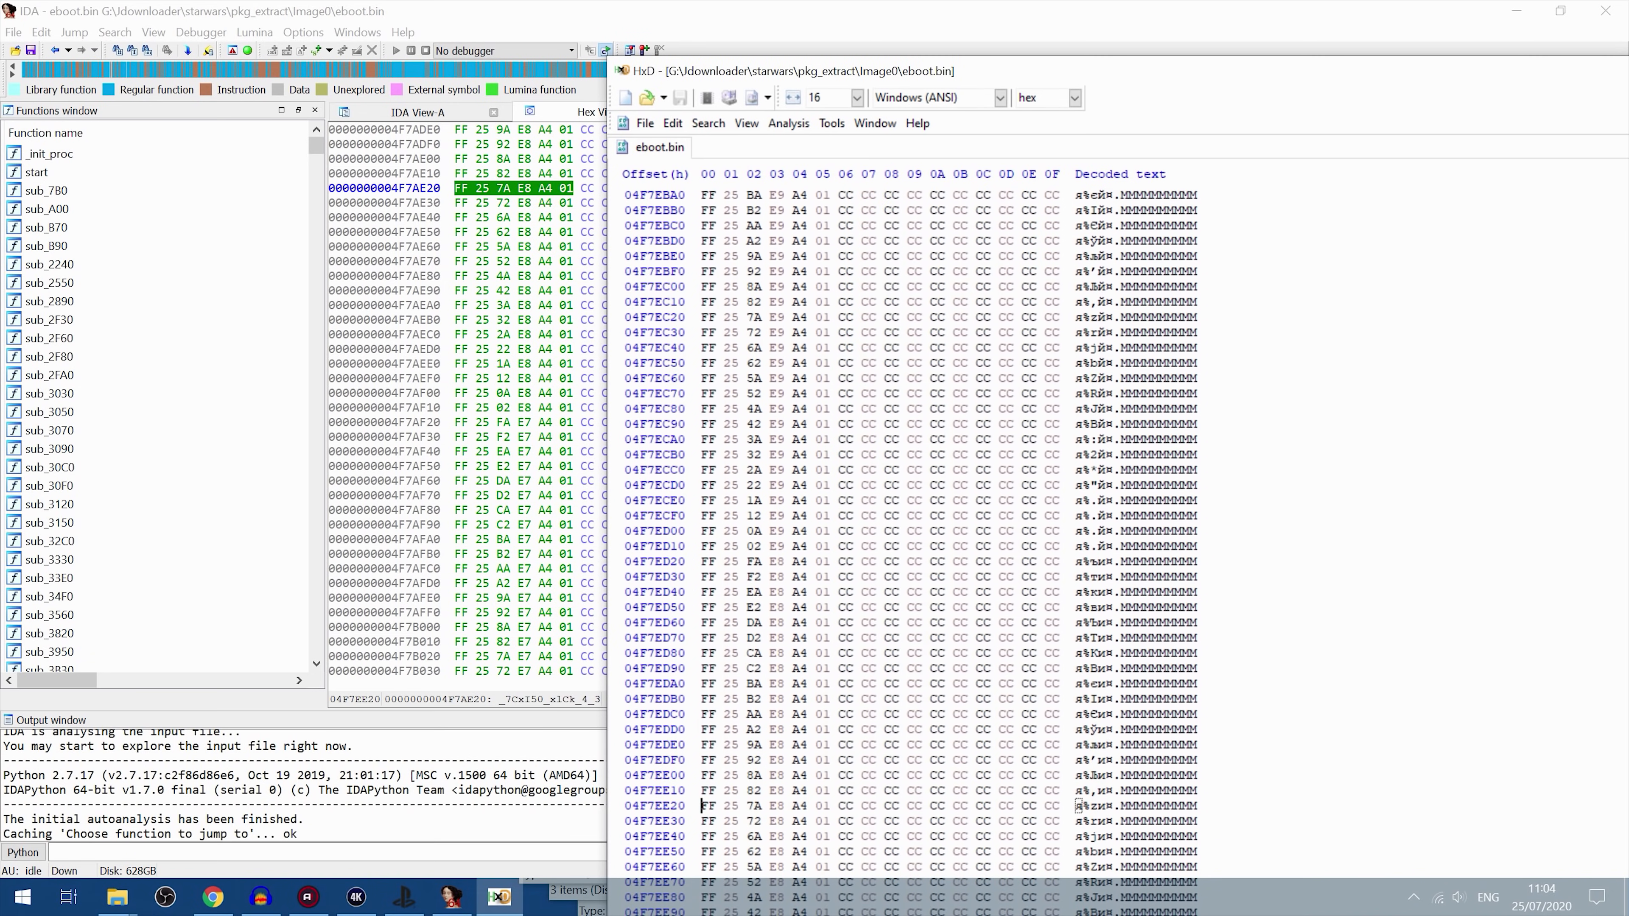
scroll(911, 513, down, 1)
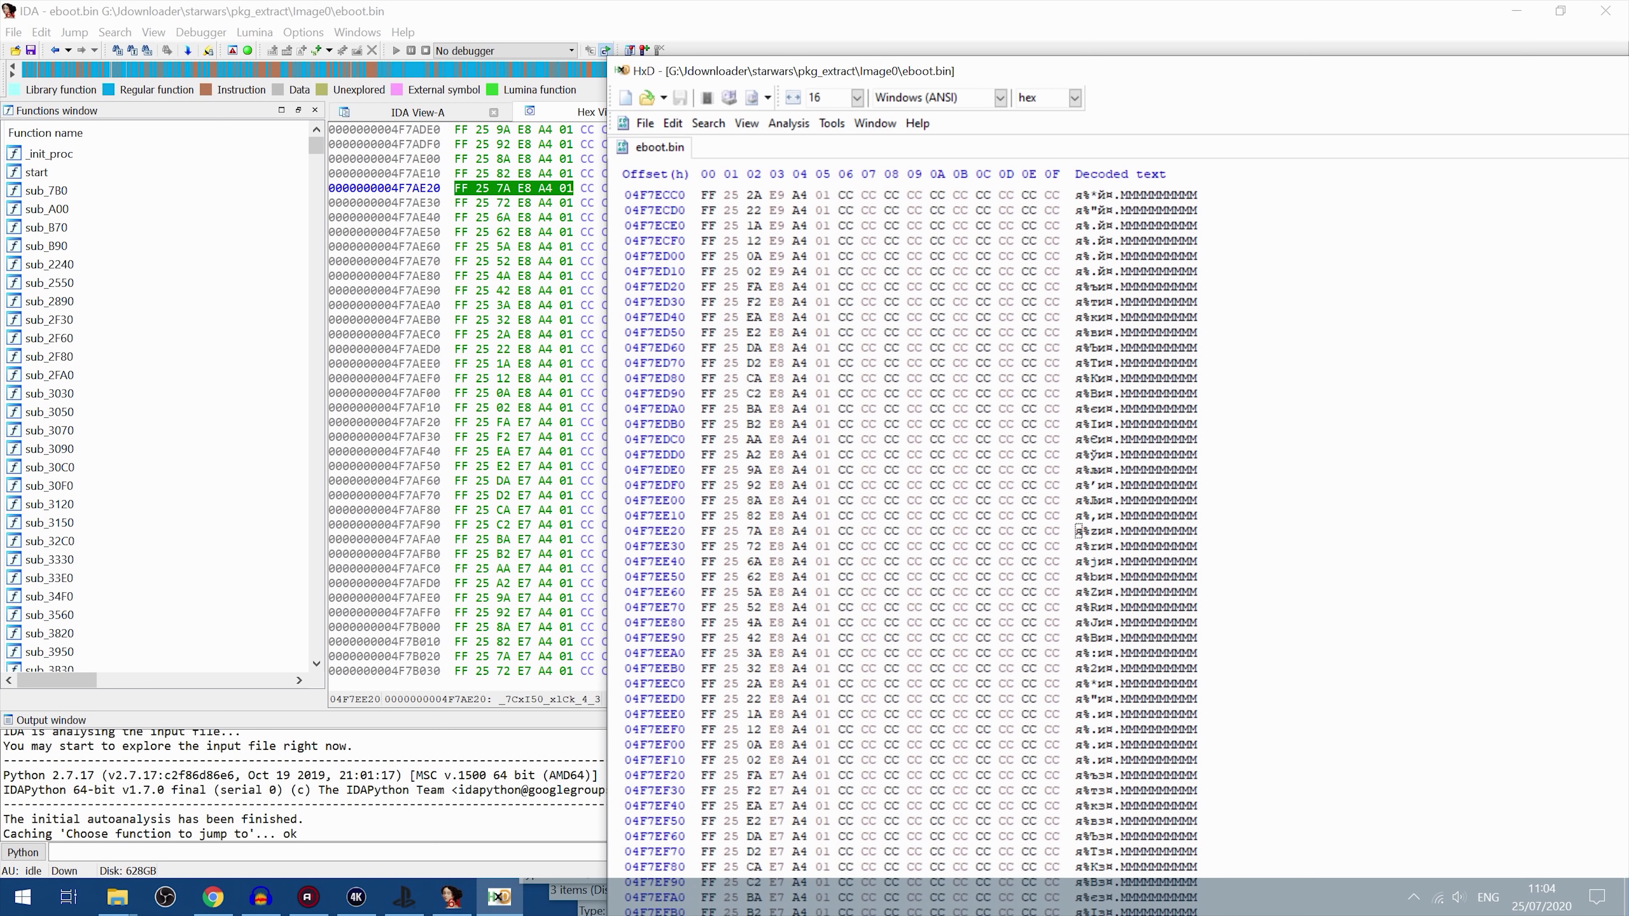
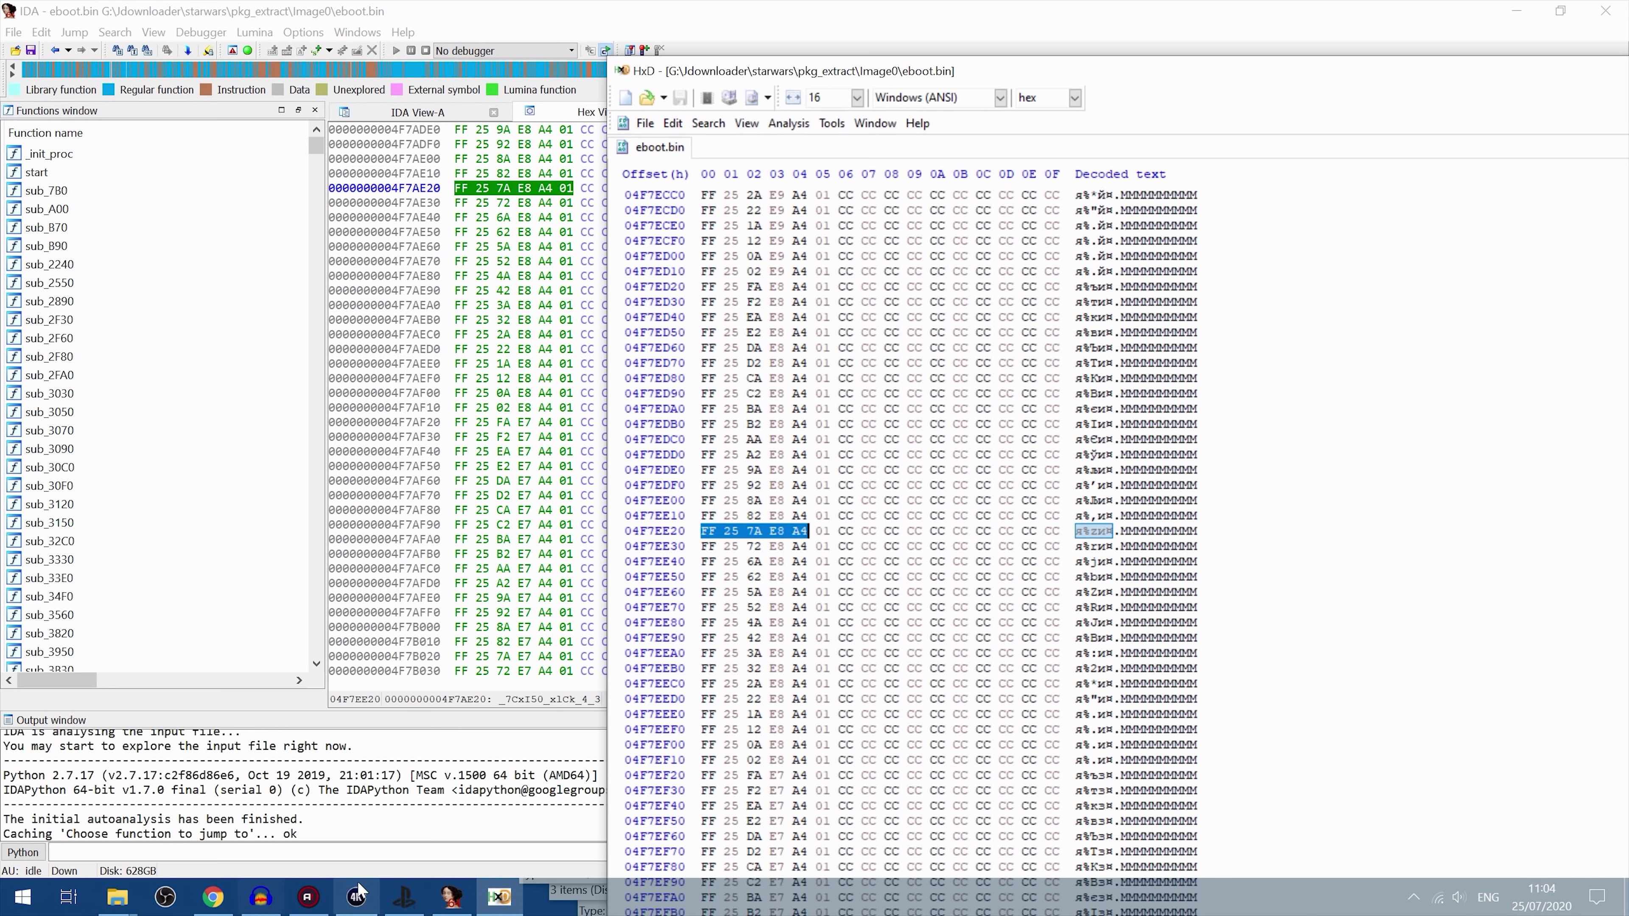
Step: Look up the replacement bytes in the forum tutorial in Chrome and overwrite the first three bytes at offset 04F7EE20 in HxD with 31 C0 C3
click(213, 897)
scroll(738, 423, down, 9)
scroll(709, 443, down, 20)
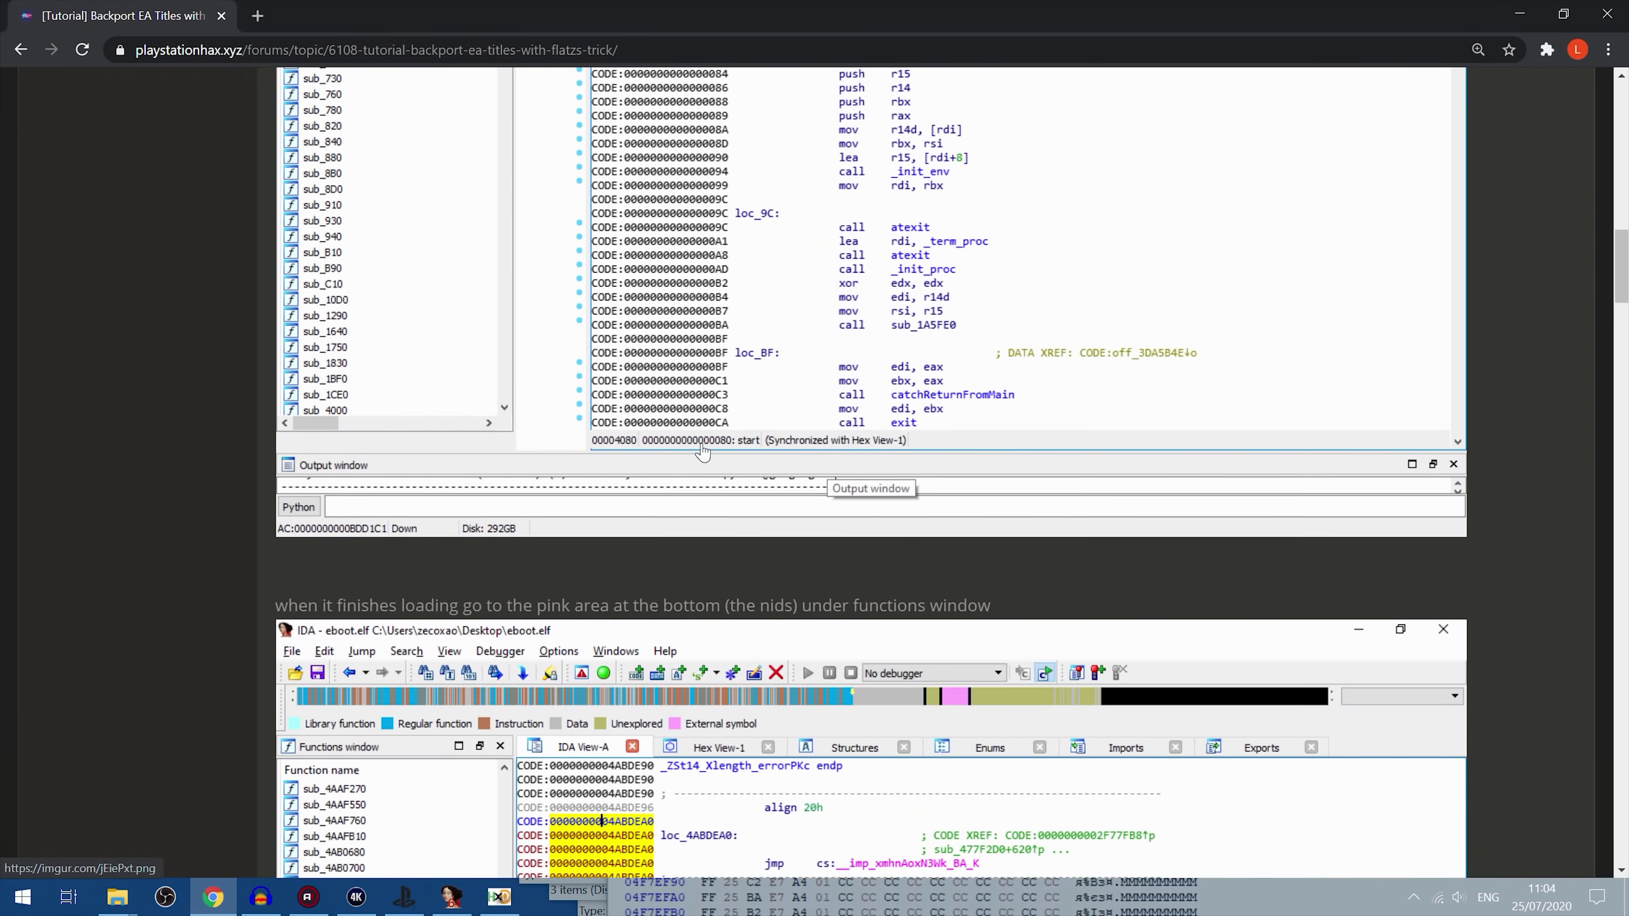
scroll(702, 452, down, 10)
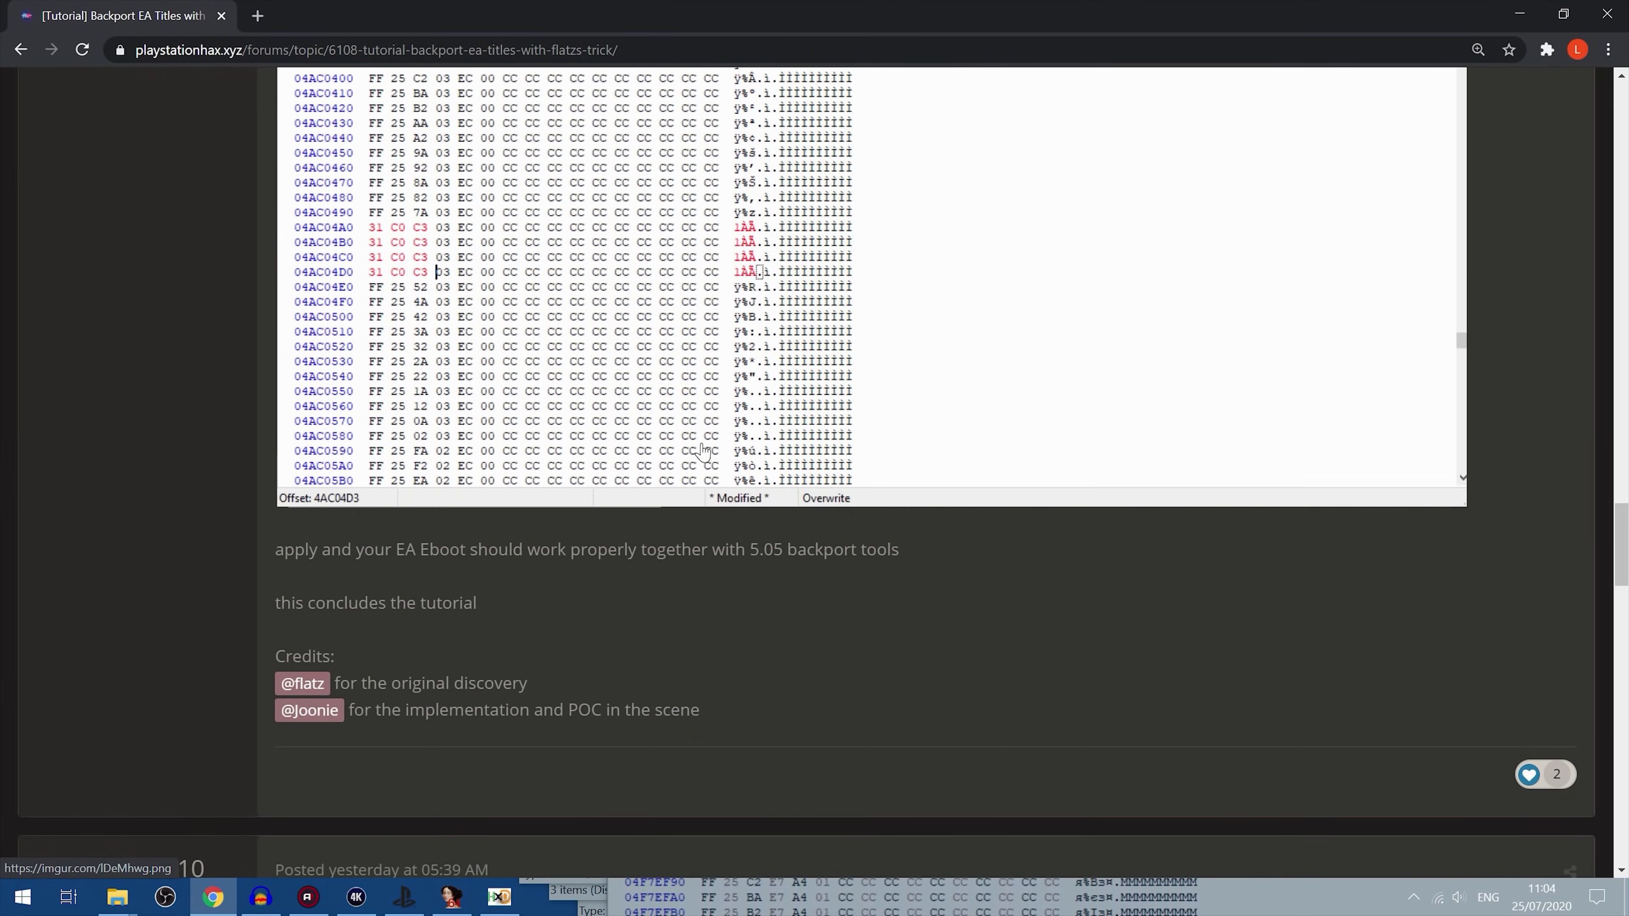
scroll(578, 385, up, 10)
scroll(283, 258, down, 2)
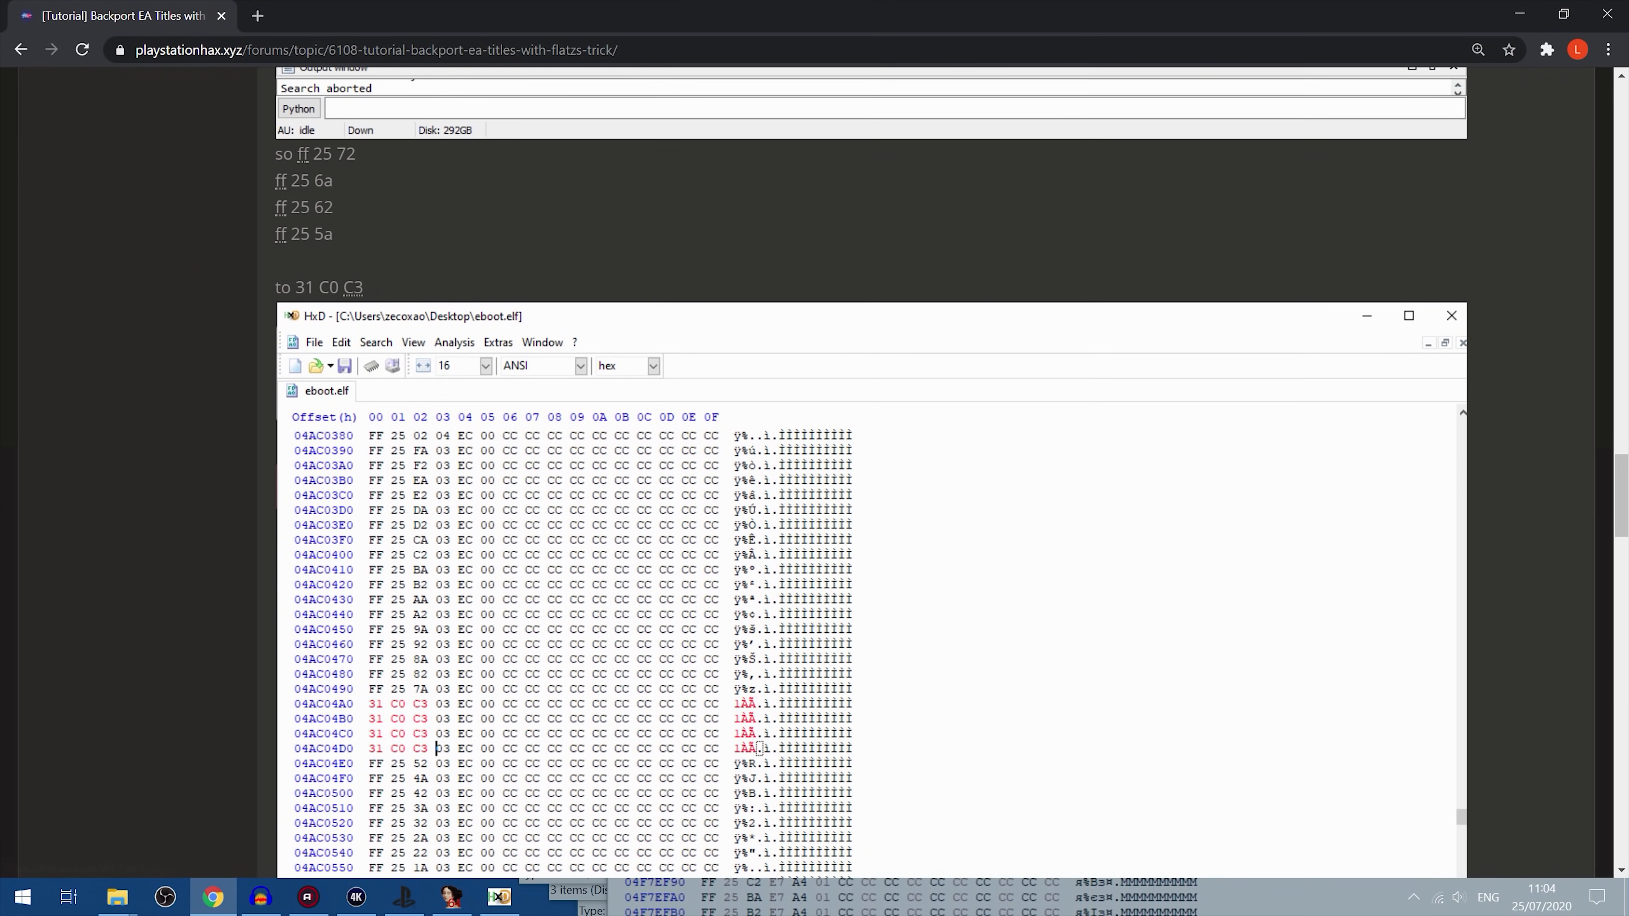
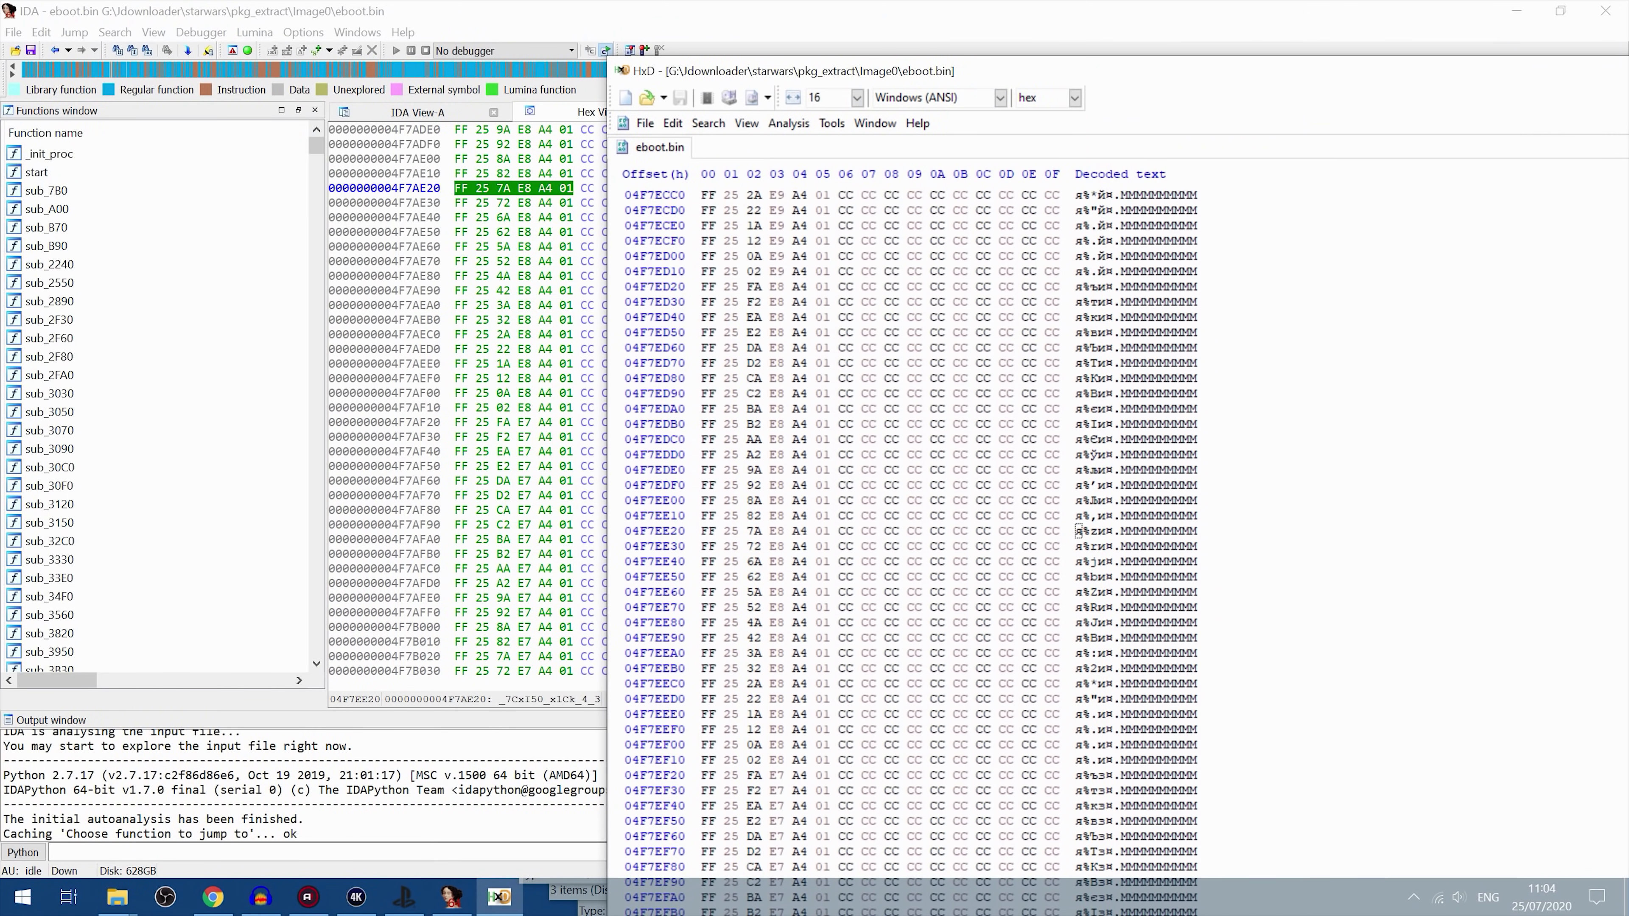
text(31C)
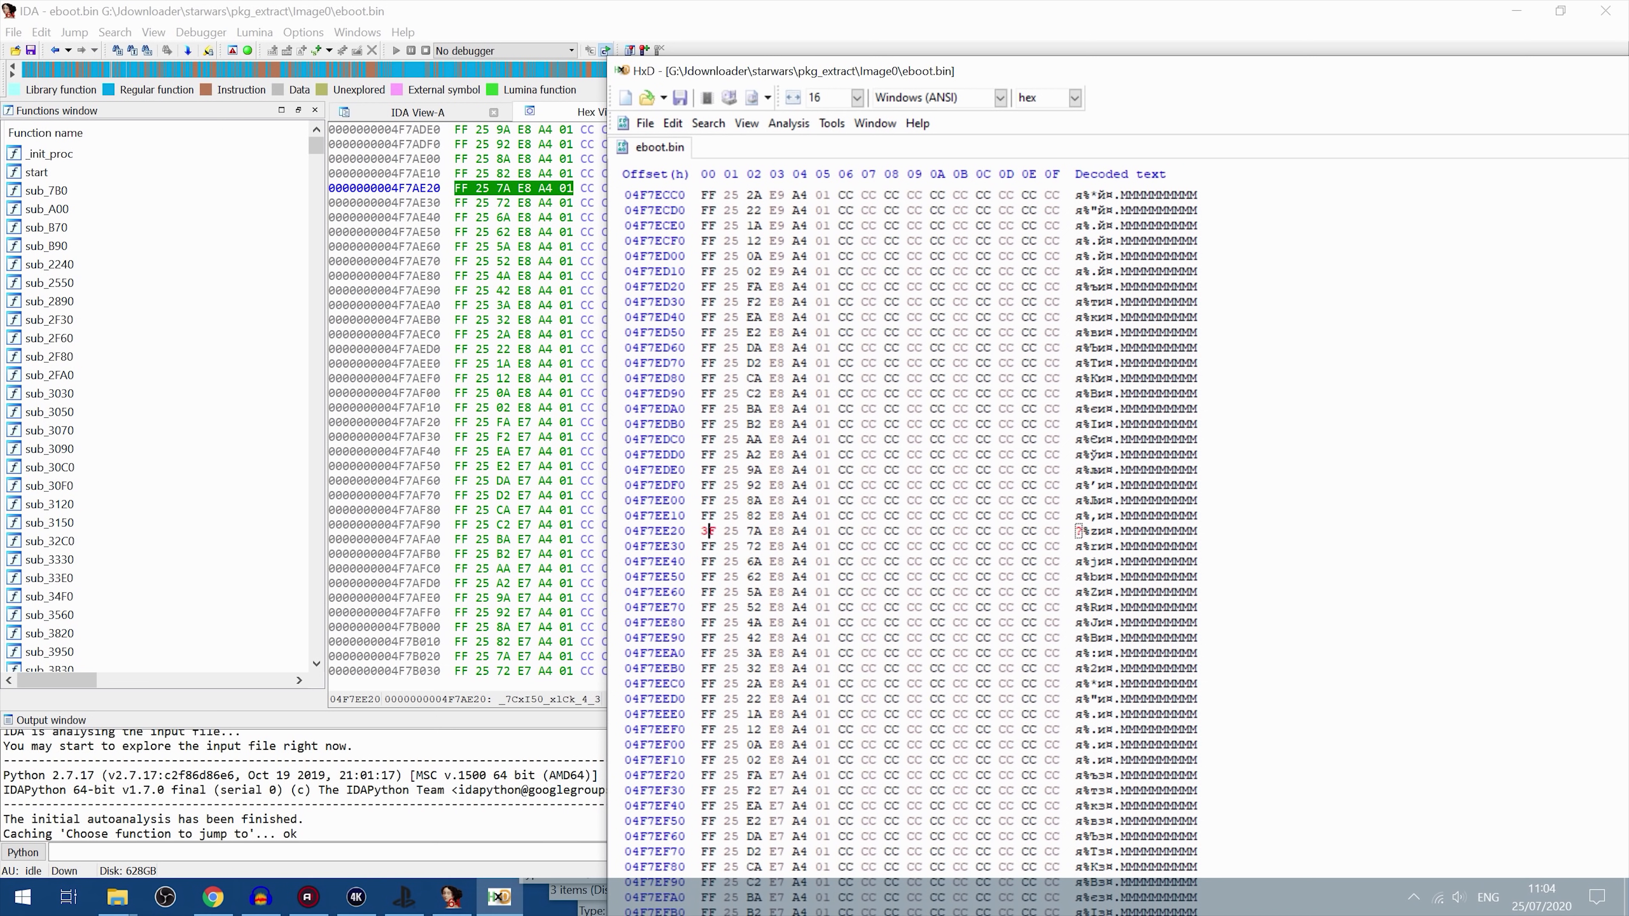
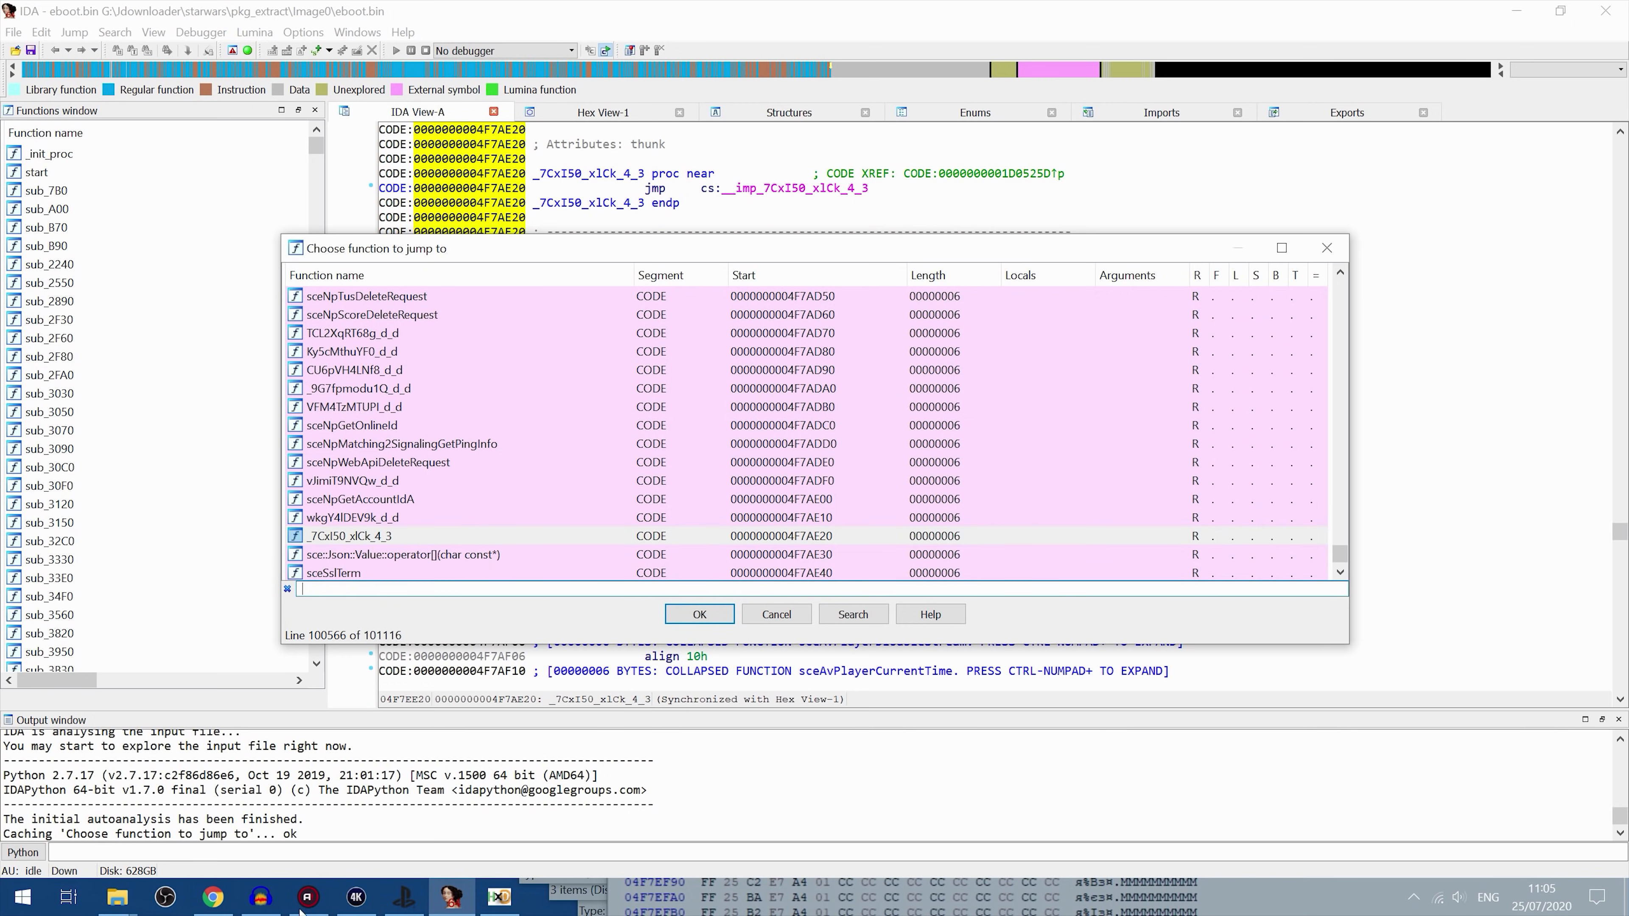
Step: Copy the second required function name, OnbUs1CV0M without the plus sign, from the forum tutorial in Chrome
click(213, 897)
scroll(441, 512, up, 15)
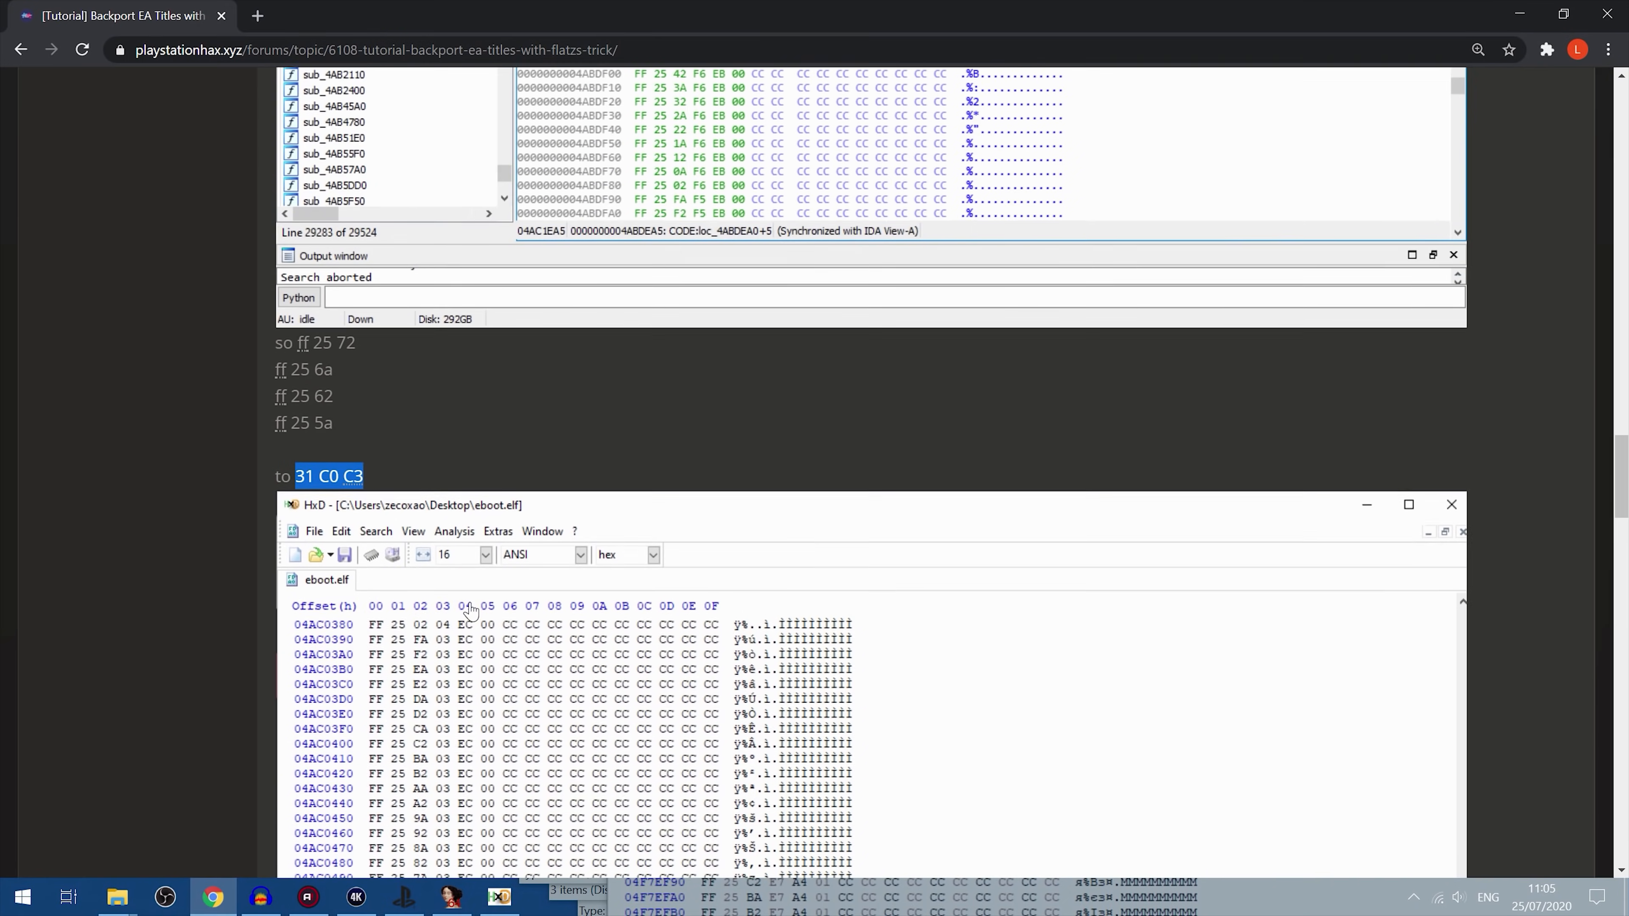
scroll(501, 634, up, 10)
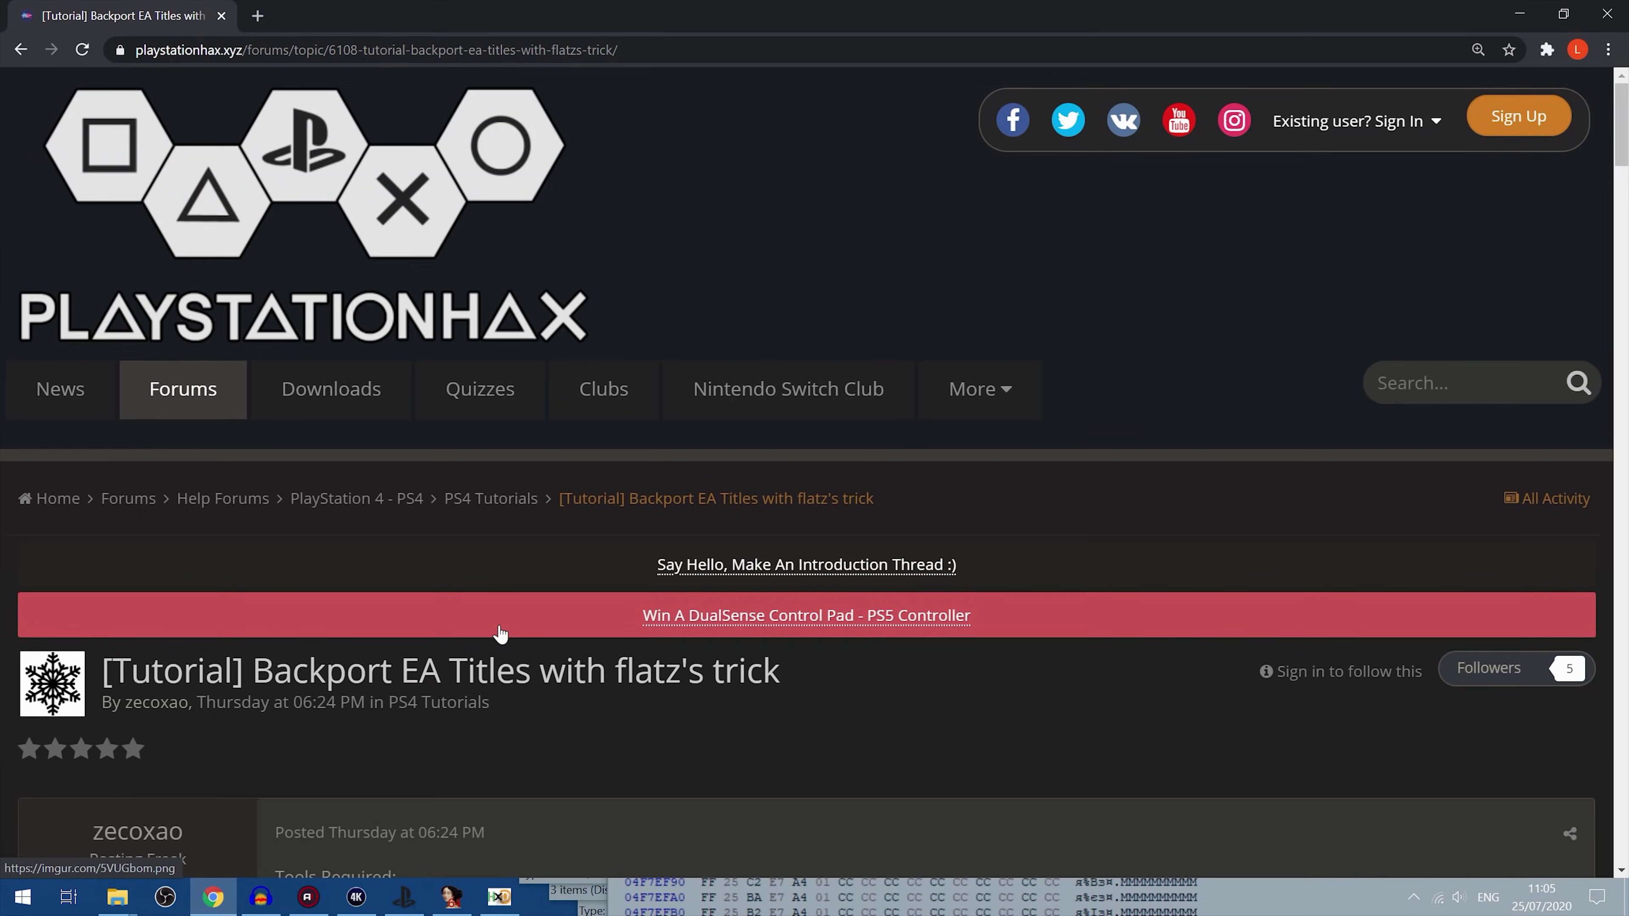
scroll(491, 633, down, 12)
scroll(480, 633, up, 4)
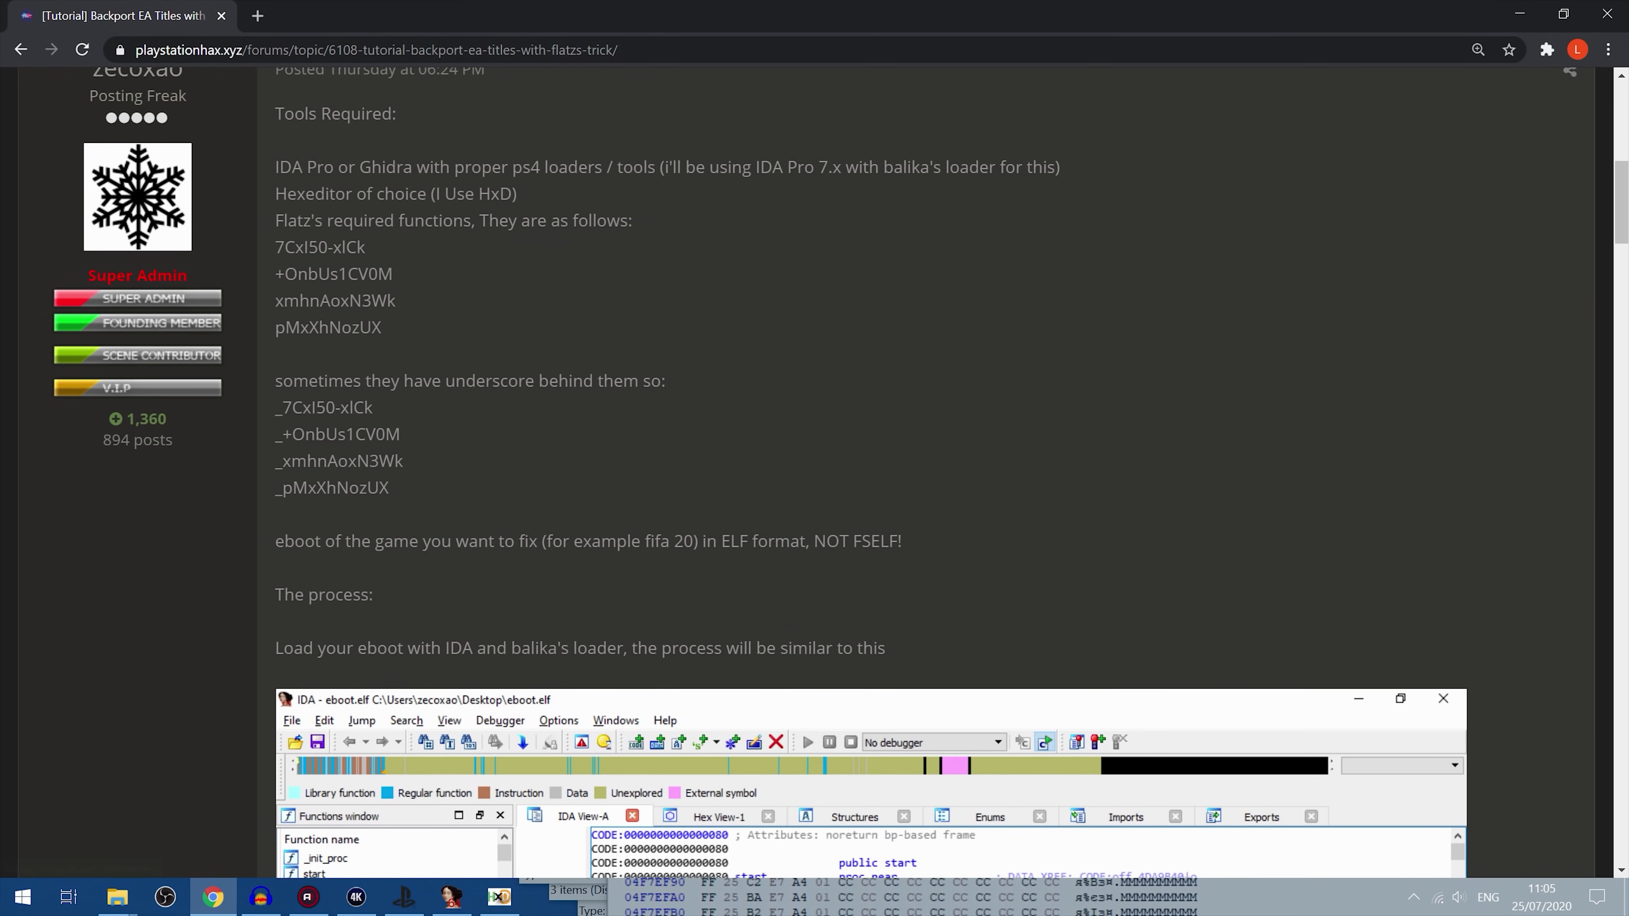
mouse_move(284, 275)
mouse_down()
mouse_move(393, 276)
mouse_move(274, 273)
mouse_move(275, 113)
mouse_move(274, 274)
mouse_up()
click(276, 274)
double_click(338, 274)
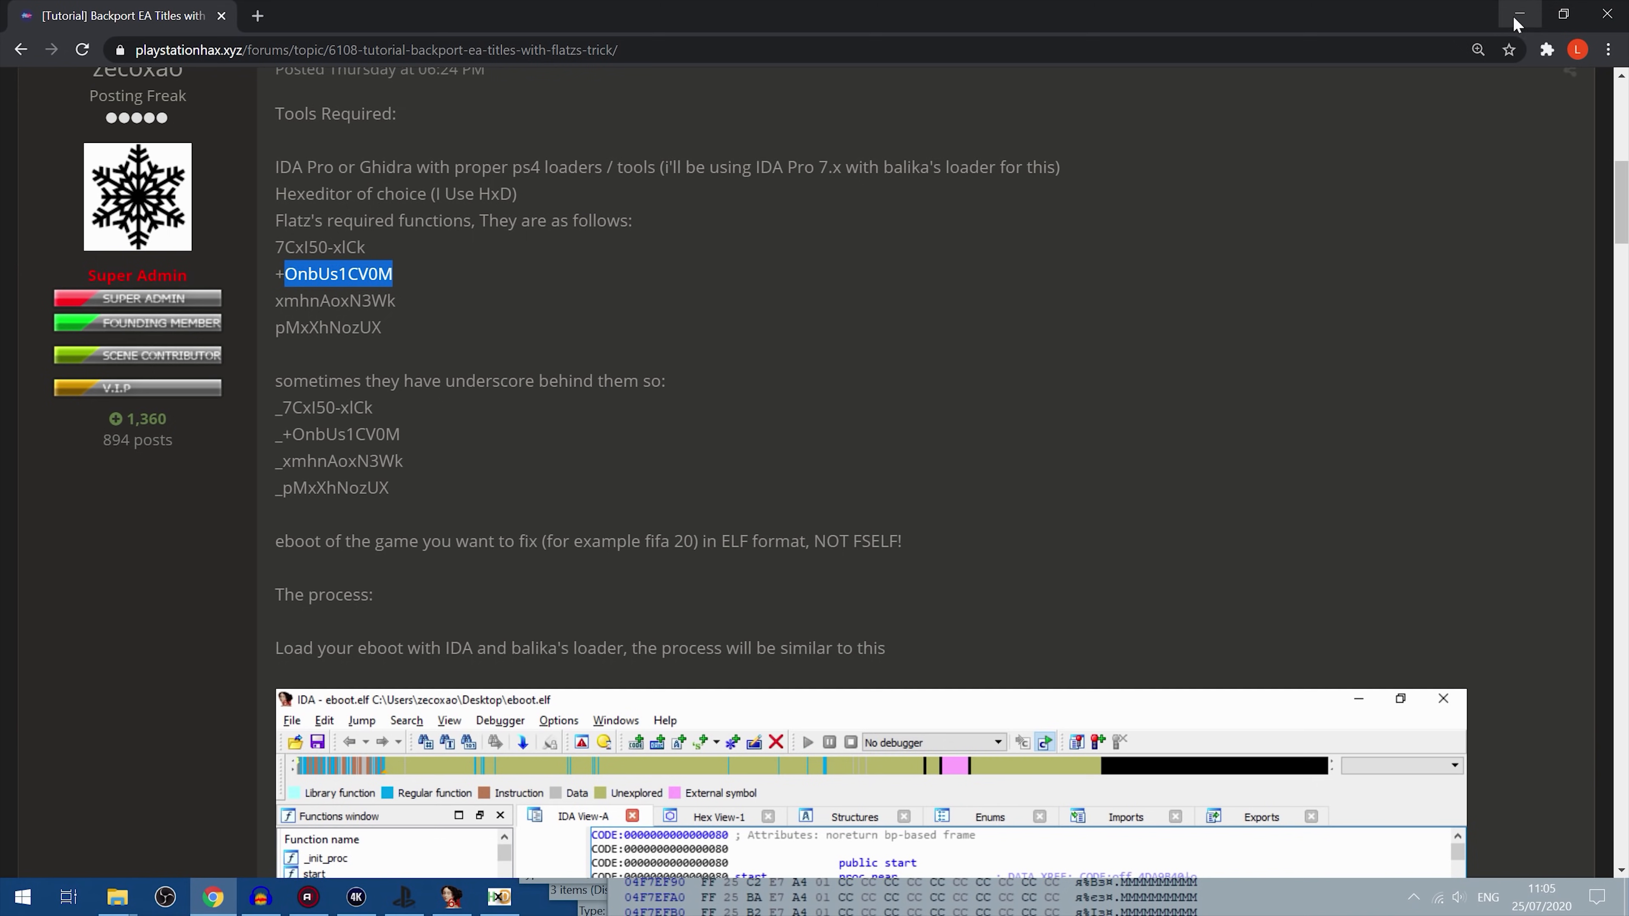
Step: Filter IDA's function list by OnbUs1CV0M, jump to the matching function and show its bytes in the hex view
click(451, 898)
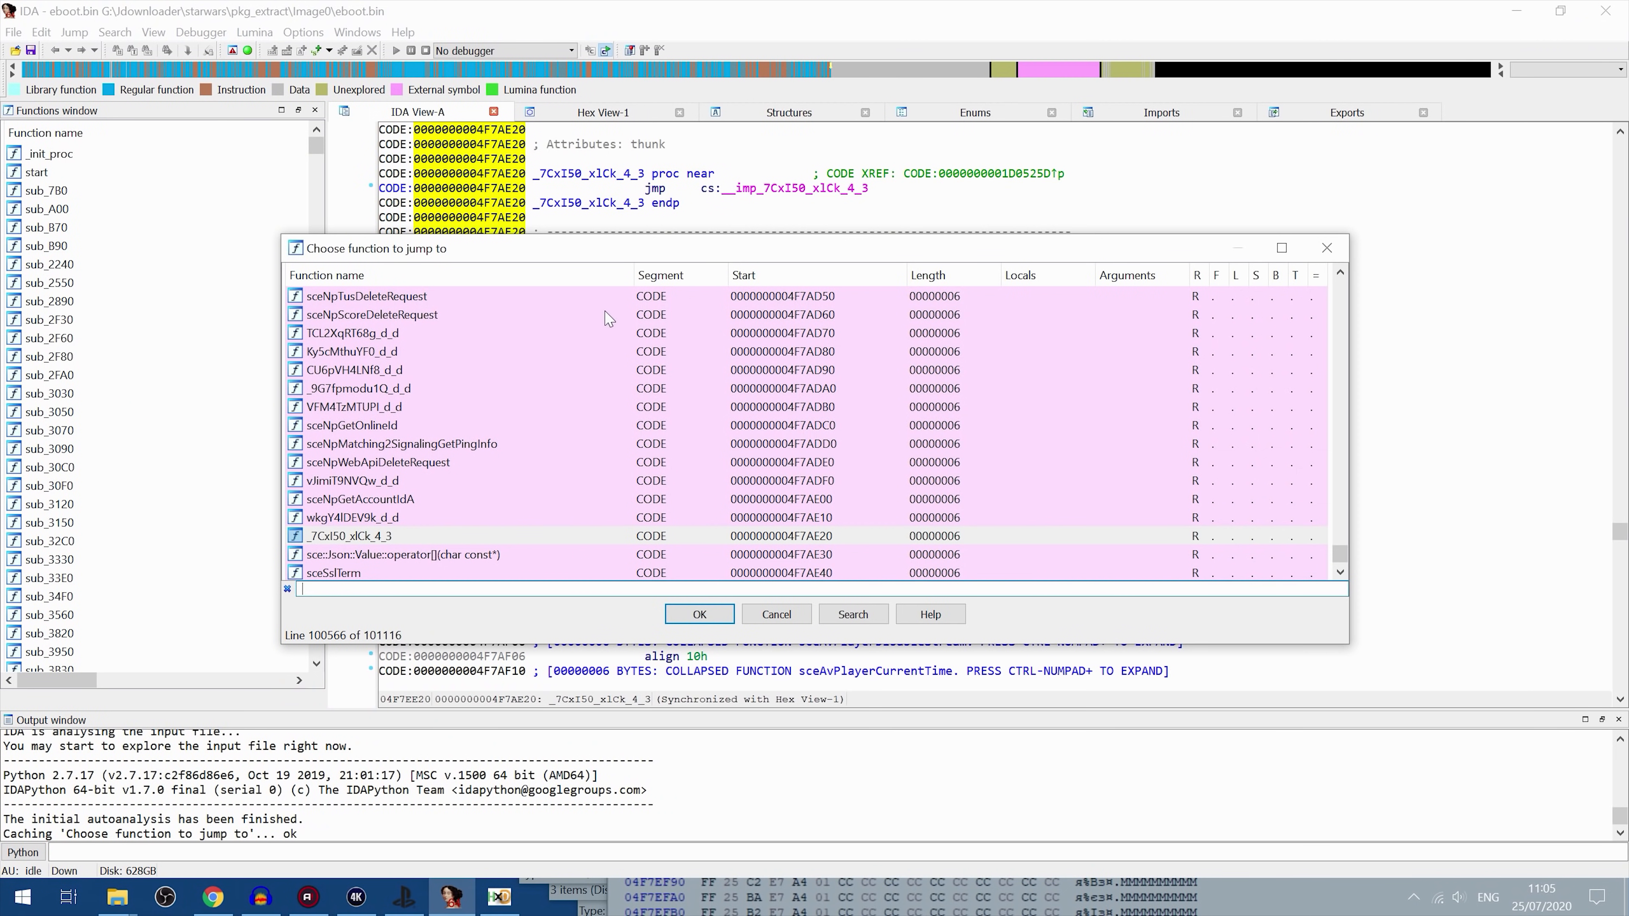
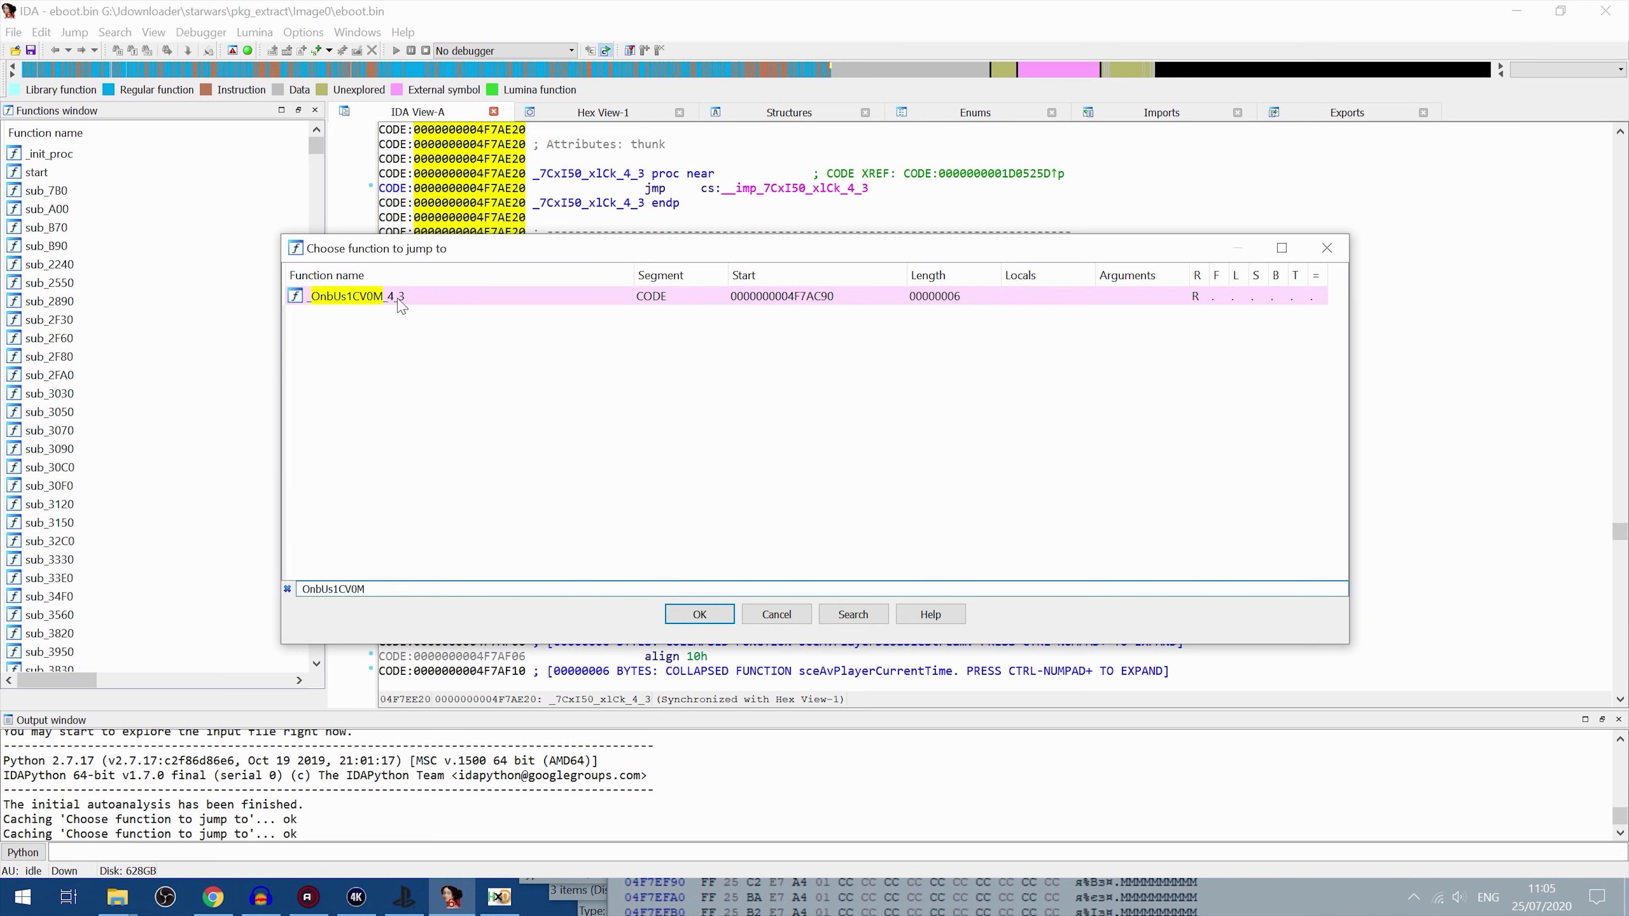
double_click(401, 301)
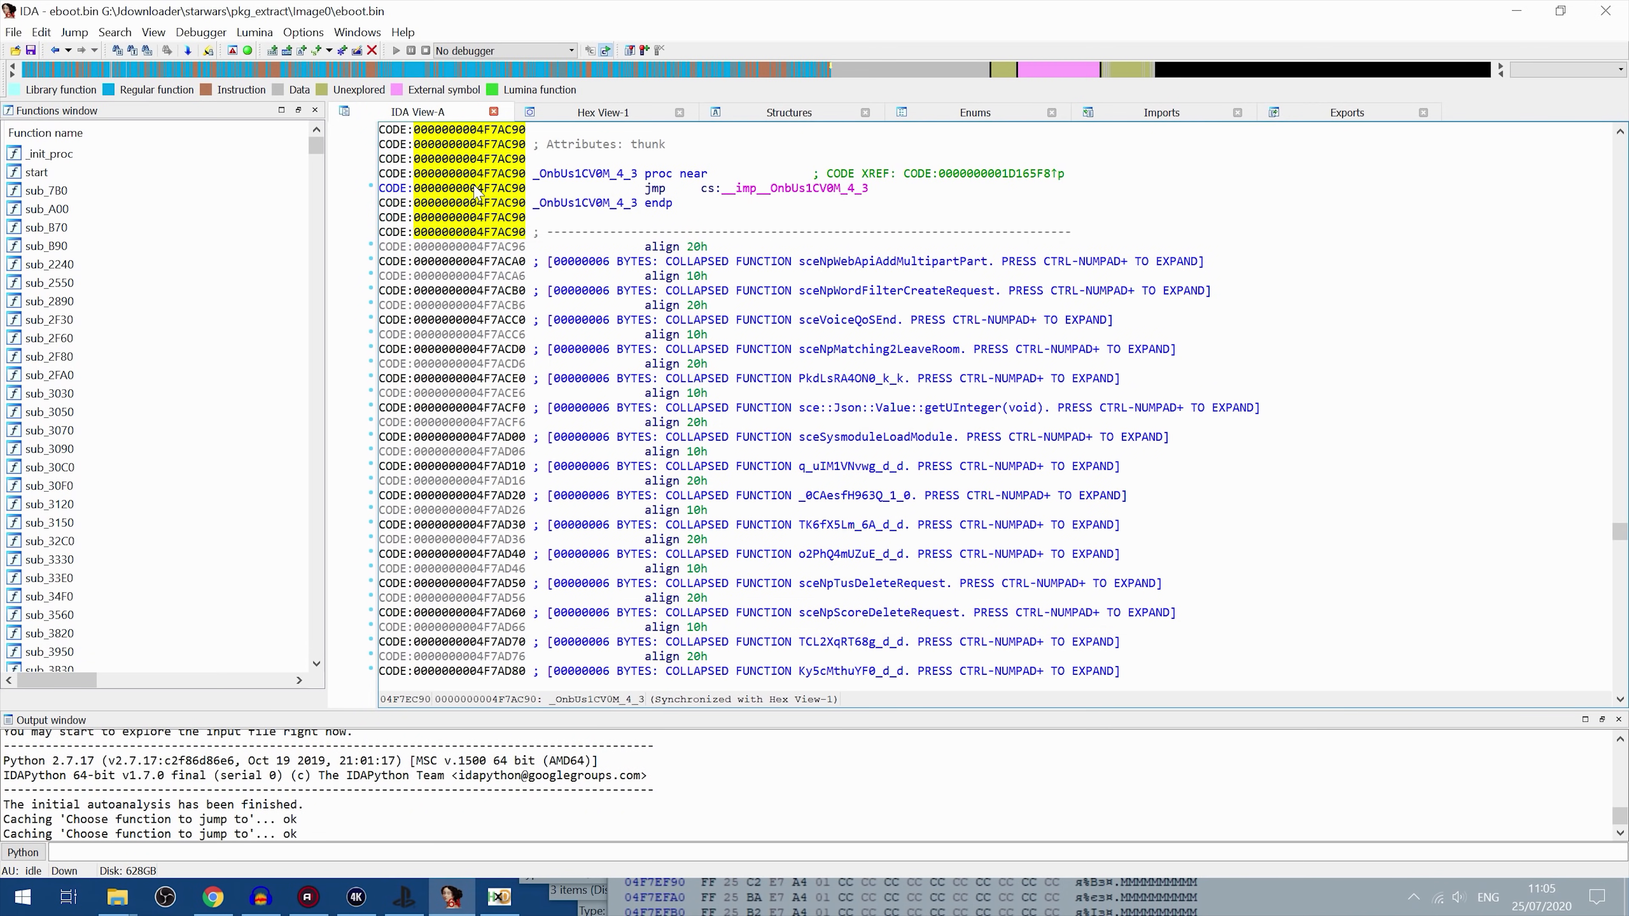
click(581, 115)
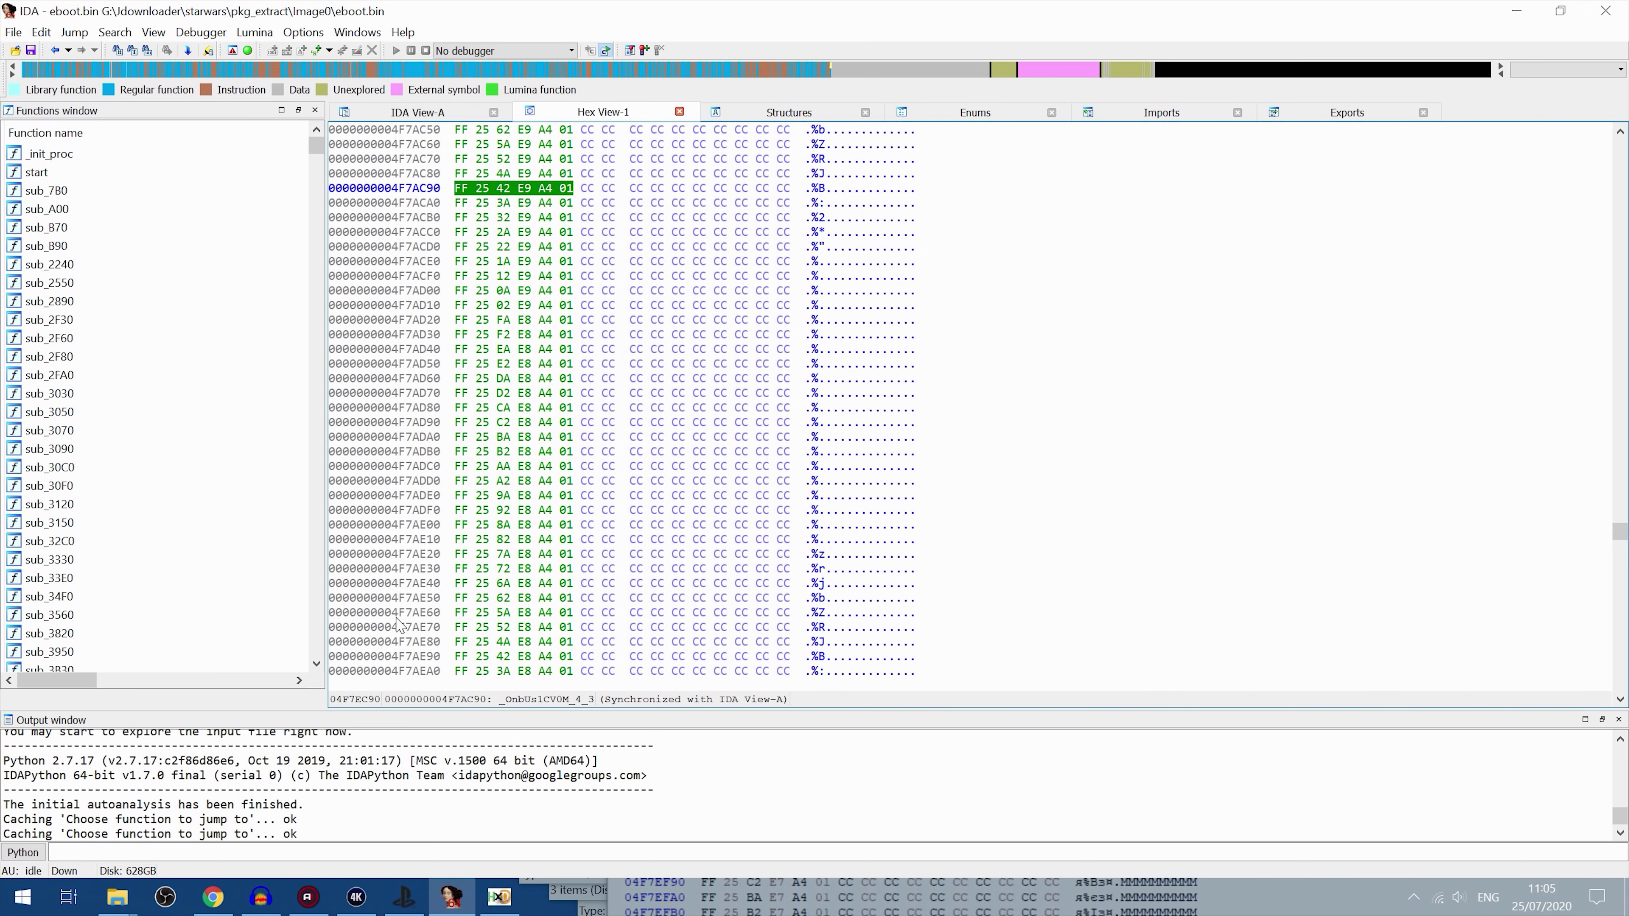
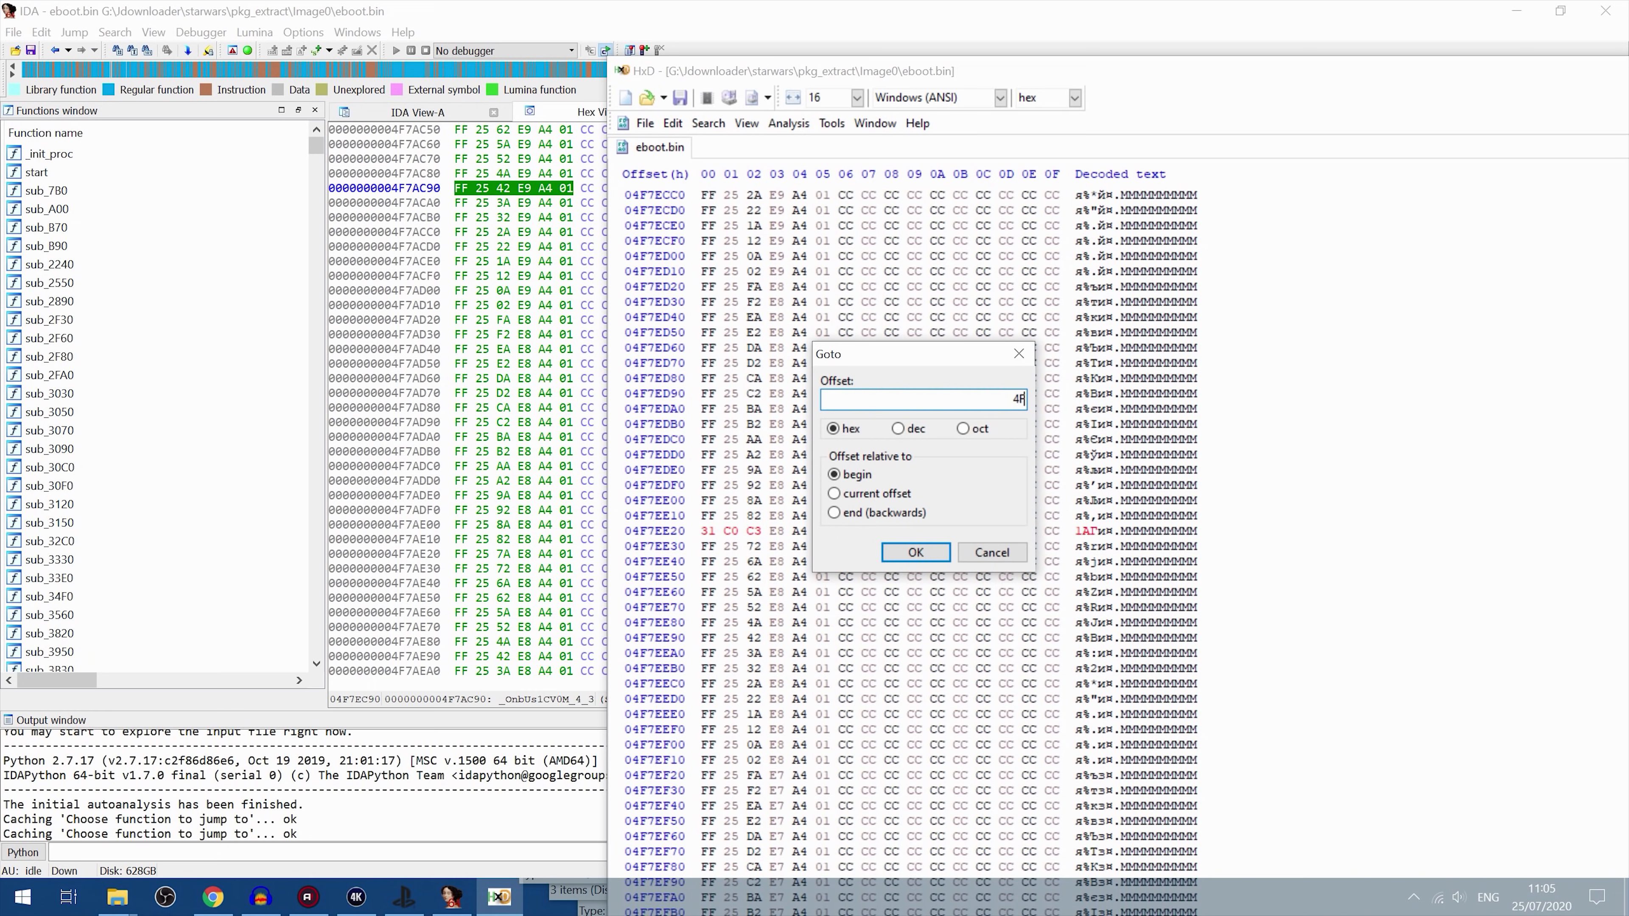
Step: Go to offset 4F7EC90 in HxD and overwrite the first three bytes there with 31 C0 C3
text(7EC90)
key(Return)
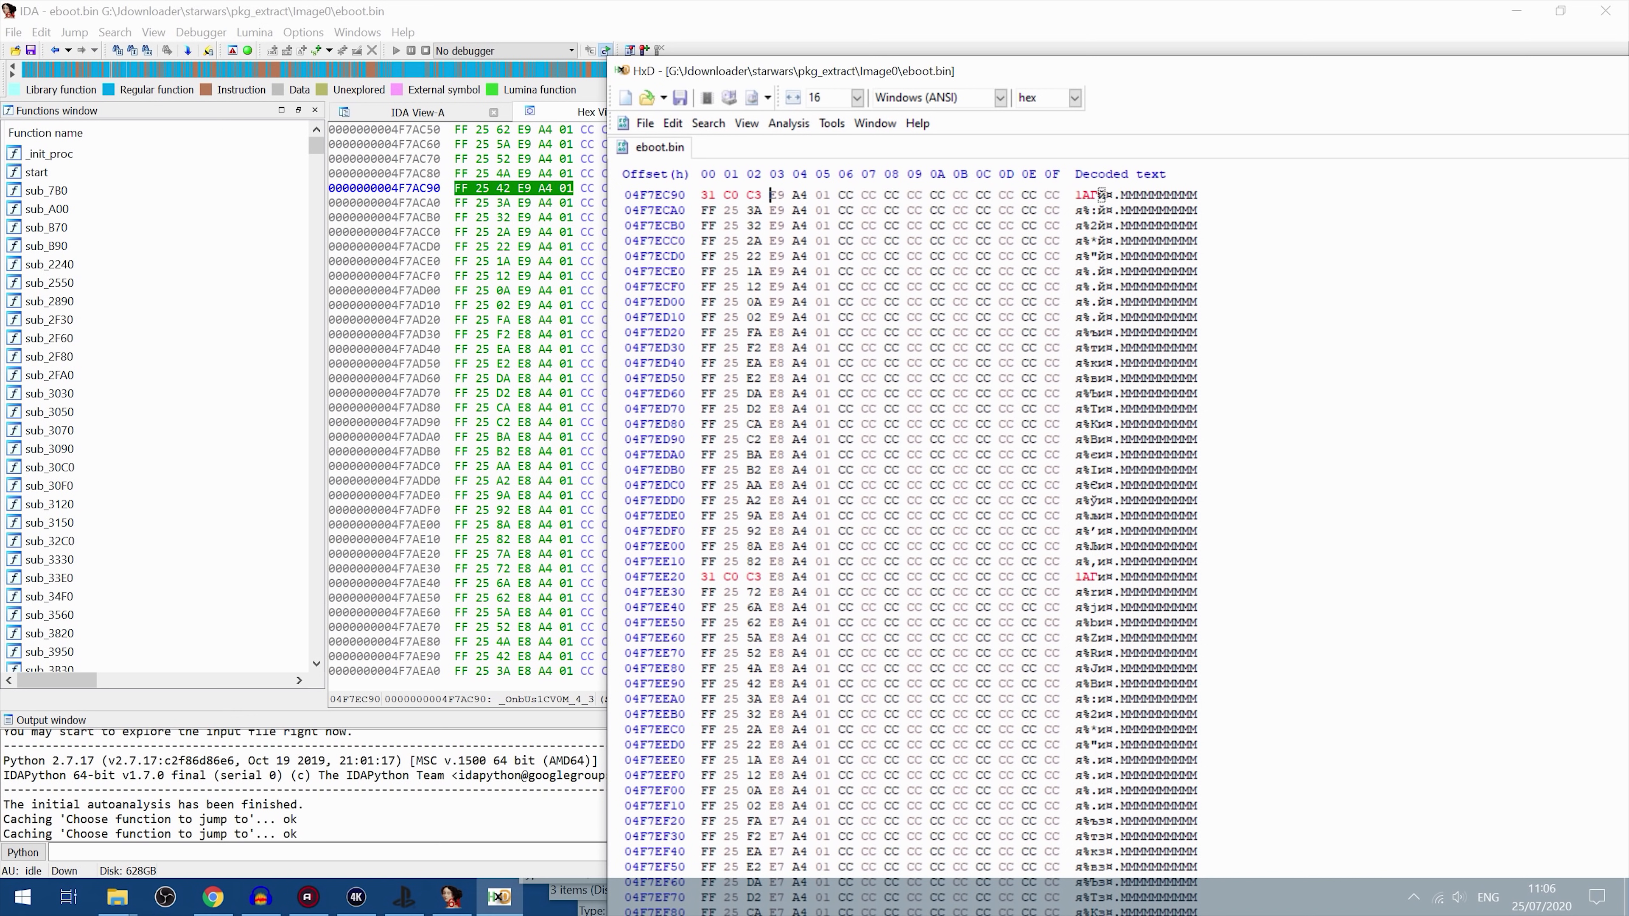
Step: Examine the functions around _OnbUs1CV0M_4_3 in IDA's disassembly view
click(416, 116)
scroll(902, 523, up, 5)
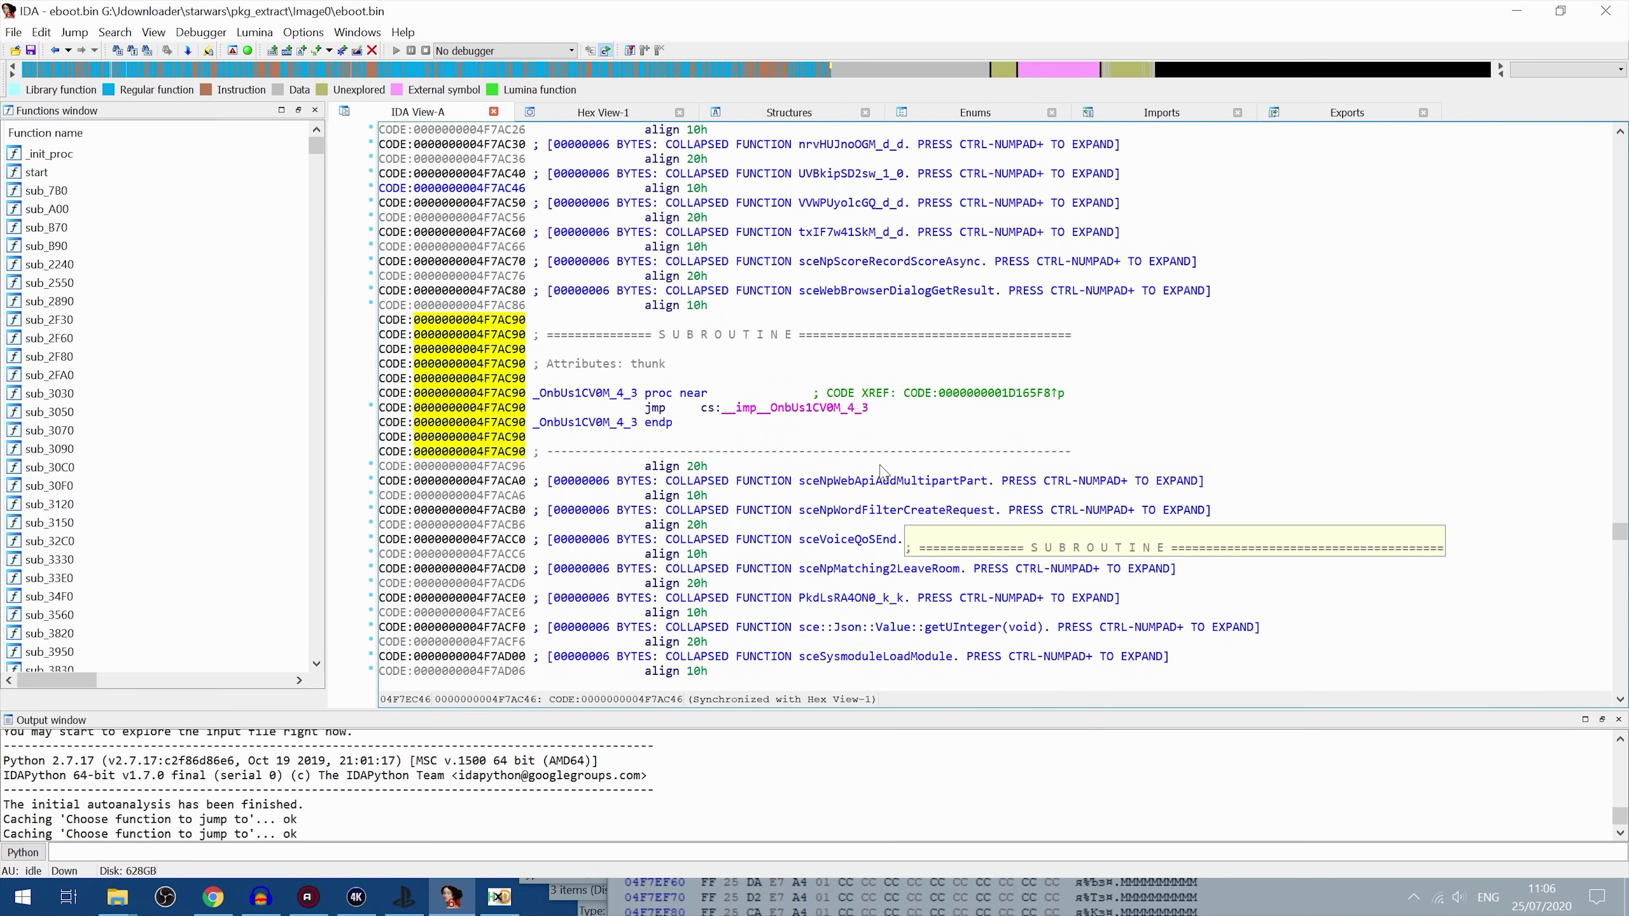
scroll(865, 417, up, 4)
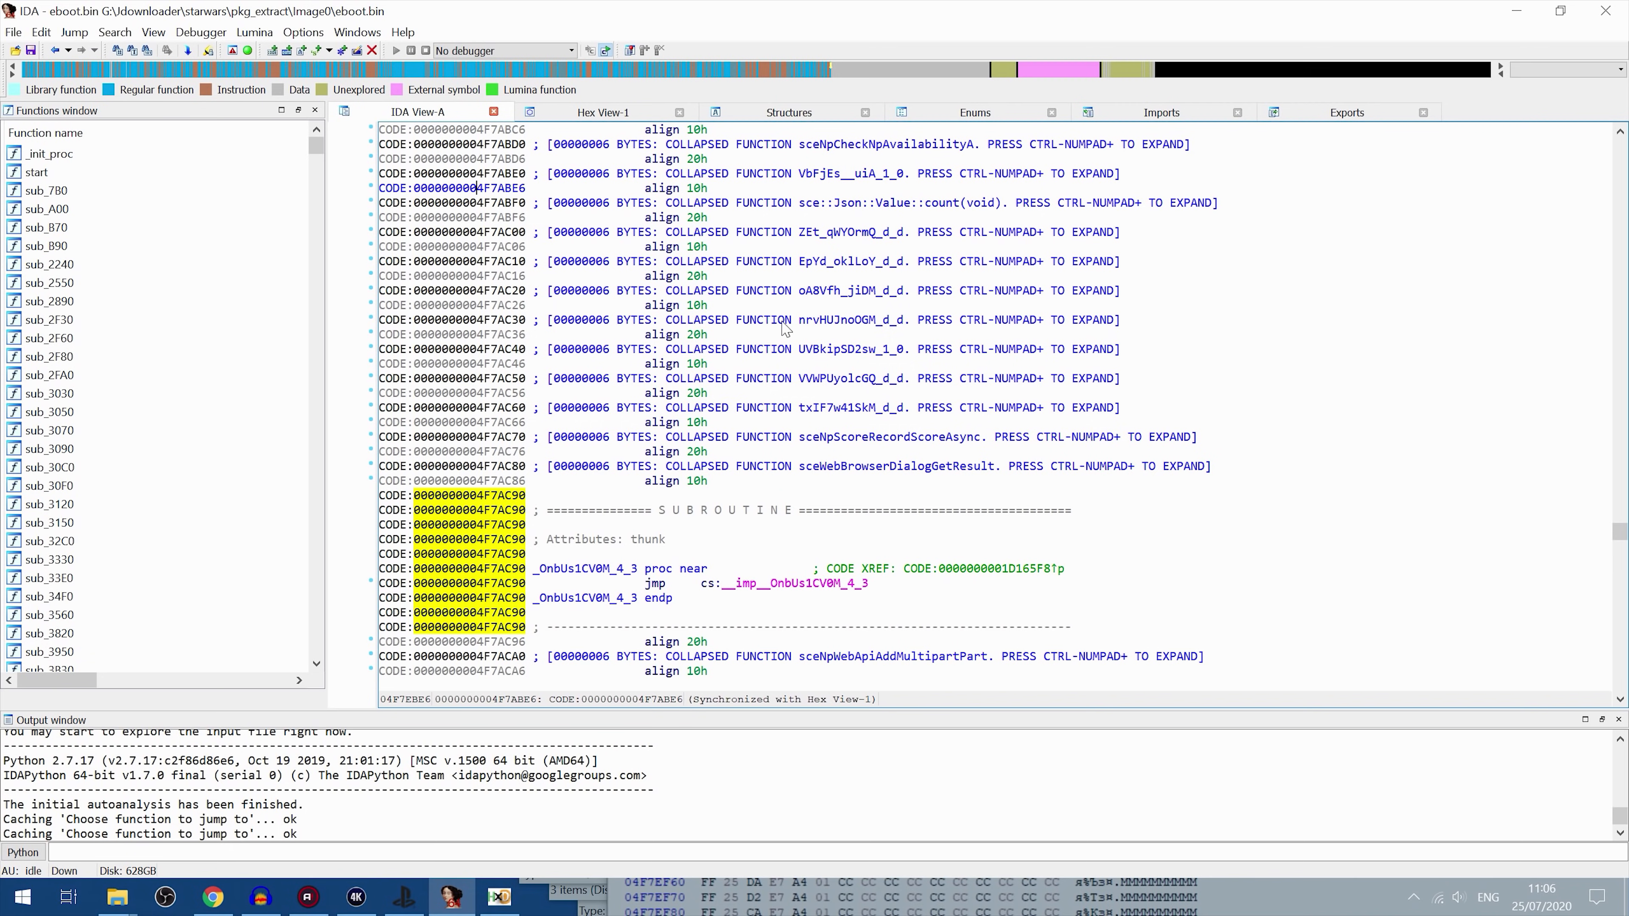
scroll(930, 526, down, 4)
scroll(957, 538, down, 1)
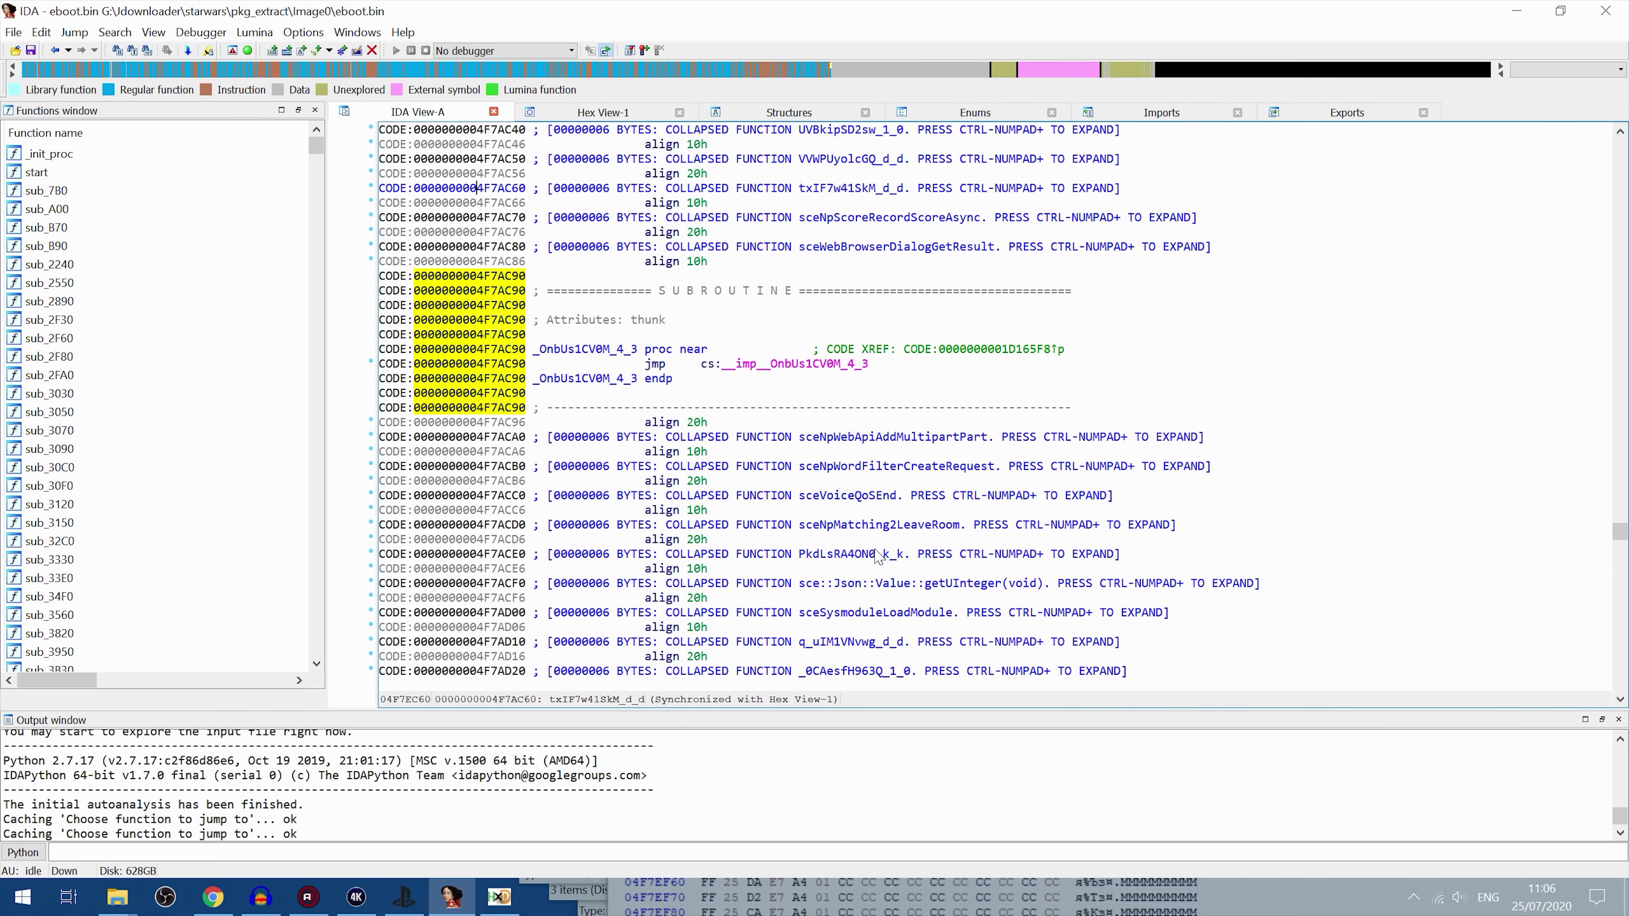
scroll(833, 590, up, 2)
scroll(795, 335, up, 1)
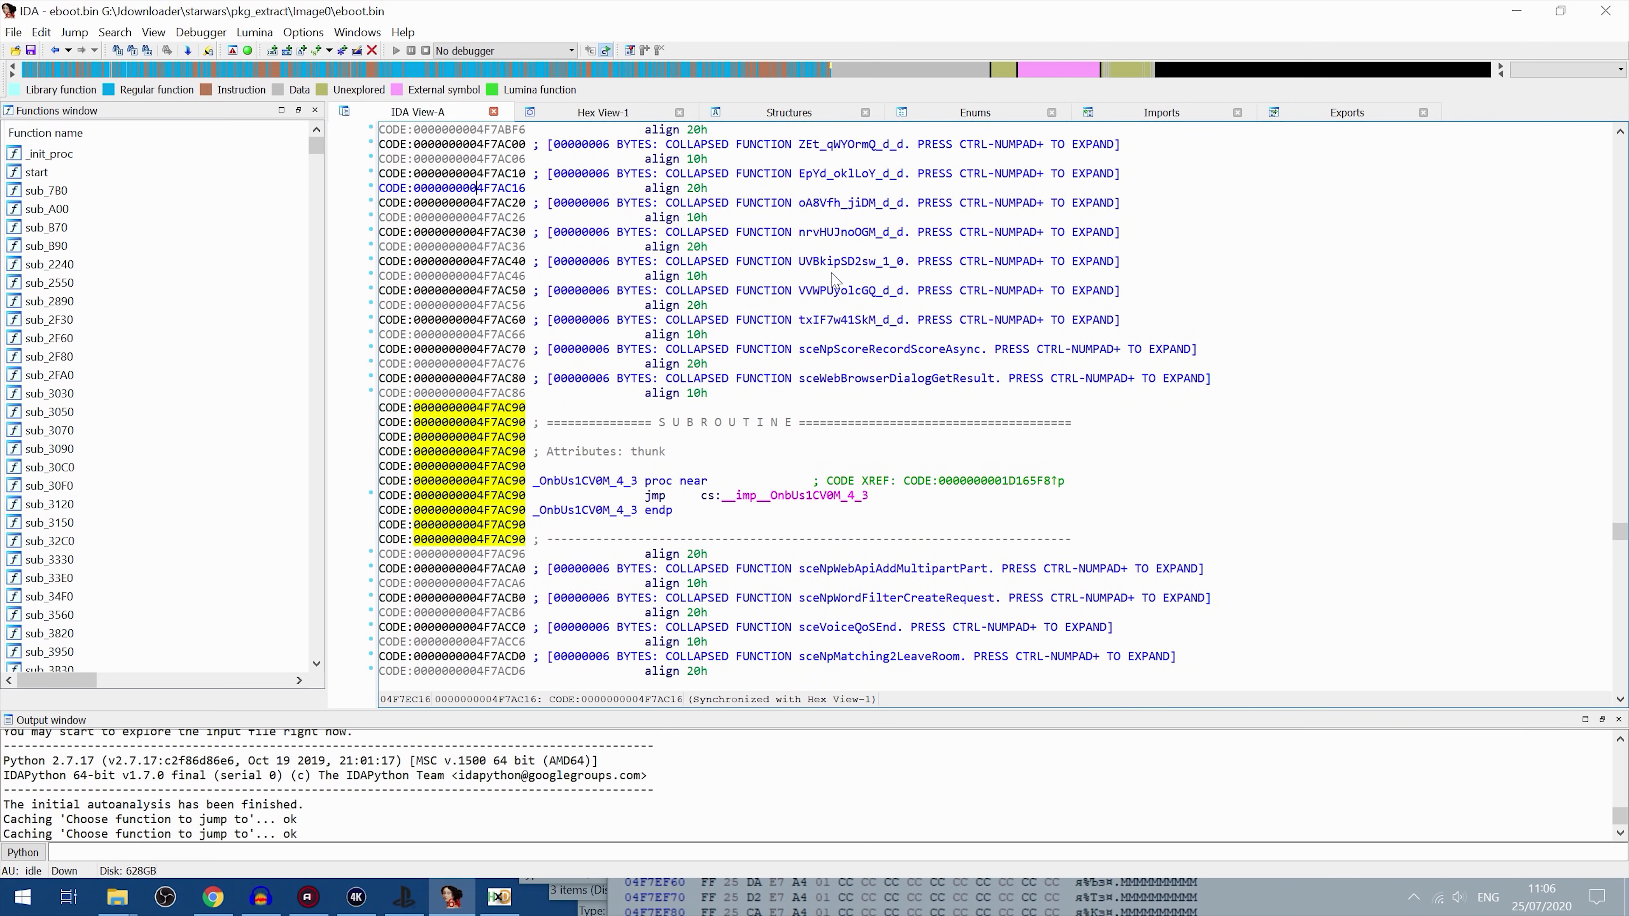
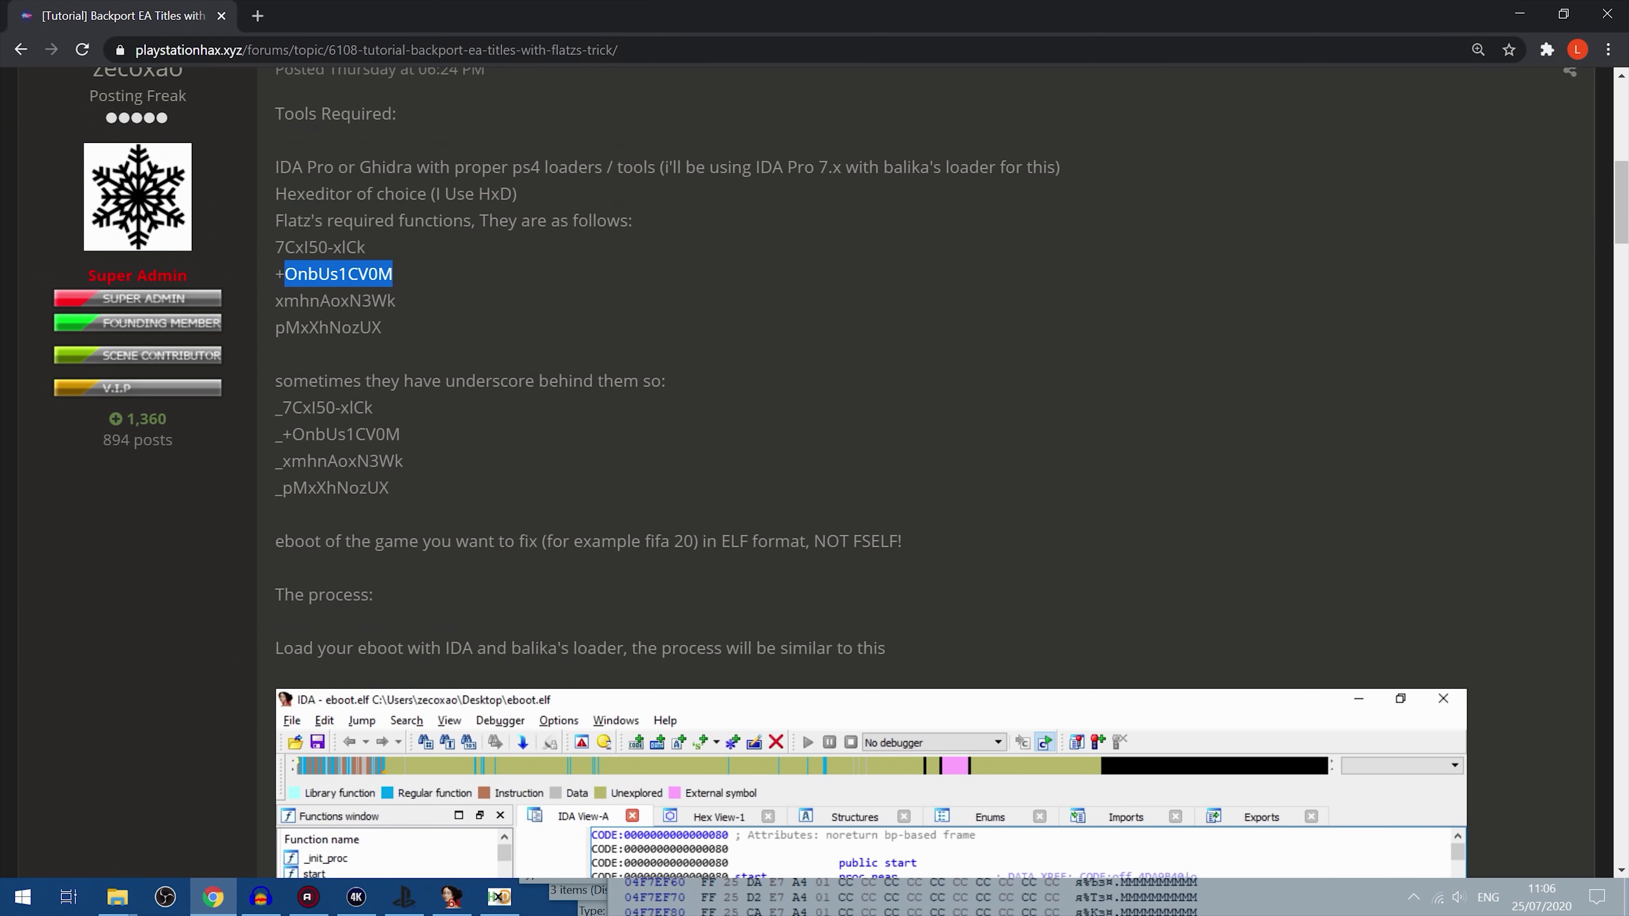
Step: Copy the third required function name, xmhnAoxN3Wk, from the forum tutorial and filter IDA's function list by it
click(410, 279)
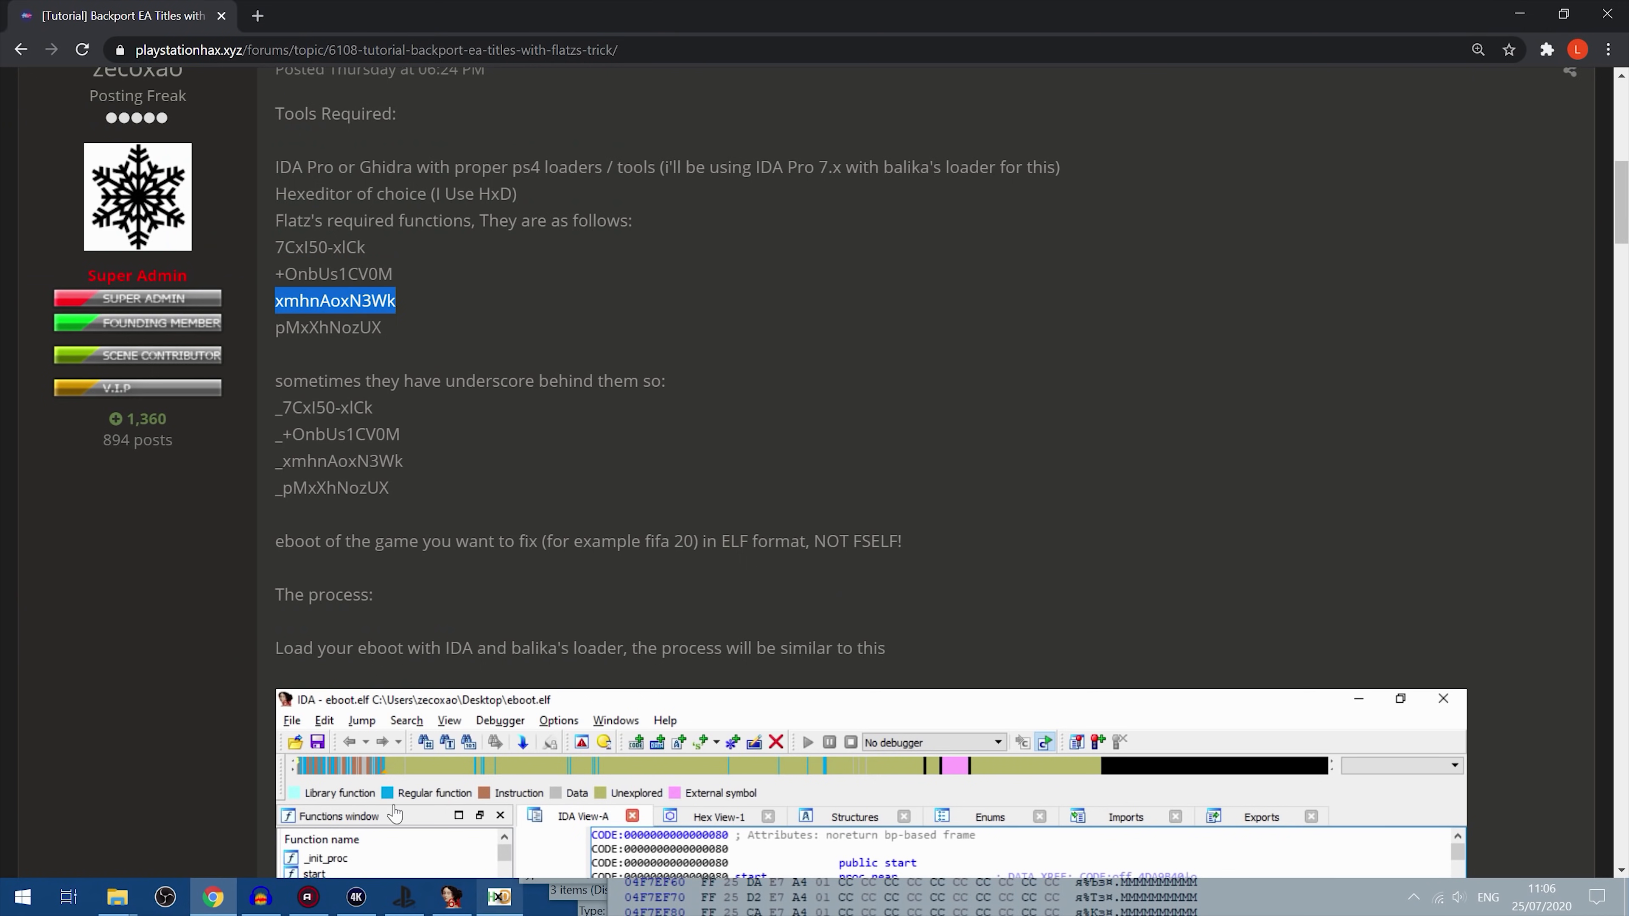
click(451, 896)
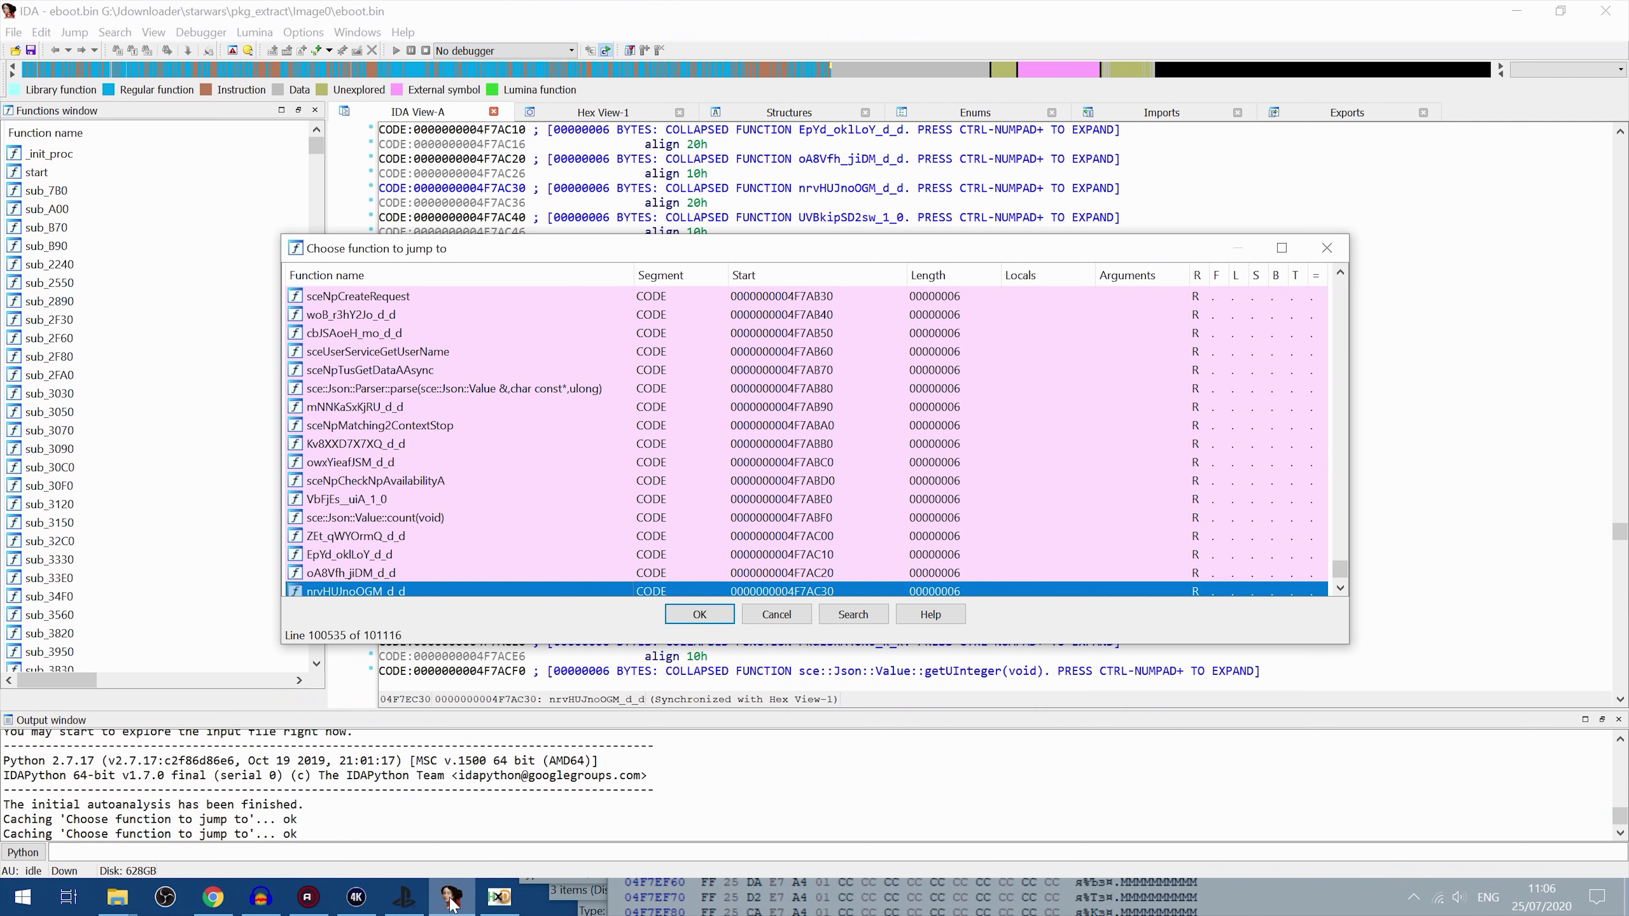
key(ctrl+f)
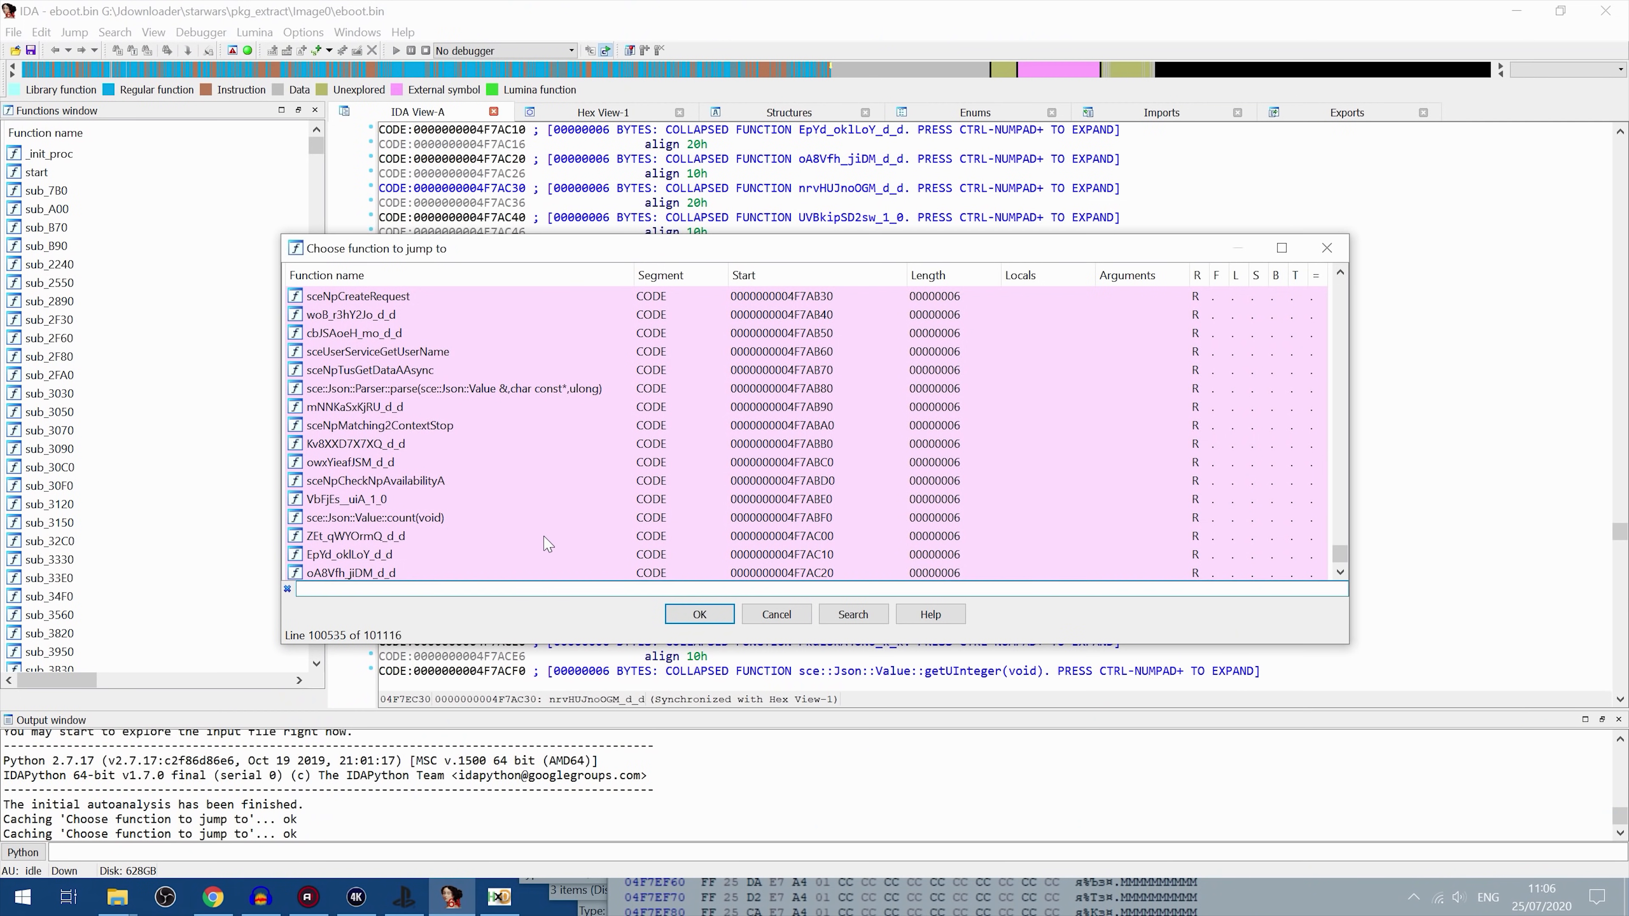
text(xmhnAoxN3Wk)
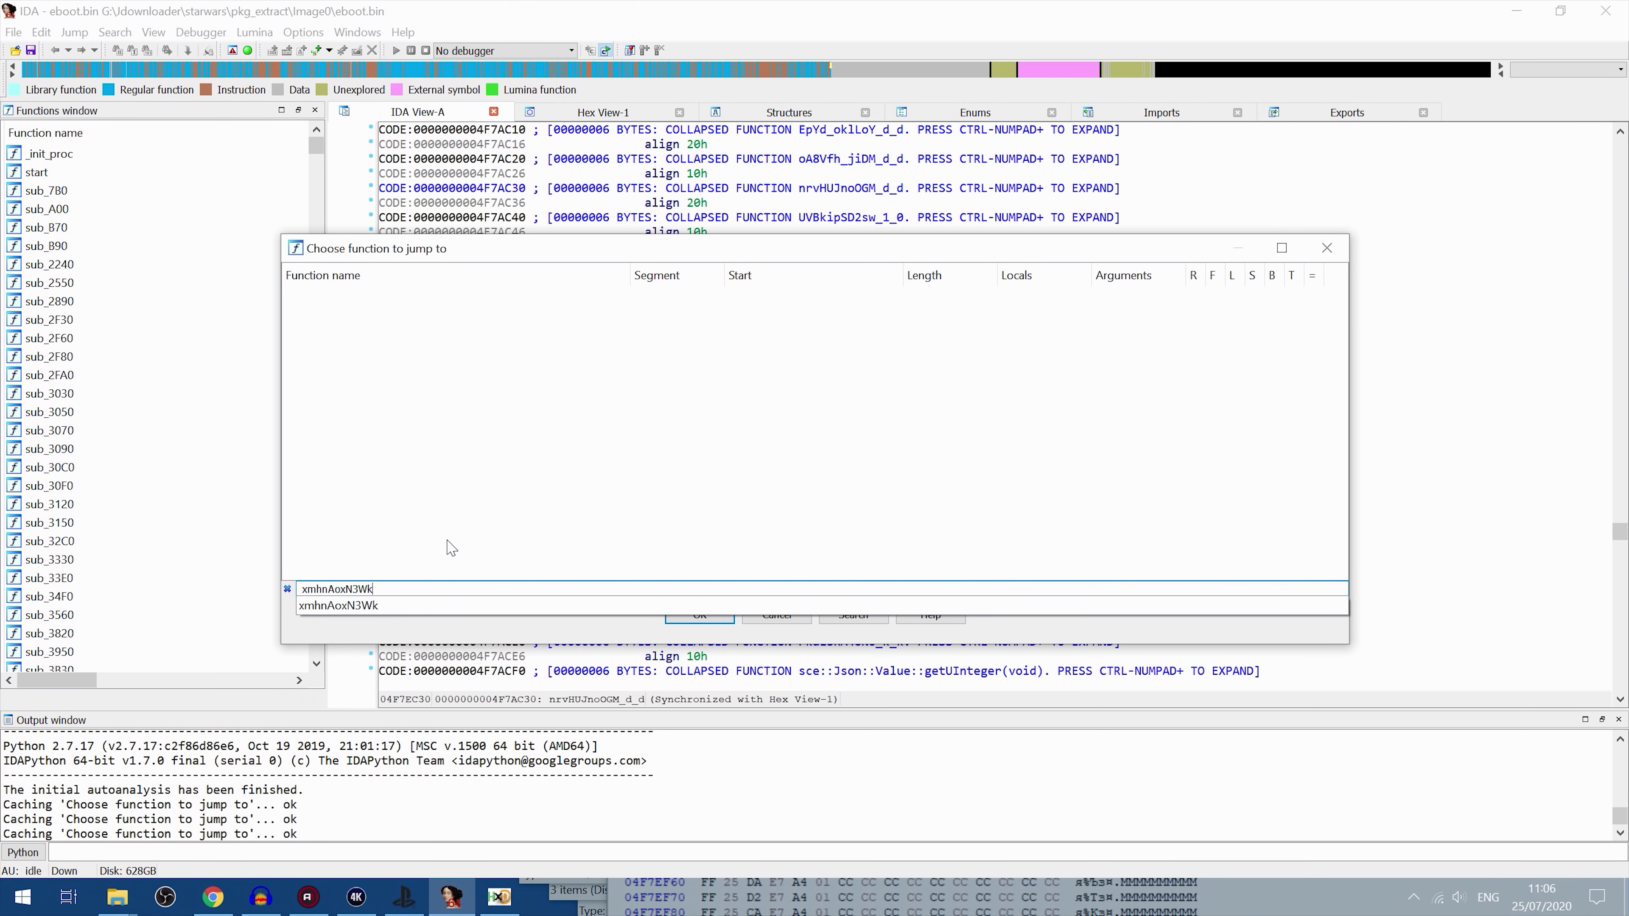
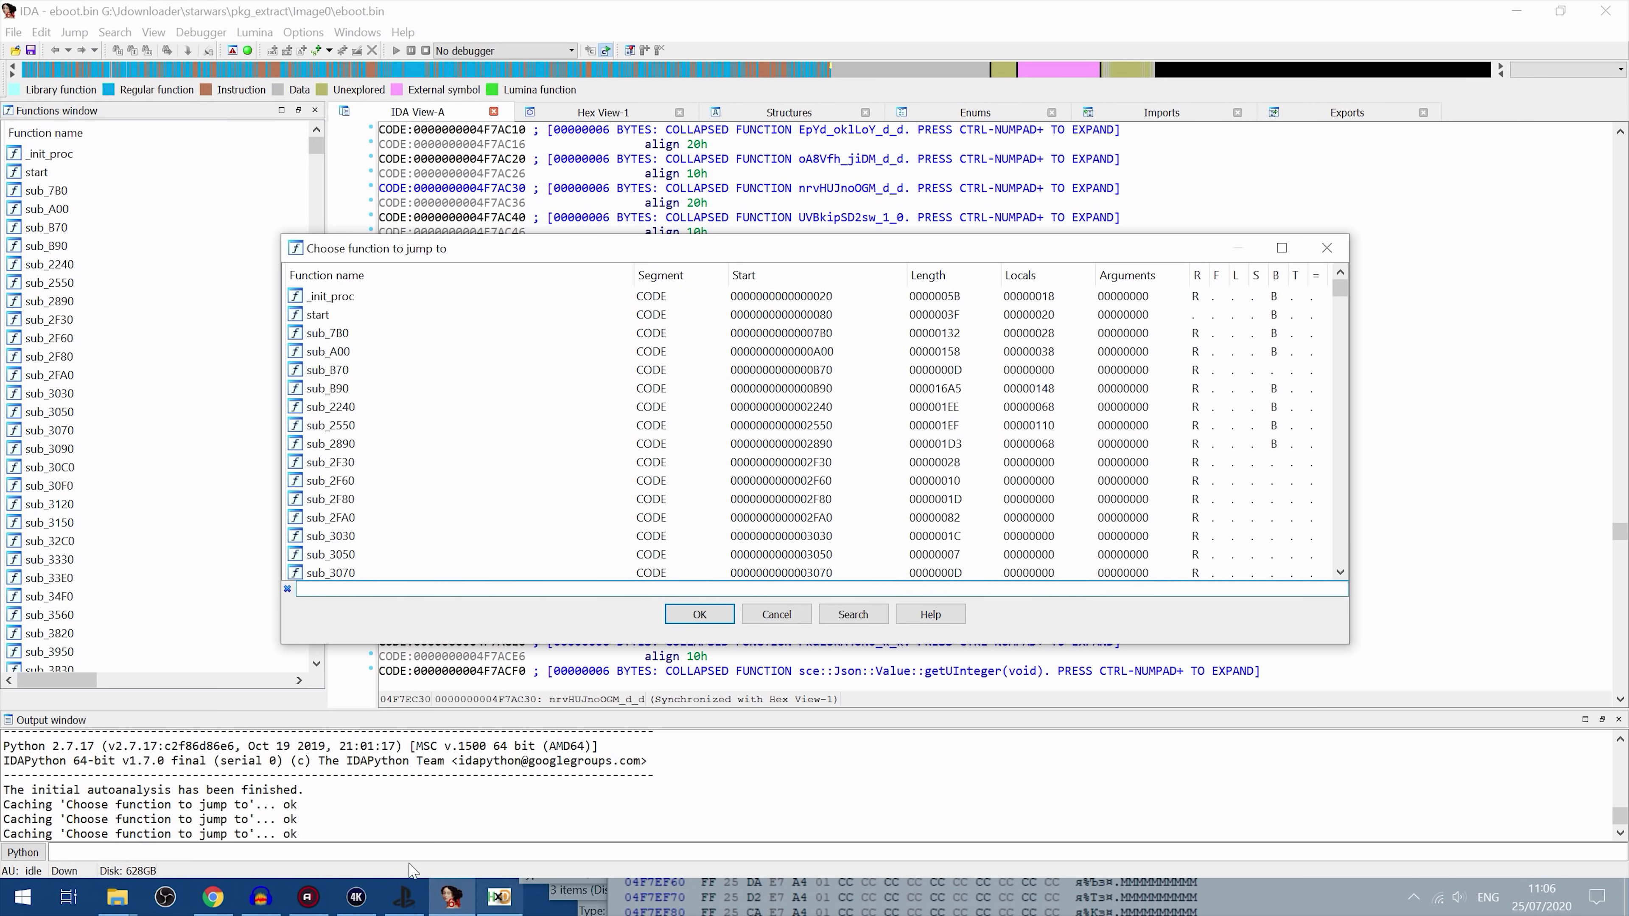
Step: Look up the fourth required function, pMxXhNozUX from the forum tutorial in Chrome, in IDA and show its bytes in the hex view
click(220, 902)
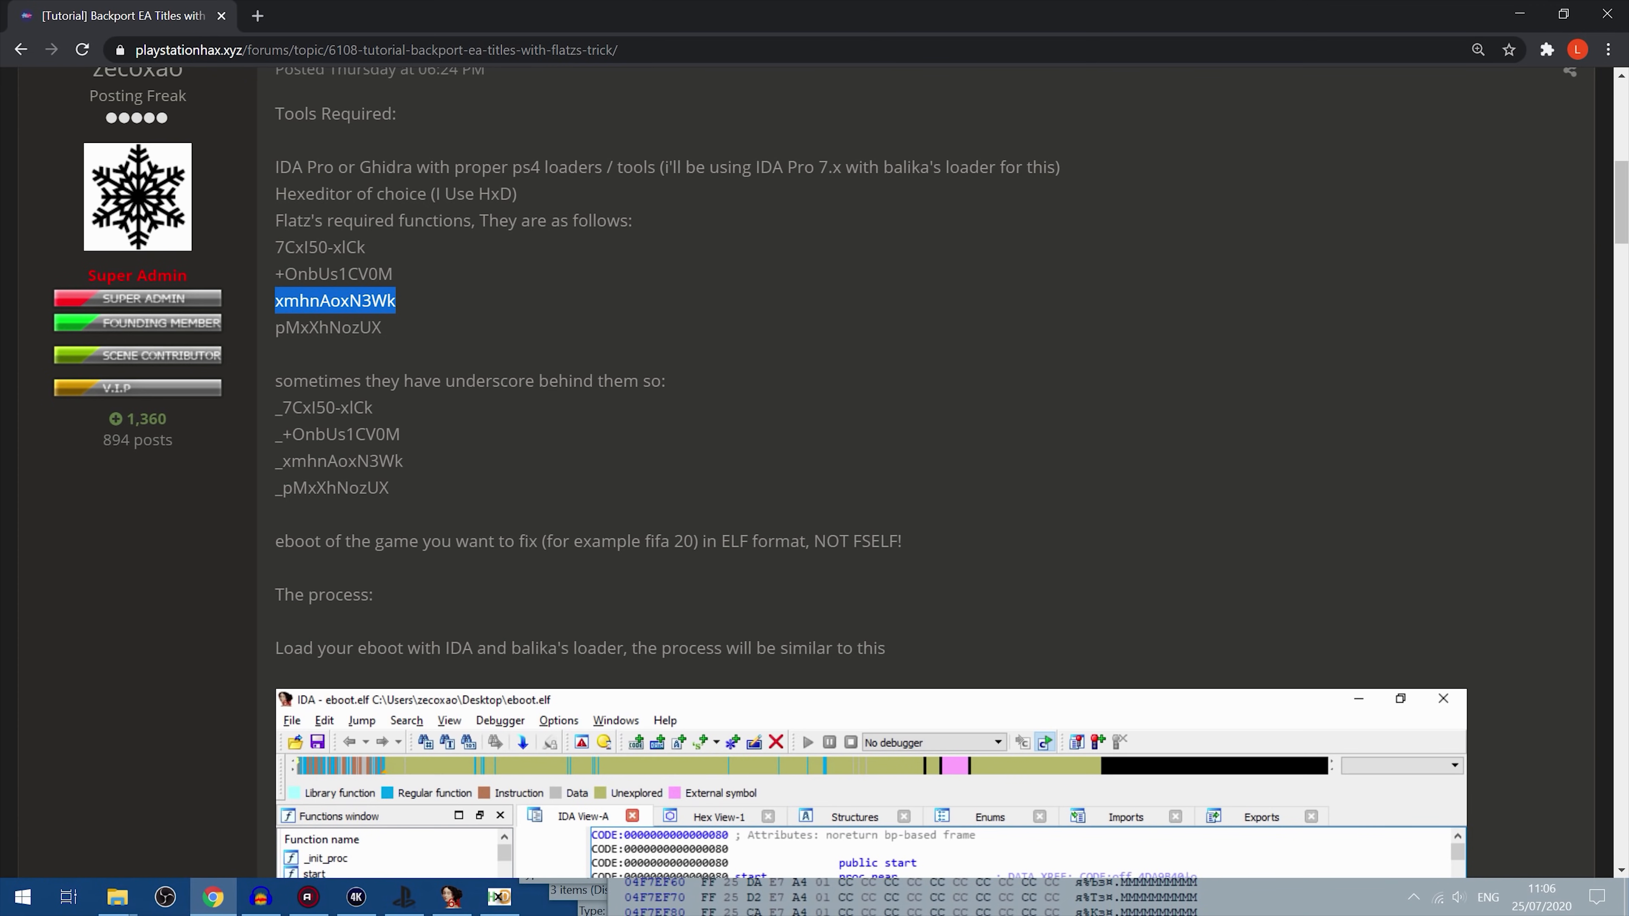
click(410, 327)
double_click(329, 328)
click(410, 330)
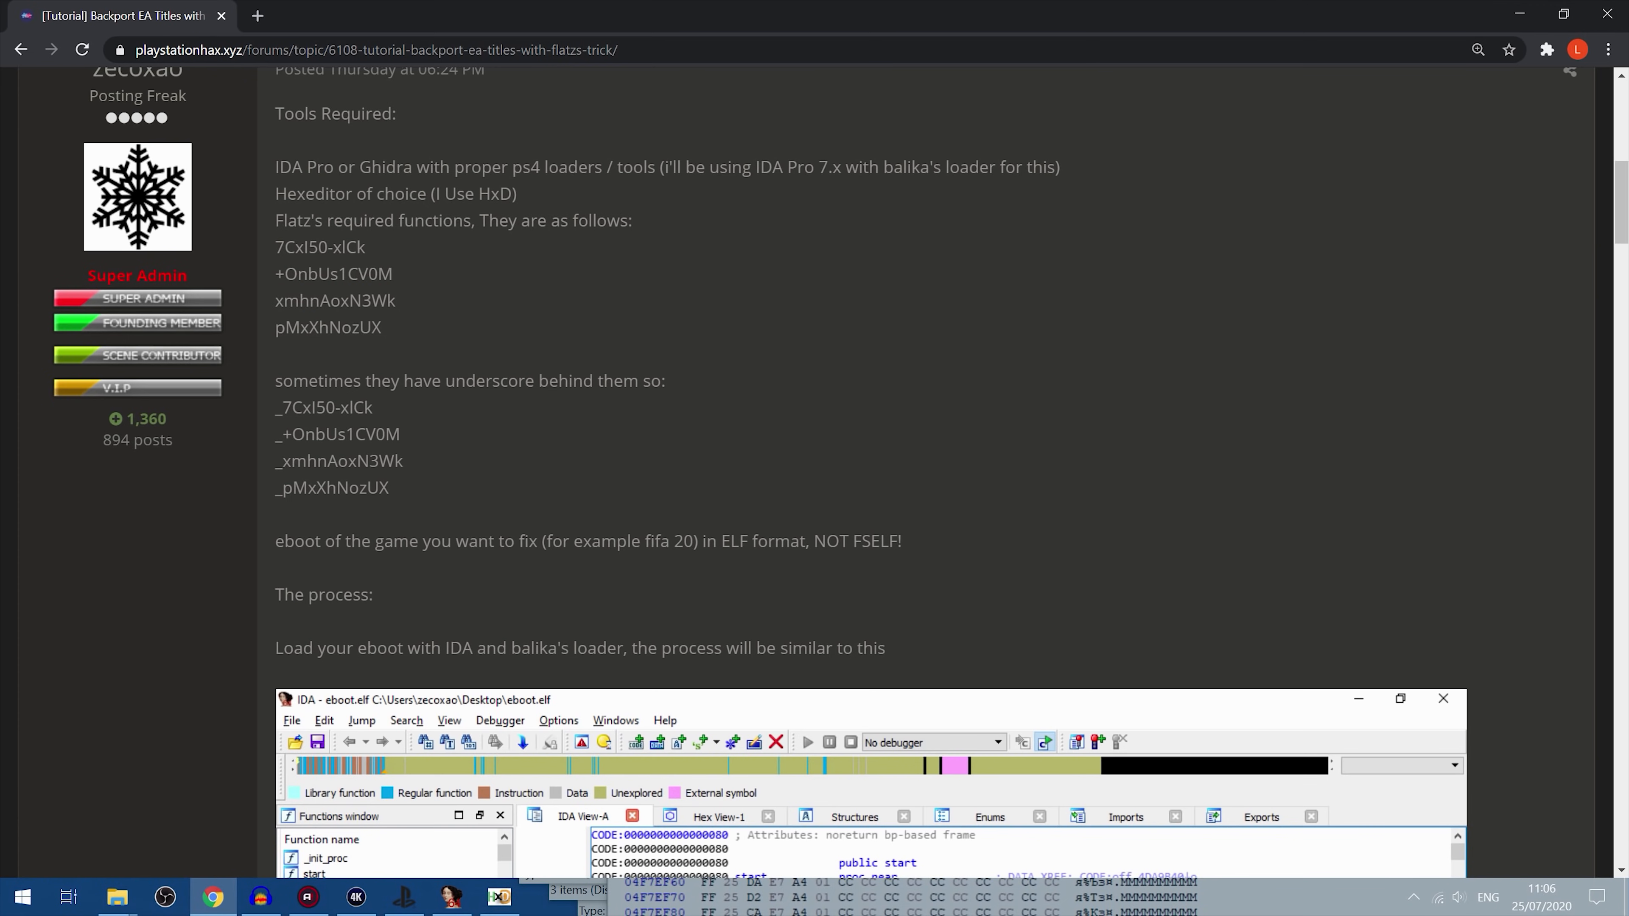
double_click(335, 301)
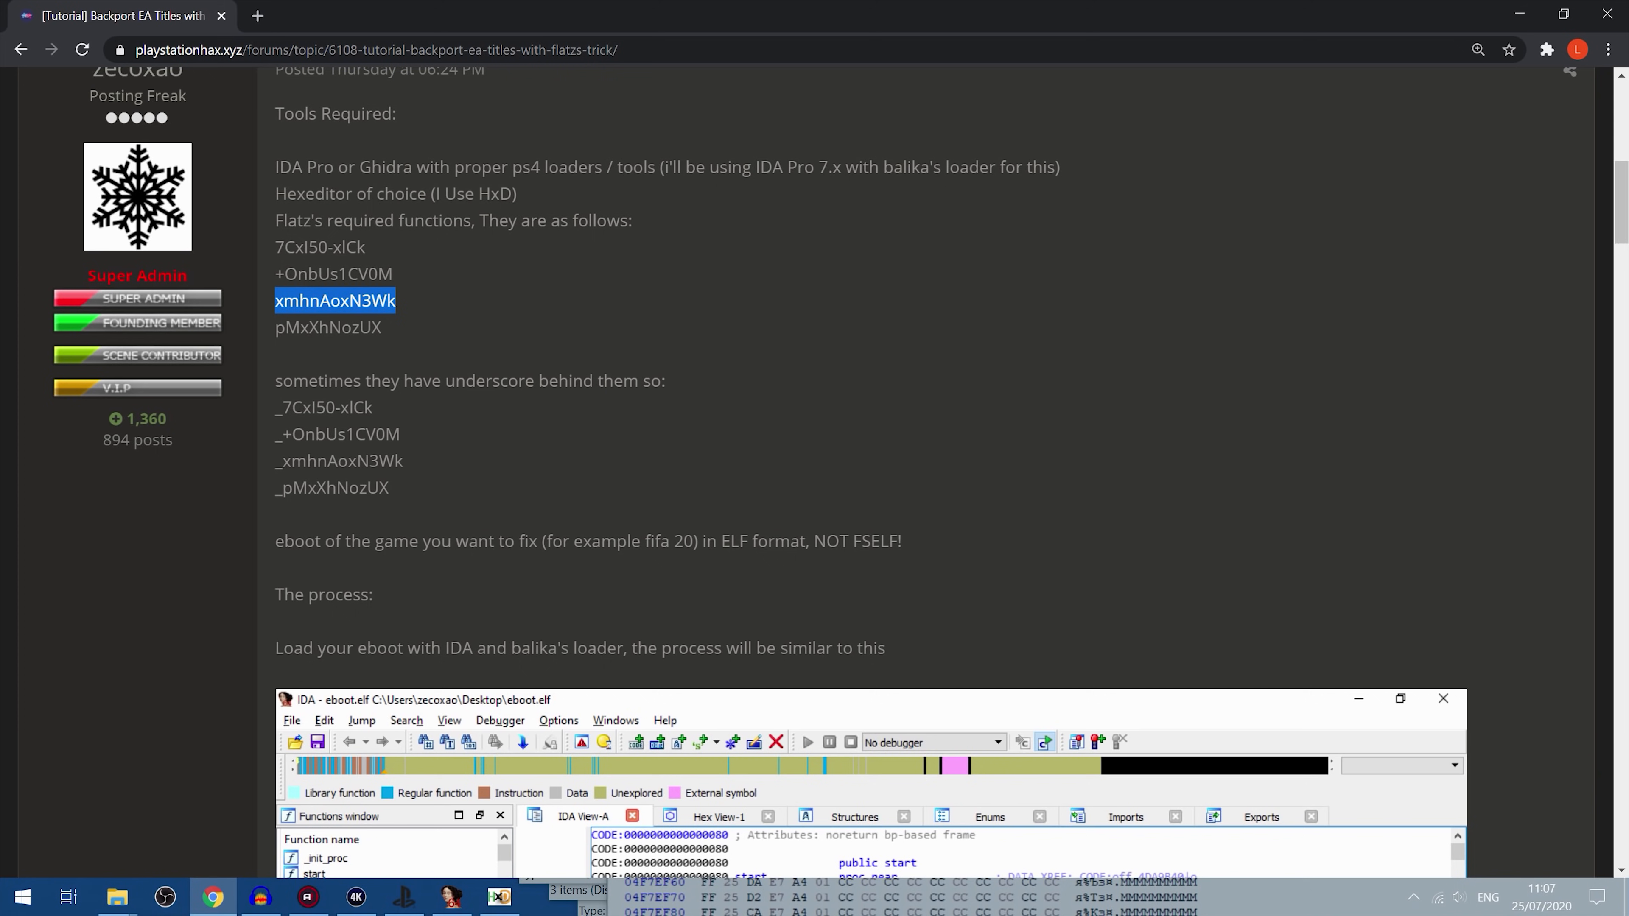
click(411, 310)
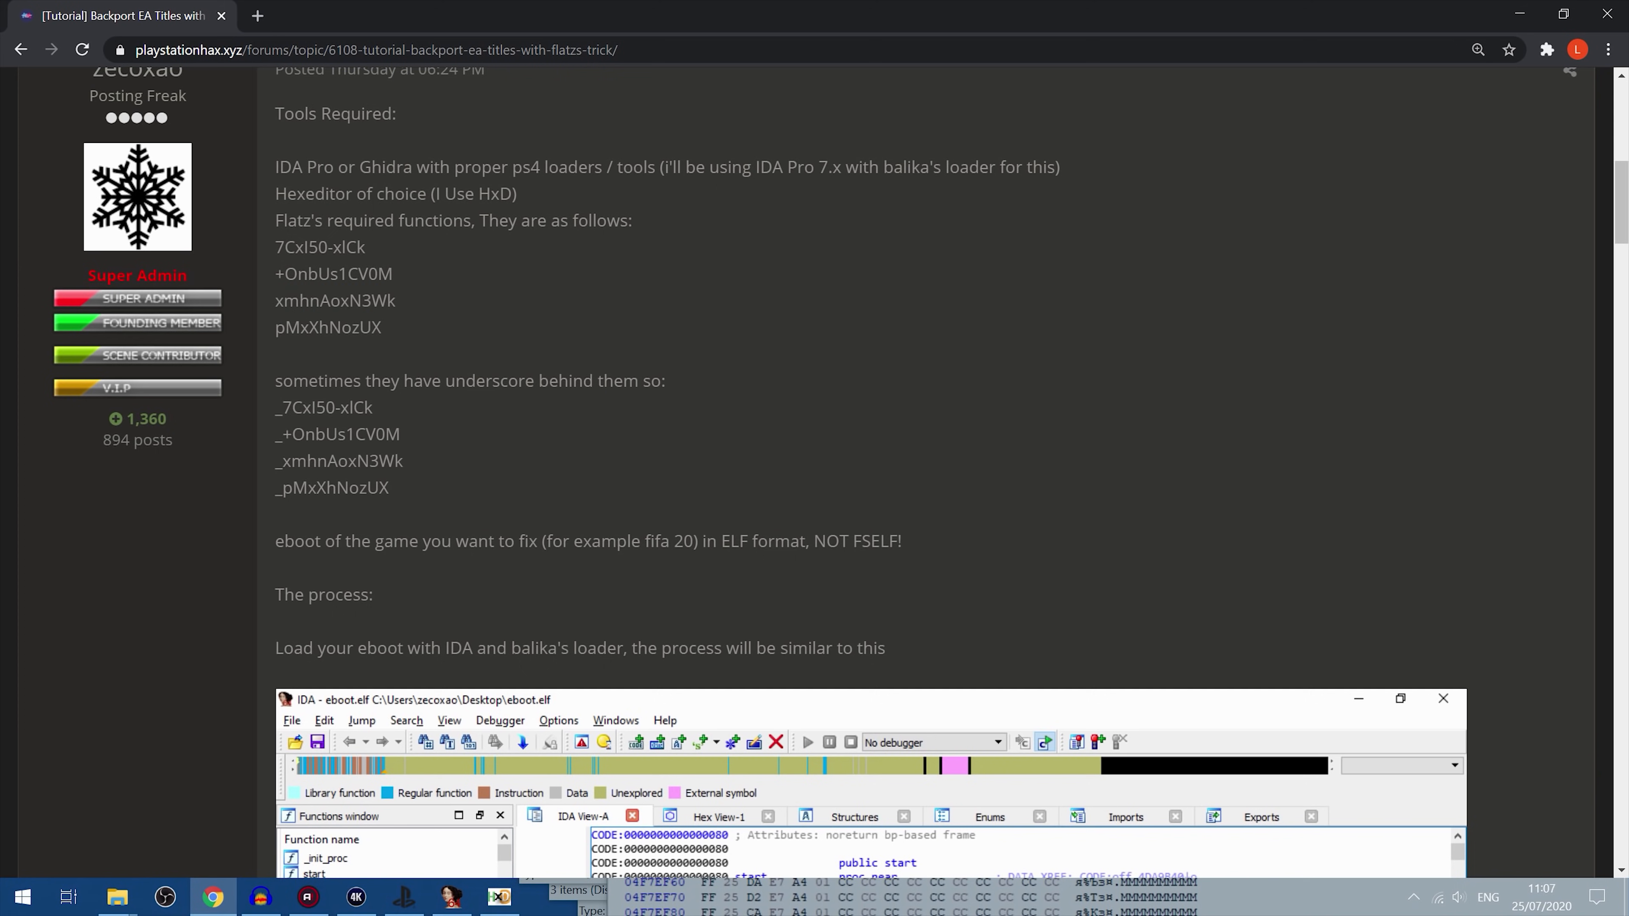
double_click(328, 327)
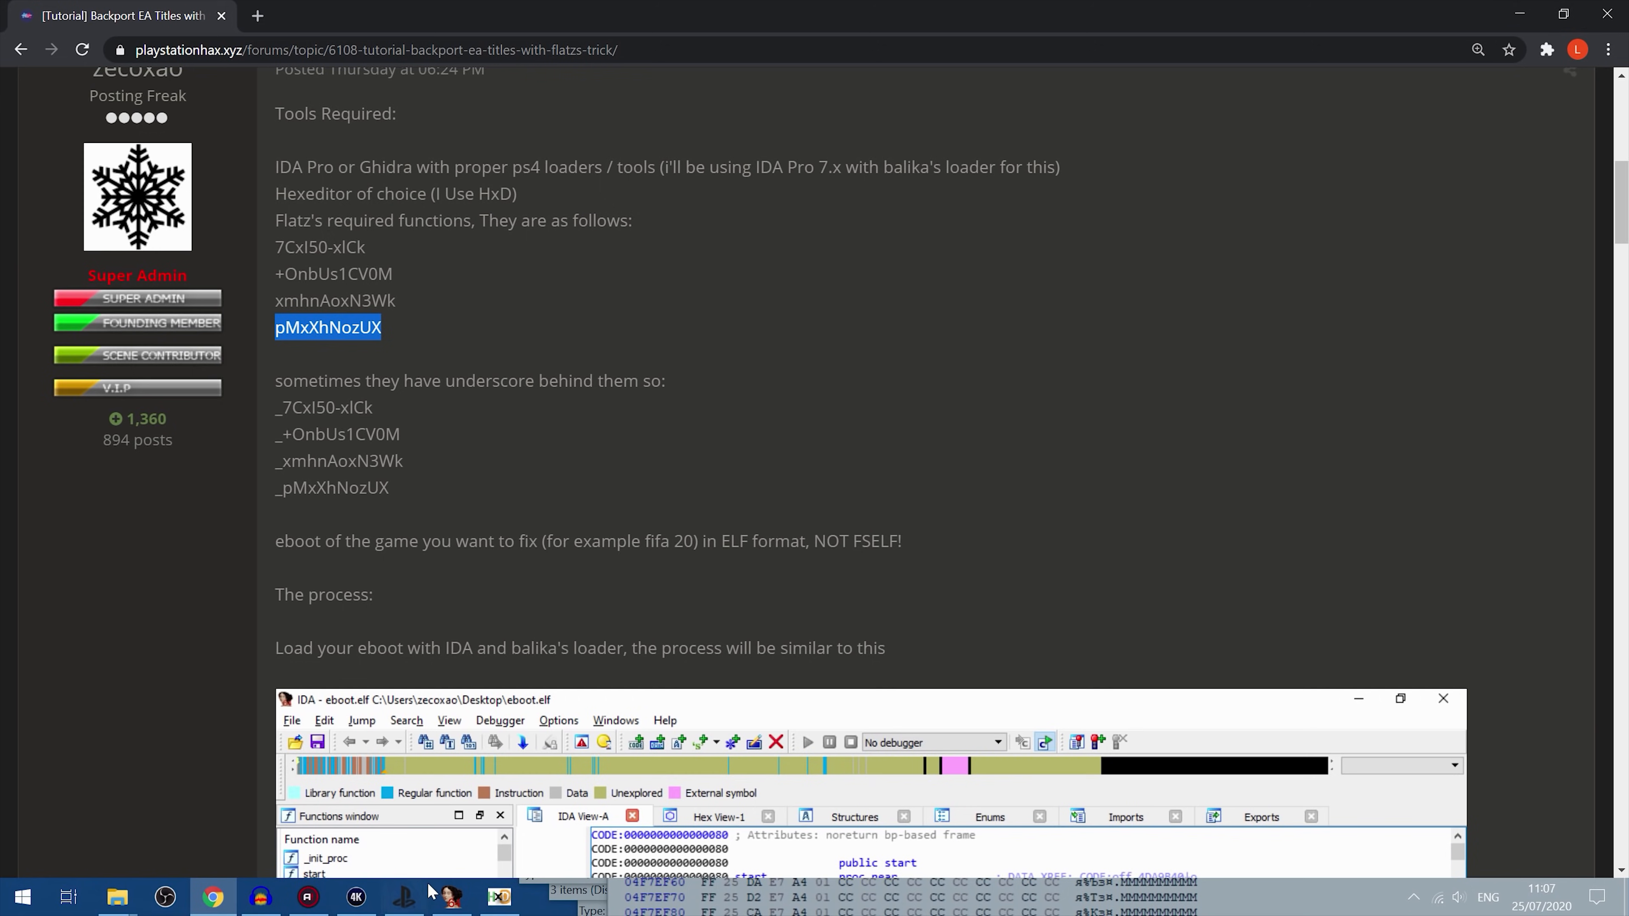
click(451, 897)
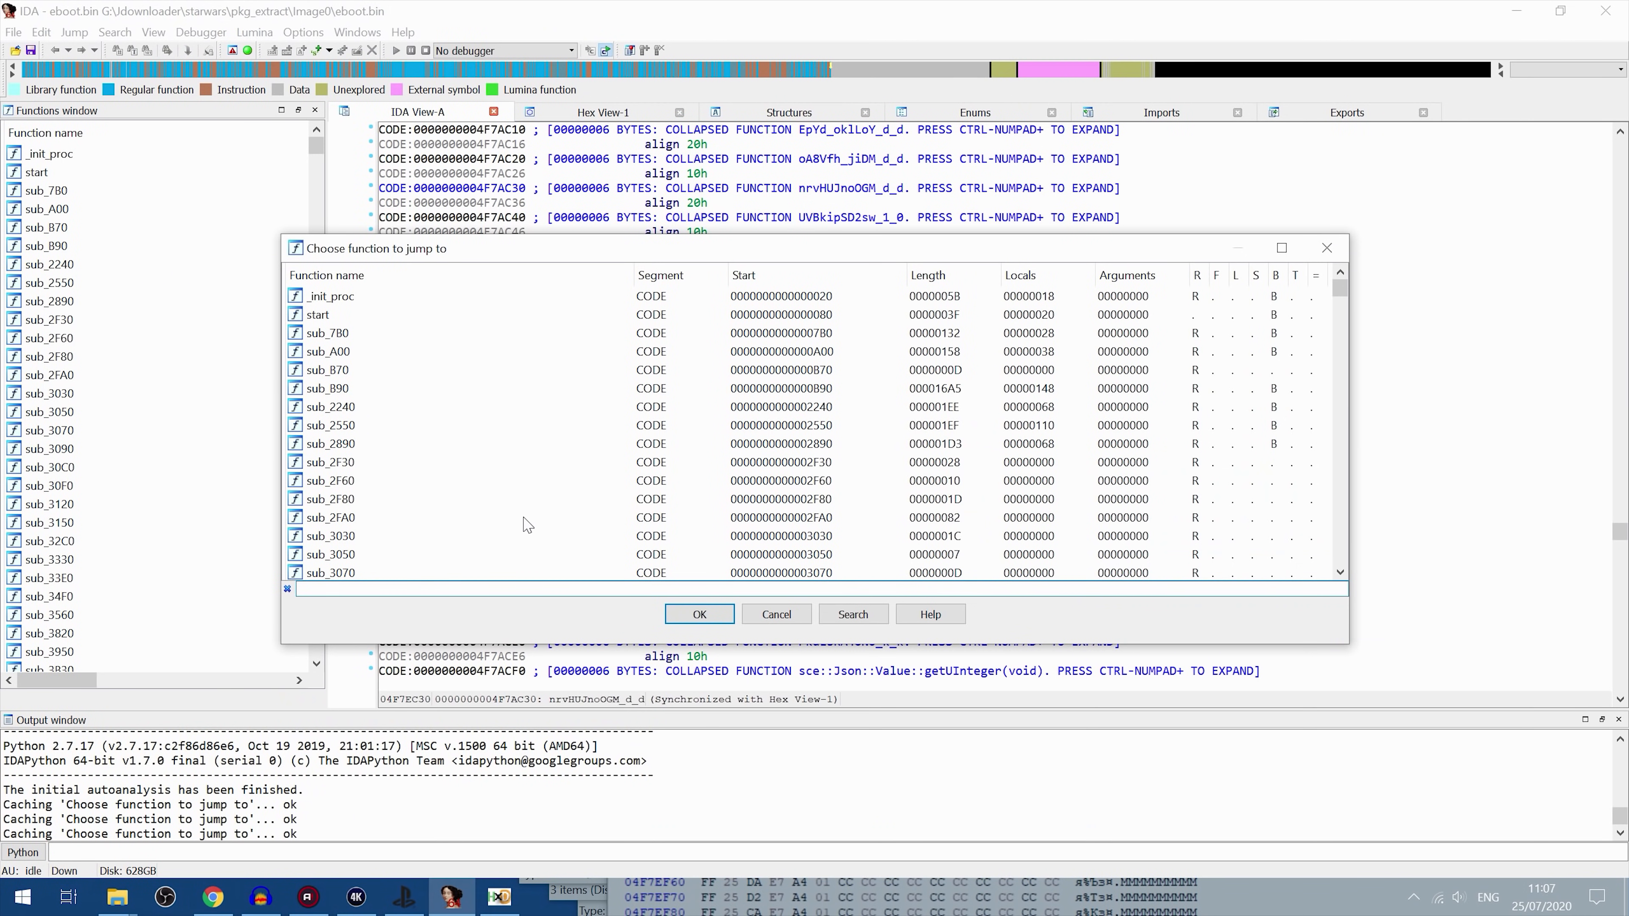
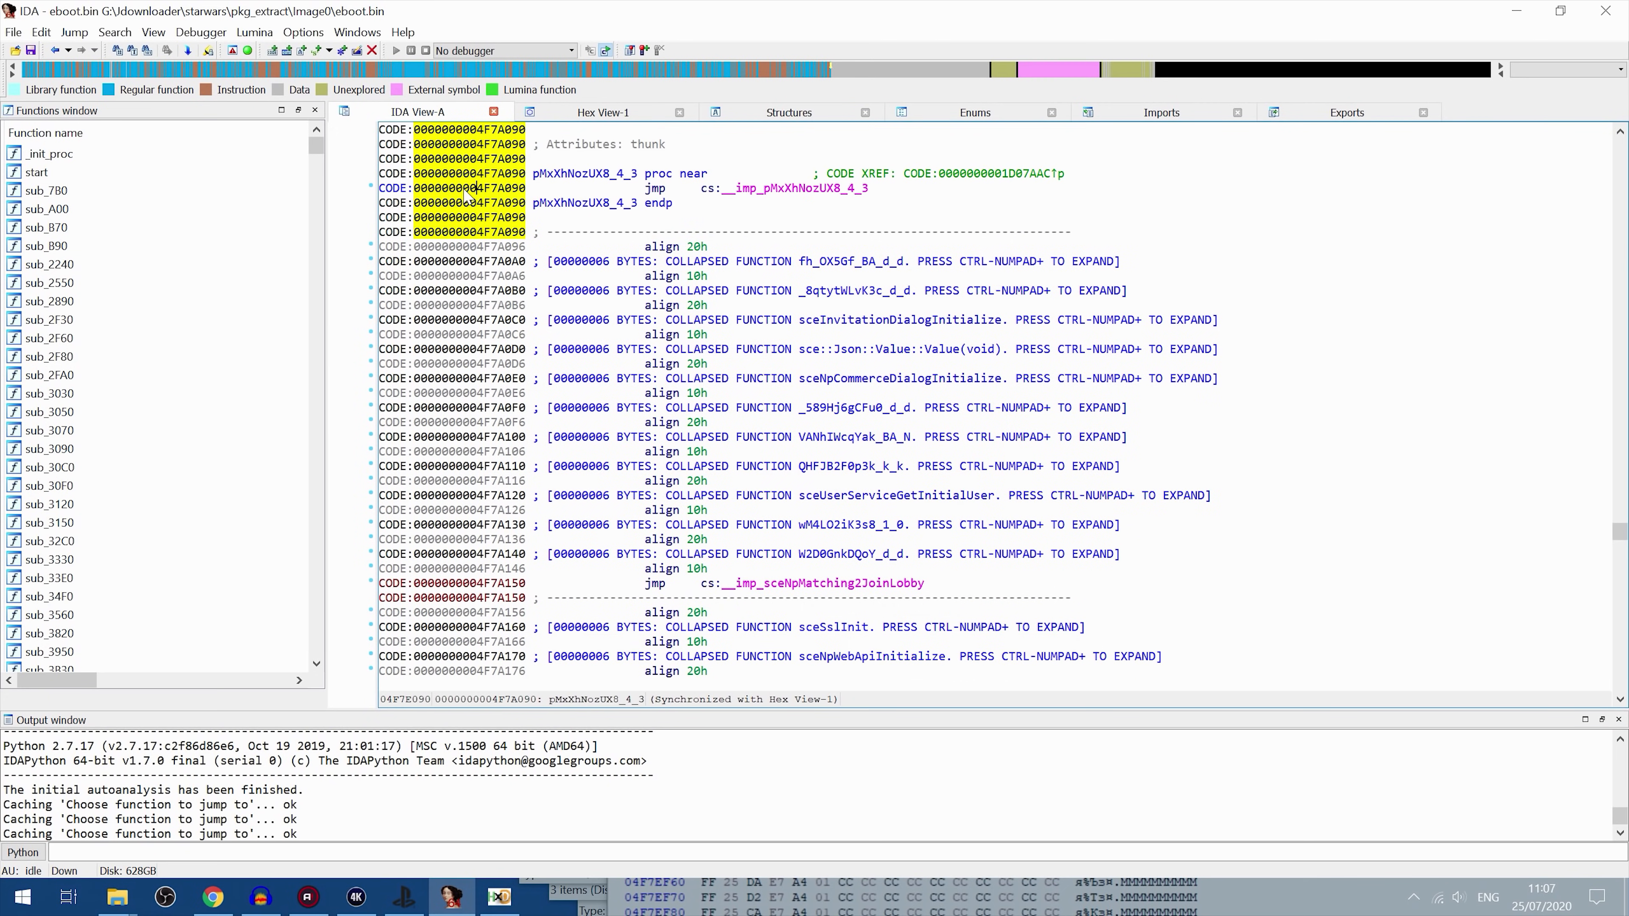
click(627, 110)
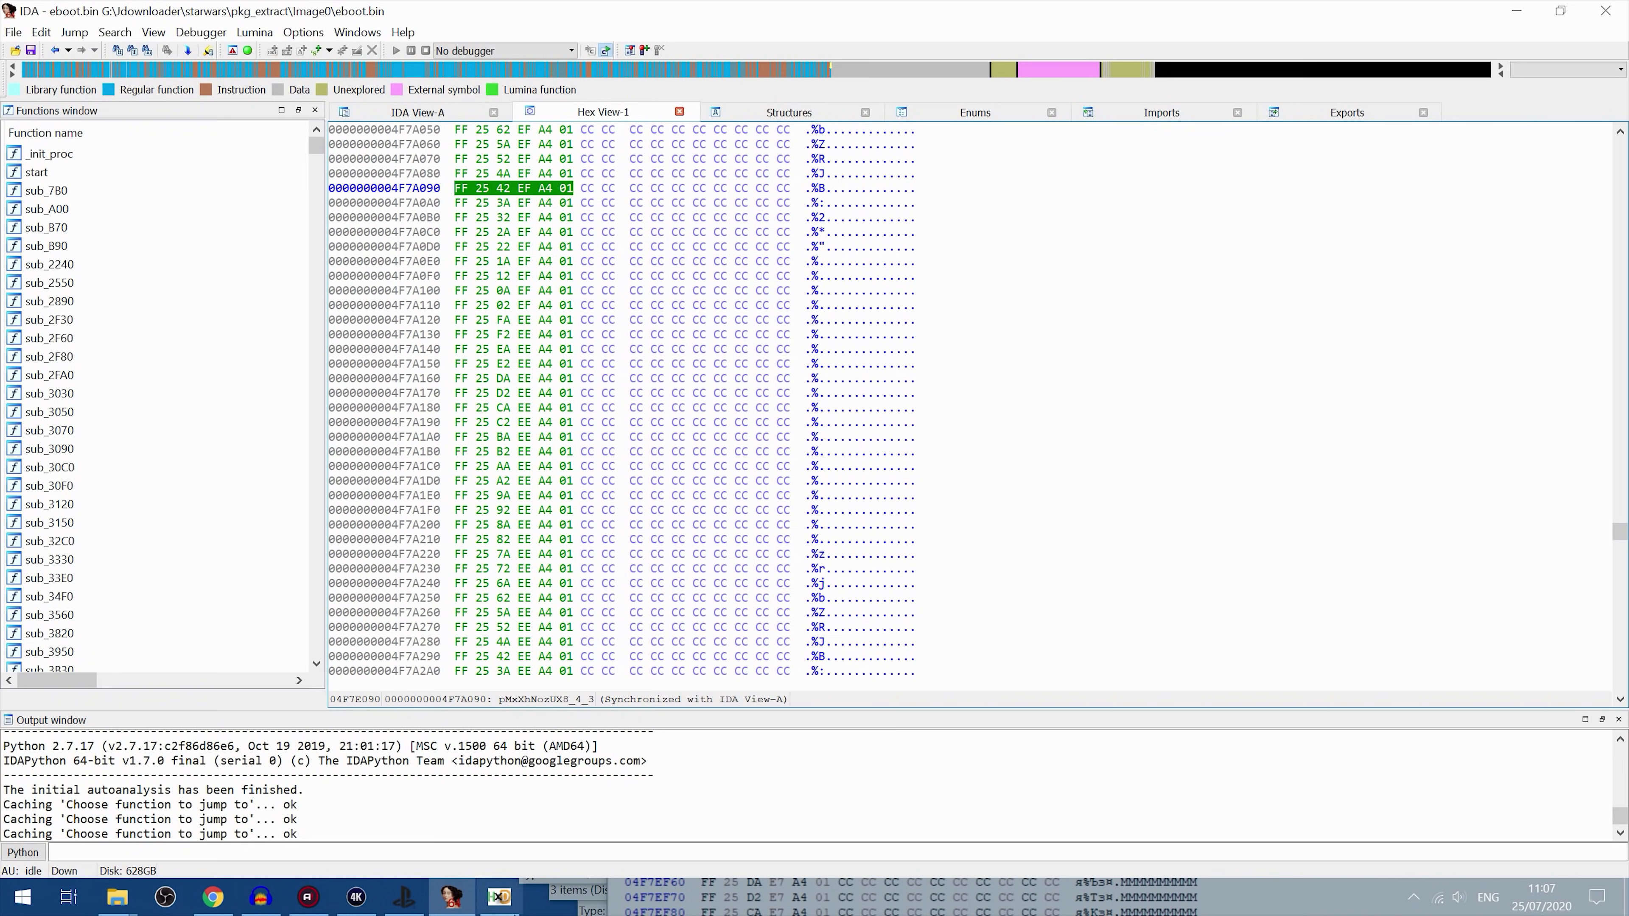
Step: In HxD, overwrite the first three bytes at offset 4F7E090 with 31 C0 C3 and save eboot.bin
click(518, 910)
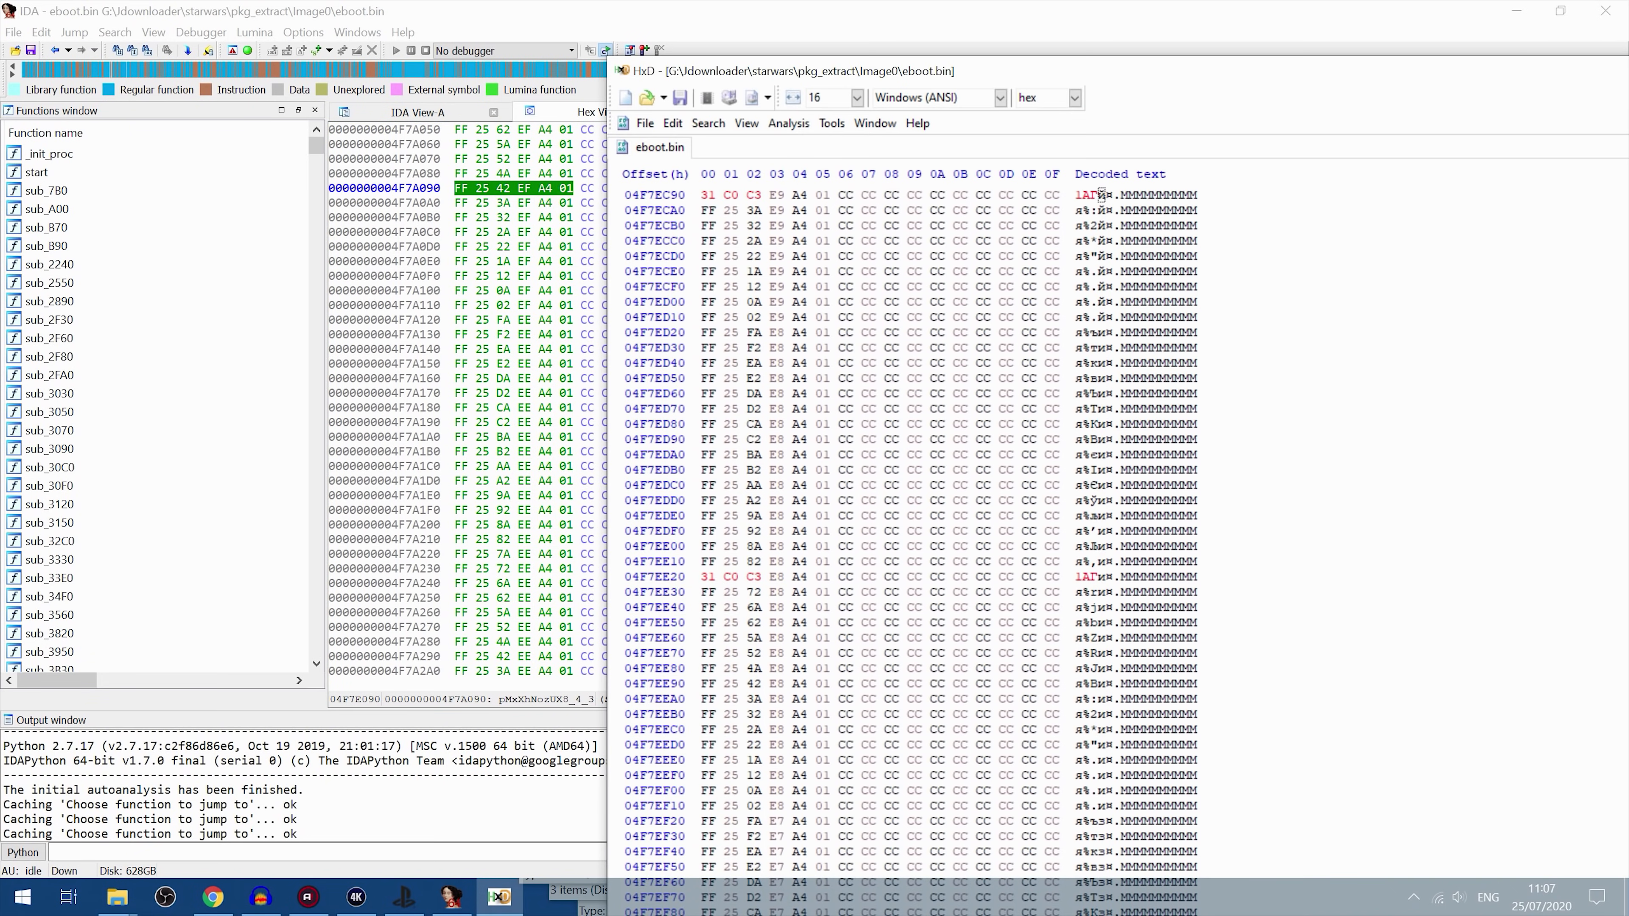
key(ctrl+g)
key(BackSpace)
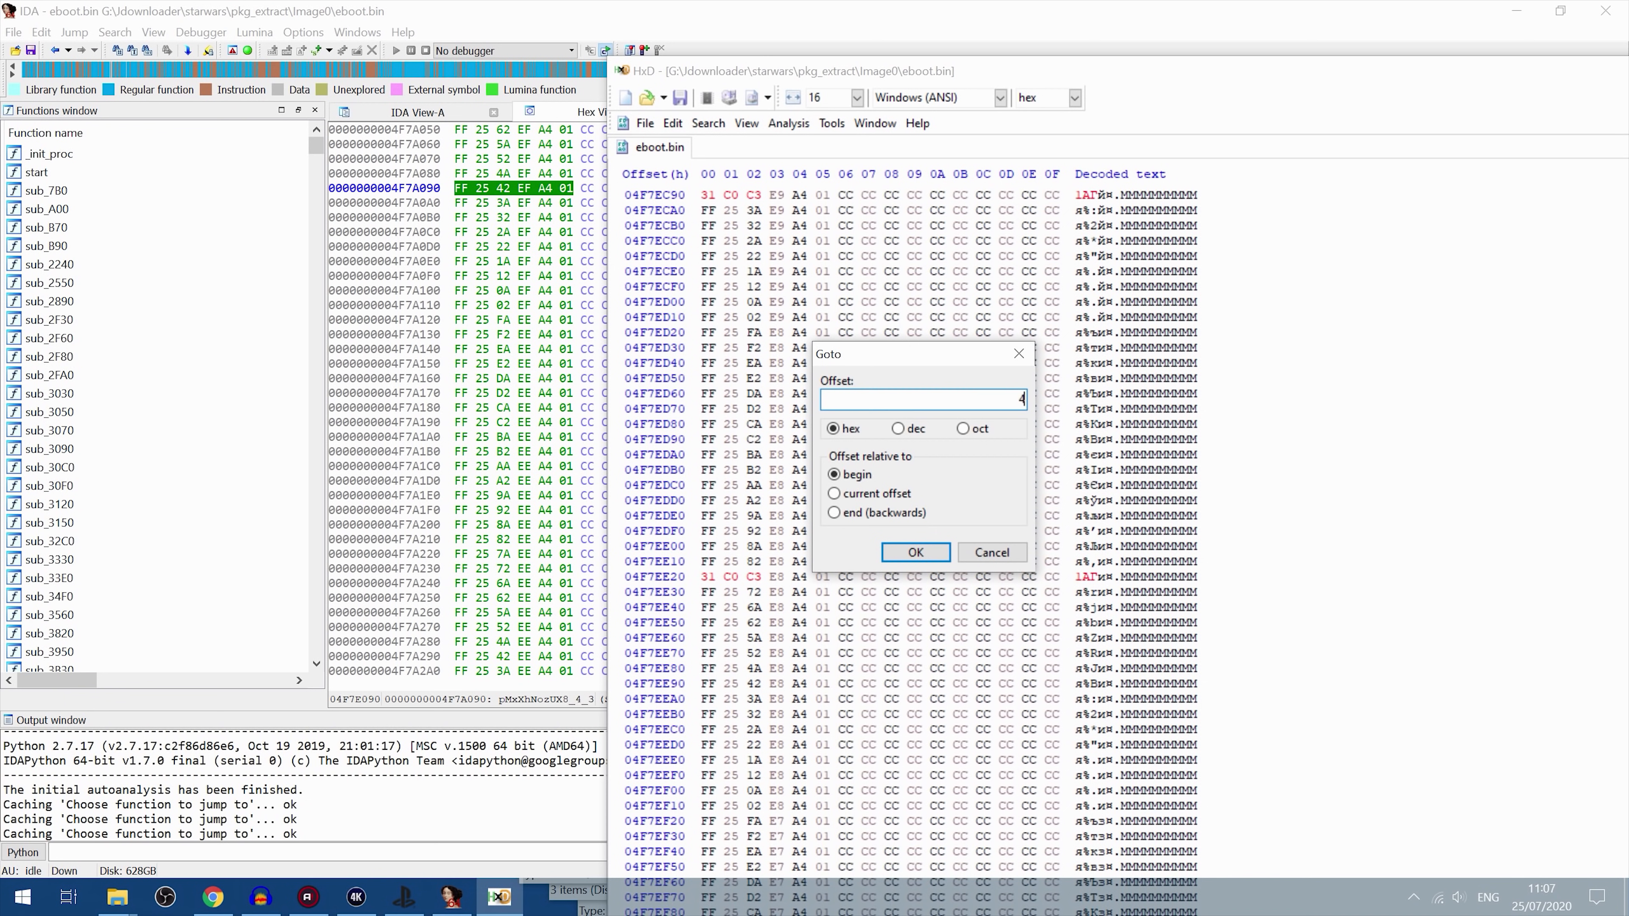
text(4F7E090)
key(Return)
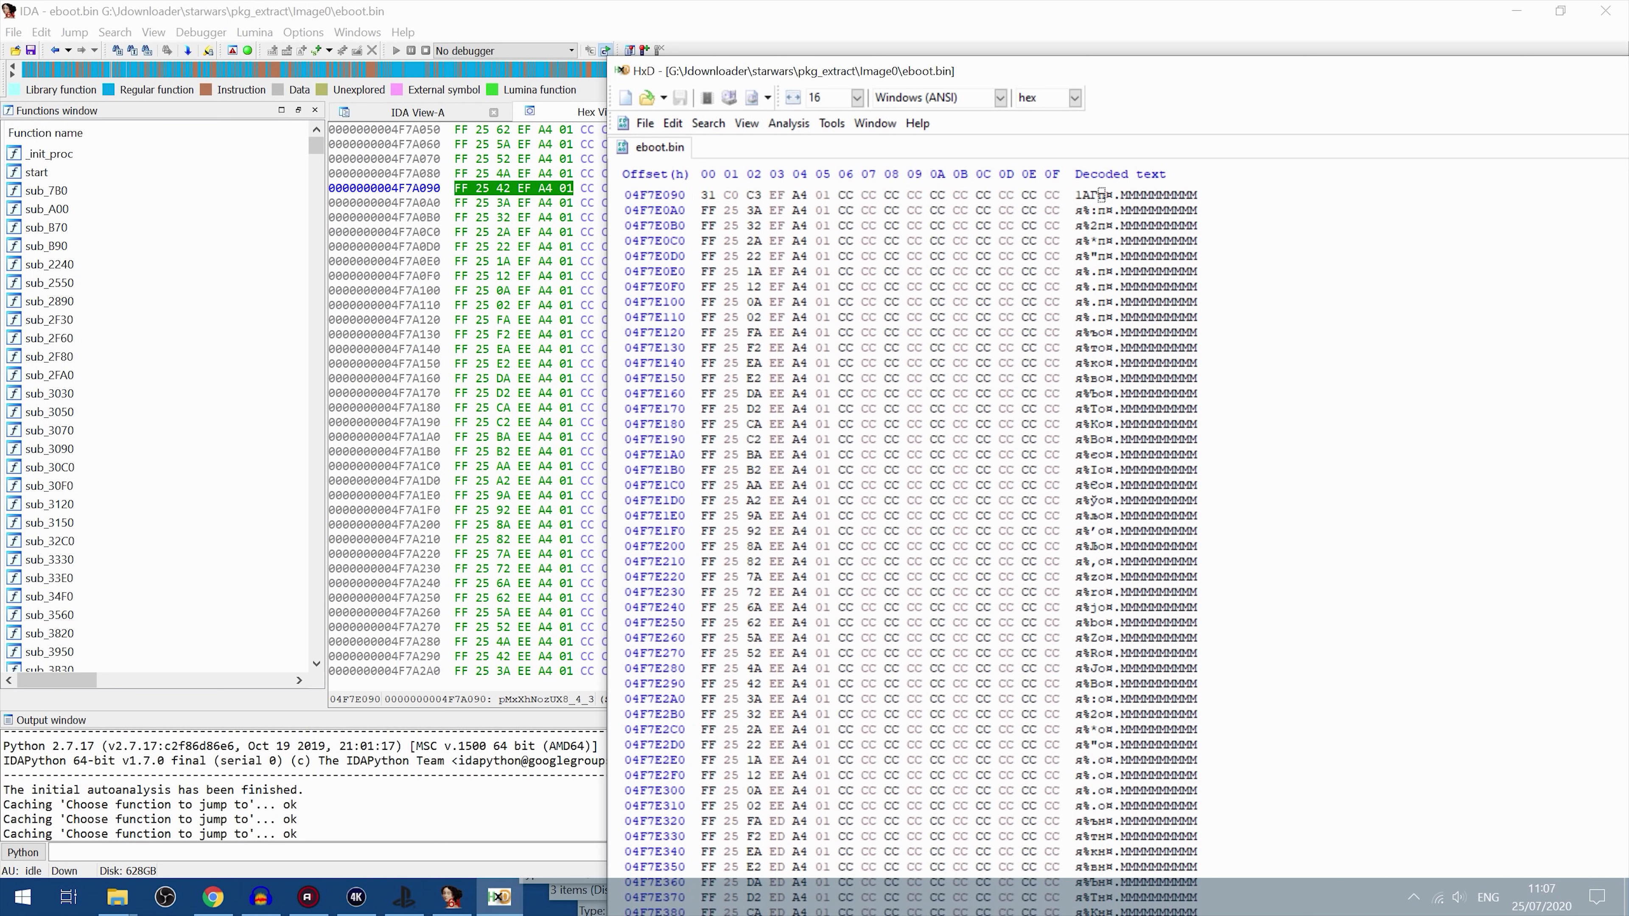
Step: Close HxD, then close IDA while saving its database with the Pack database (Store) option
drag(841, 75, 653, 101)
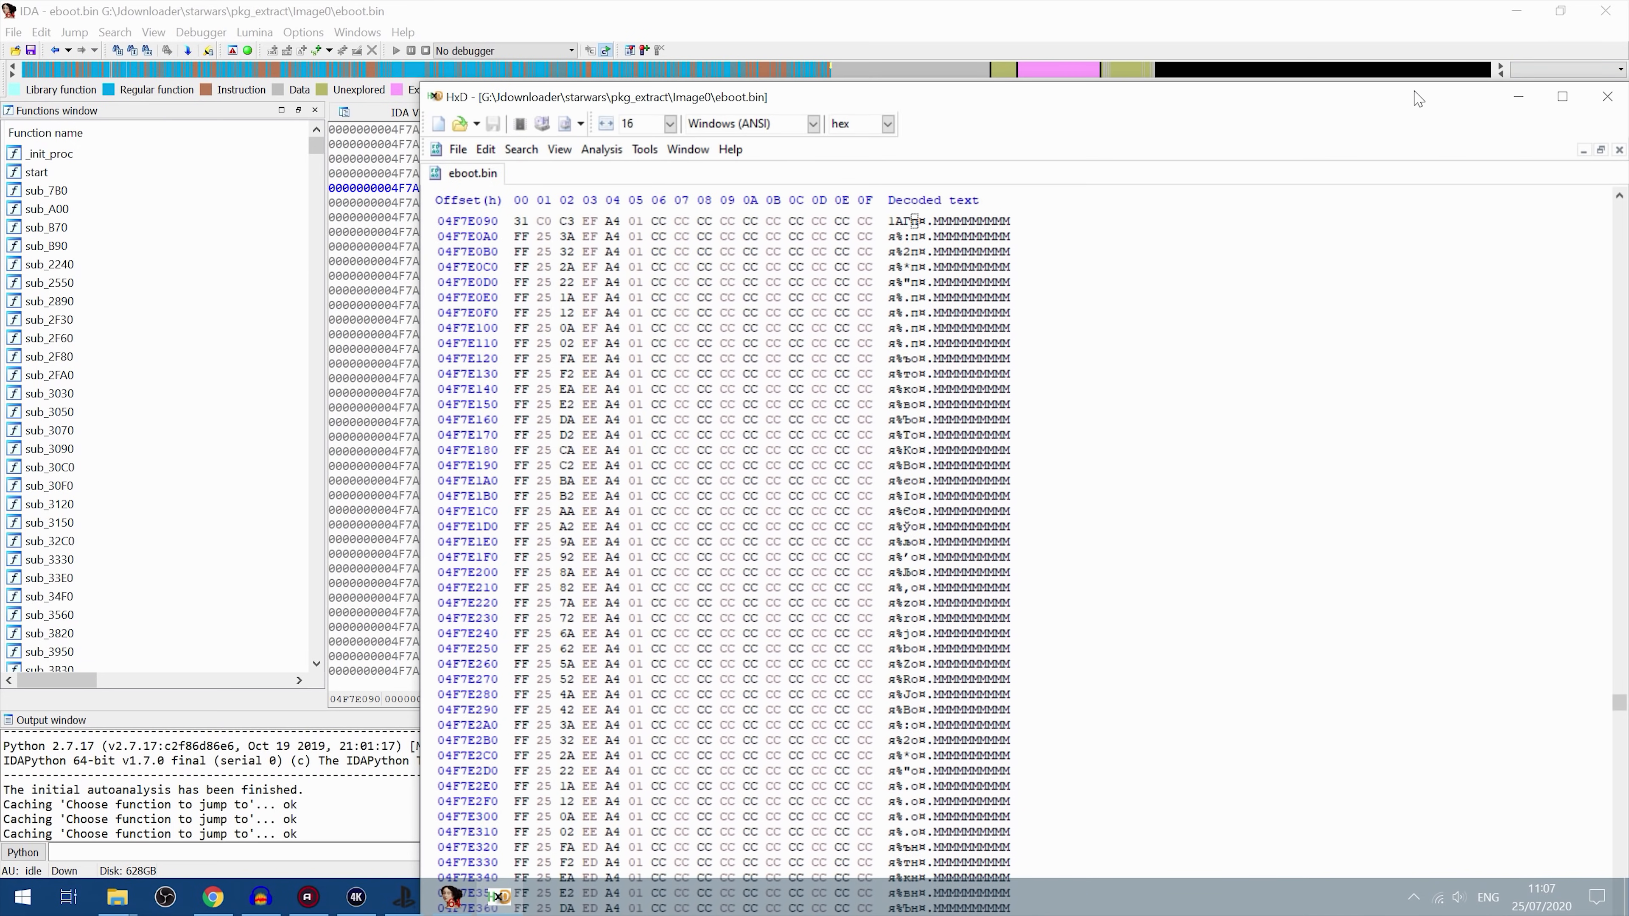
drag(1415, 95, 1153, 112)
click(1344, 114)
click(1606, 11)
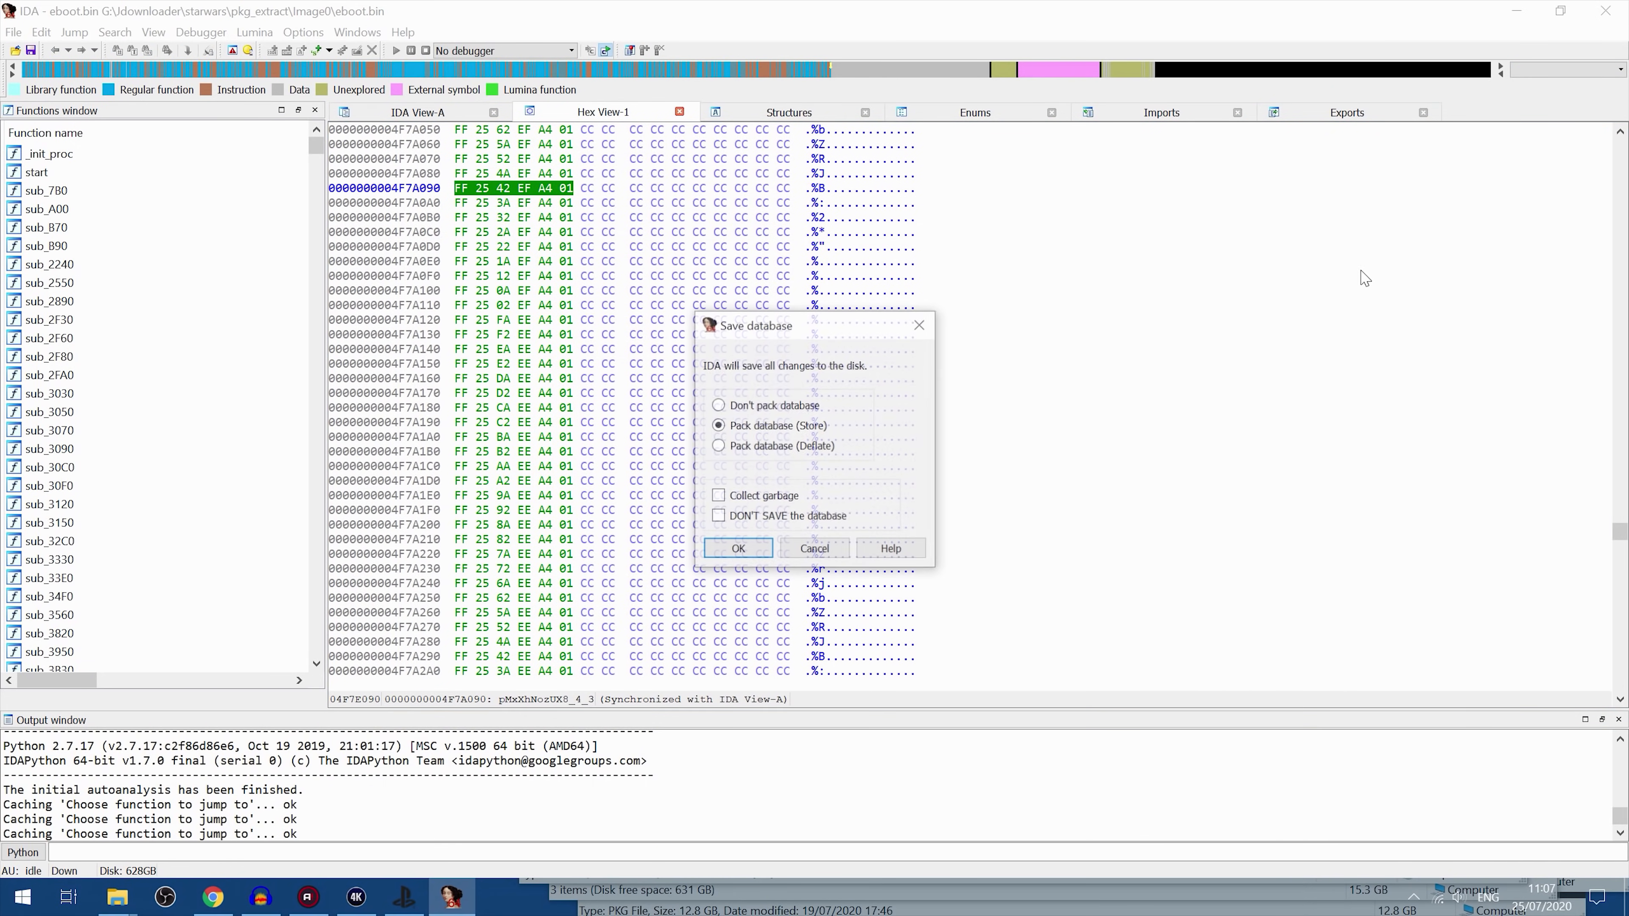
click(738, 550)
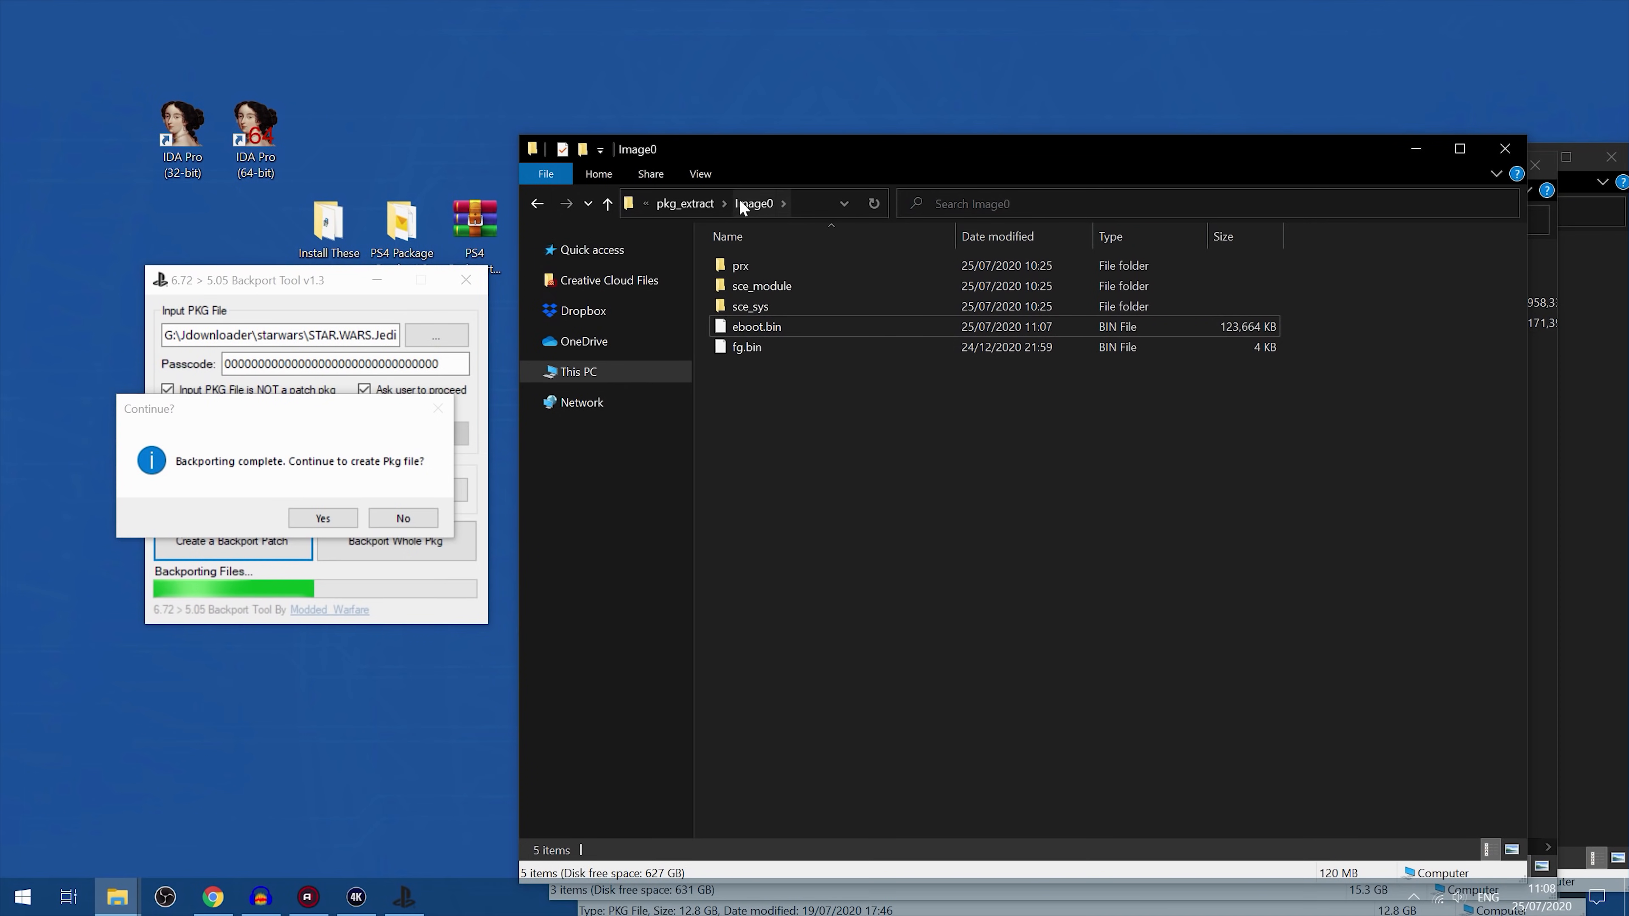
Step: Go up to the starwars folder in File Explorer and let the Backport Tool continue creating the patch package
click(696, 203)
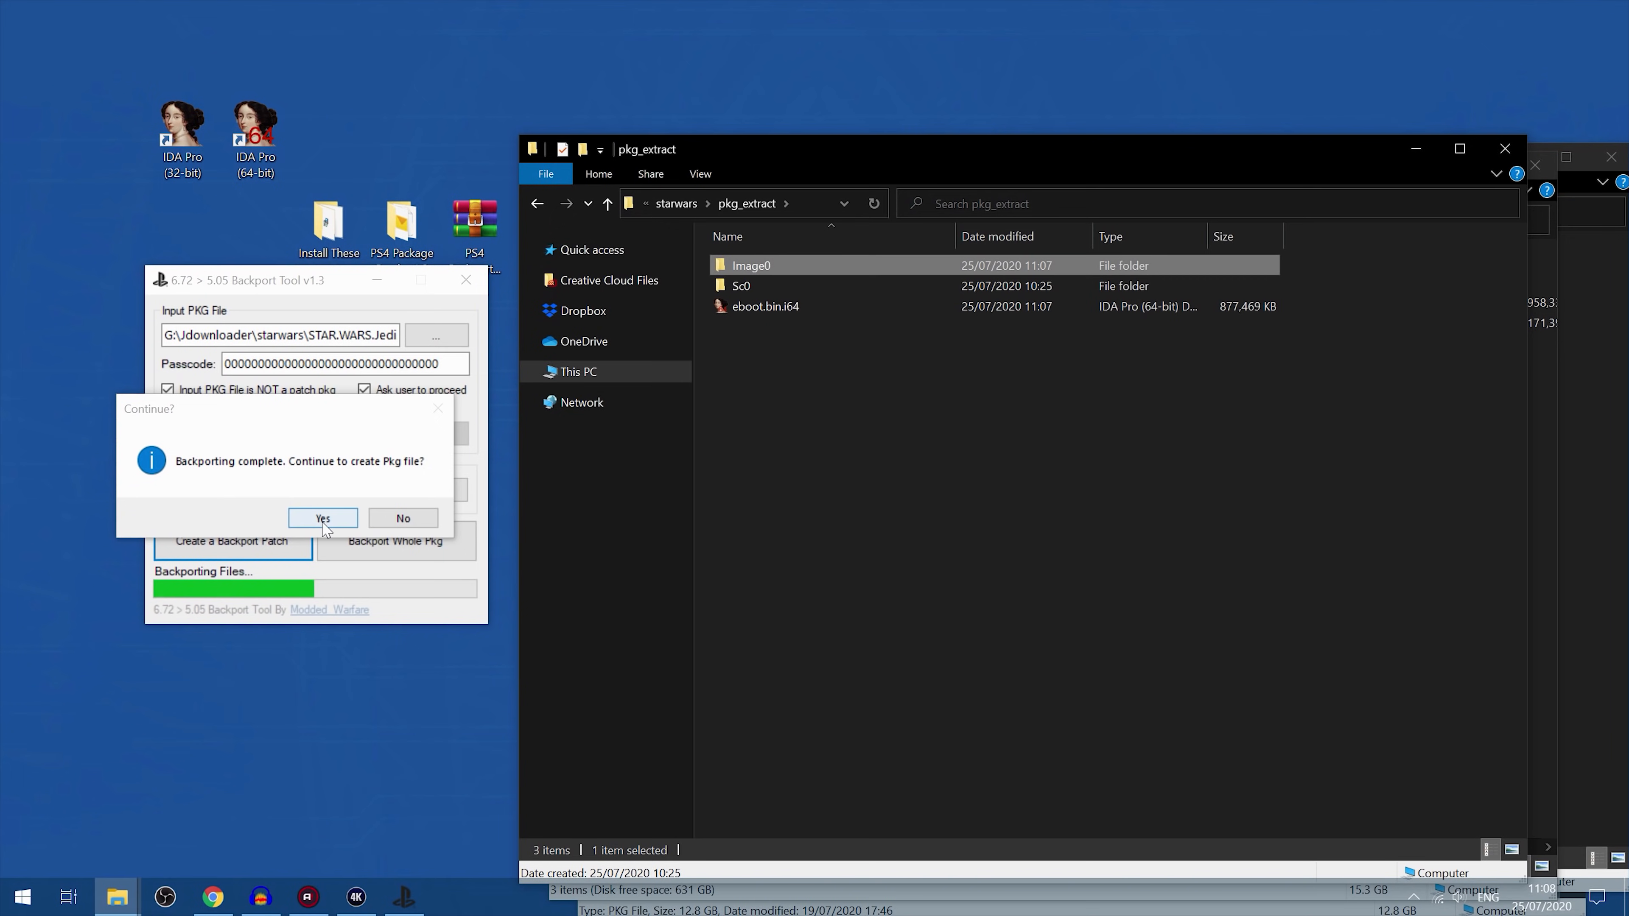
click(680, 212)
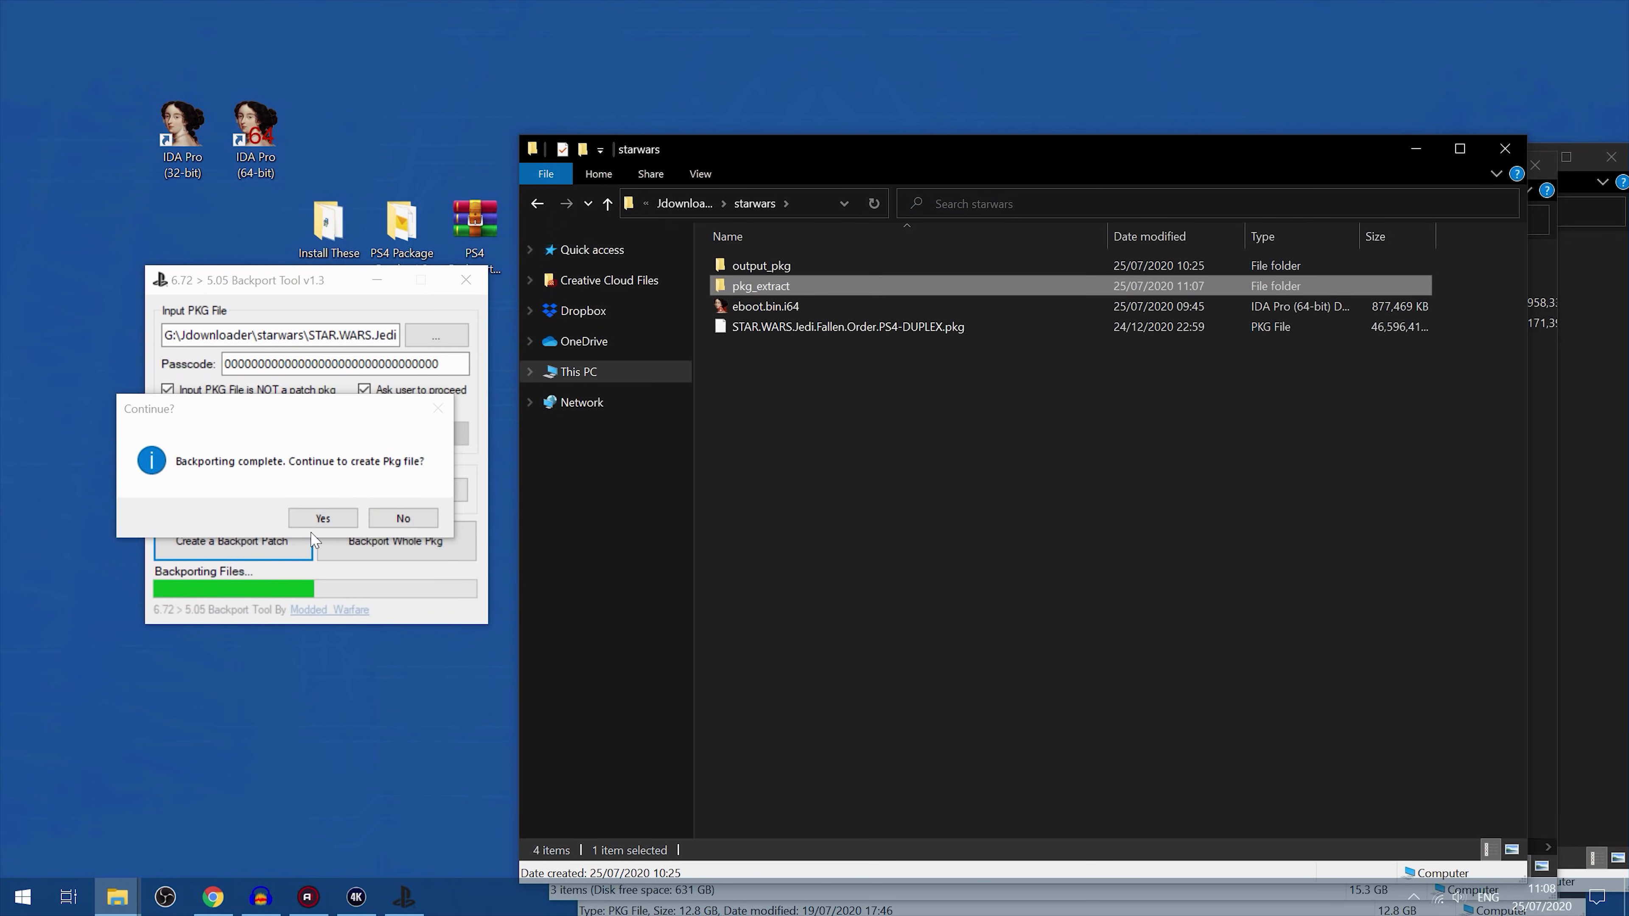
click(323, 518)
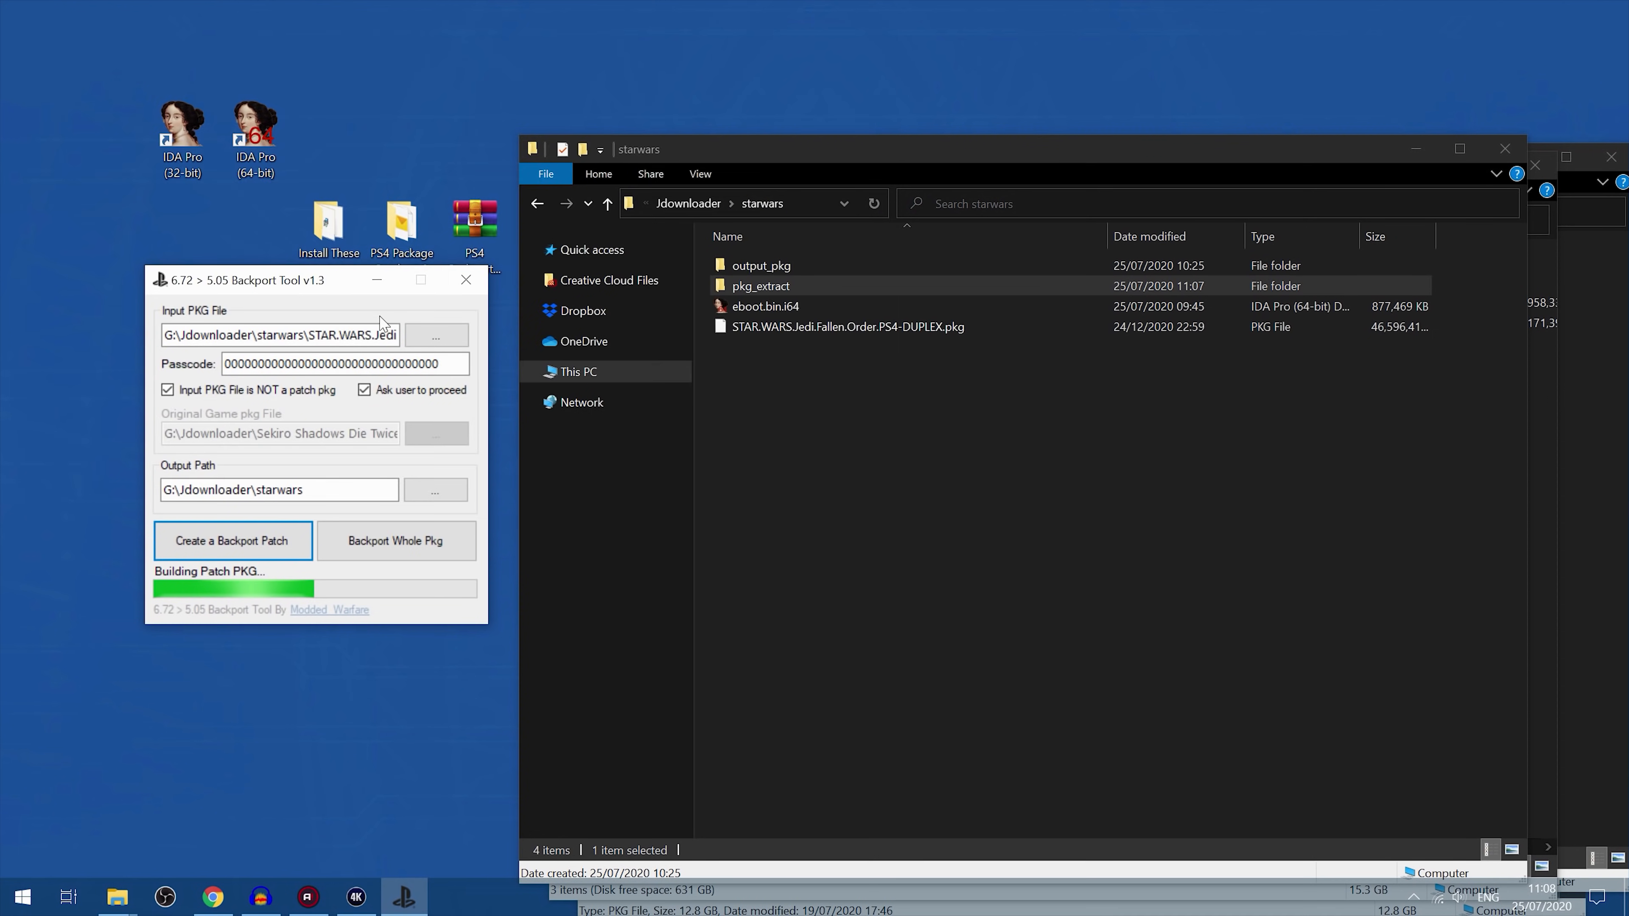
Step: Open Package Sender and add EP0006-CUSA12529_00-RESPAWNSWBIRDDOG-A0101-V0101.pkg from the output_pkg folder to its package list, then minimize that folder window
double_click(392, 235)
double_click(403, 131)
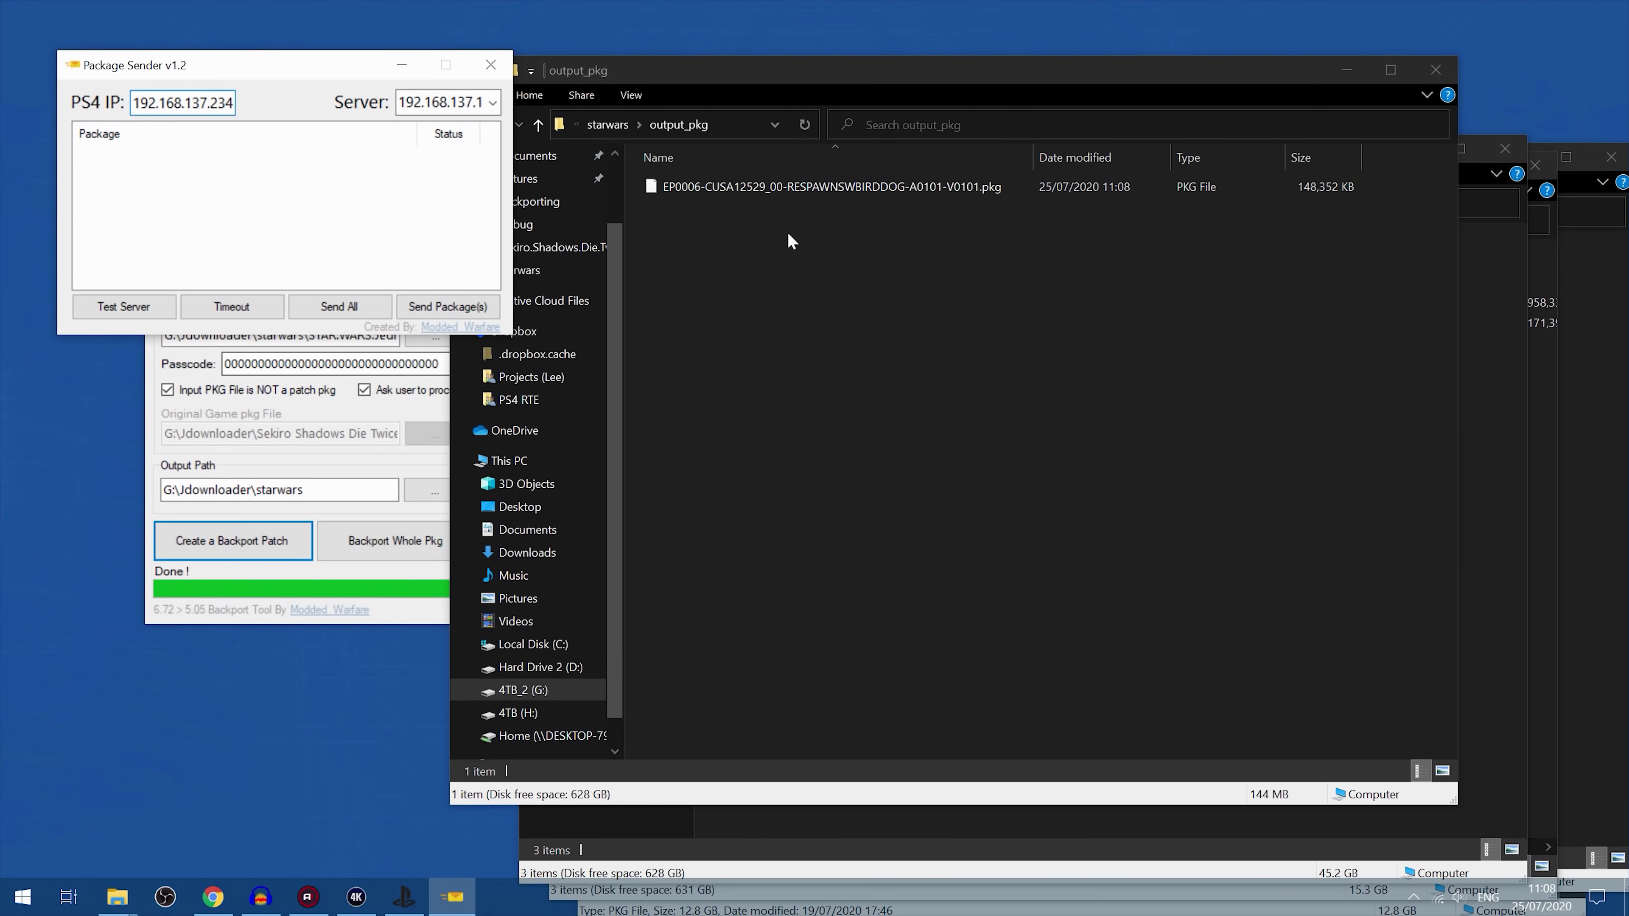
drag(834, 186, 321, 193)
click(1345, 67)
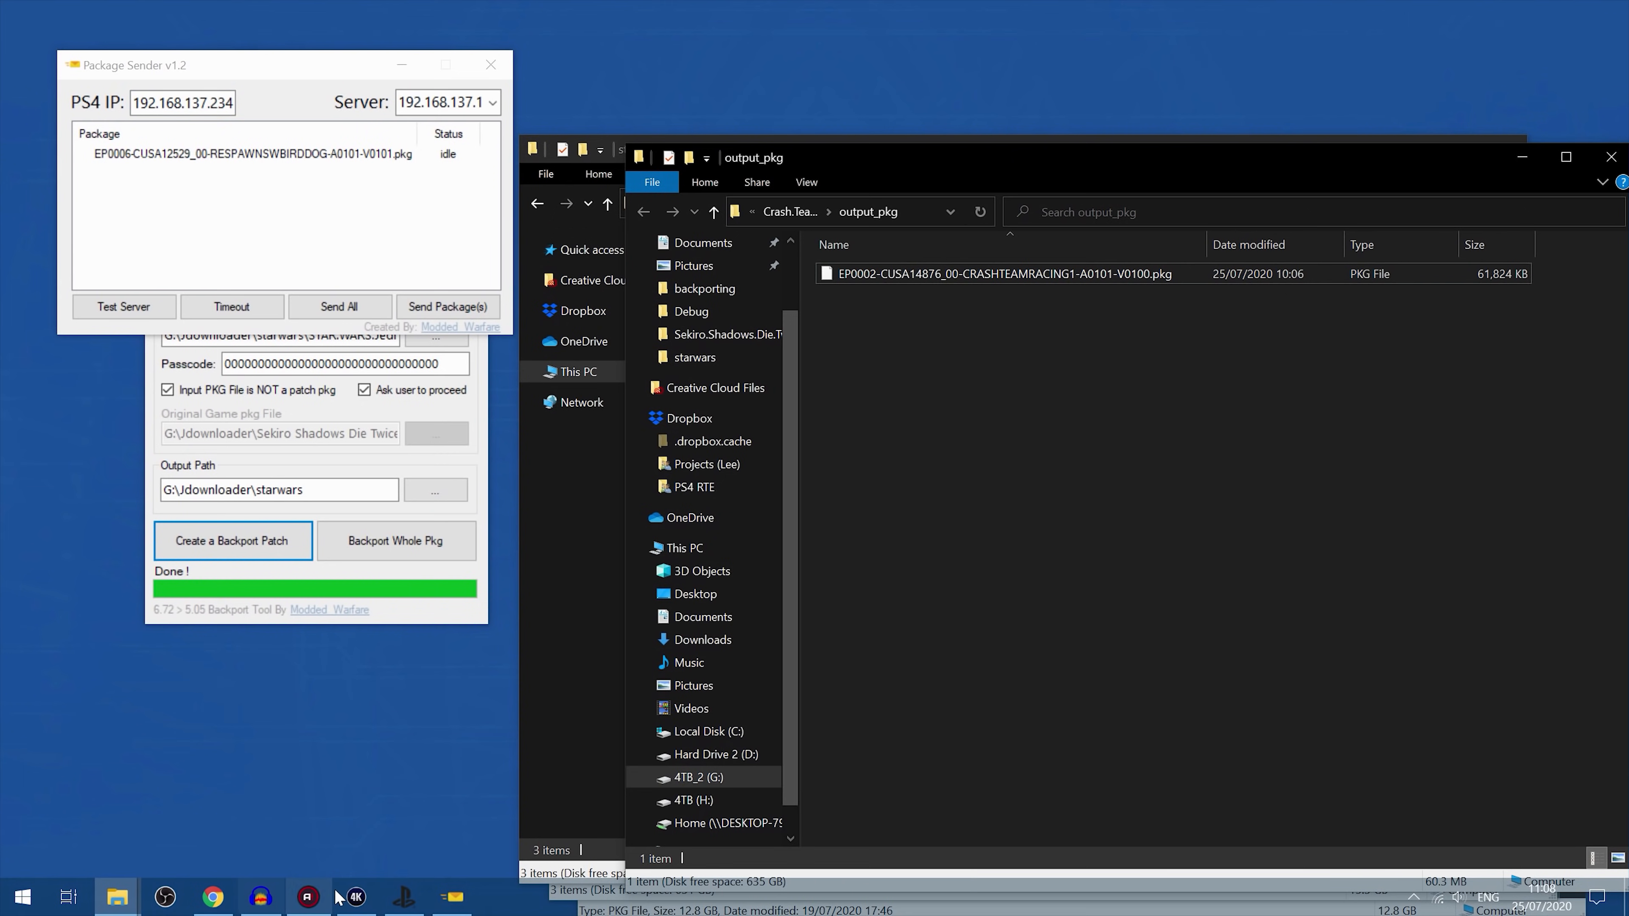
Step: Place the 4K Capture Utility window beside Package Sender and send the listed Star Wars patch package to the PS4
click(356, 896)
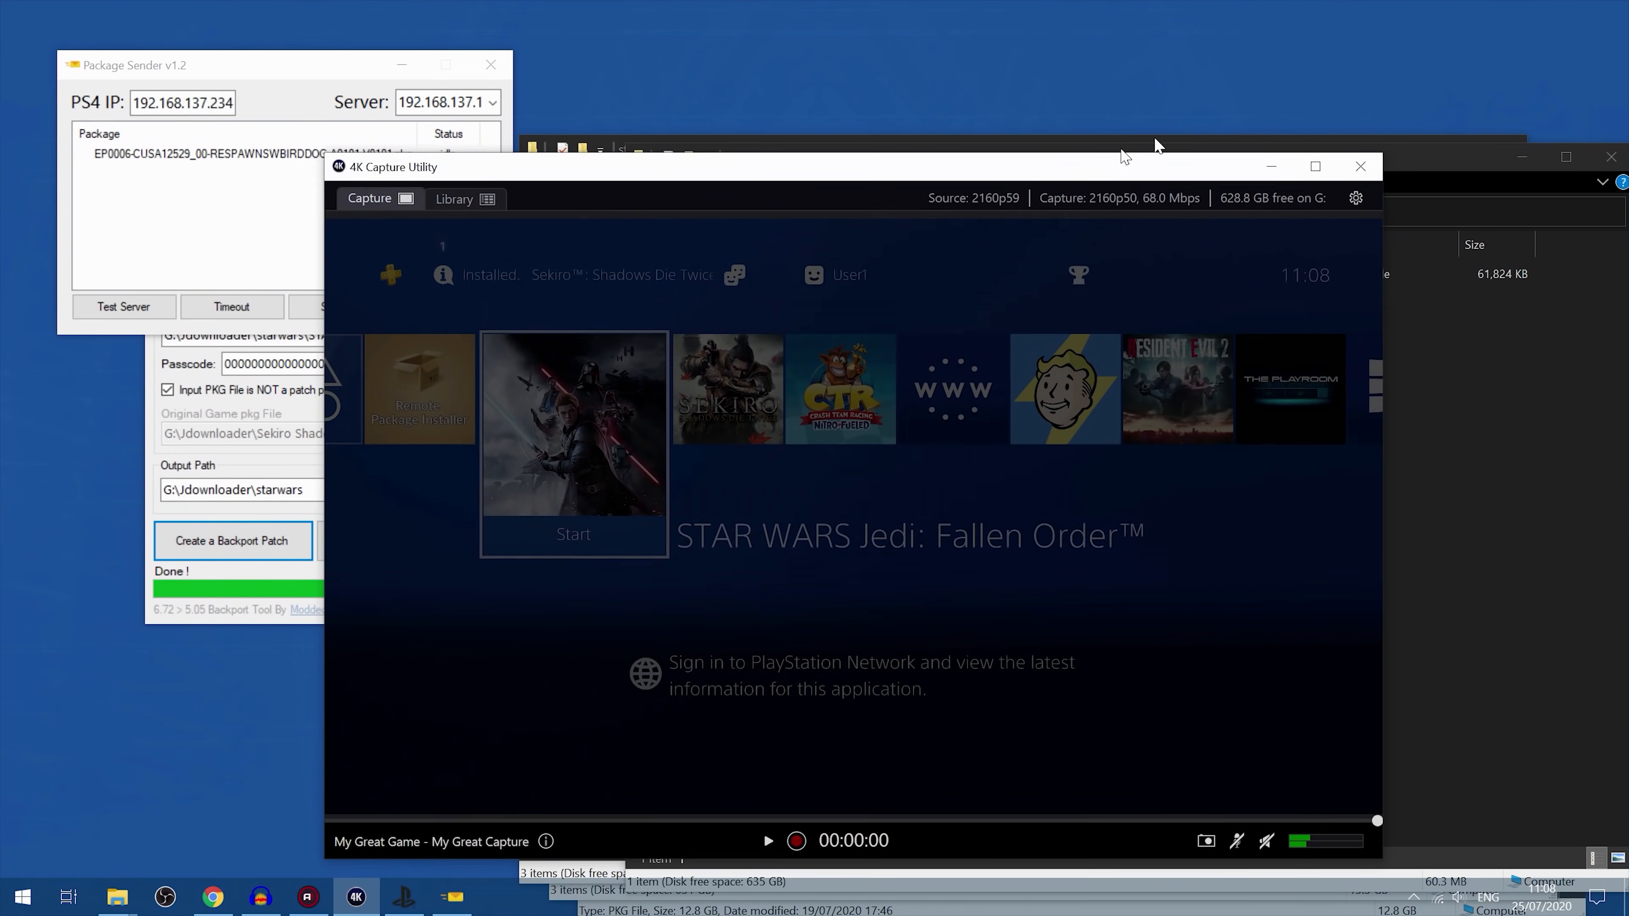
drag(1084, 163, 1301, 45)
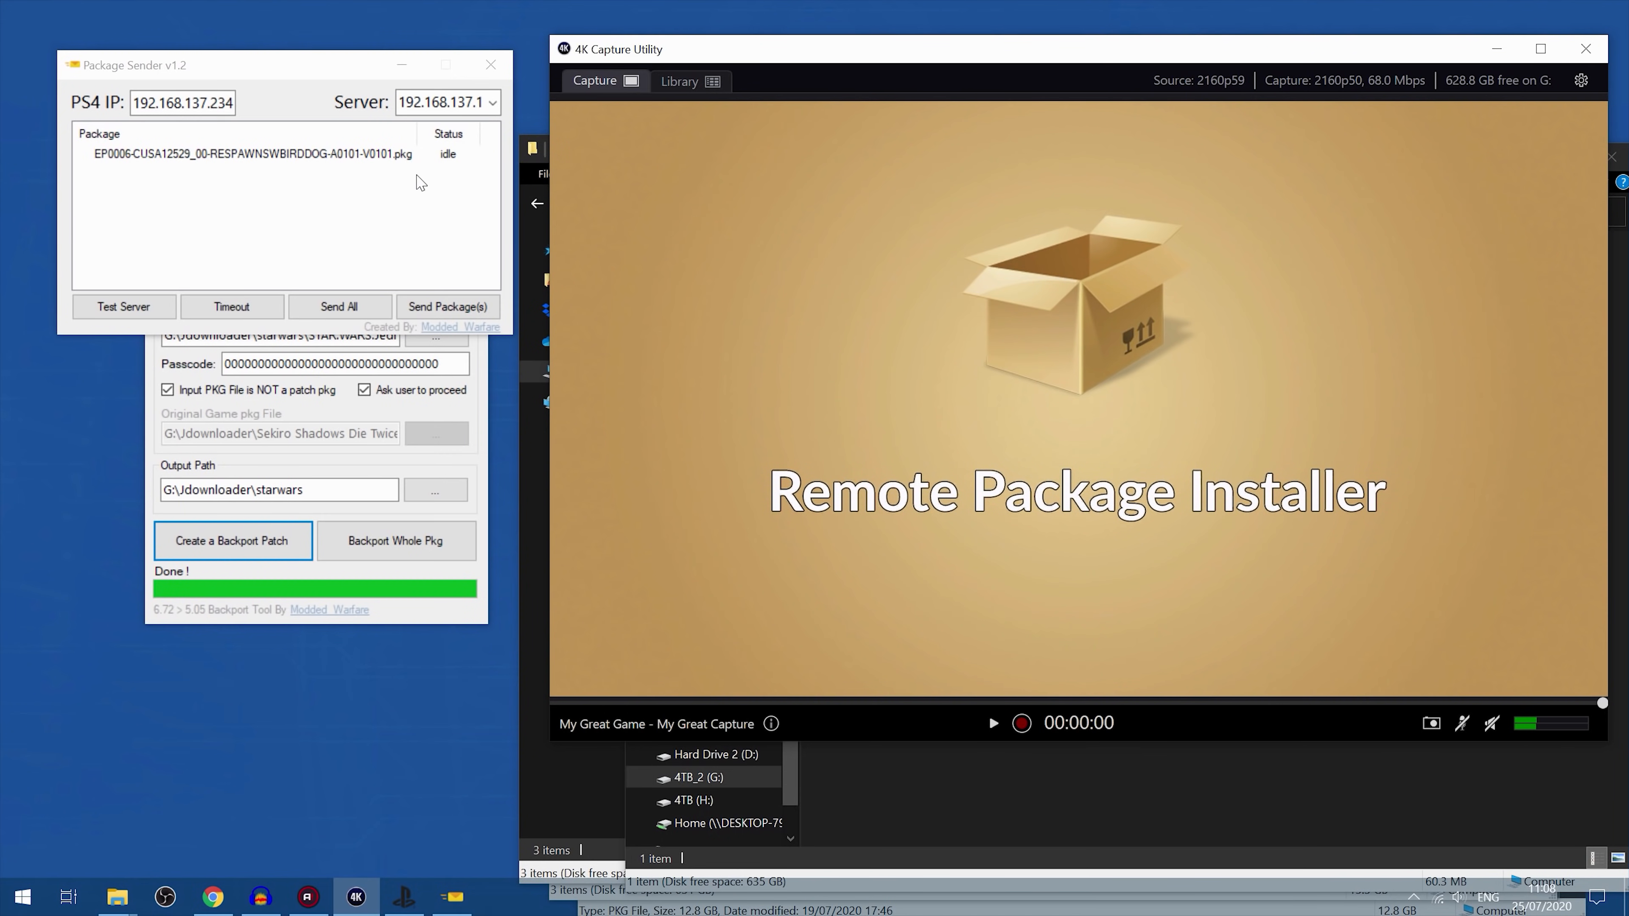
click(382, 154)
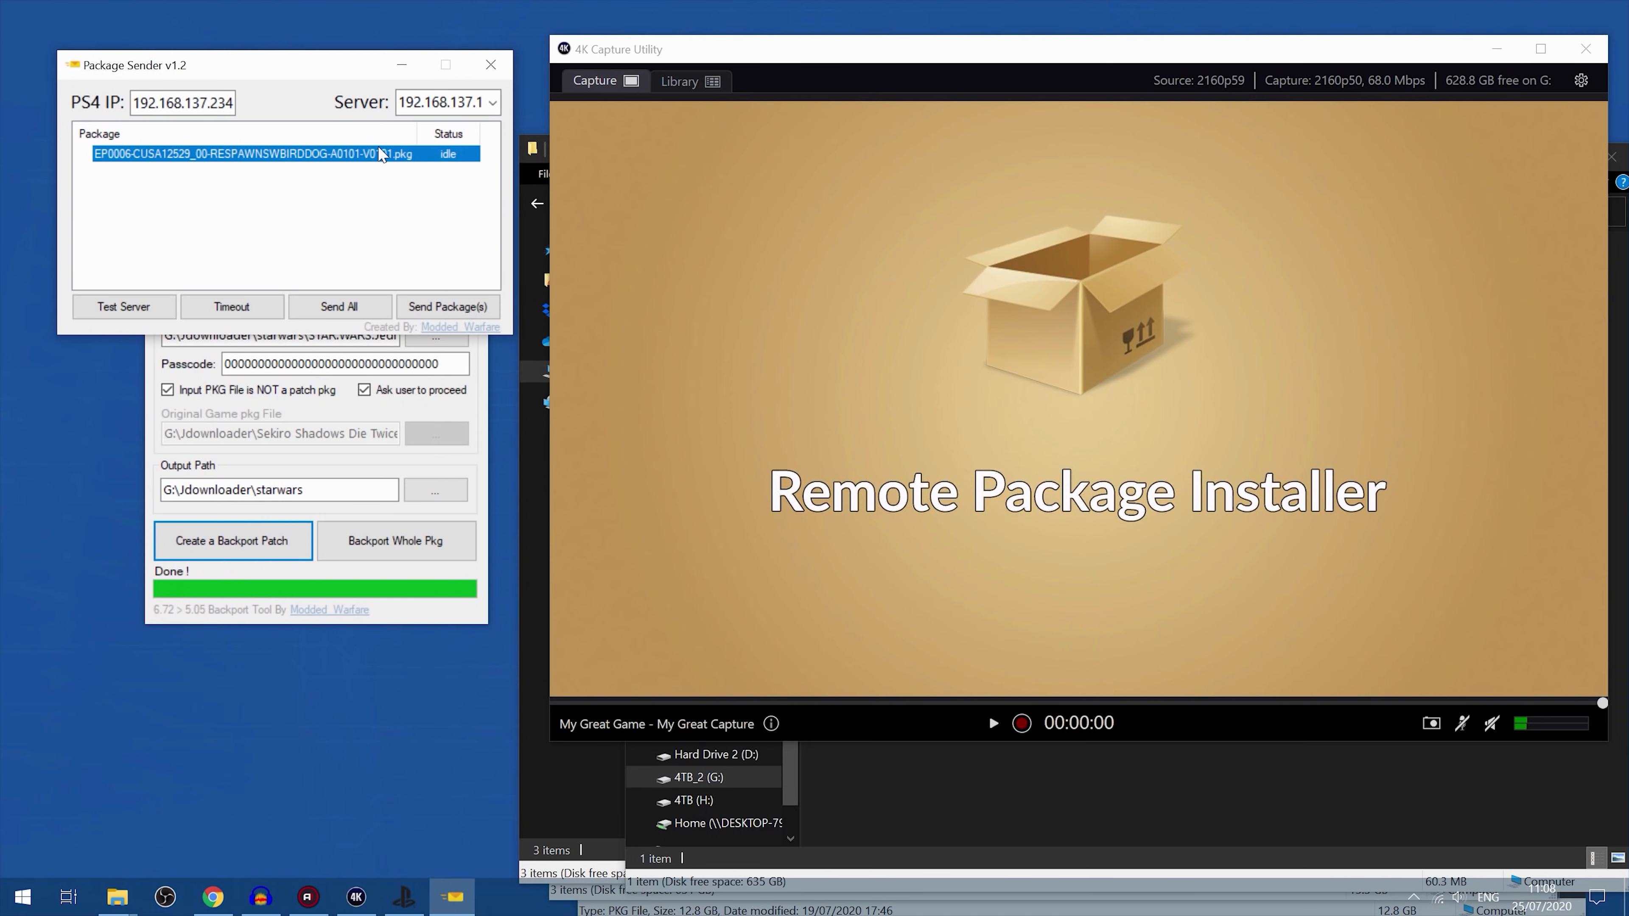
click(447, 307)
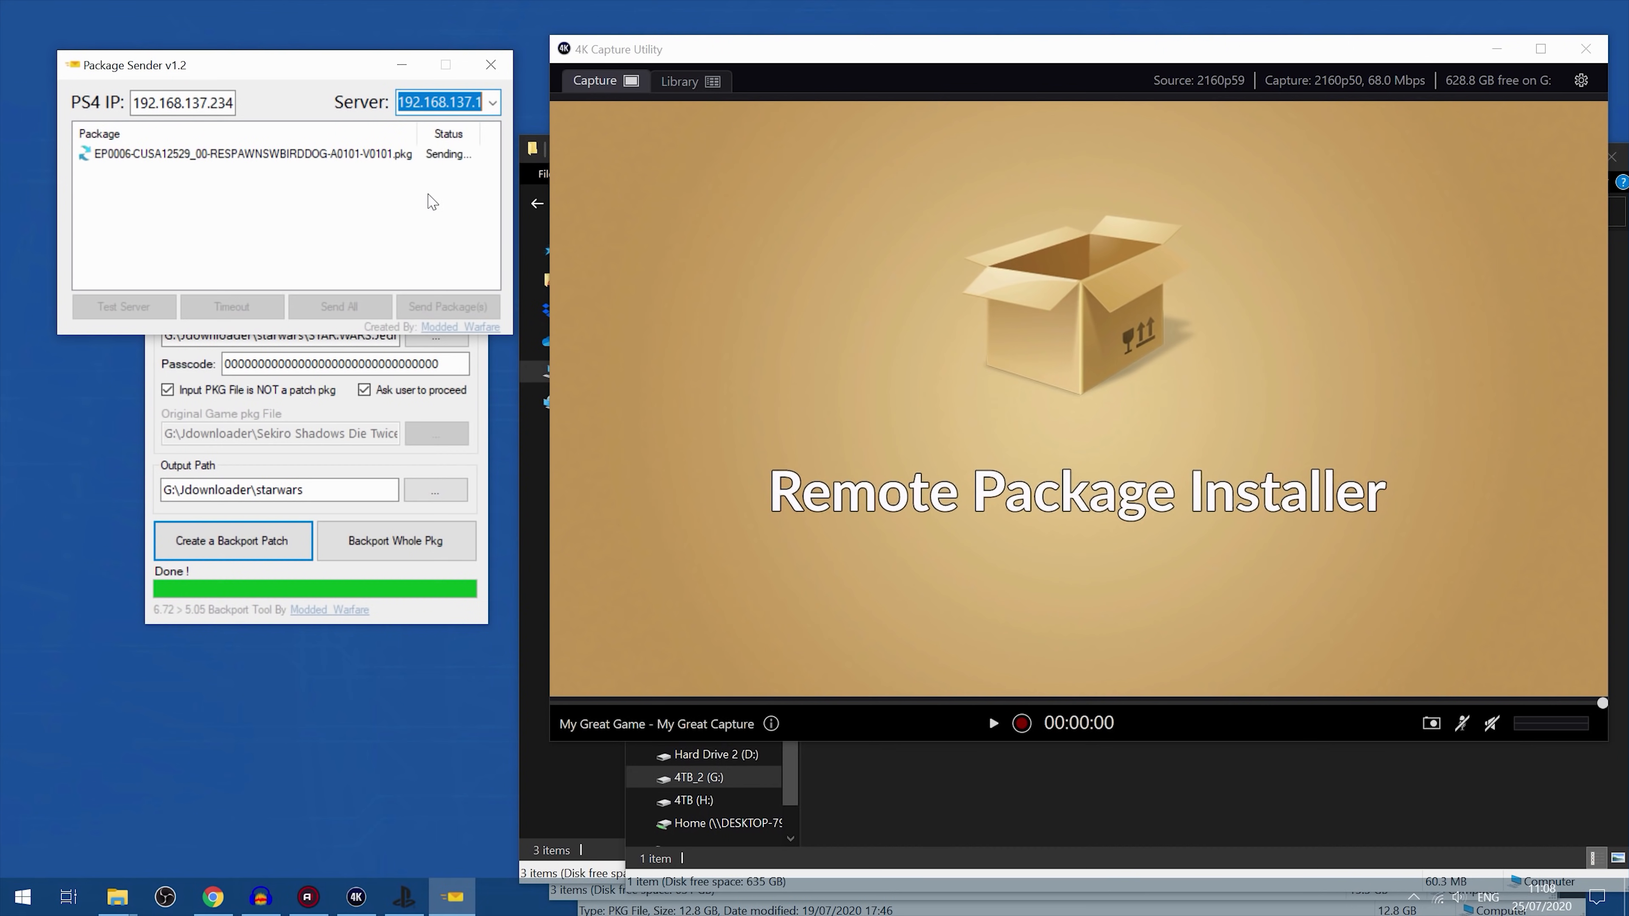